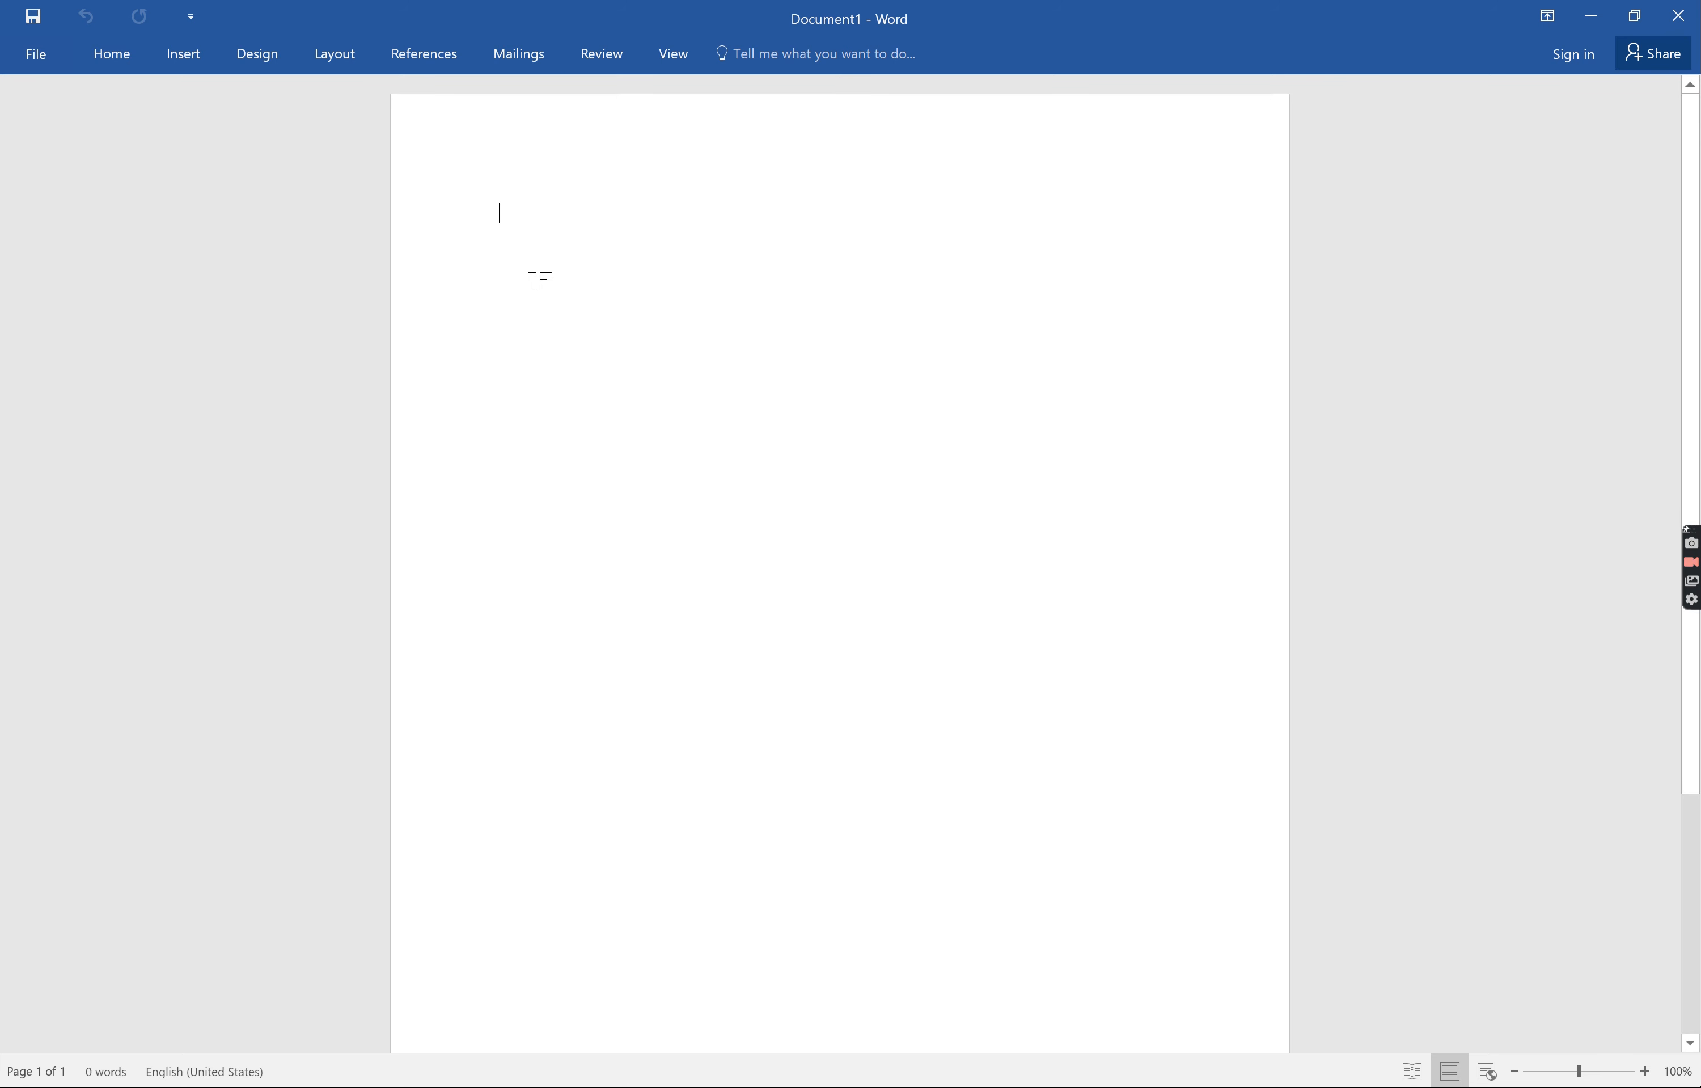
# Step: Write "Document For Demo" on the first line of the blank document
pyautogui.write('Document')
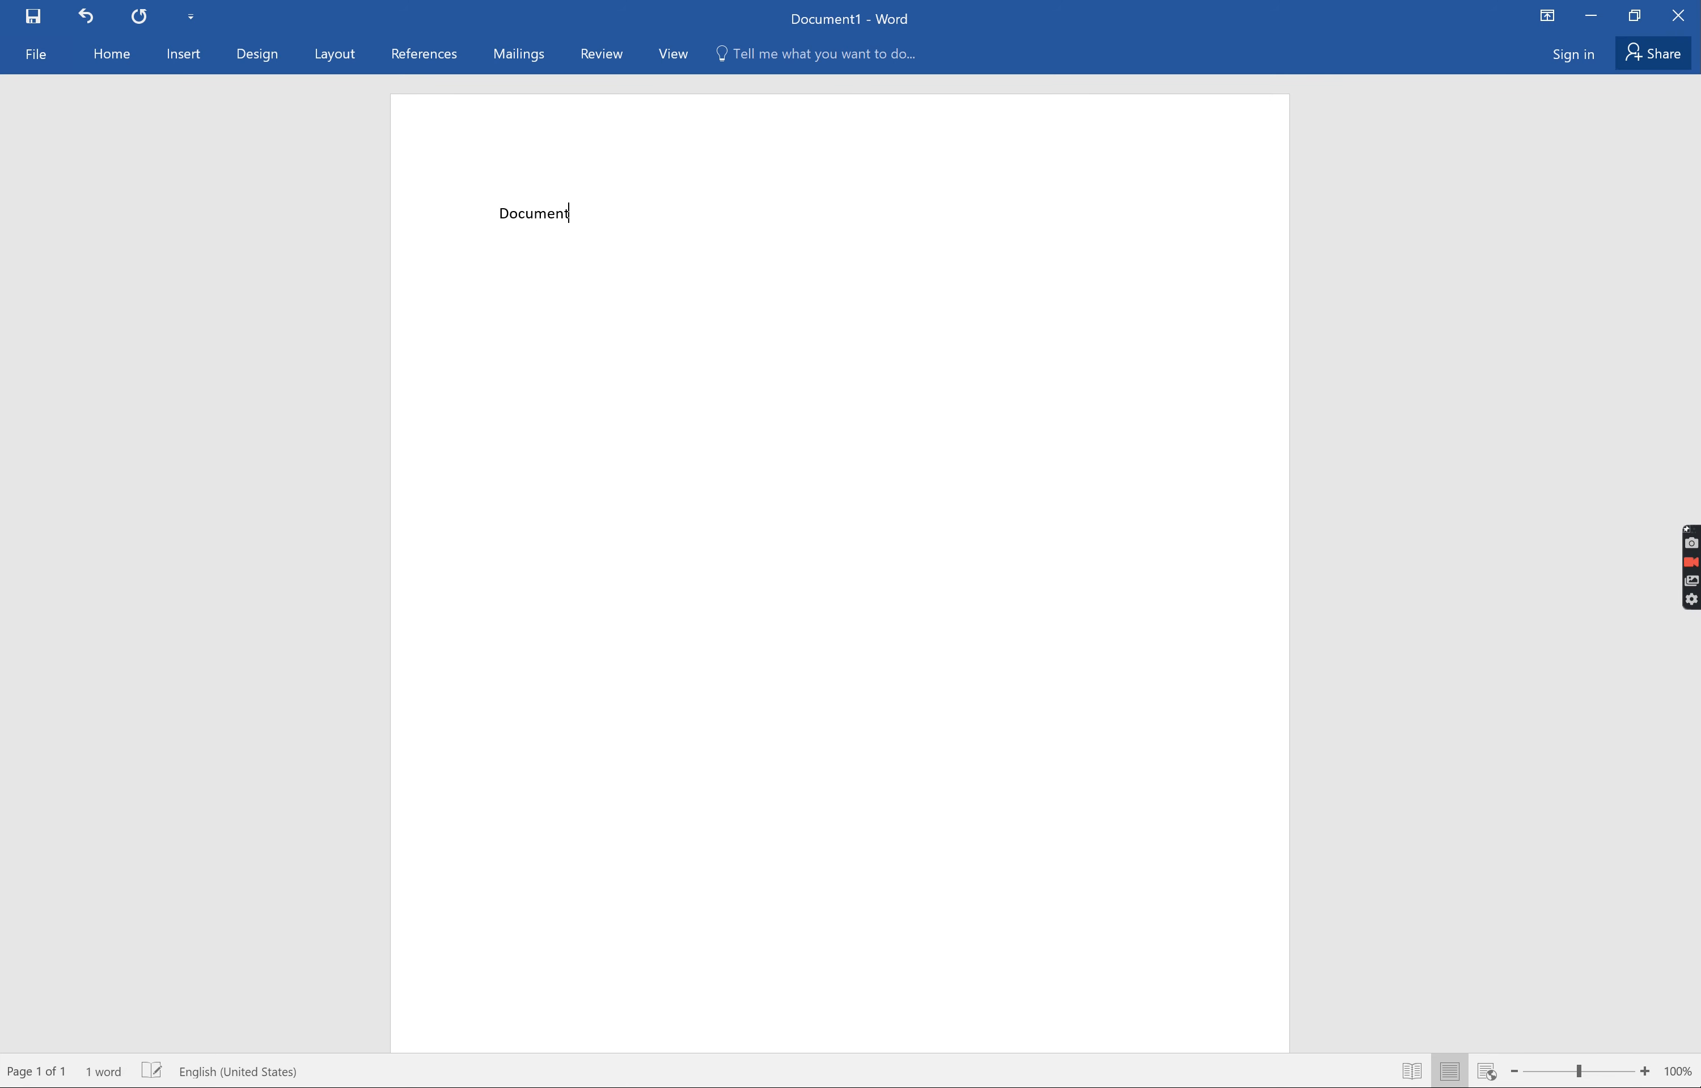
pyautogui.write(' For Demo')
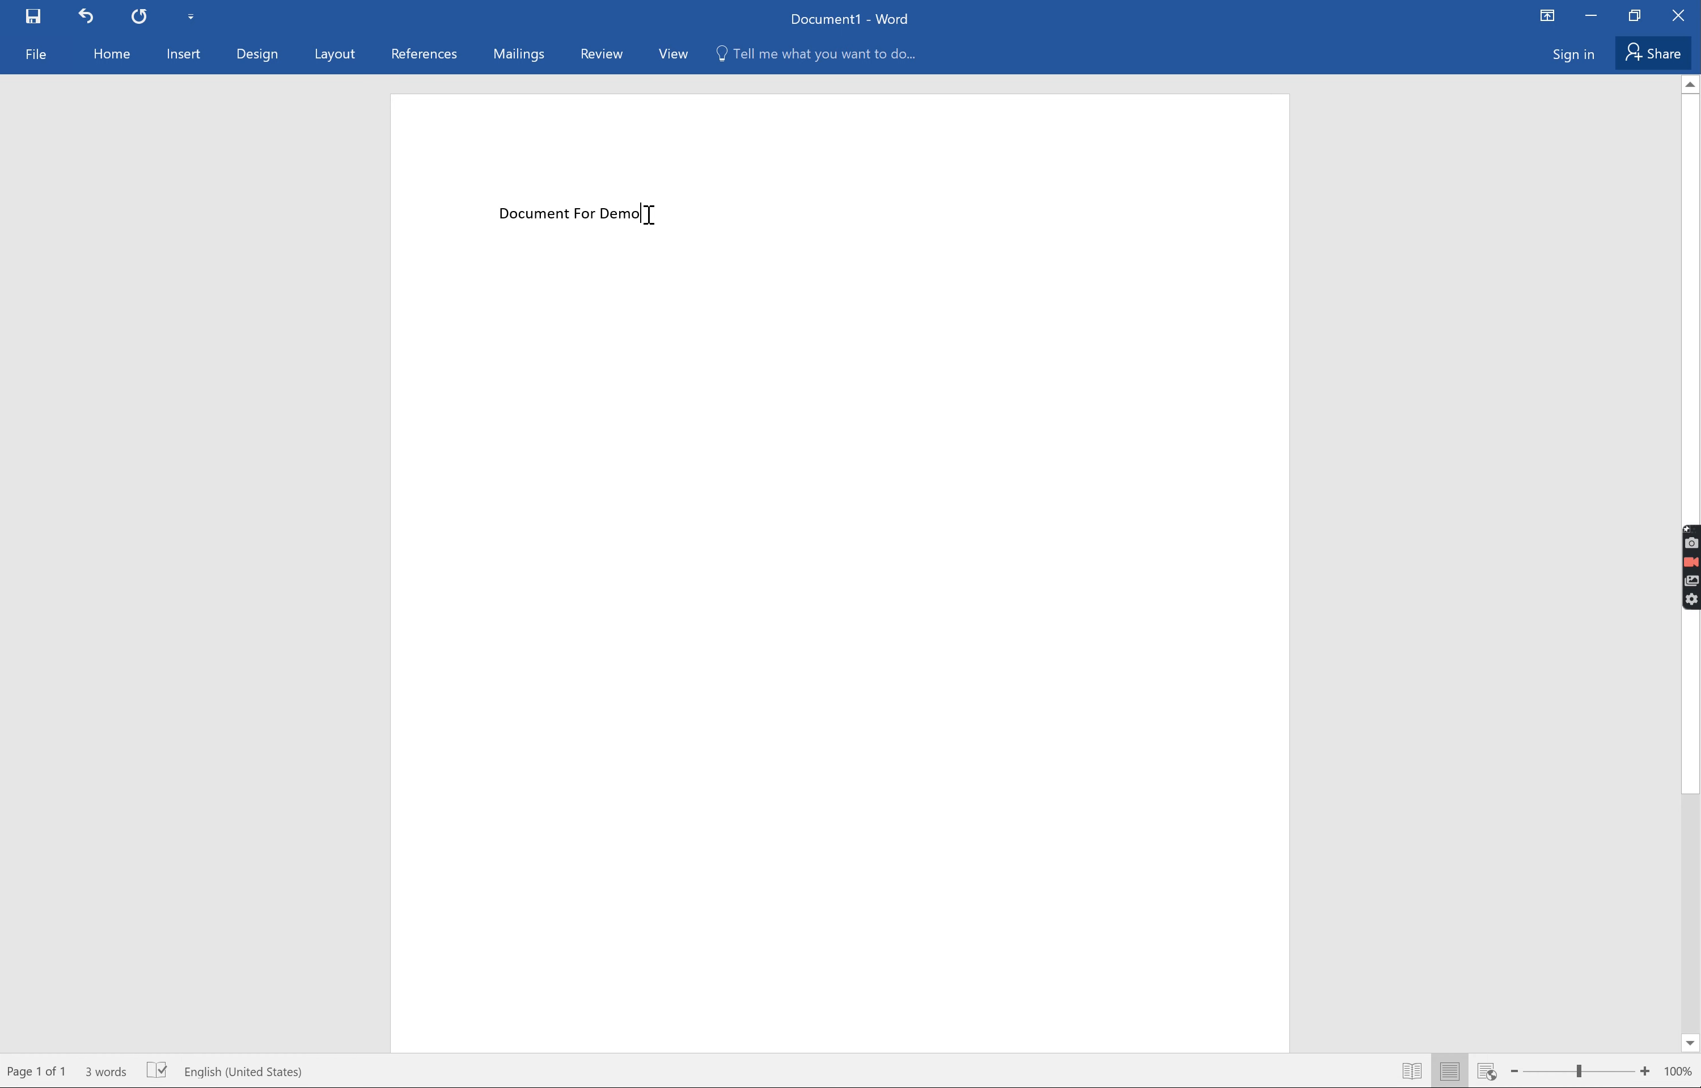
# Step: Cut the "Document For Demo" line and paste it back in the same place
pyautogui.moveTo(646, 214); pyautogui.dragTo(501, 194)
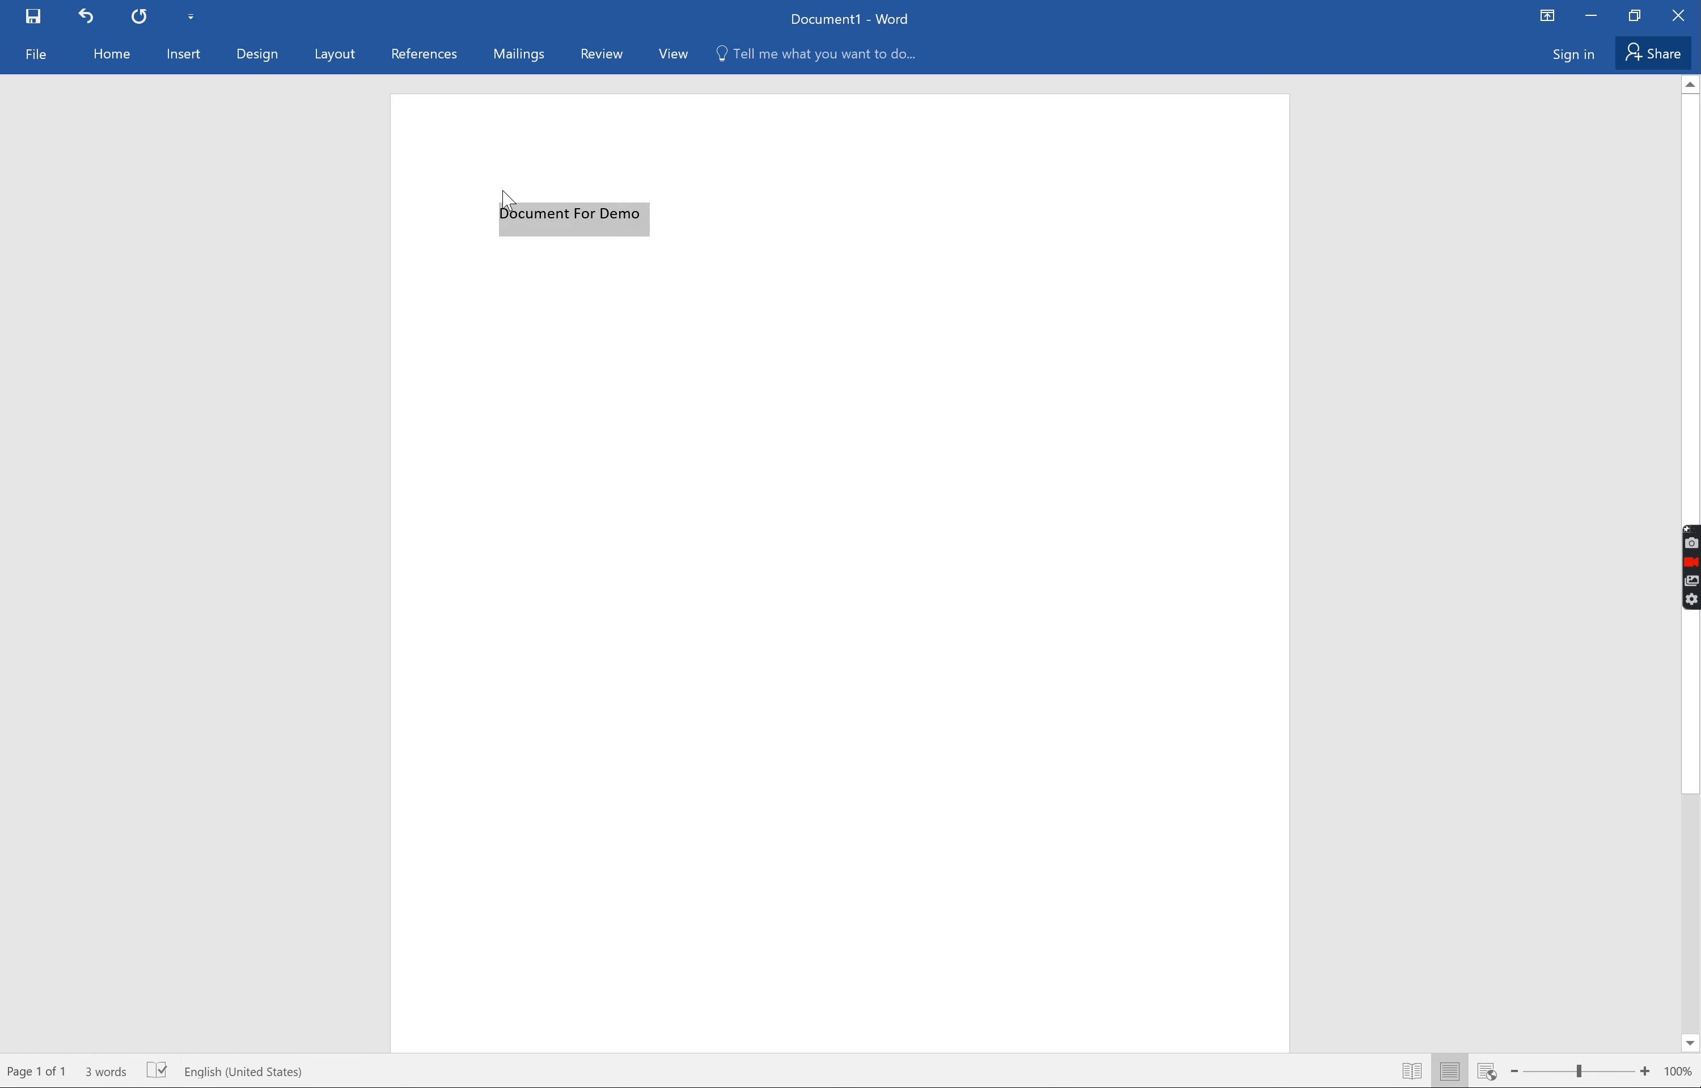
pyautogui.click(116, 58)
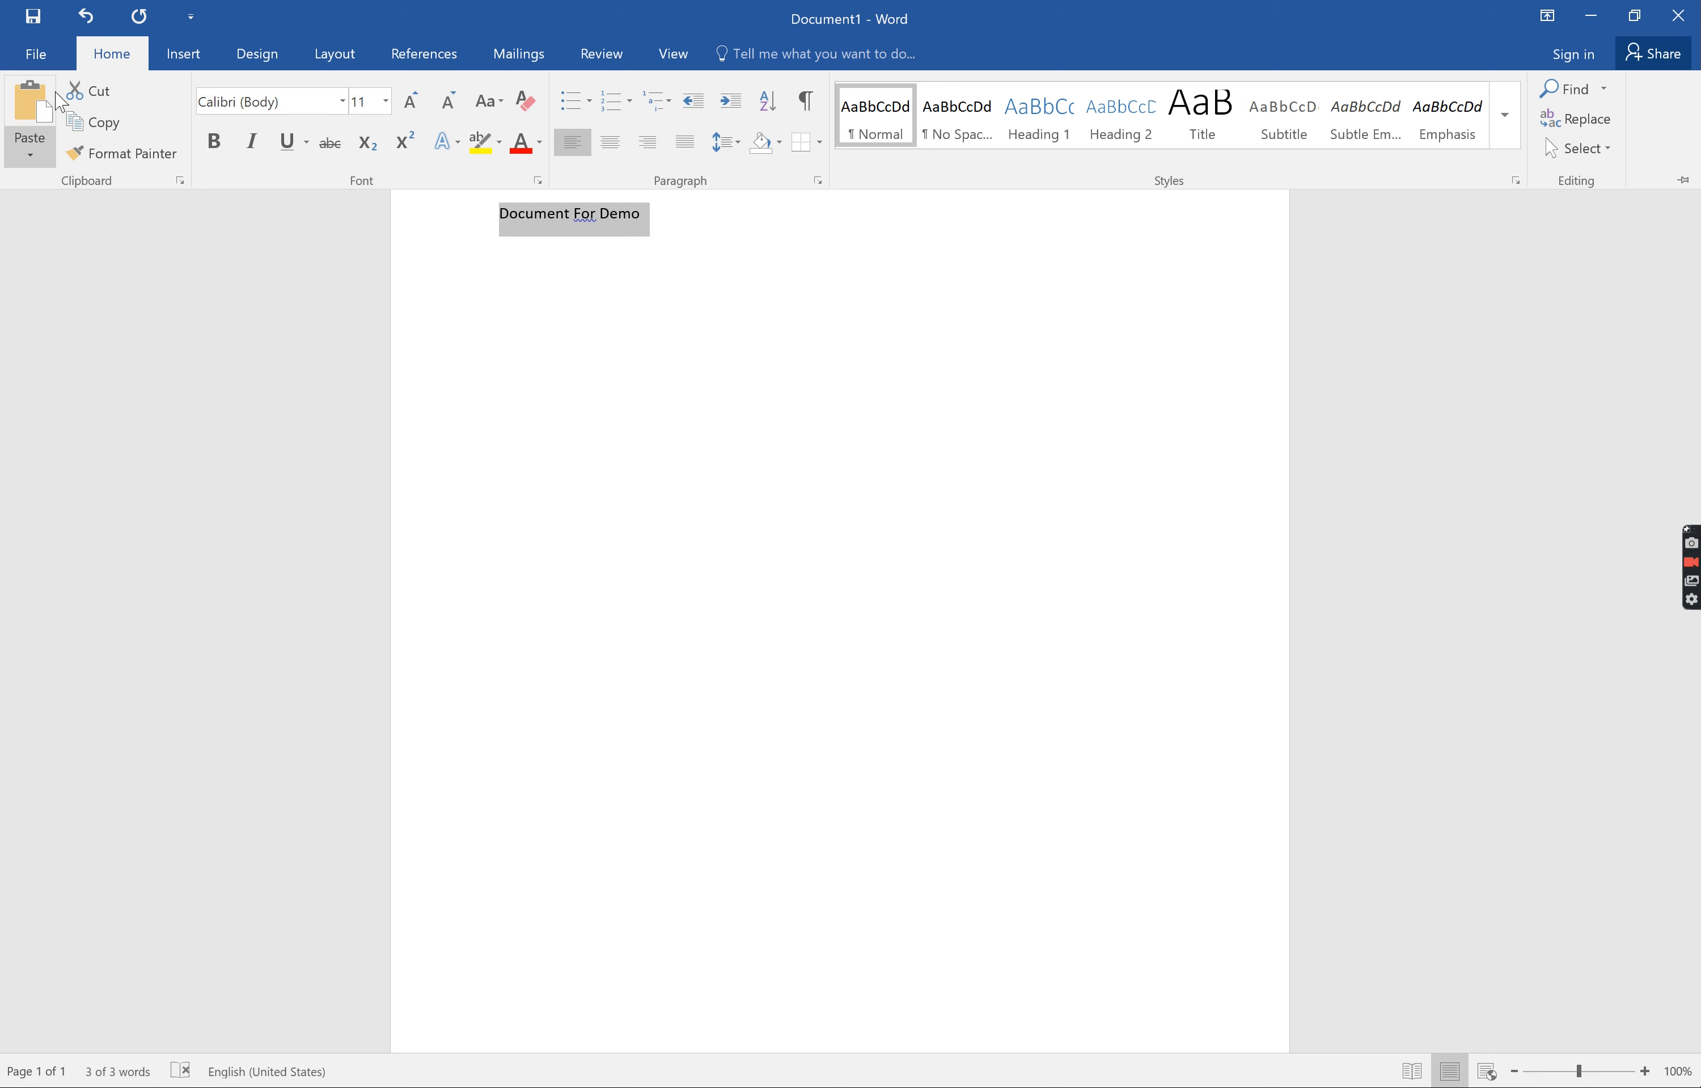
pyautogui.click(98, 94)
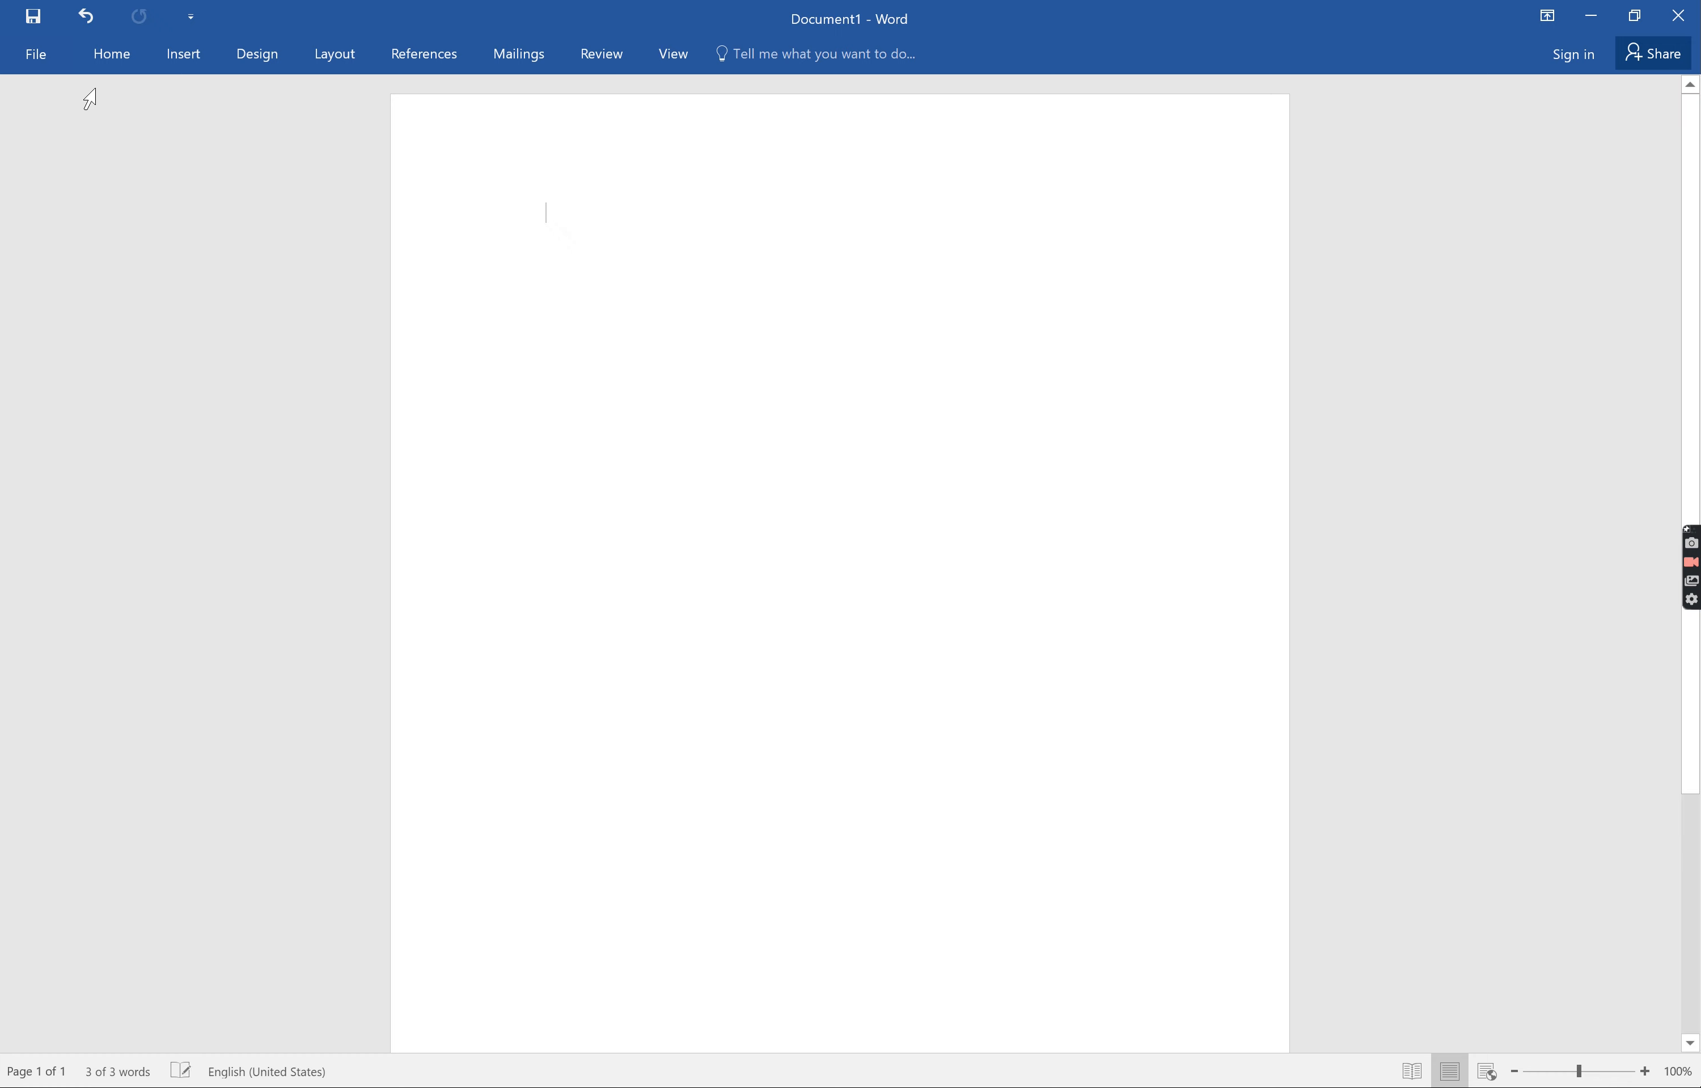
pyautogui.click(110, 45)
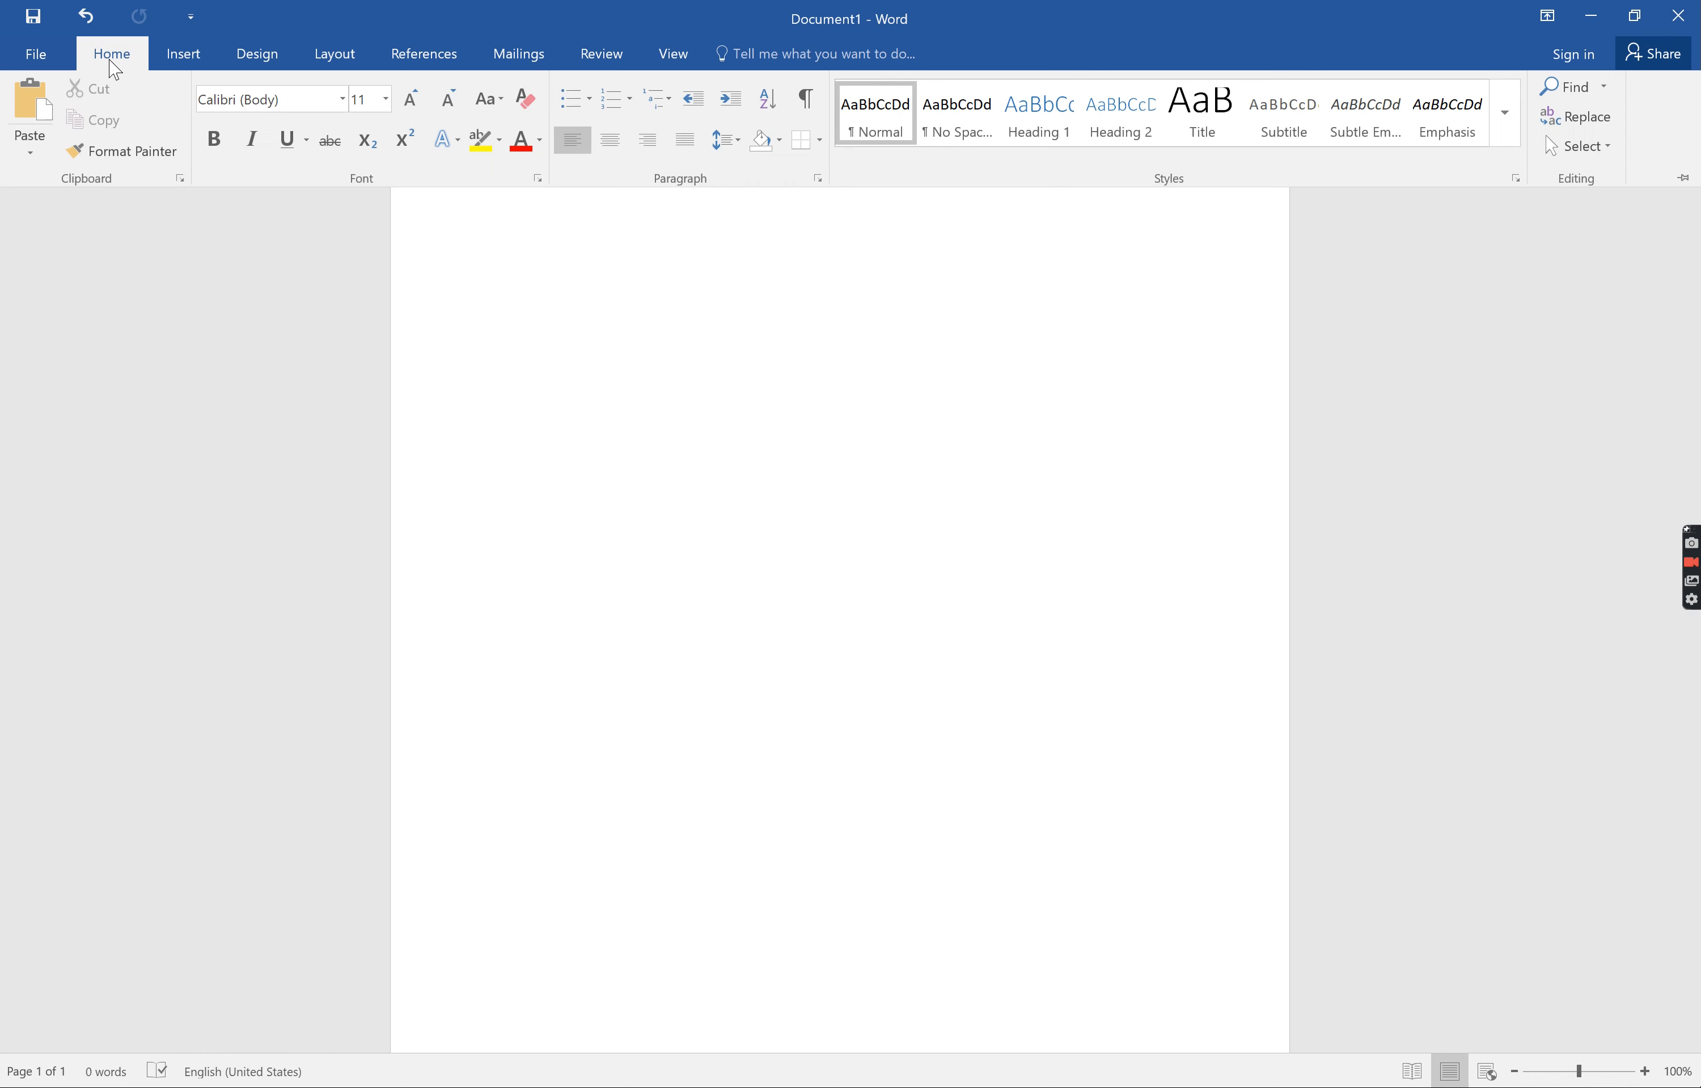
pyautogui.click(45, 90)
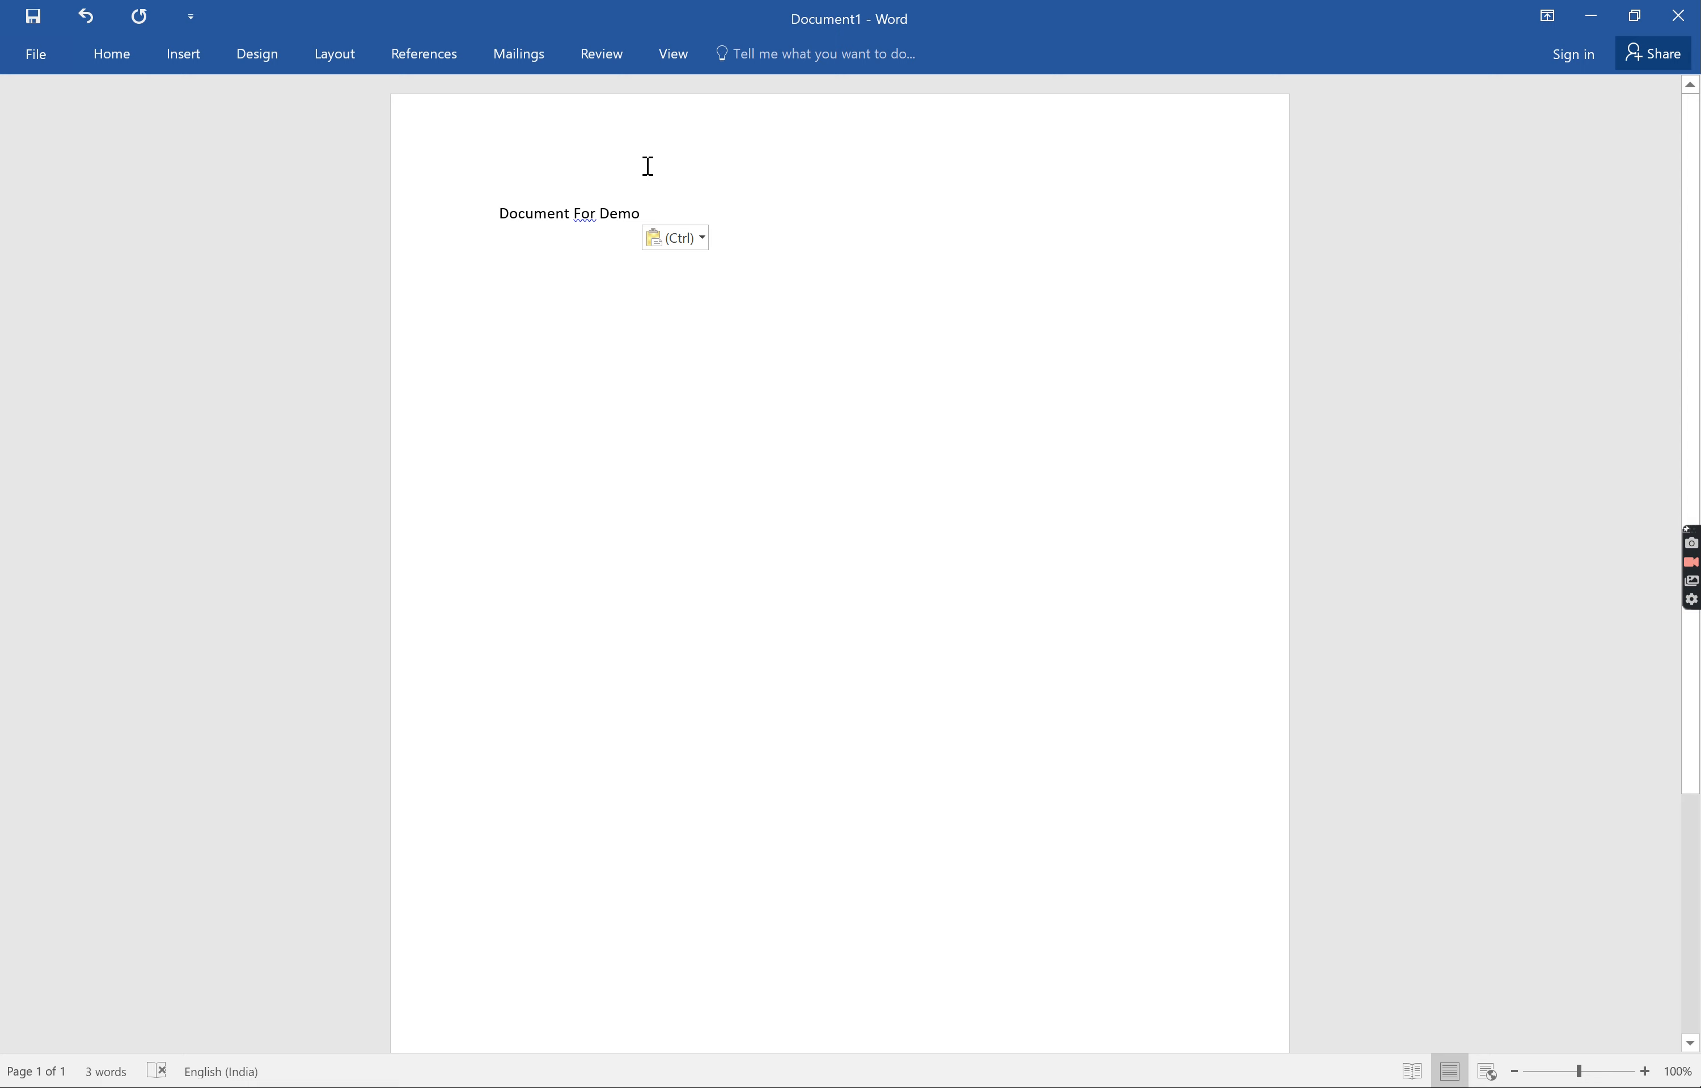
# Step: Copy the "Document For Demo" line and paste the copy two lines below the original
pyautogui.moveTo(658, 204); pyautogui.dragTo(513, 205)
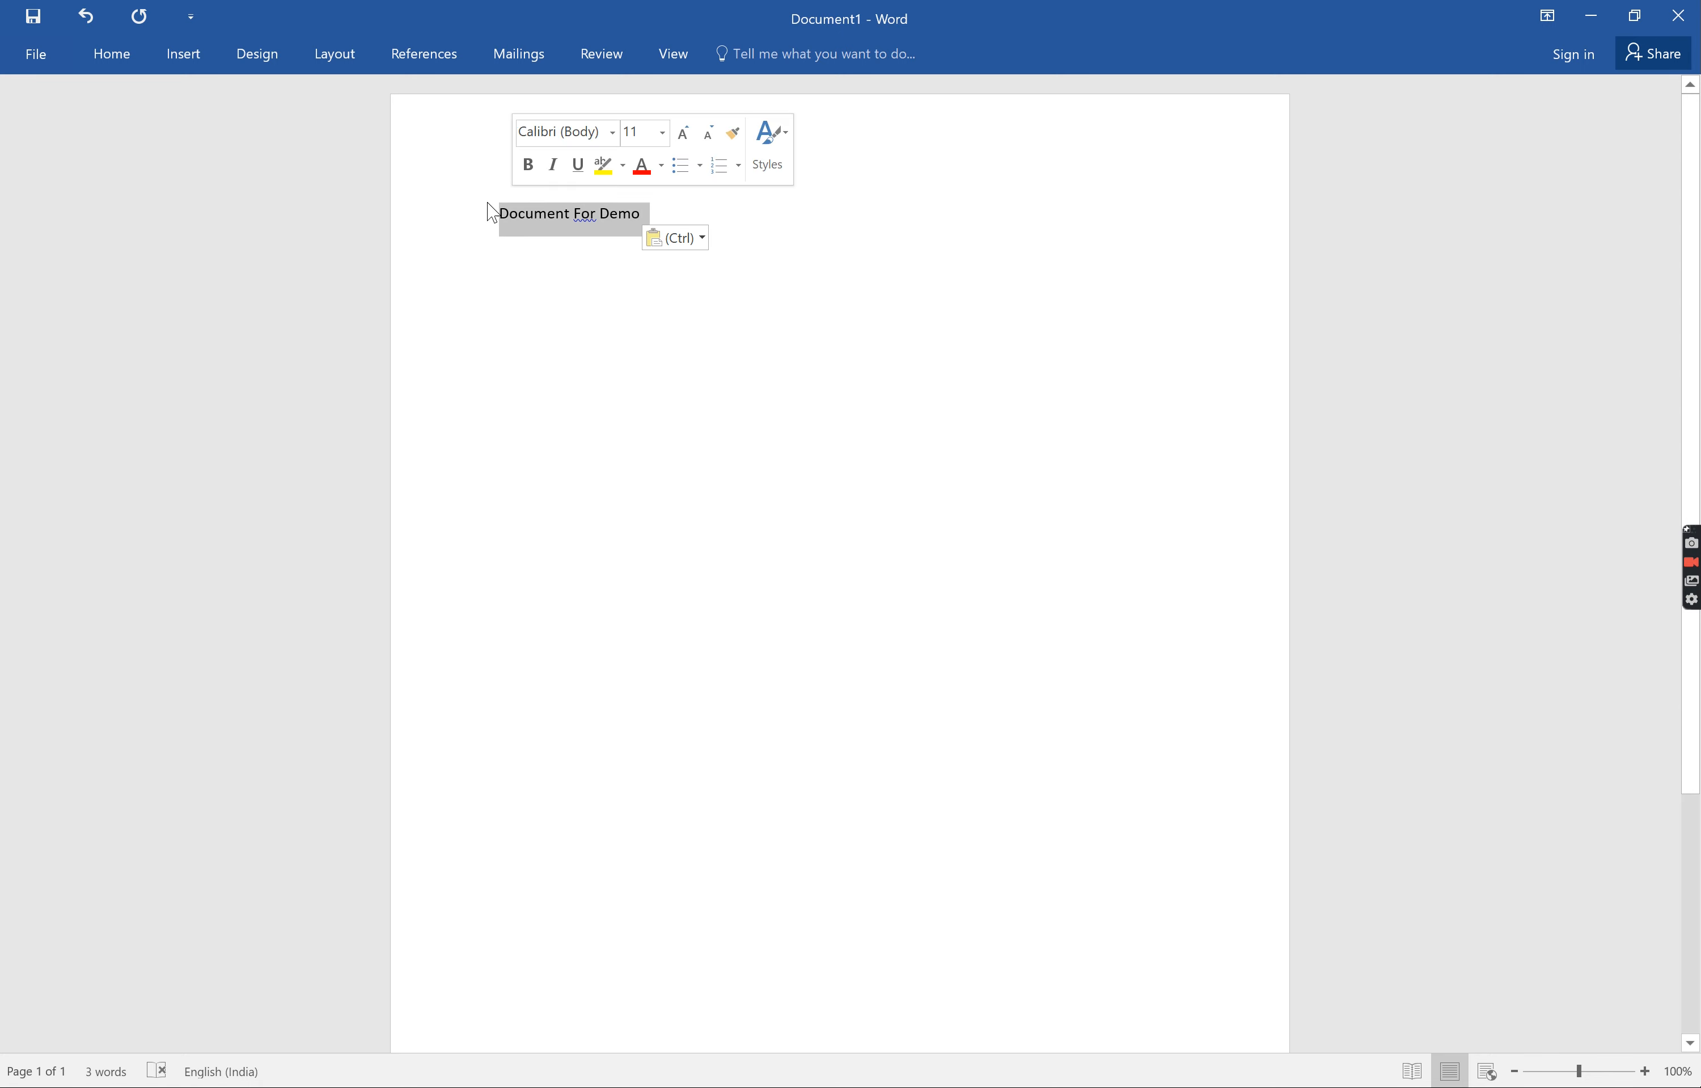
pyautogui.click(110, 50)
pyautogui.click(100, 131)
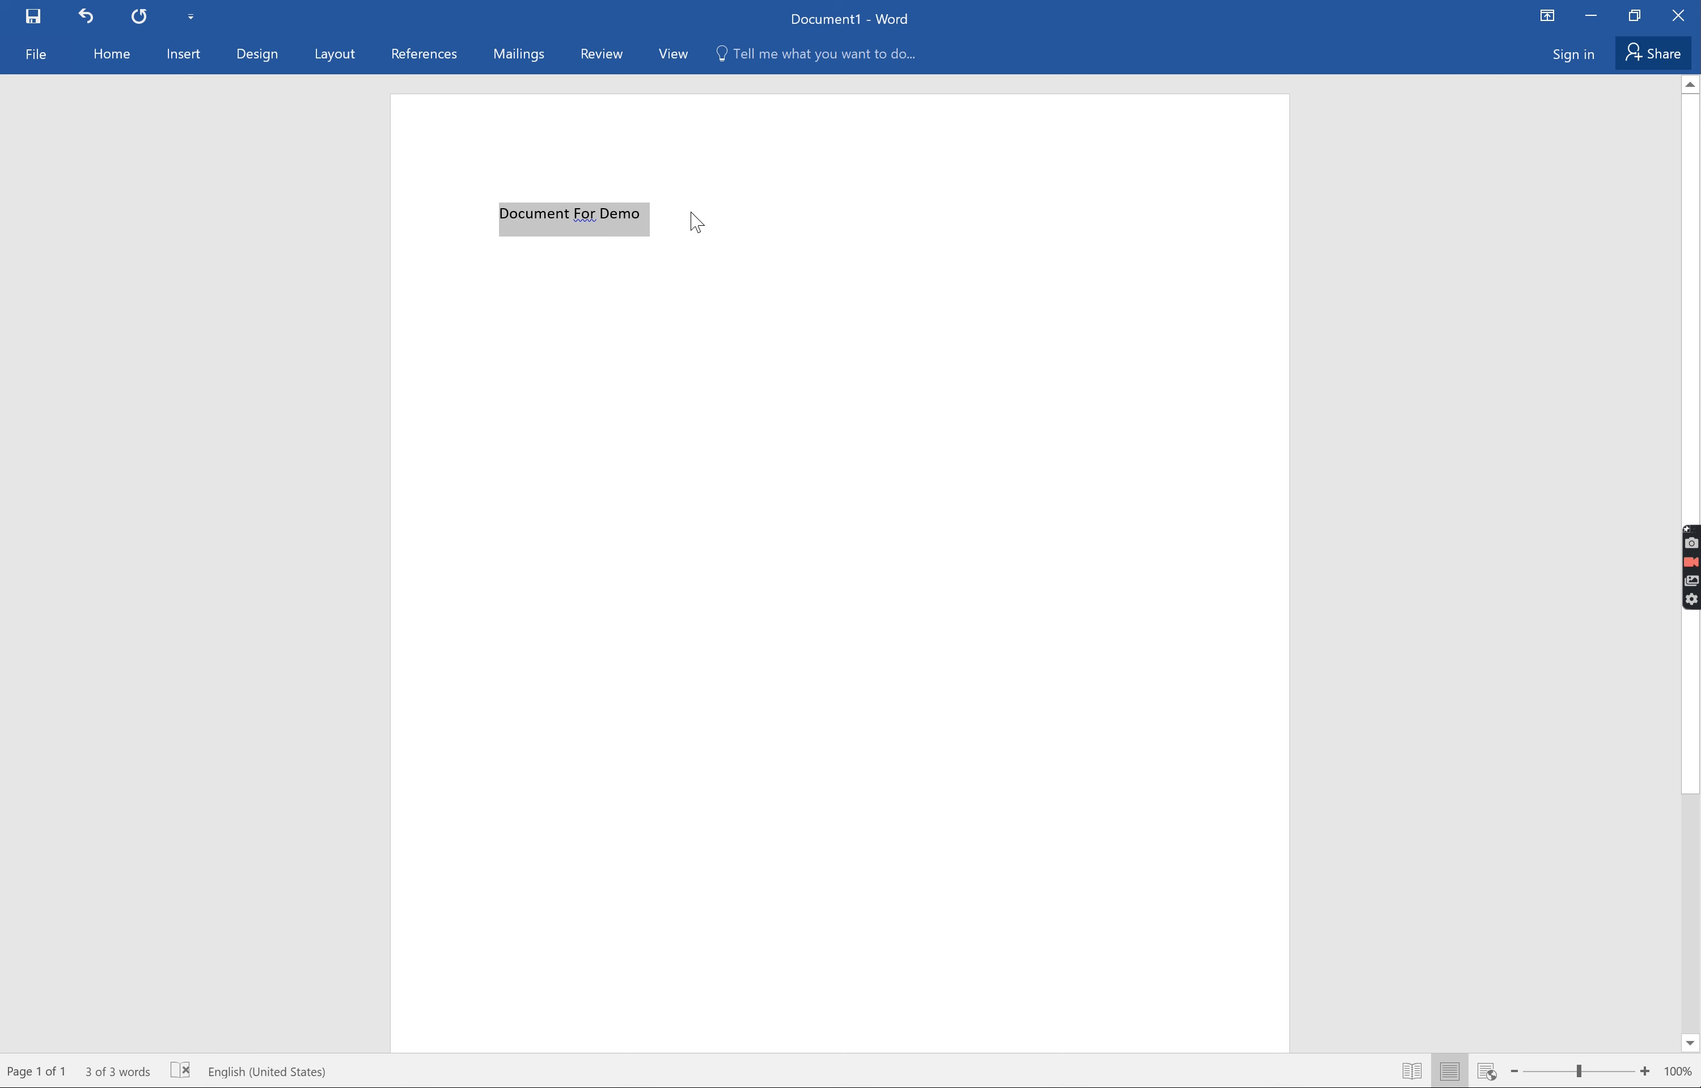
pyautogui.click(697, 222)
pyautogui.press('Return')
pyautogui.press('Return')
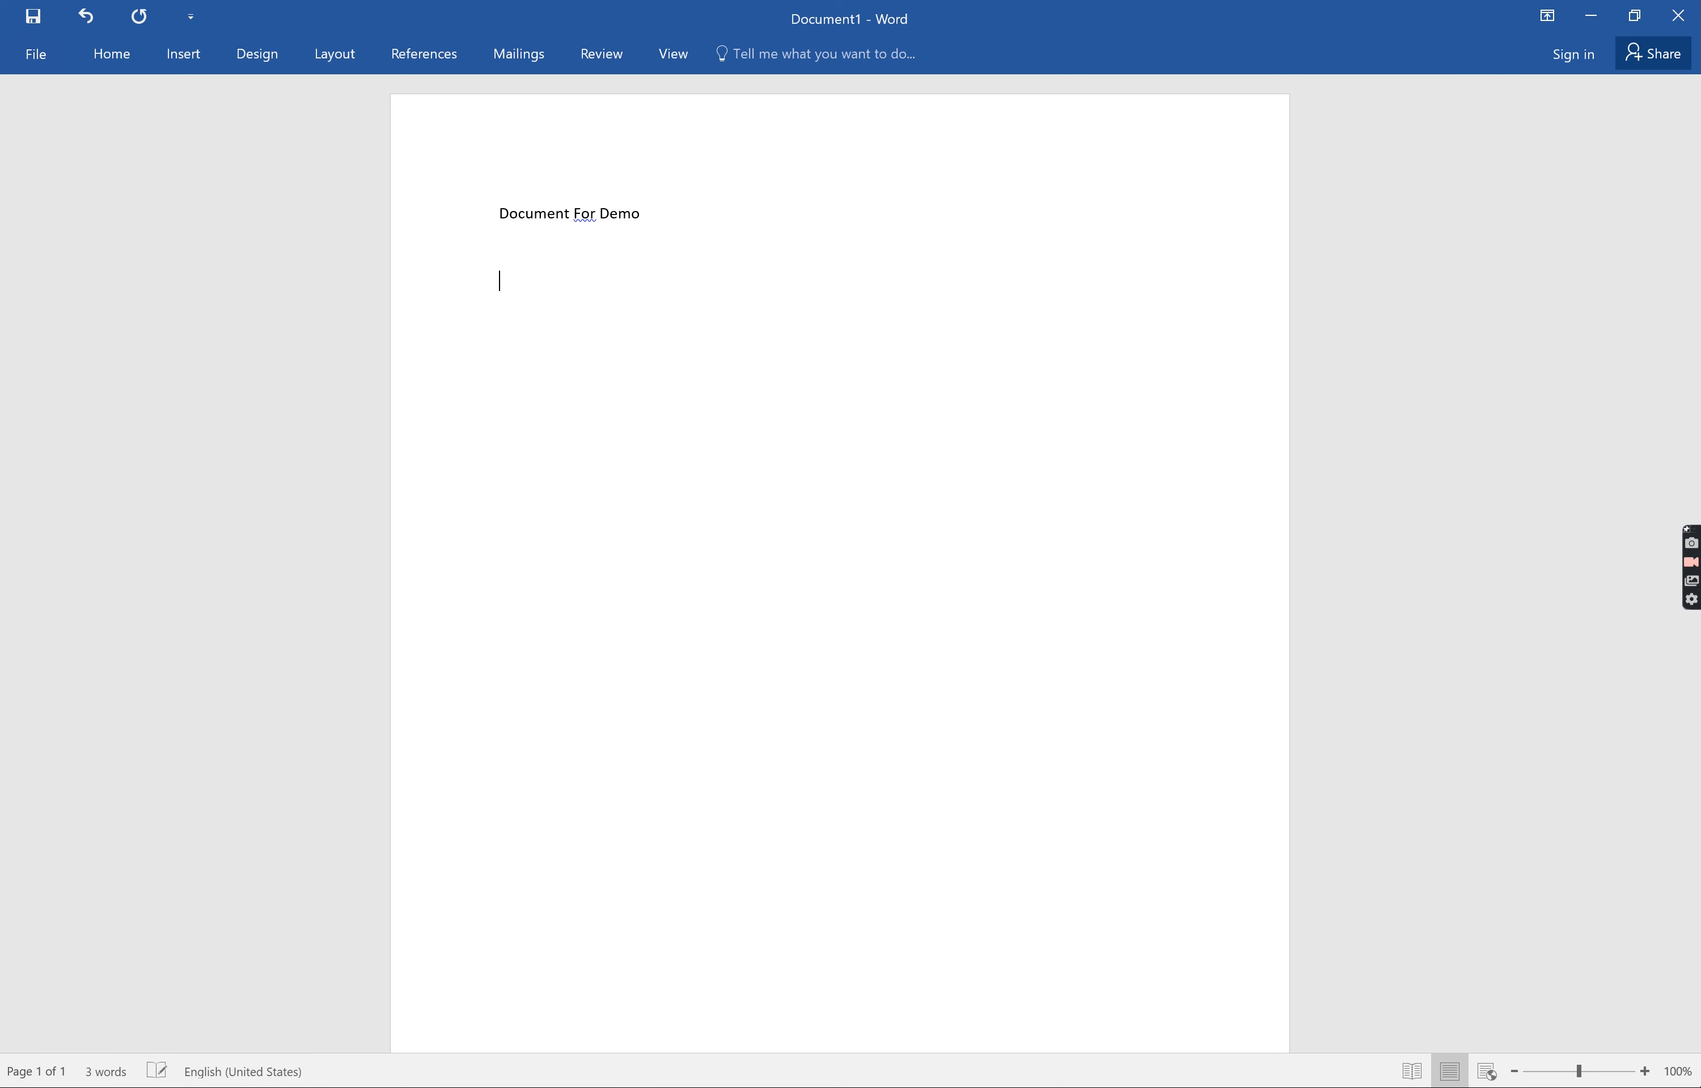
pyautogui.click(115, 52)
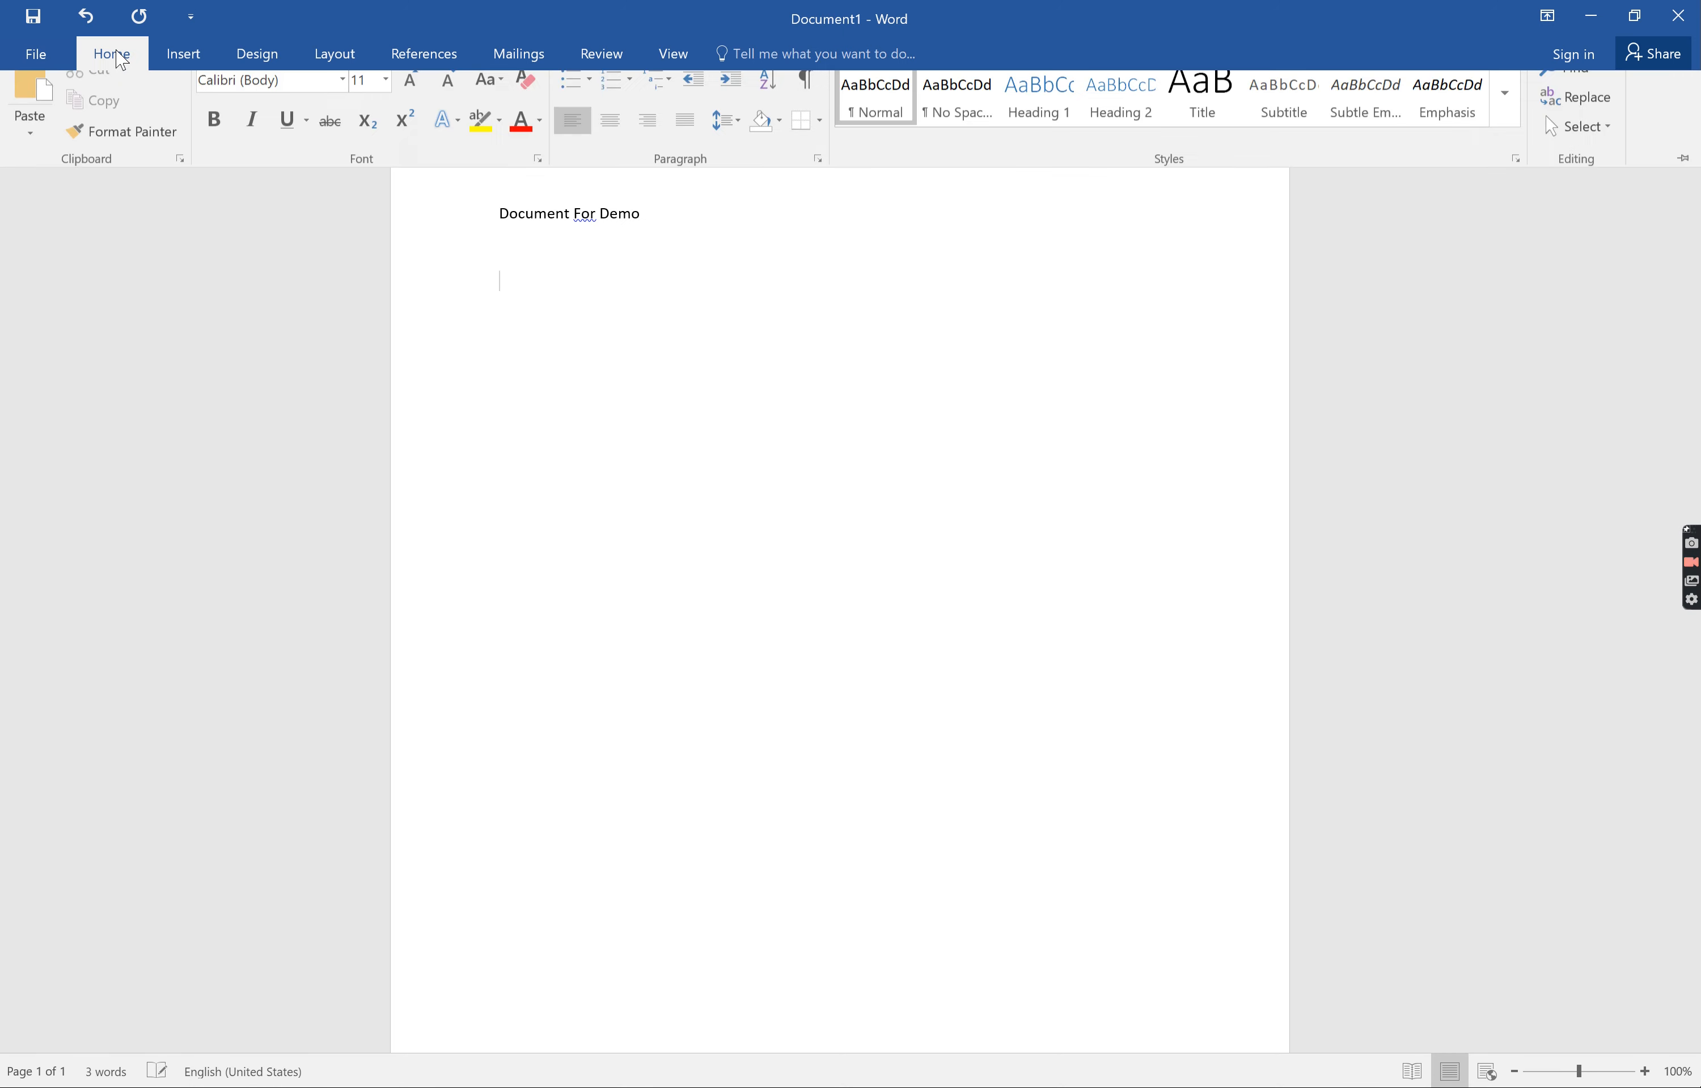
pyautogui.click(32, 122)
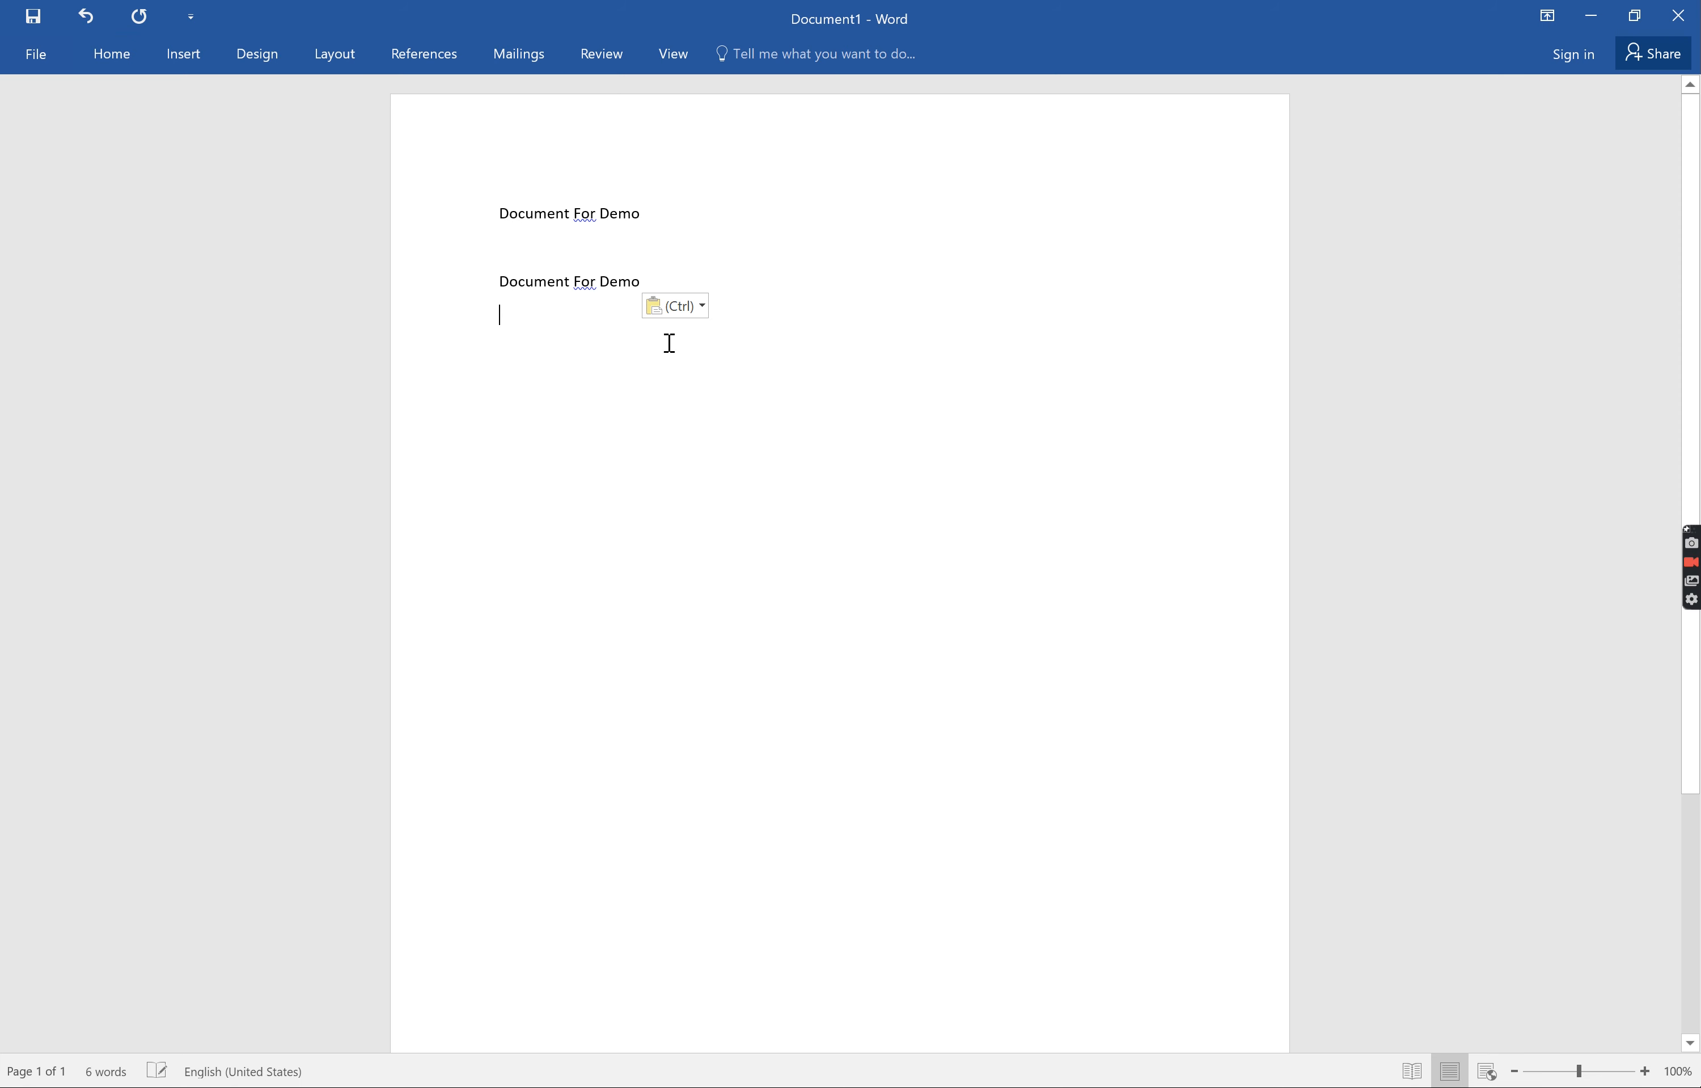
# Step: Write the note "Ctrl+x - Cut" below the text and move the second "Document For Demo" line beneath it by cutting and pasting
pyautogui.press('Return')
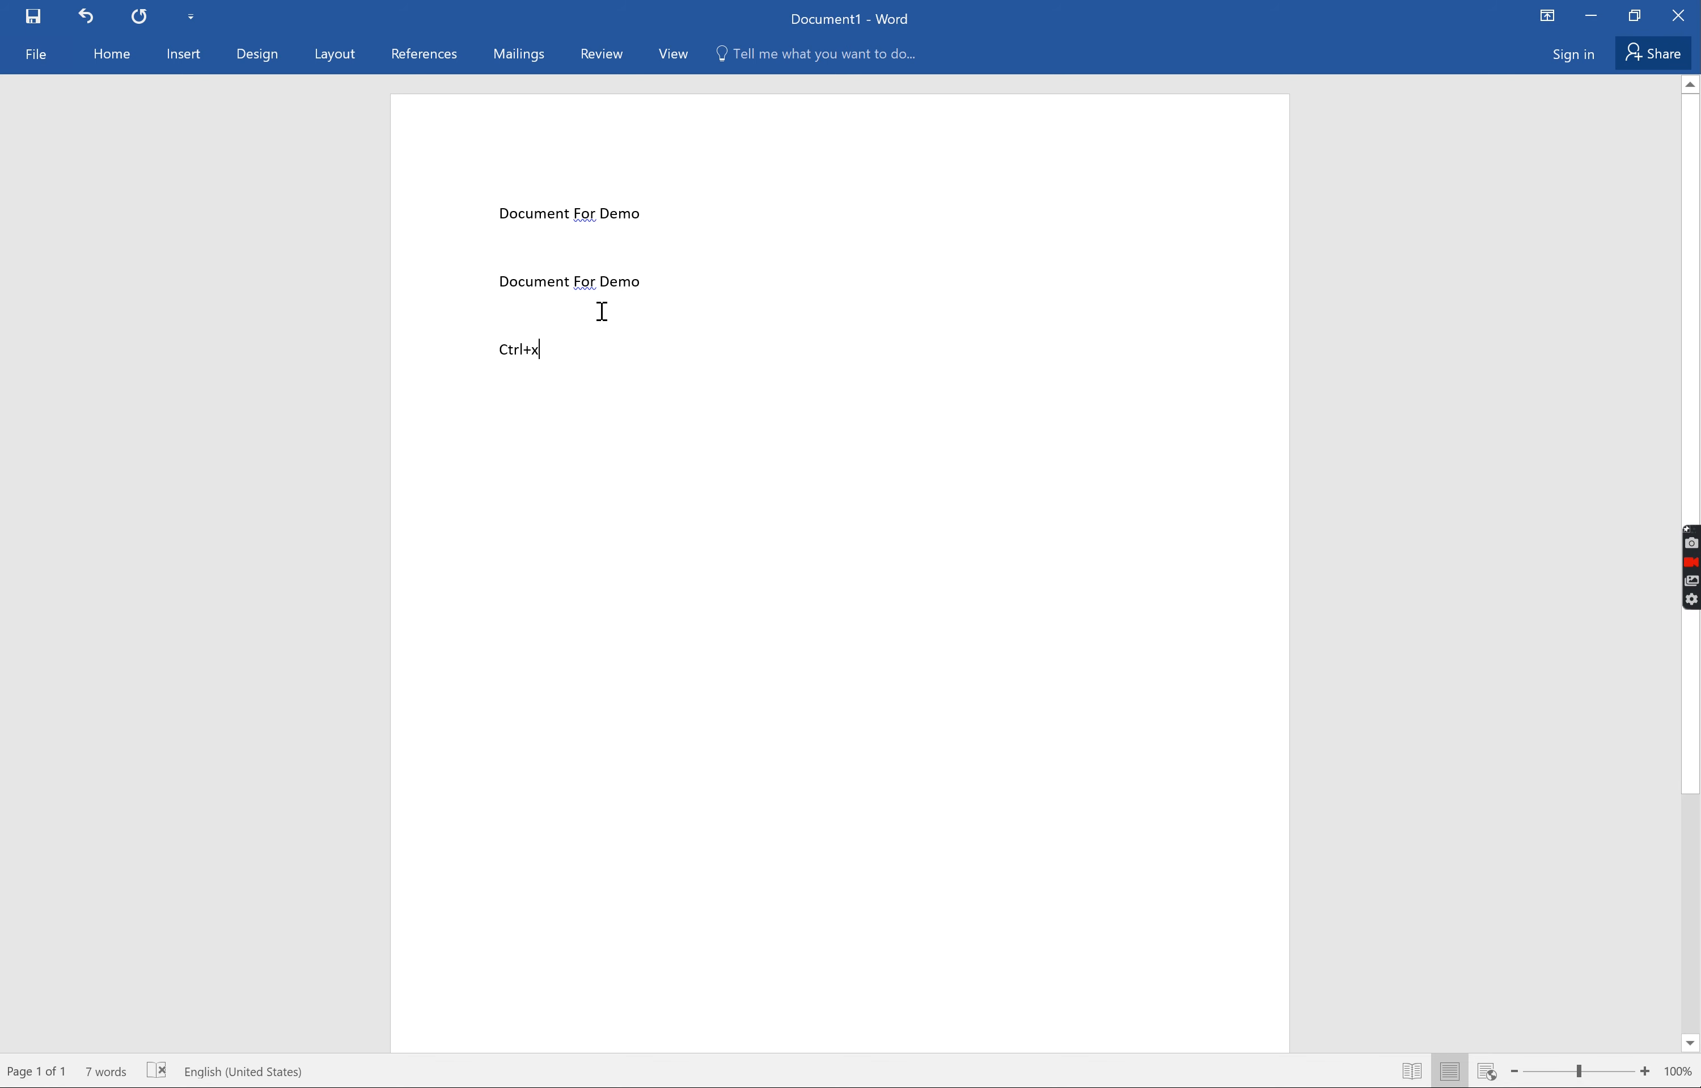
pyautogui.moveTo(658, 288); pyautogui.dragTo(496, 274)
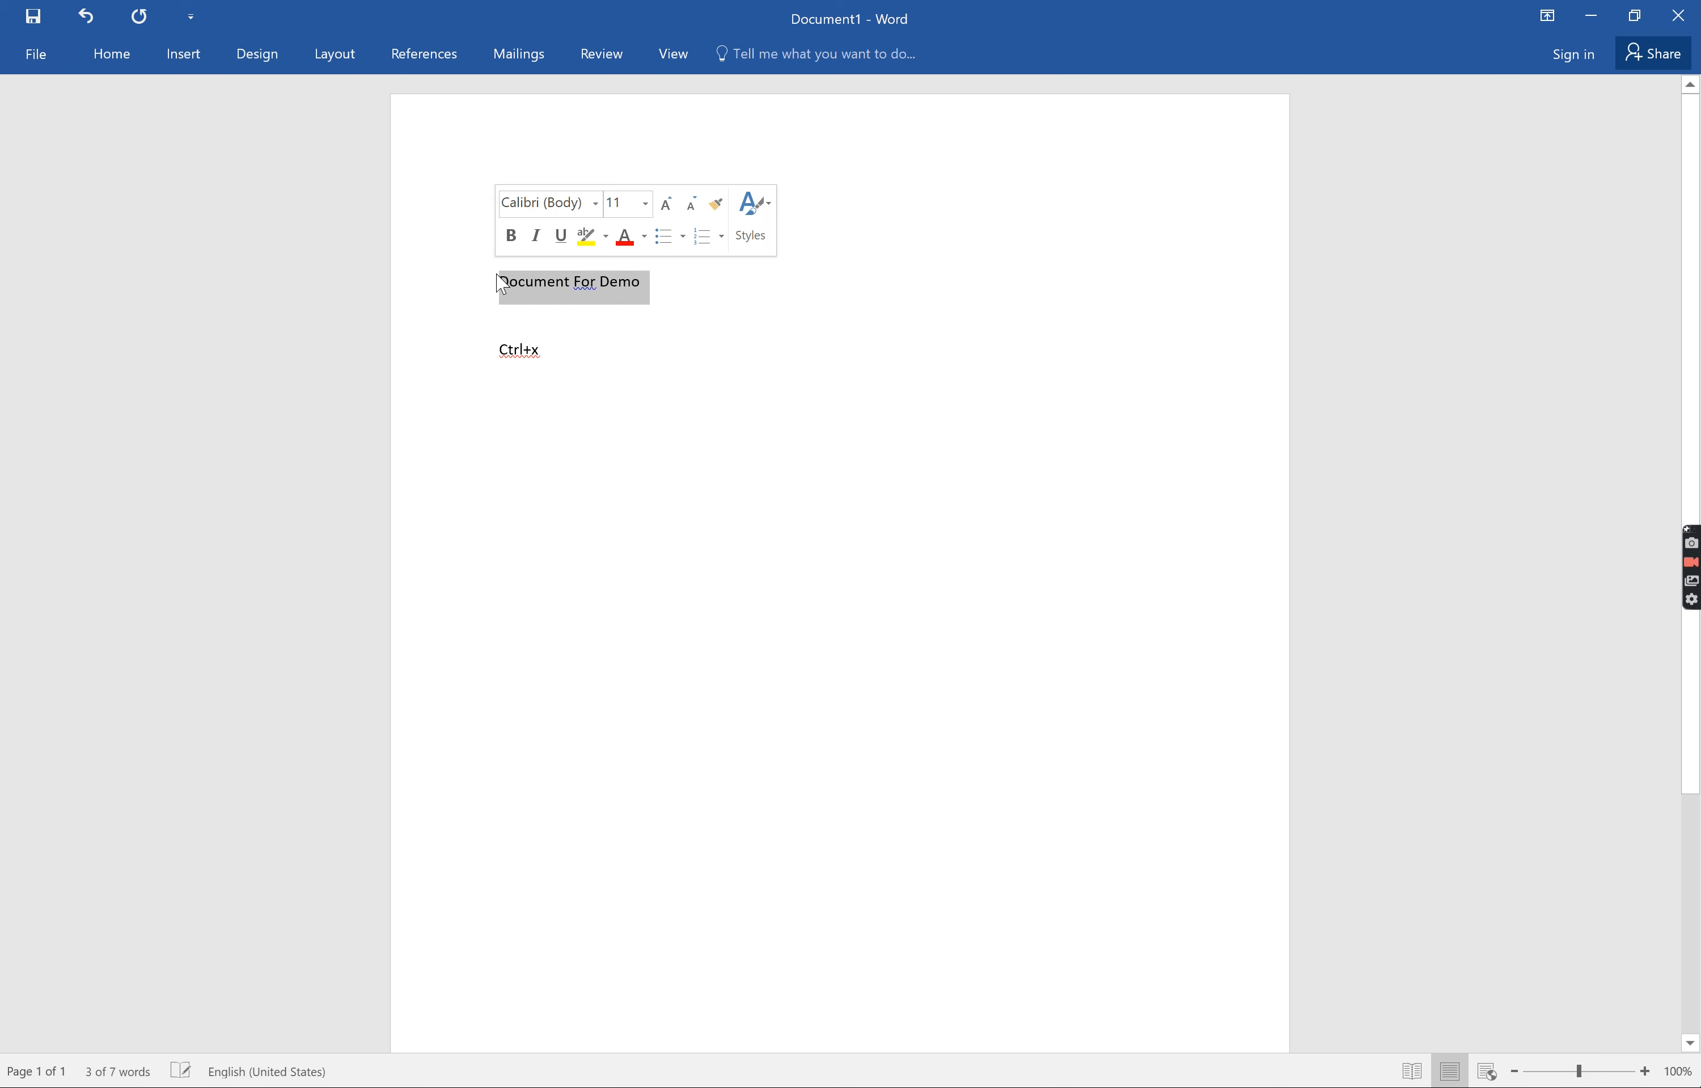
pyautogui.hotkey('ctrl', 'x')
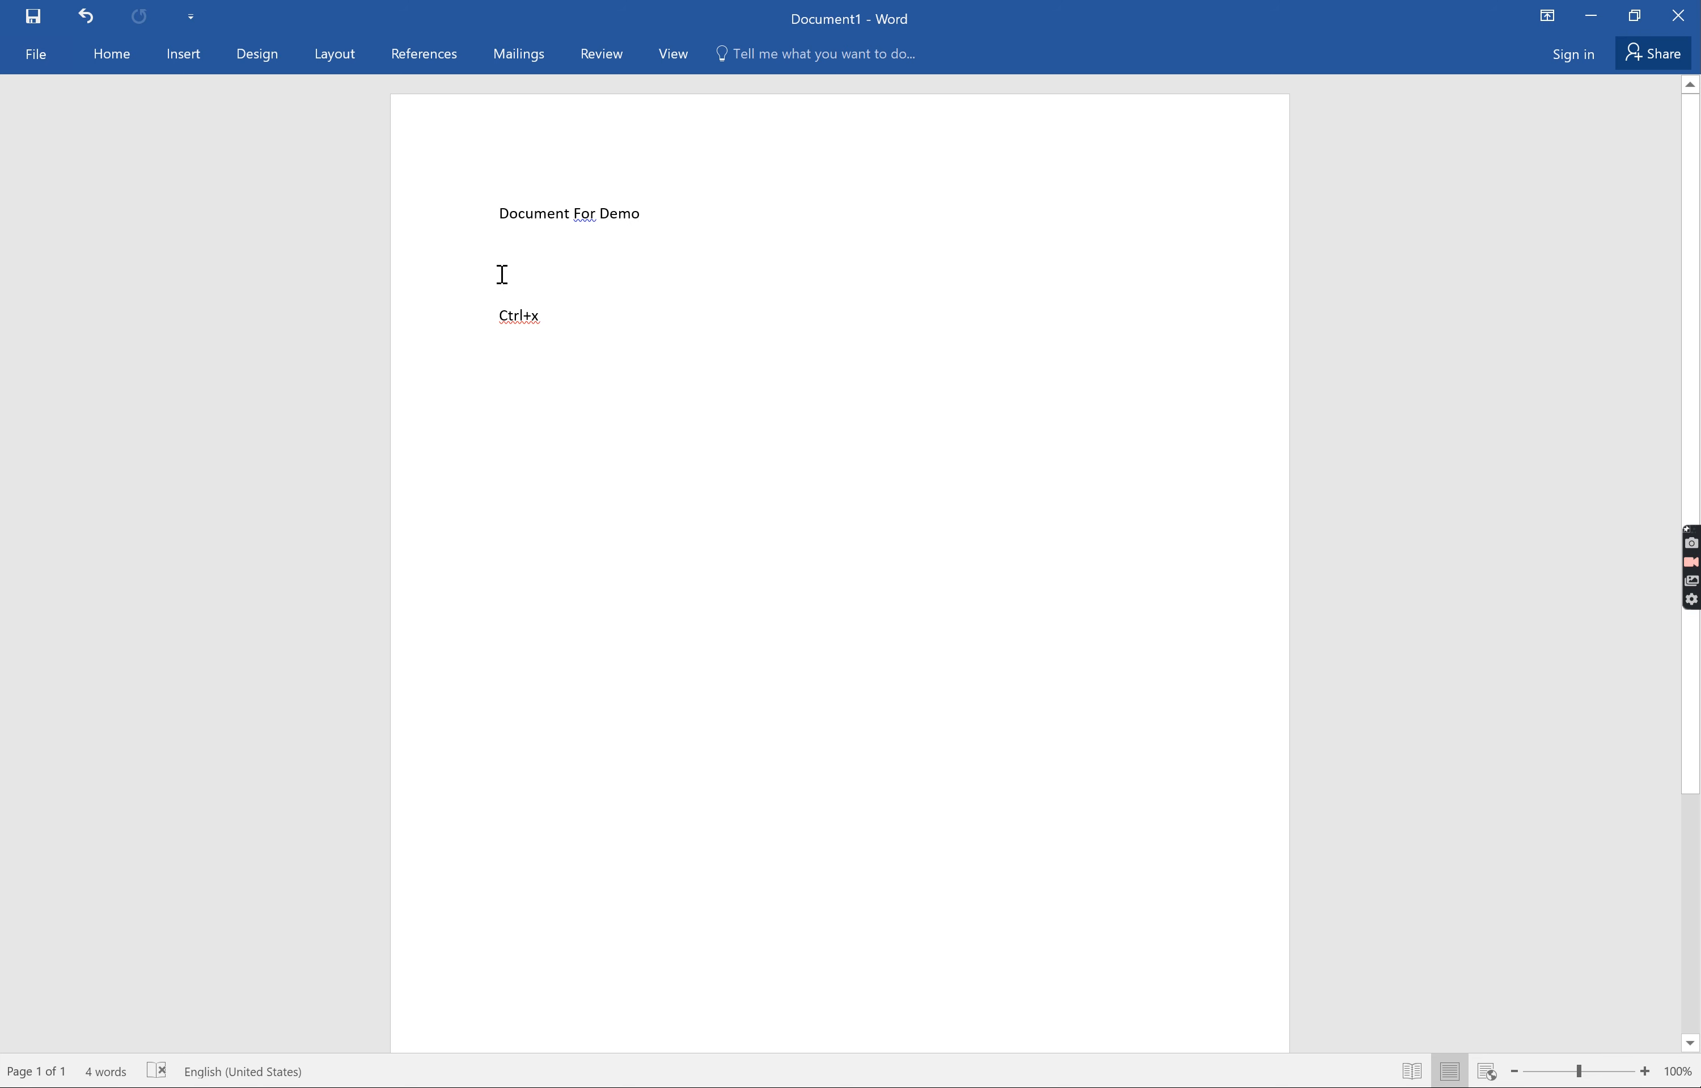
pyautogui.write('v')
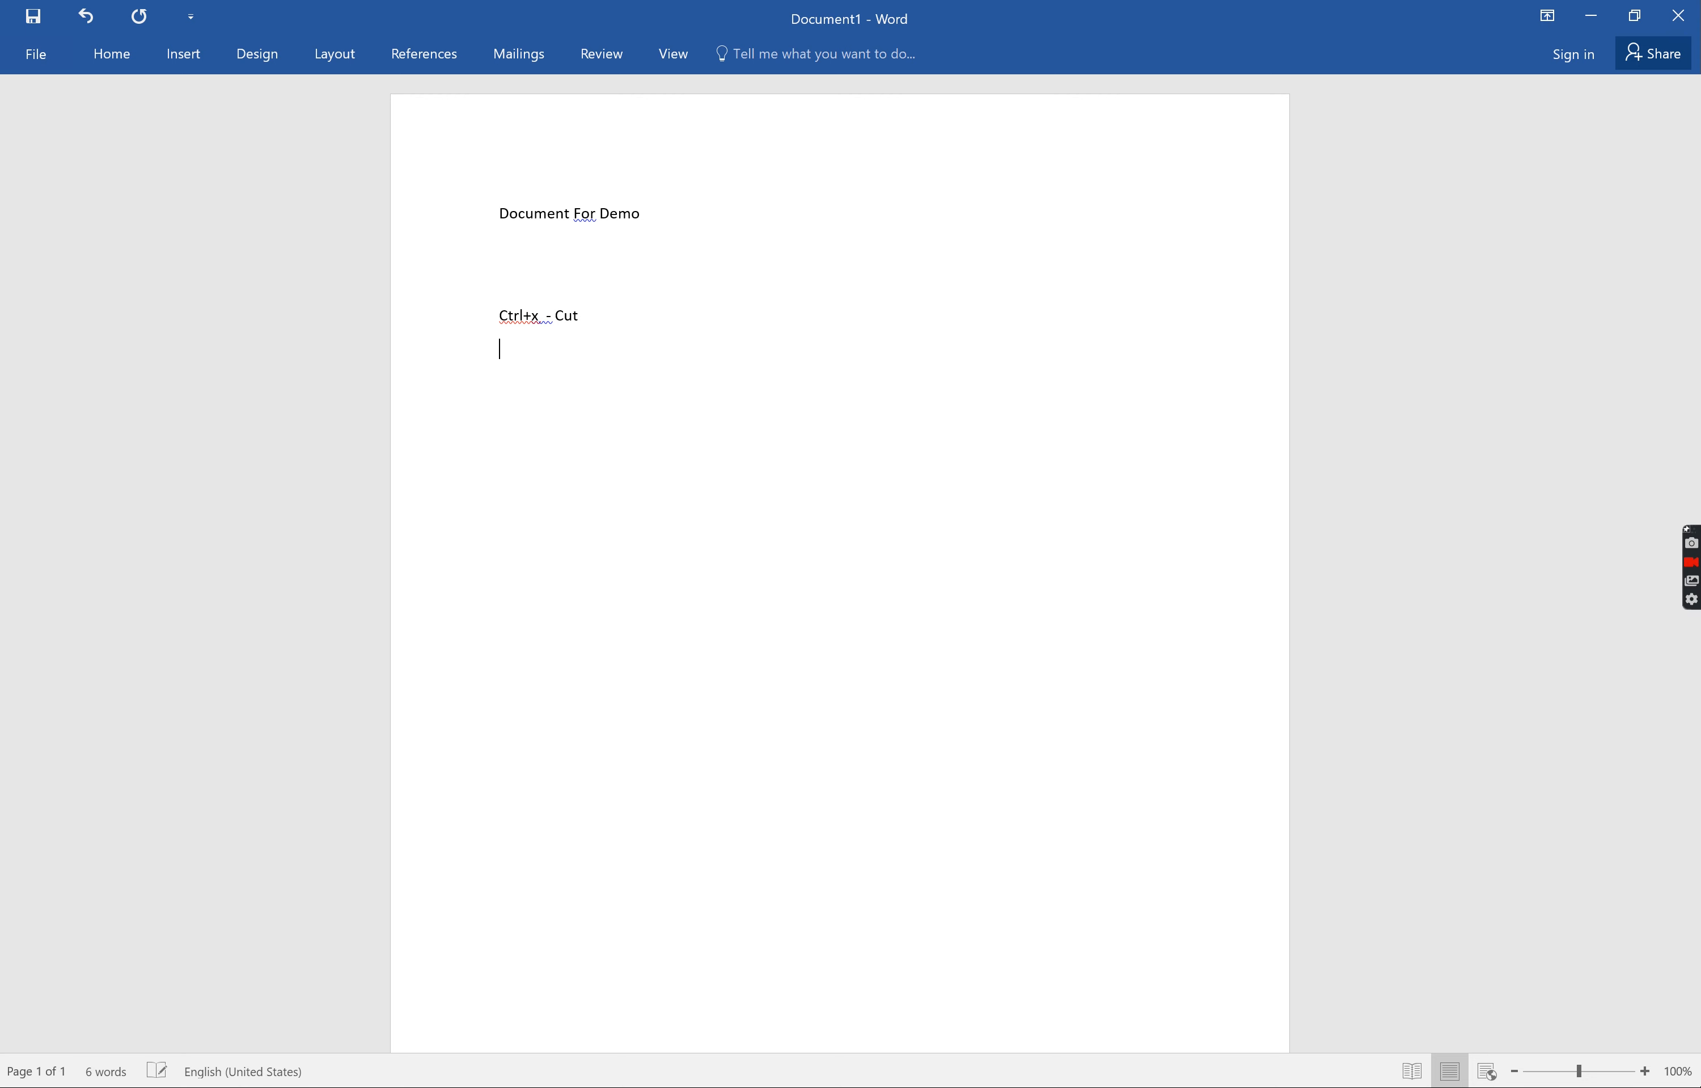
pyautogui.press('Return')
pyautogui.hotkey('ctrl', 'v')
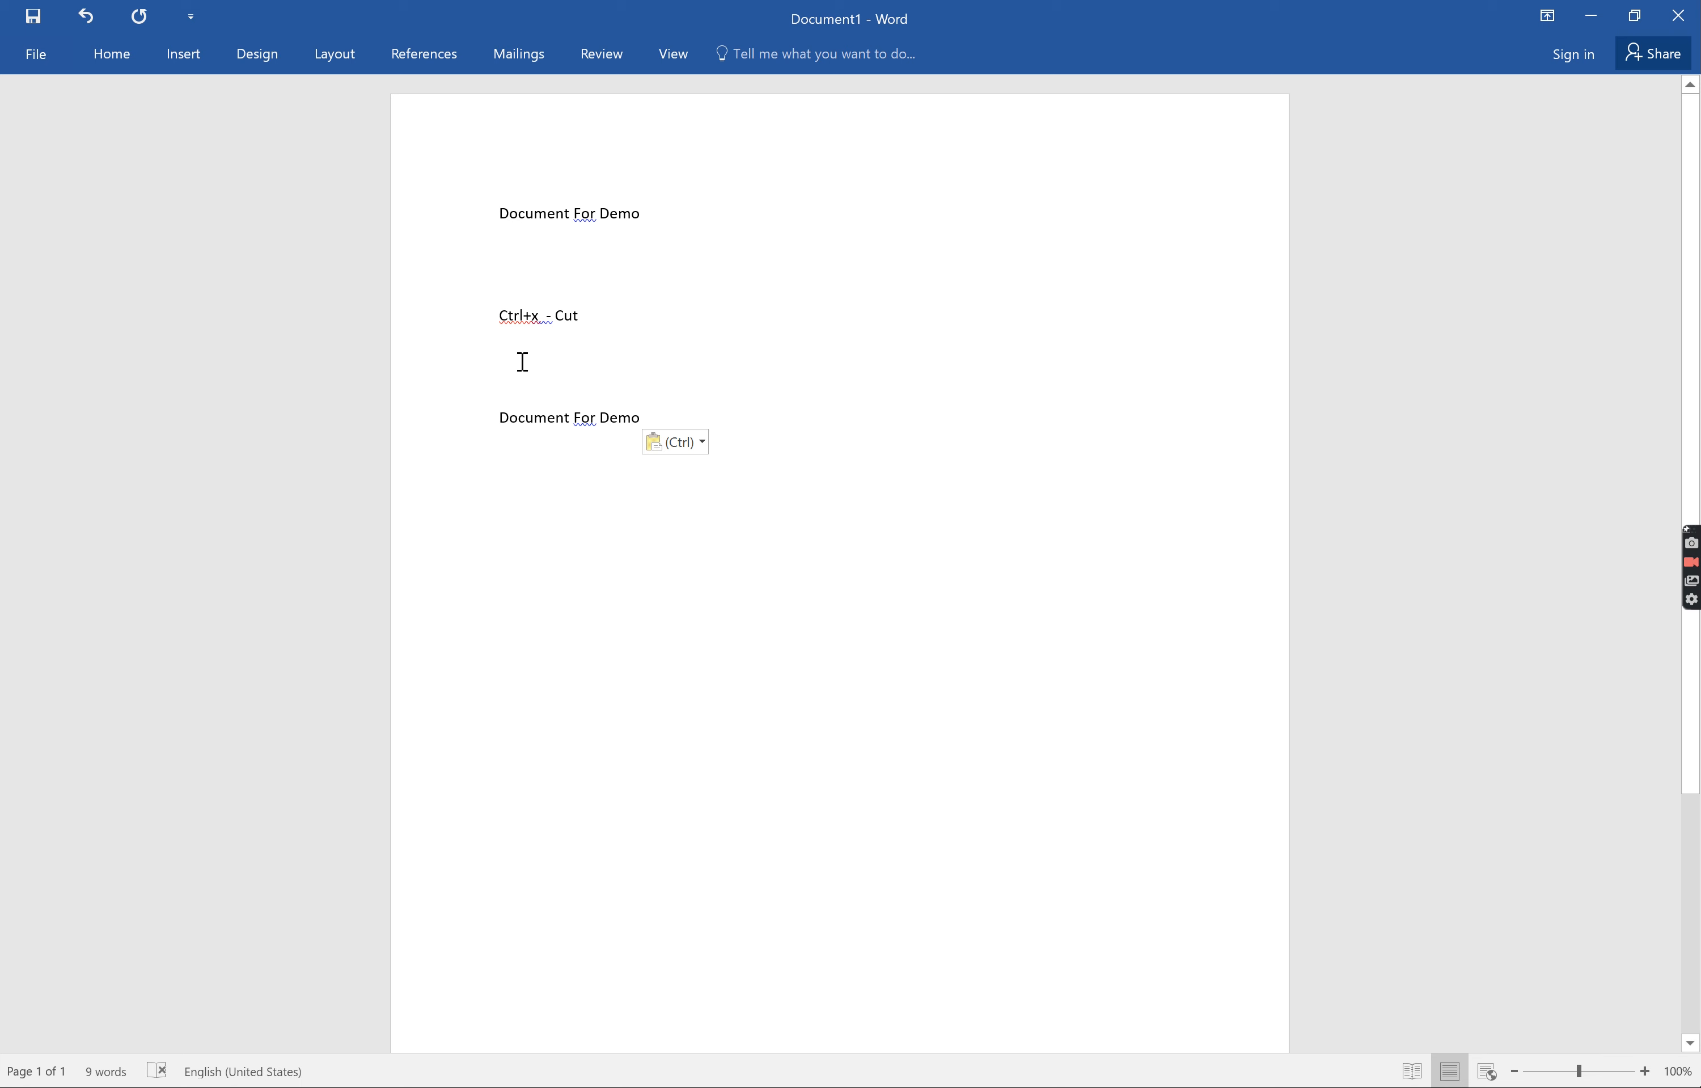
# Step: Write "Ctrl+v" on the empty line directly below the "Ctrl+x - Cut" note
pyautogui.click(525, 365)
pyautogui.write('Ct')
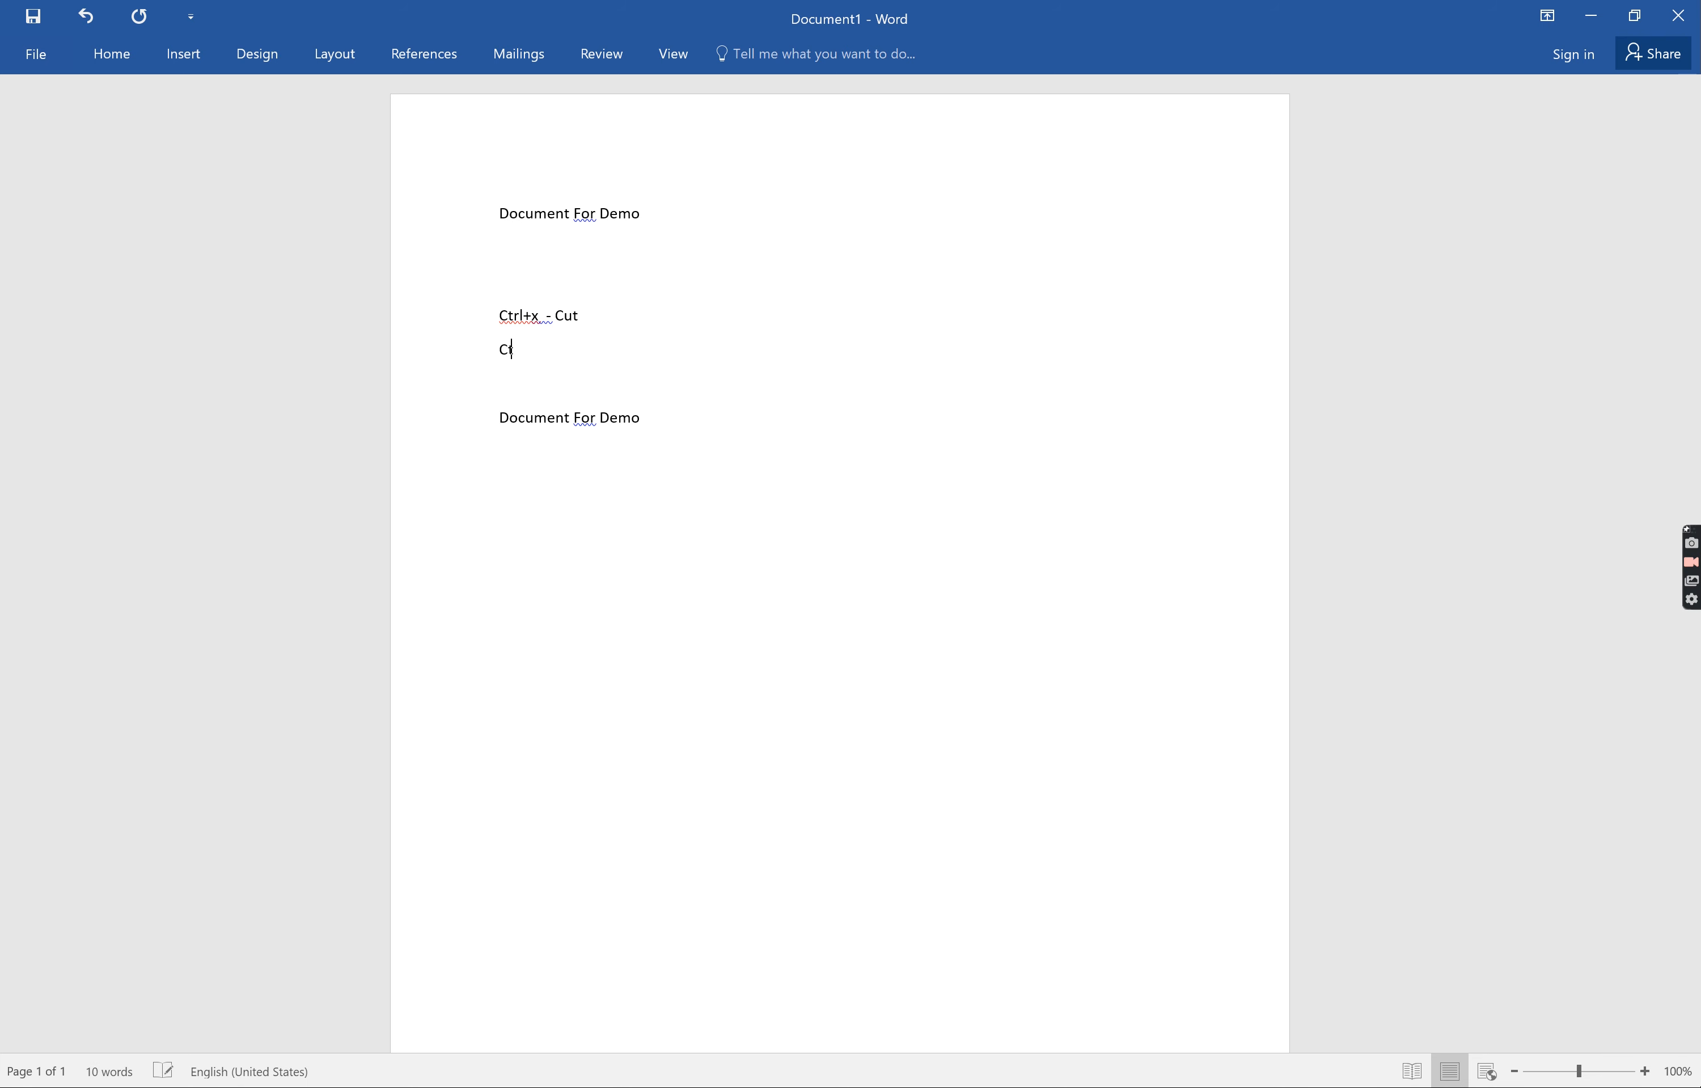
pyautogui.write('rl+v')
# Step: Add the note "Ctrl + C = Copy" on a new line below "Ctrl+v"
pyautogui.moveTo(642, 422); pyautogui.dragTo(506, 415)
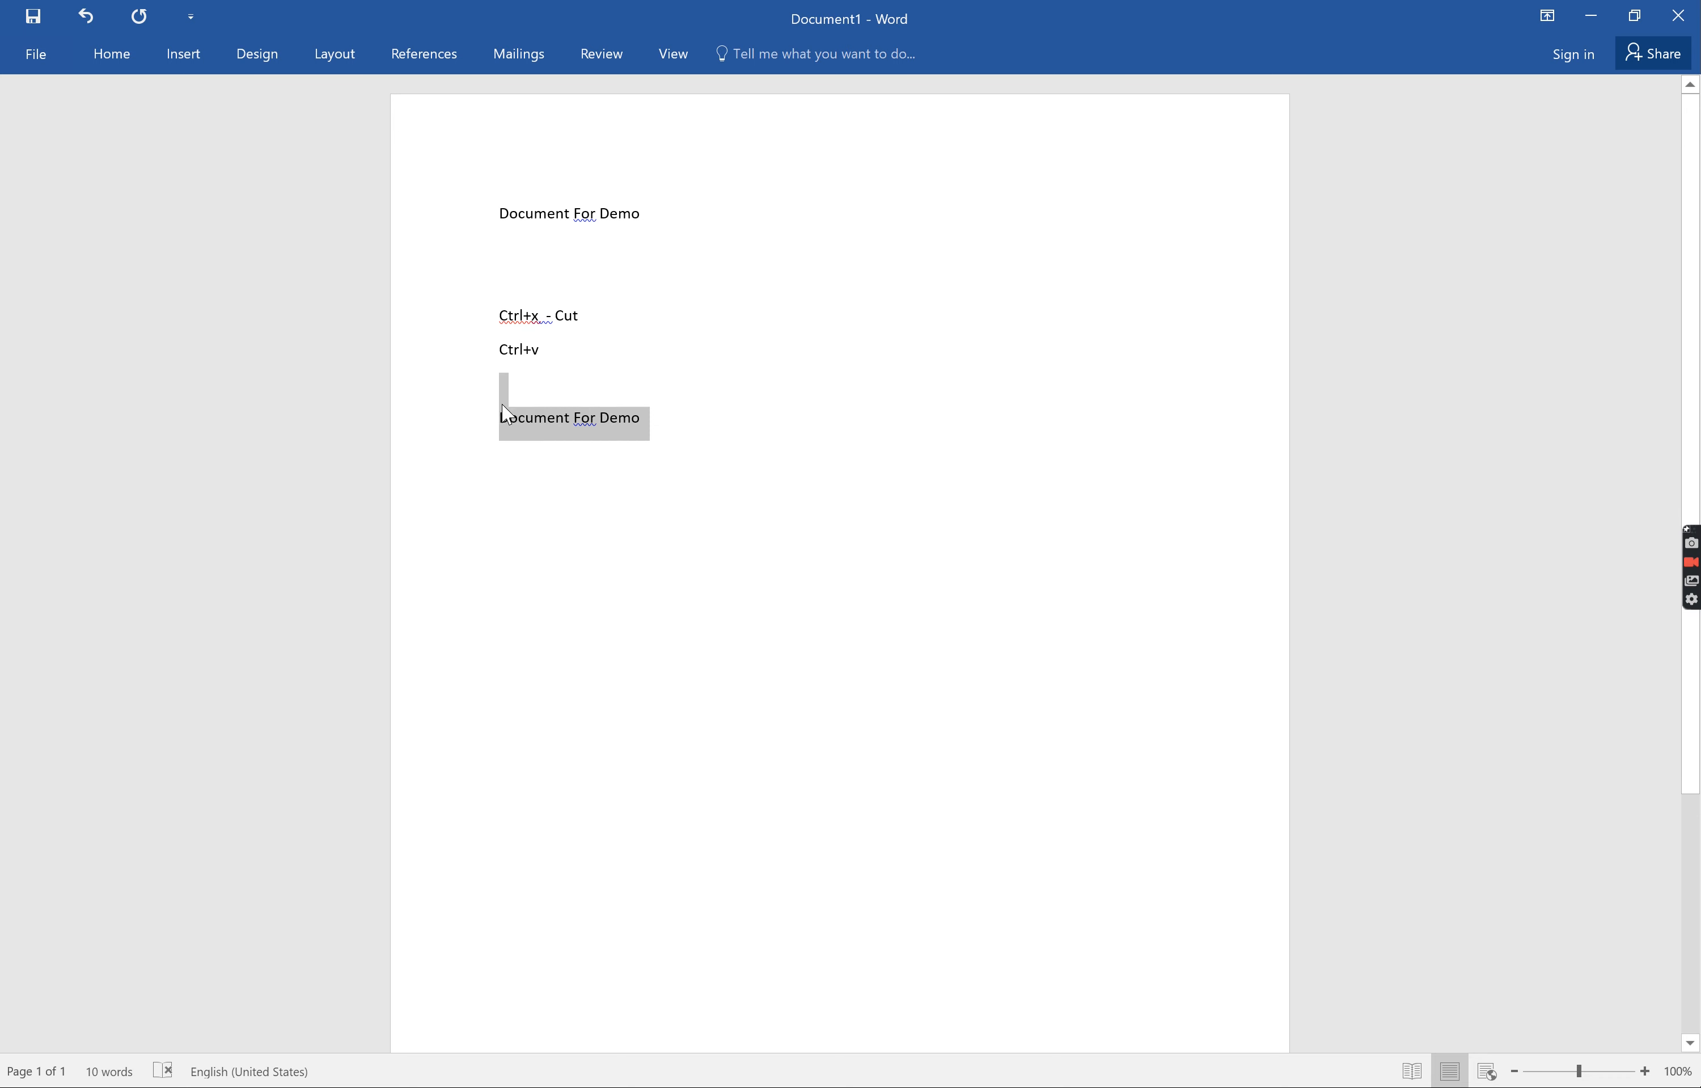
pyautogui.click(113, 57)
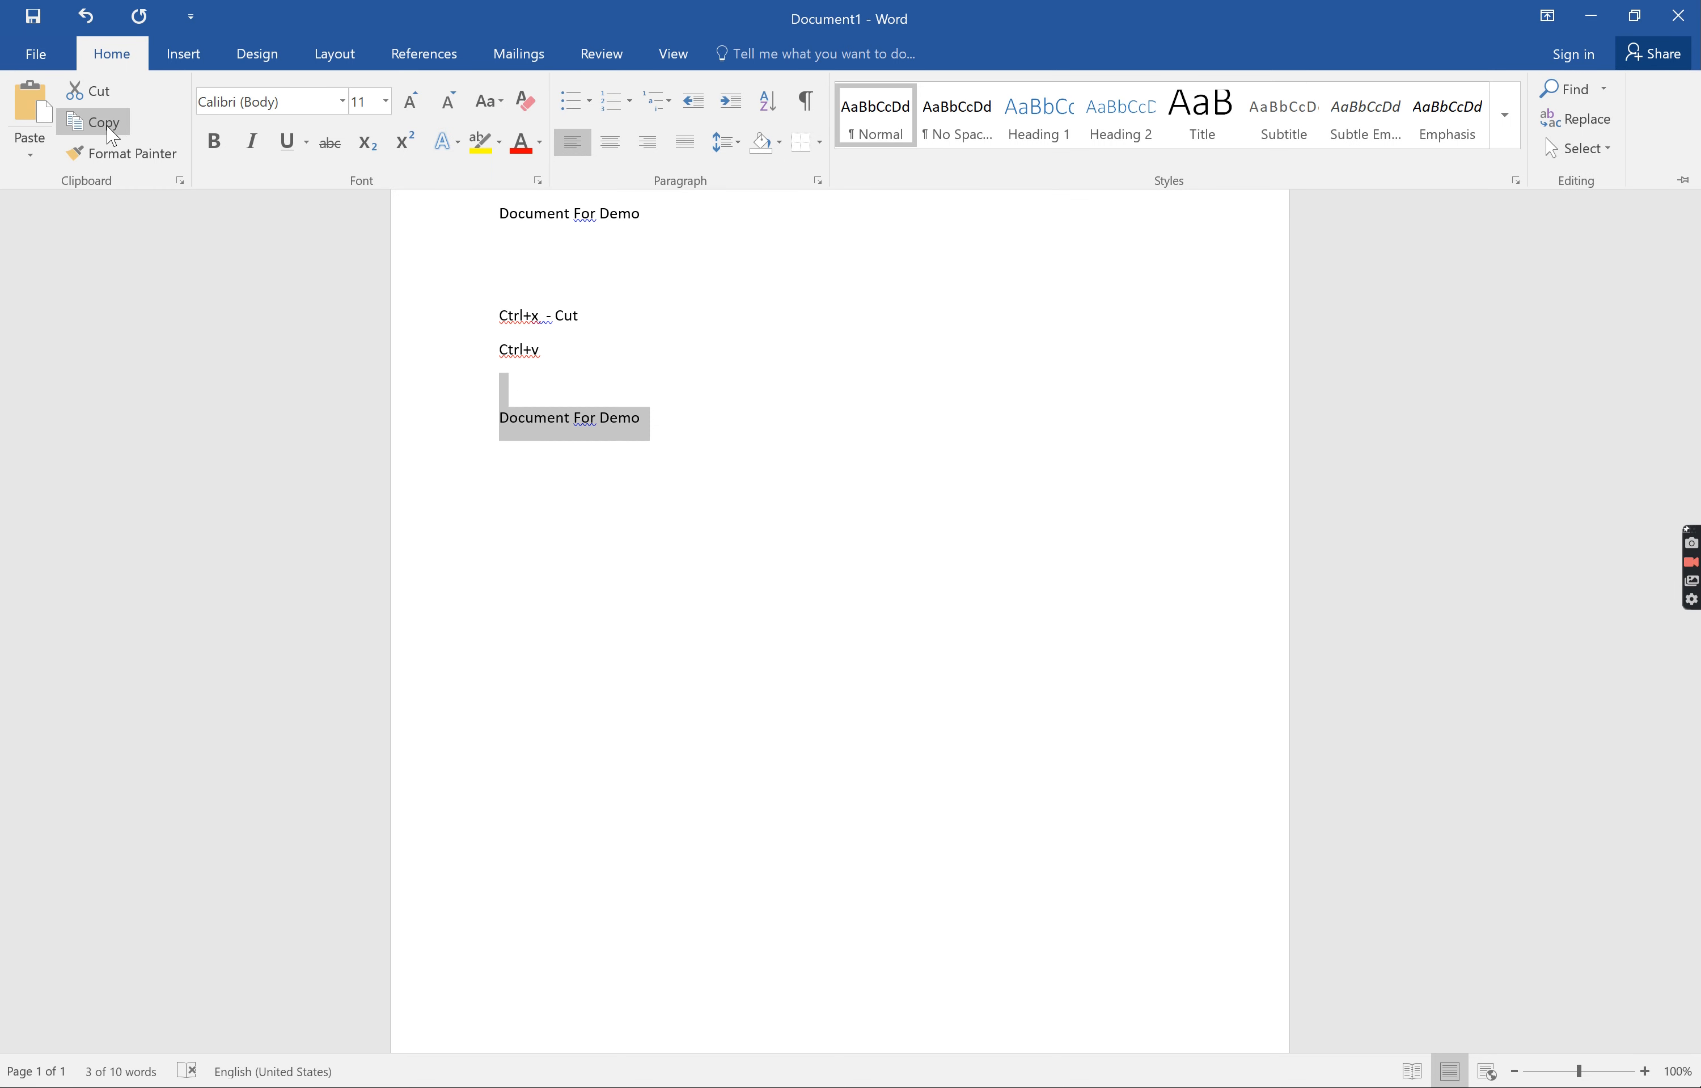
pyautogui.click(558, 365)
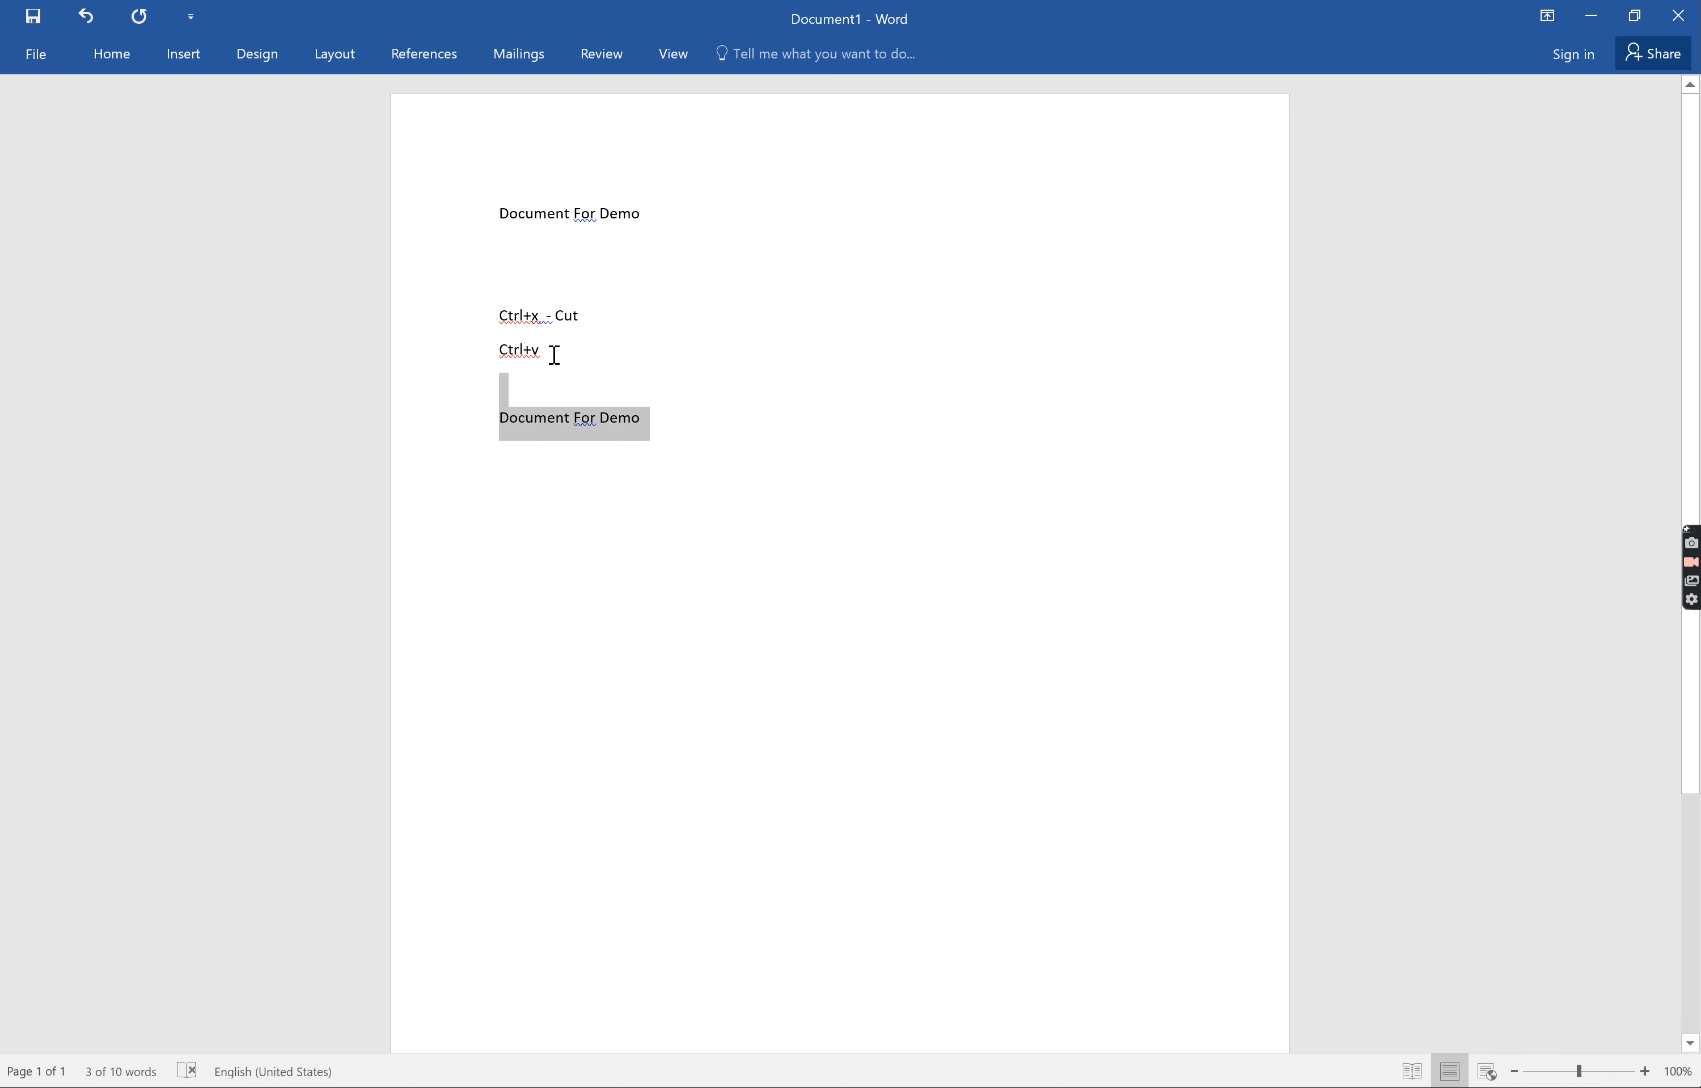
pyautogui.click(570, 349)
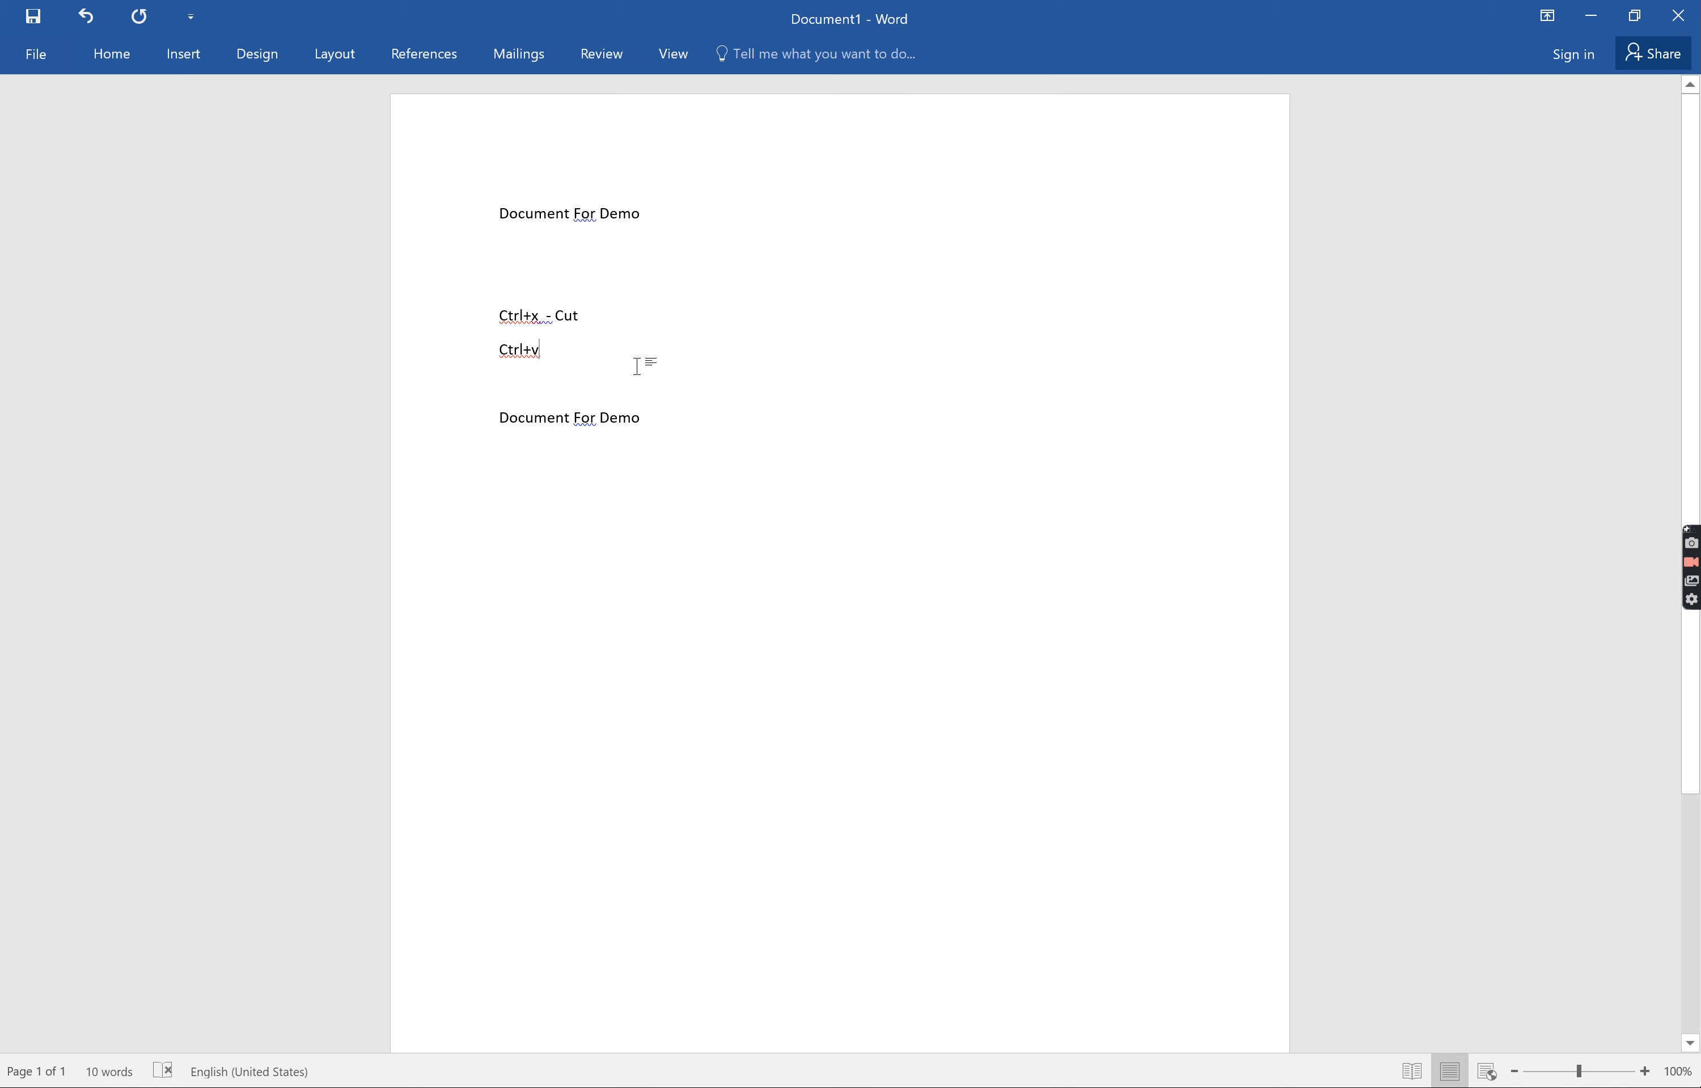
pyautogui.press('Return')
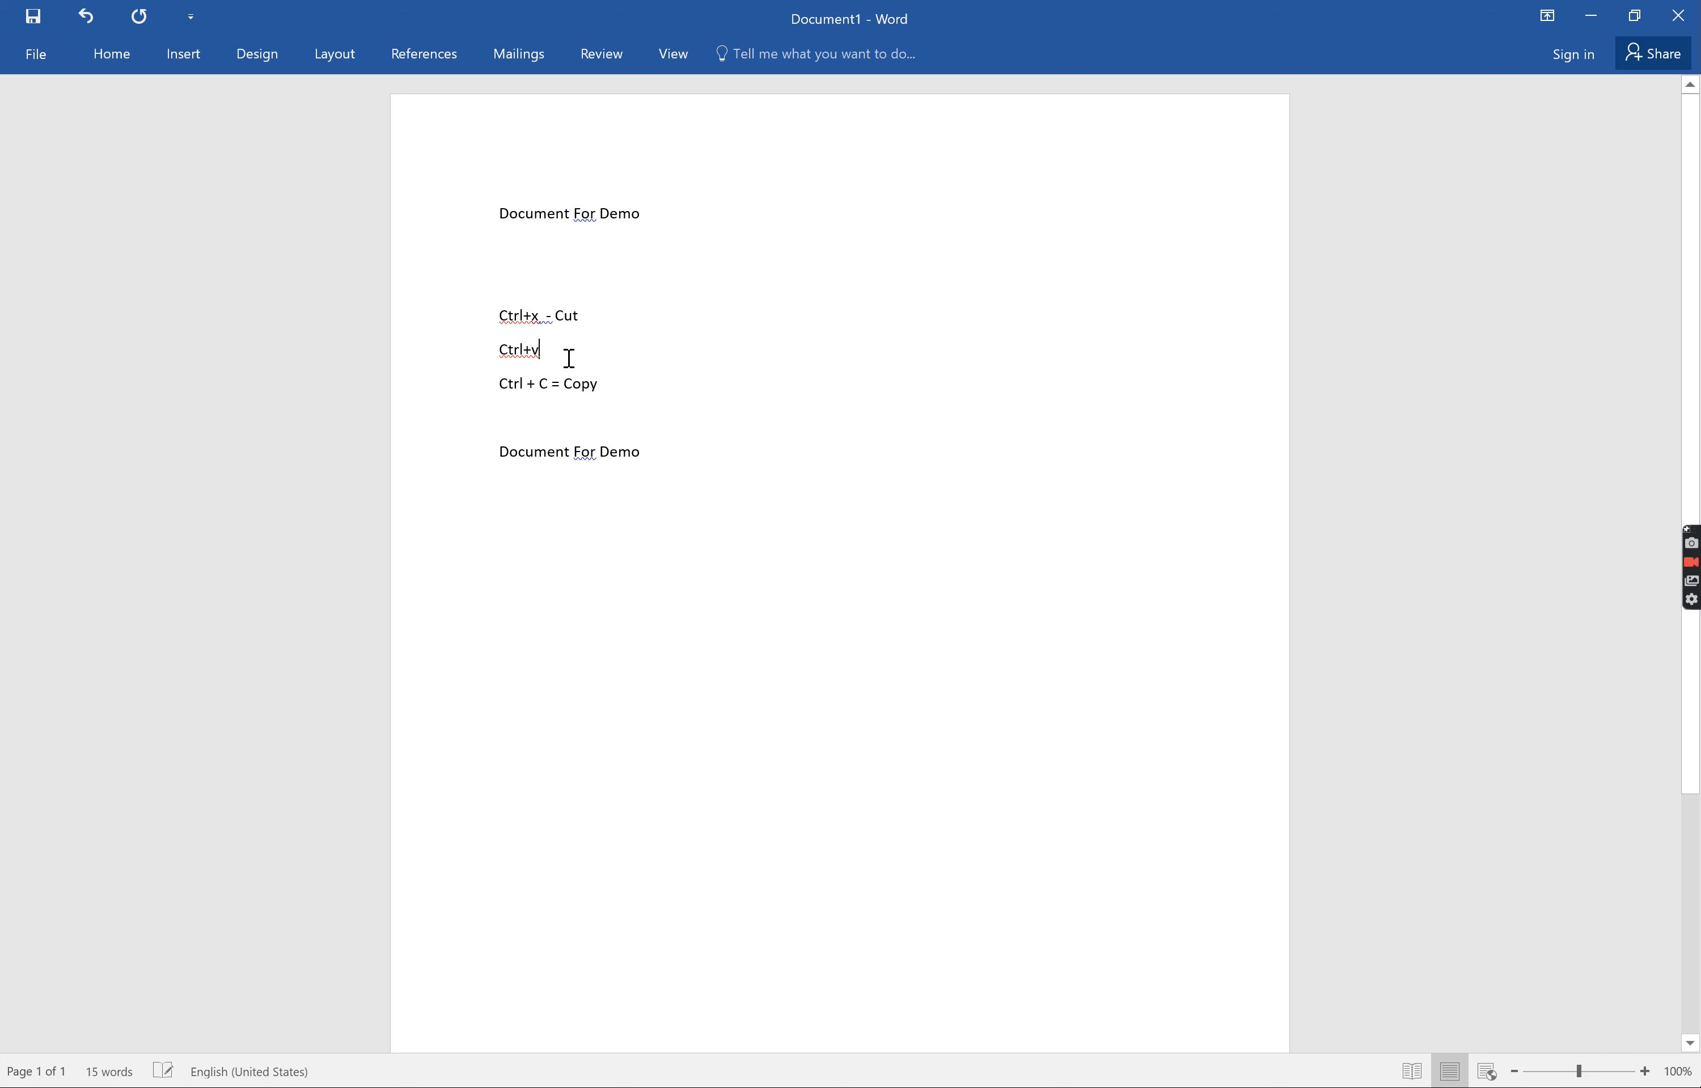
# Step: Complete the "Ctrl+v" note with "= Paste" and replace the dash in the "Ctrl+x" note with "="
pyautogui.write('= Paste')
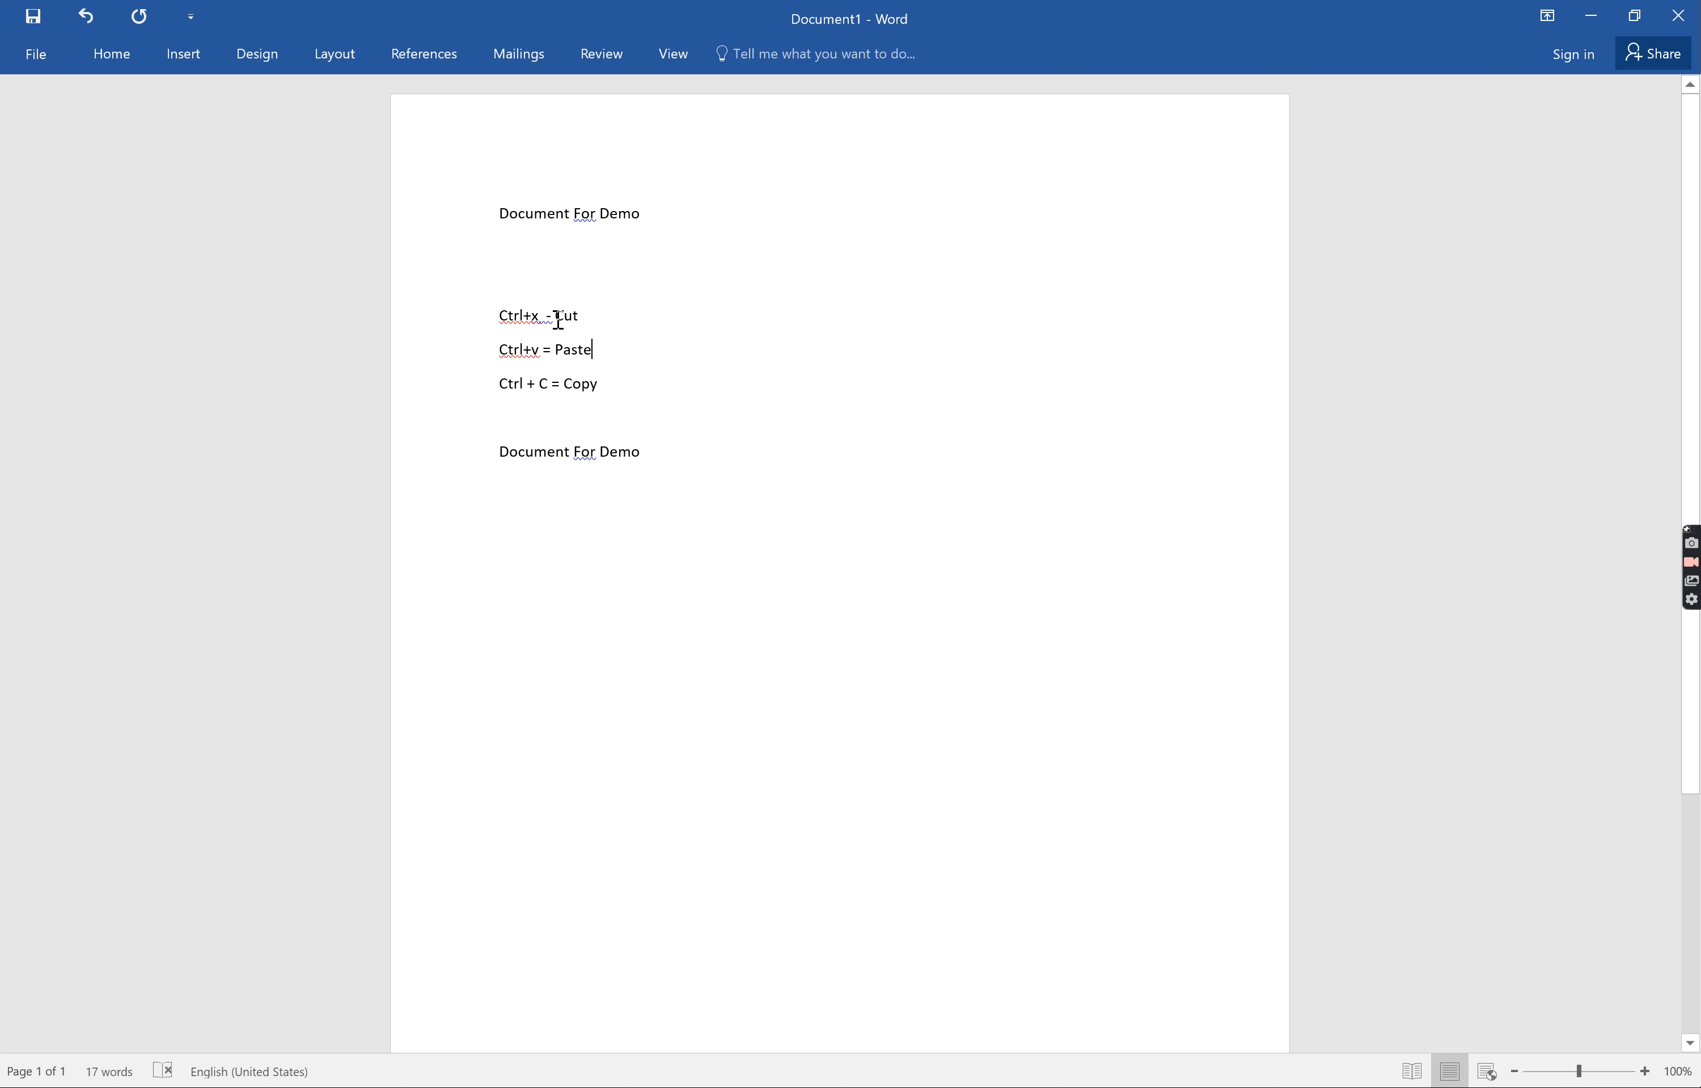
pyautogui.click(557, 317)
pyautogui.press('BackSpace')
pyautogui.press('BackSpace')
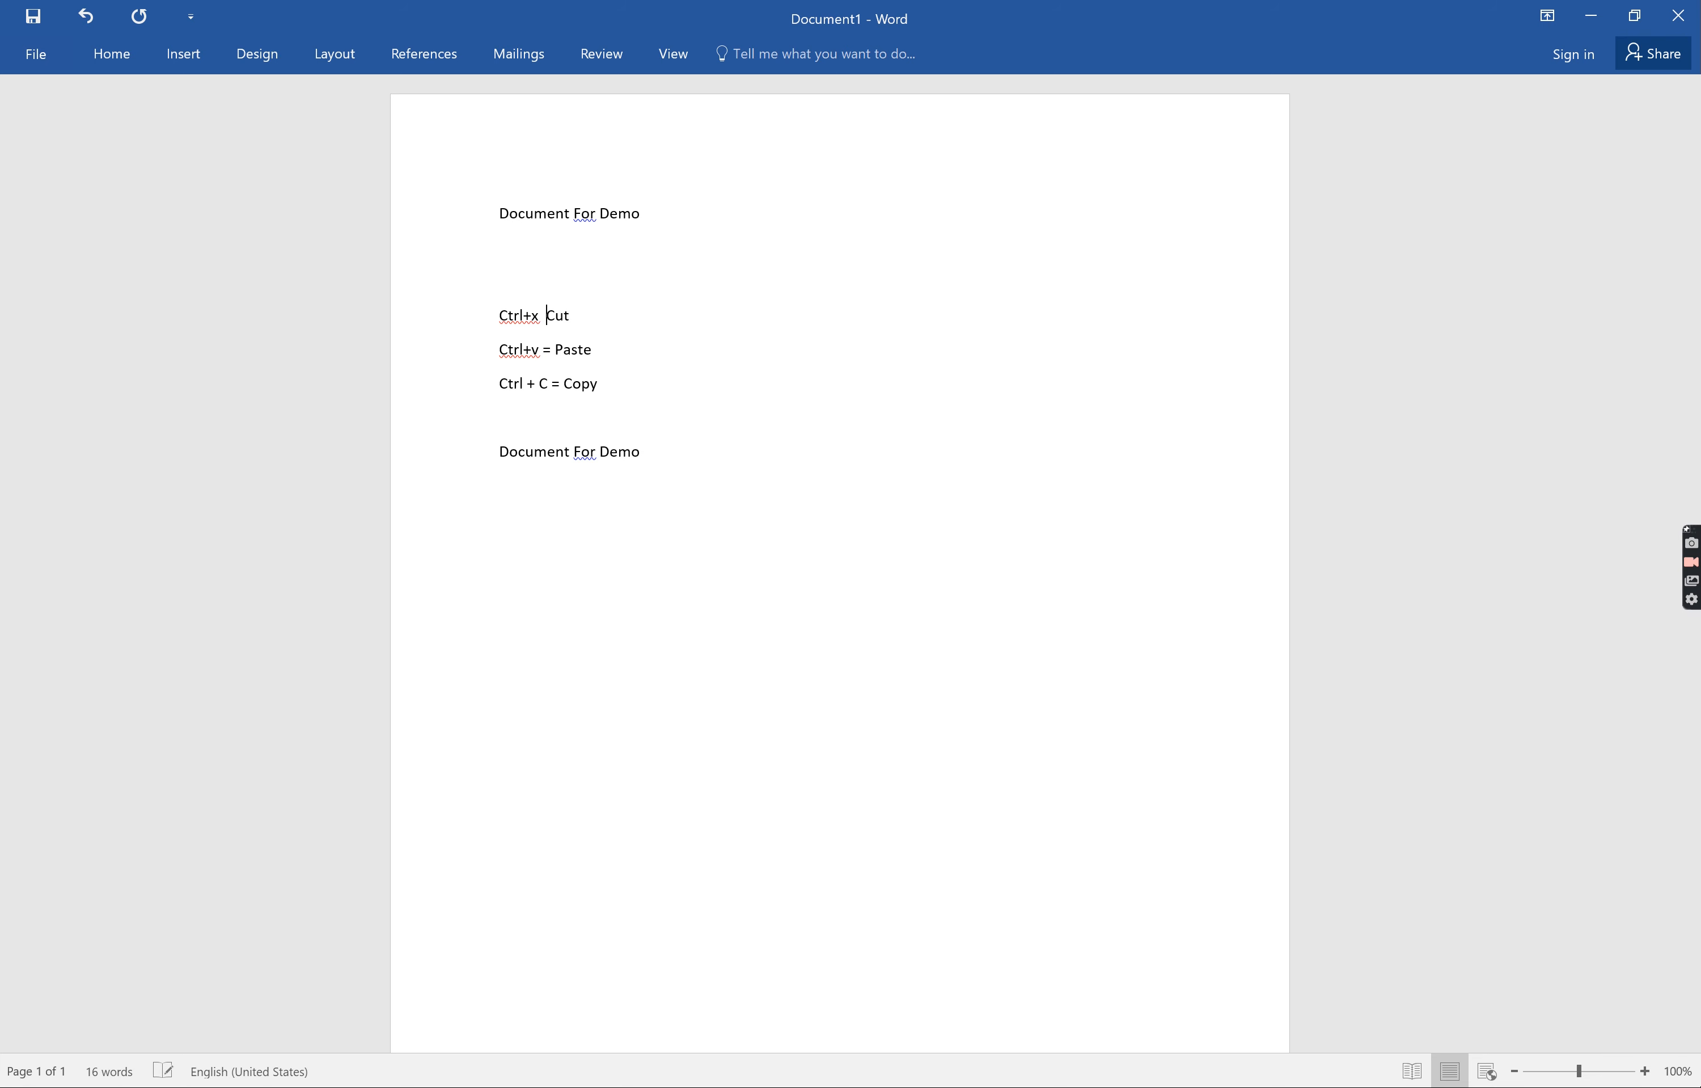
pyautogui.write('=')
pyautogui.press('BackSpace')
pyautogui.press('BackSpace')
pyautogui.write('=')
# Step: Make the three shortcut notes for Cut, Paste and Copy bold and colour their text red
pyautogui.click(125, 67)
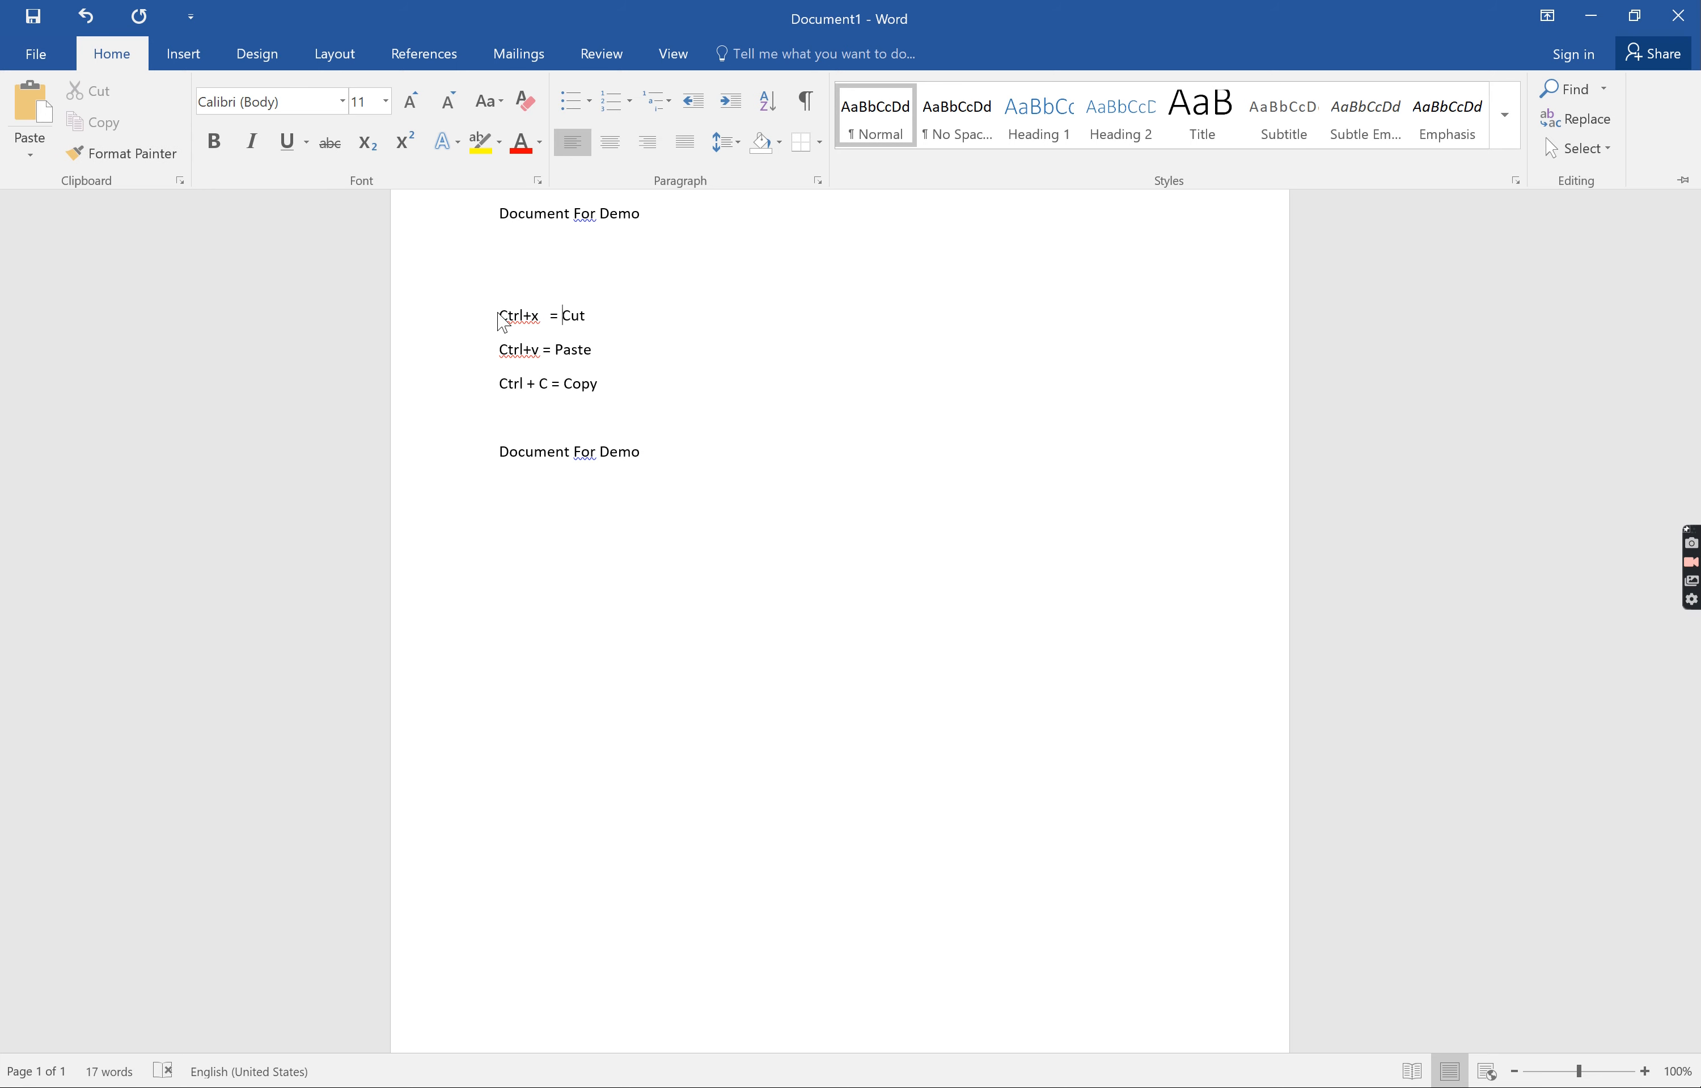
pyautogui.click(618, 383)
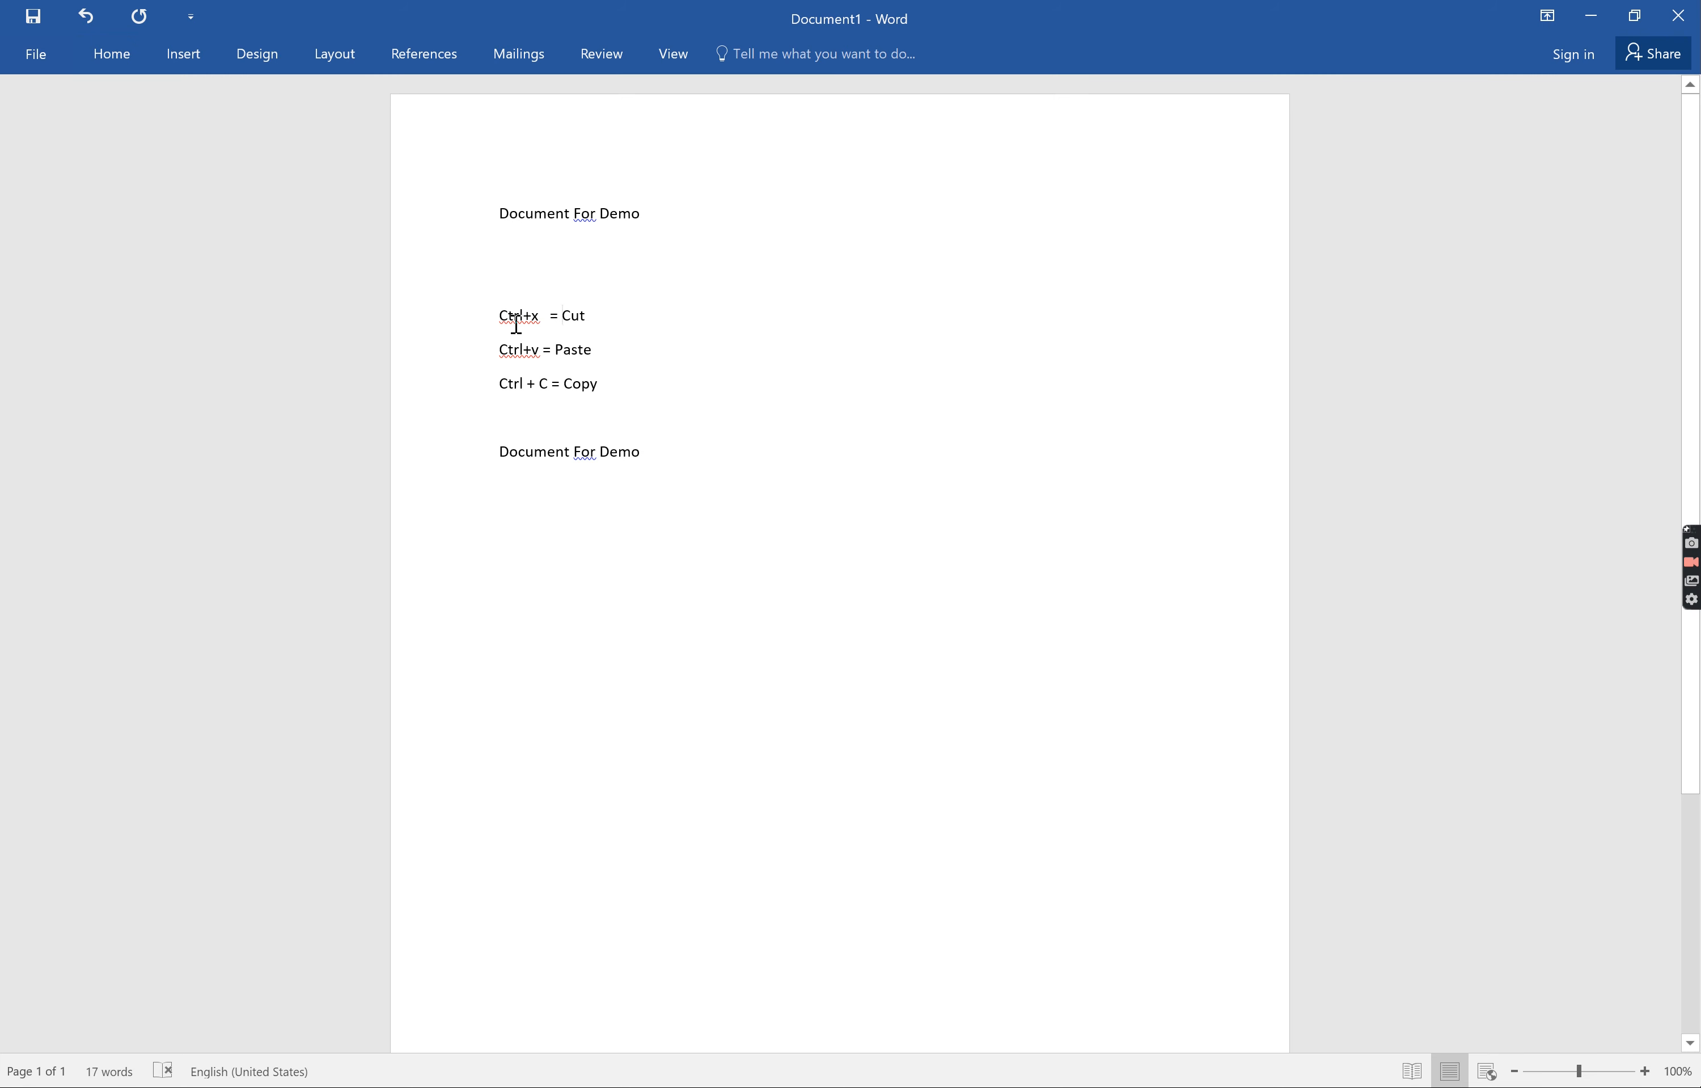
pyautogui.moveTo(607, 382); pyautogui.dragTo(497, 316)
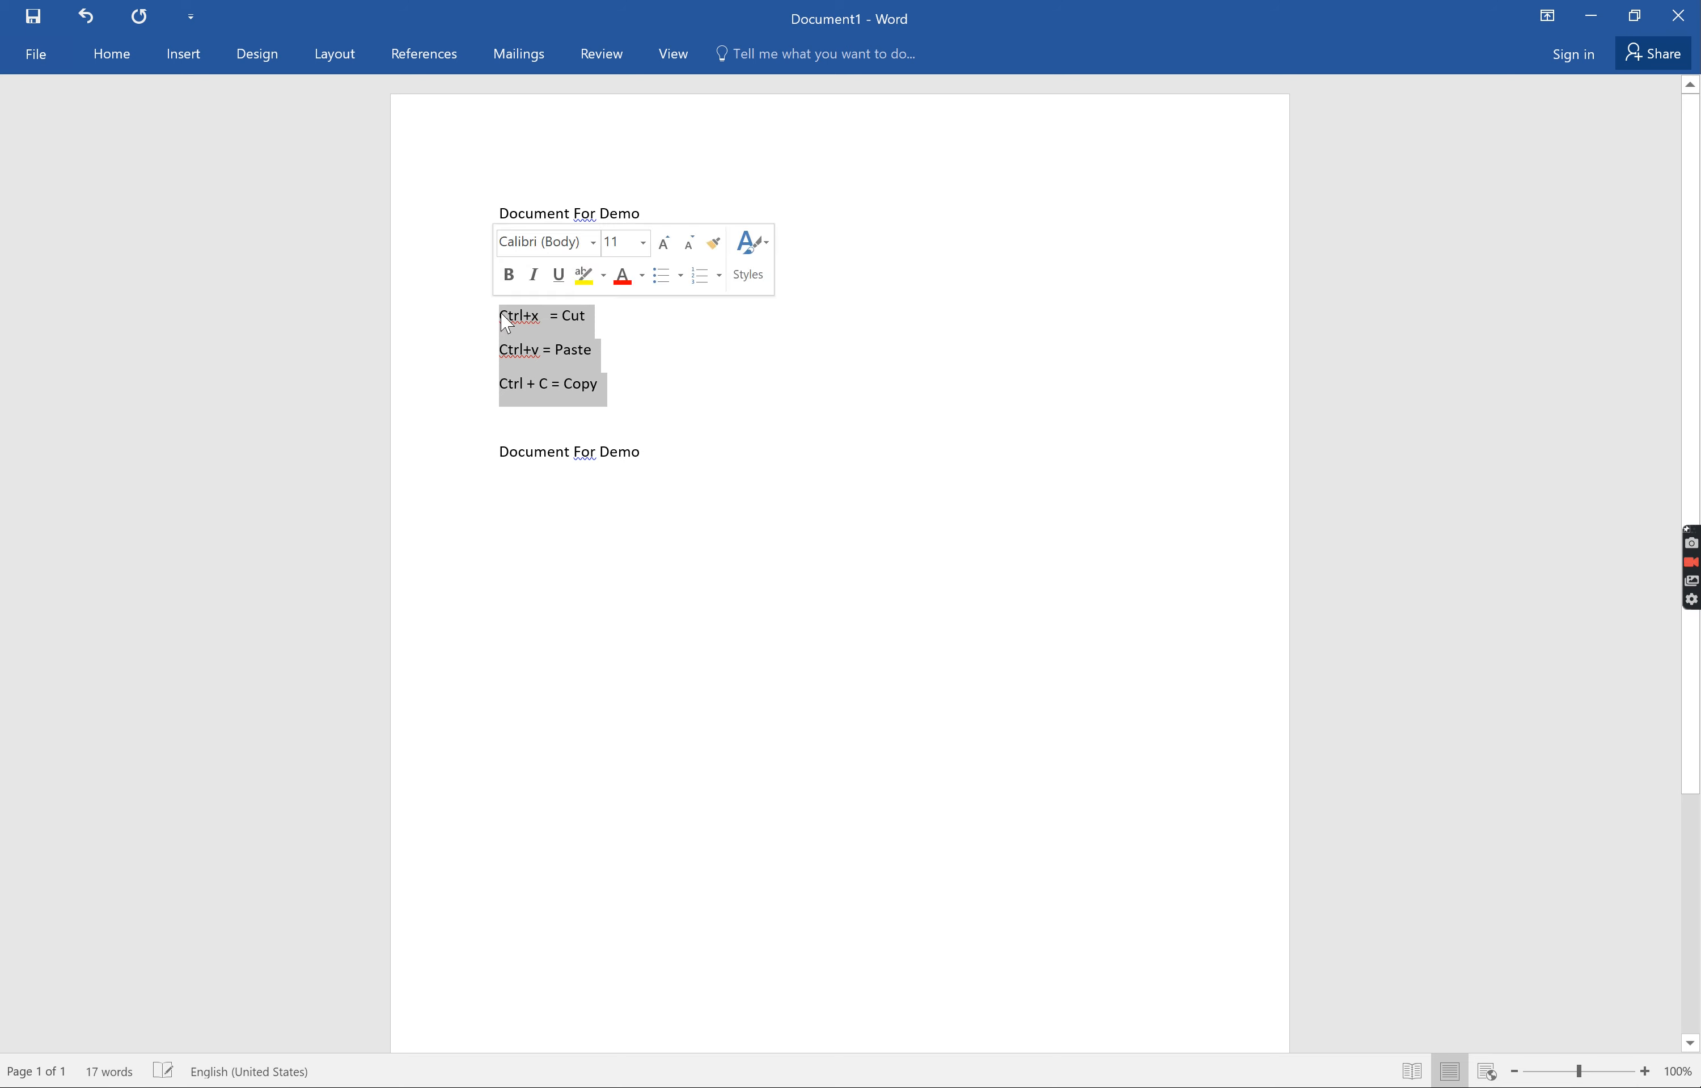
pyautogui.click(508, 274)
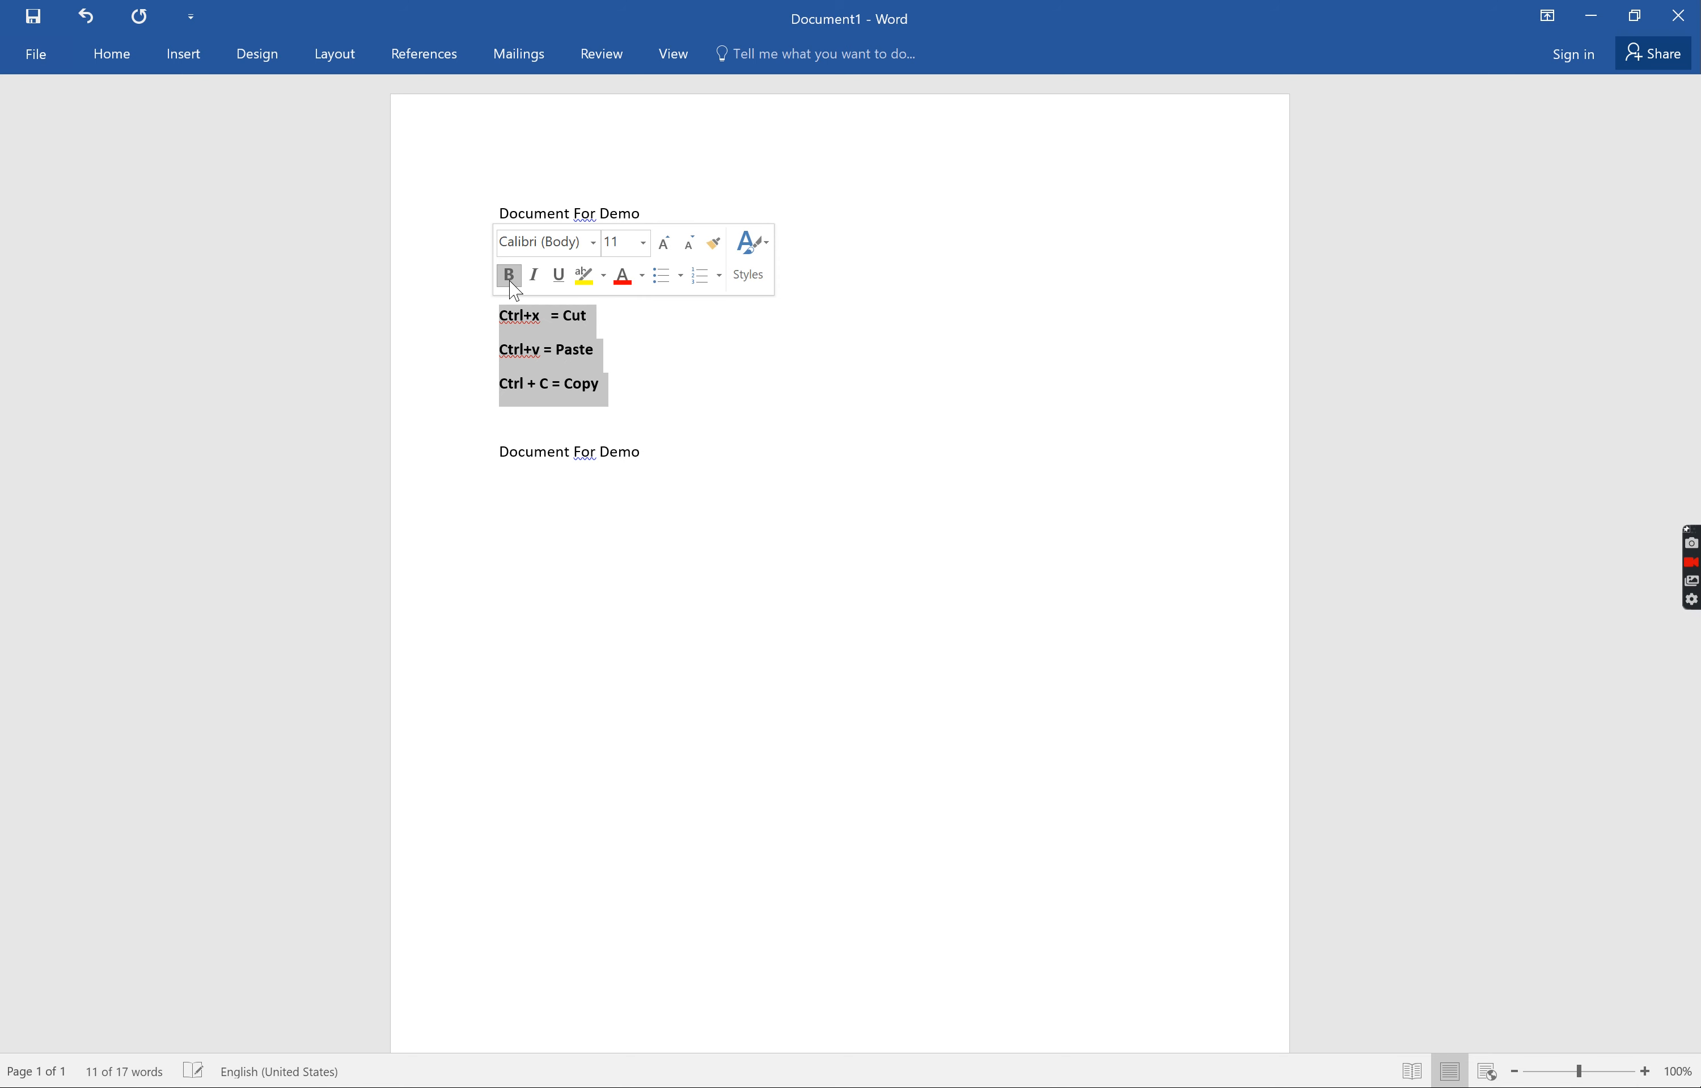
pyautogui.click(643, 277)
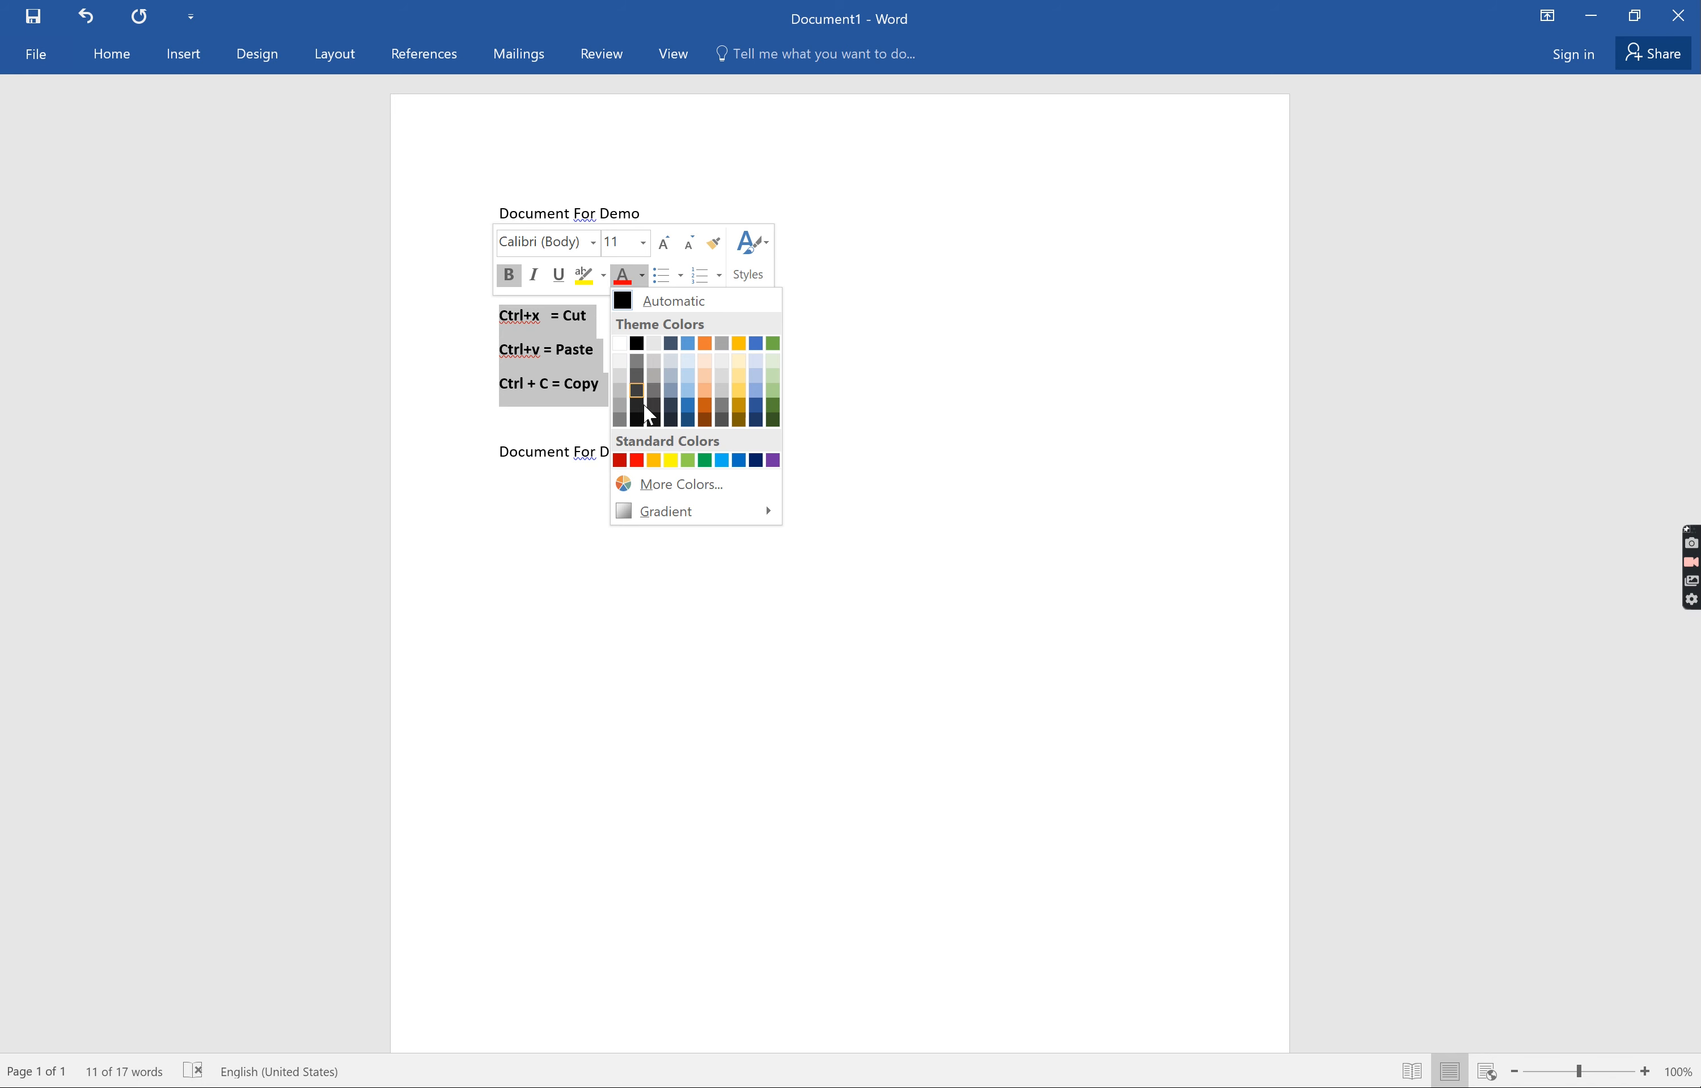
pyautogui.click(642, 459)
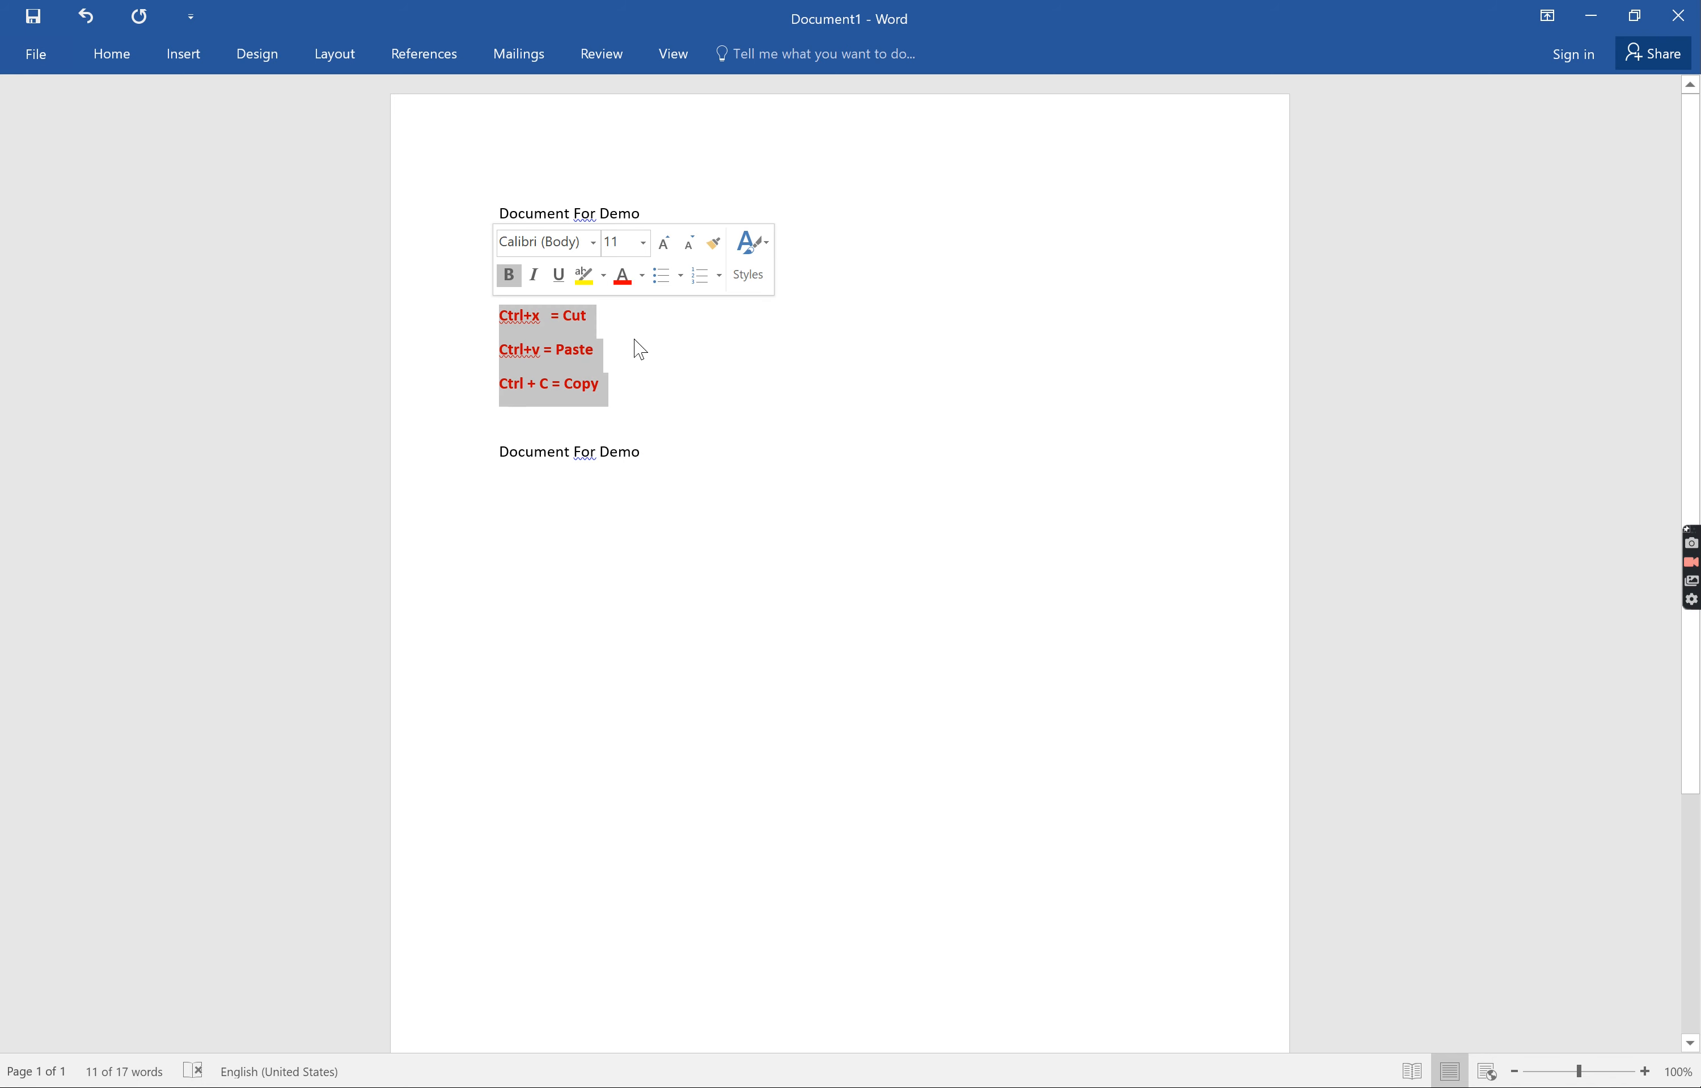
# Step: Underline the three selected shortcut notes and set their font to Arial Black
pyautogui.click(123, 56)
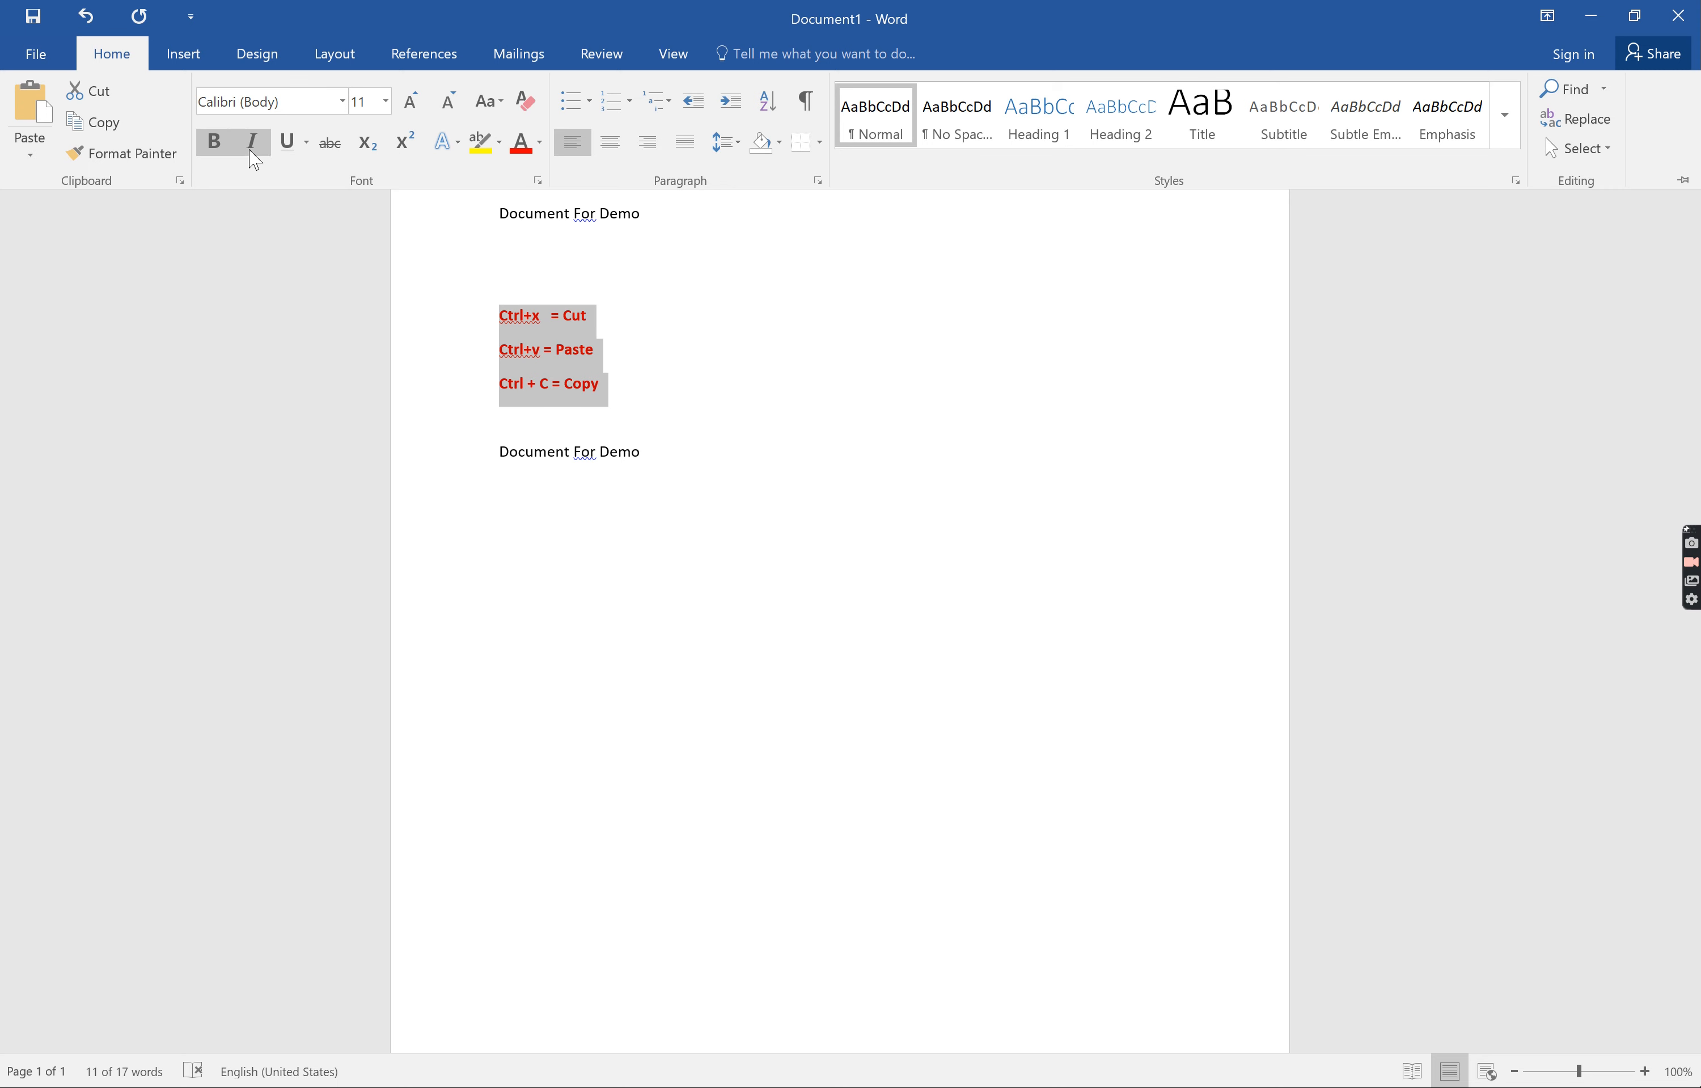
pyautogui.click(303, 153)
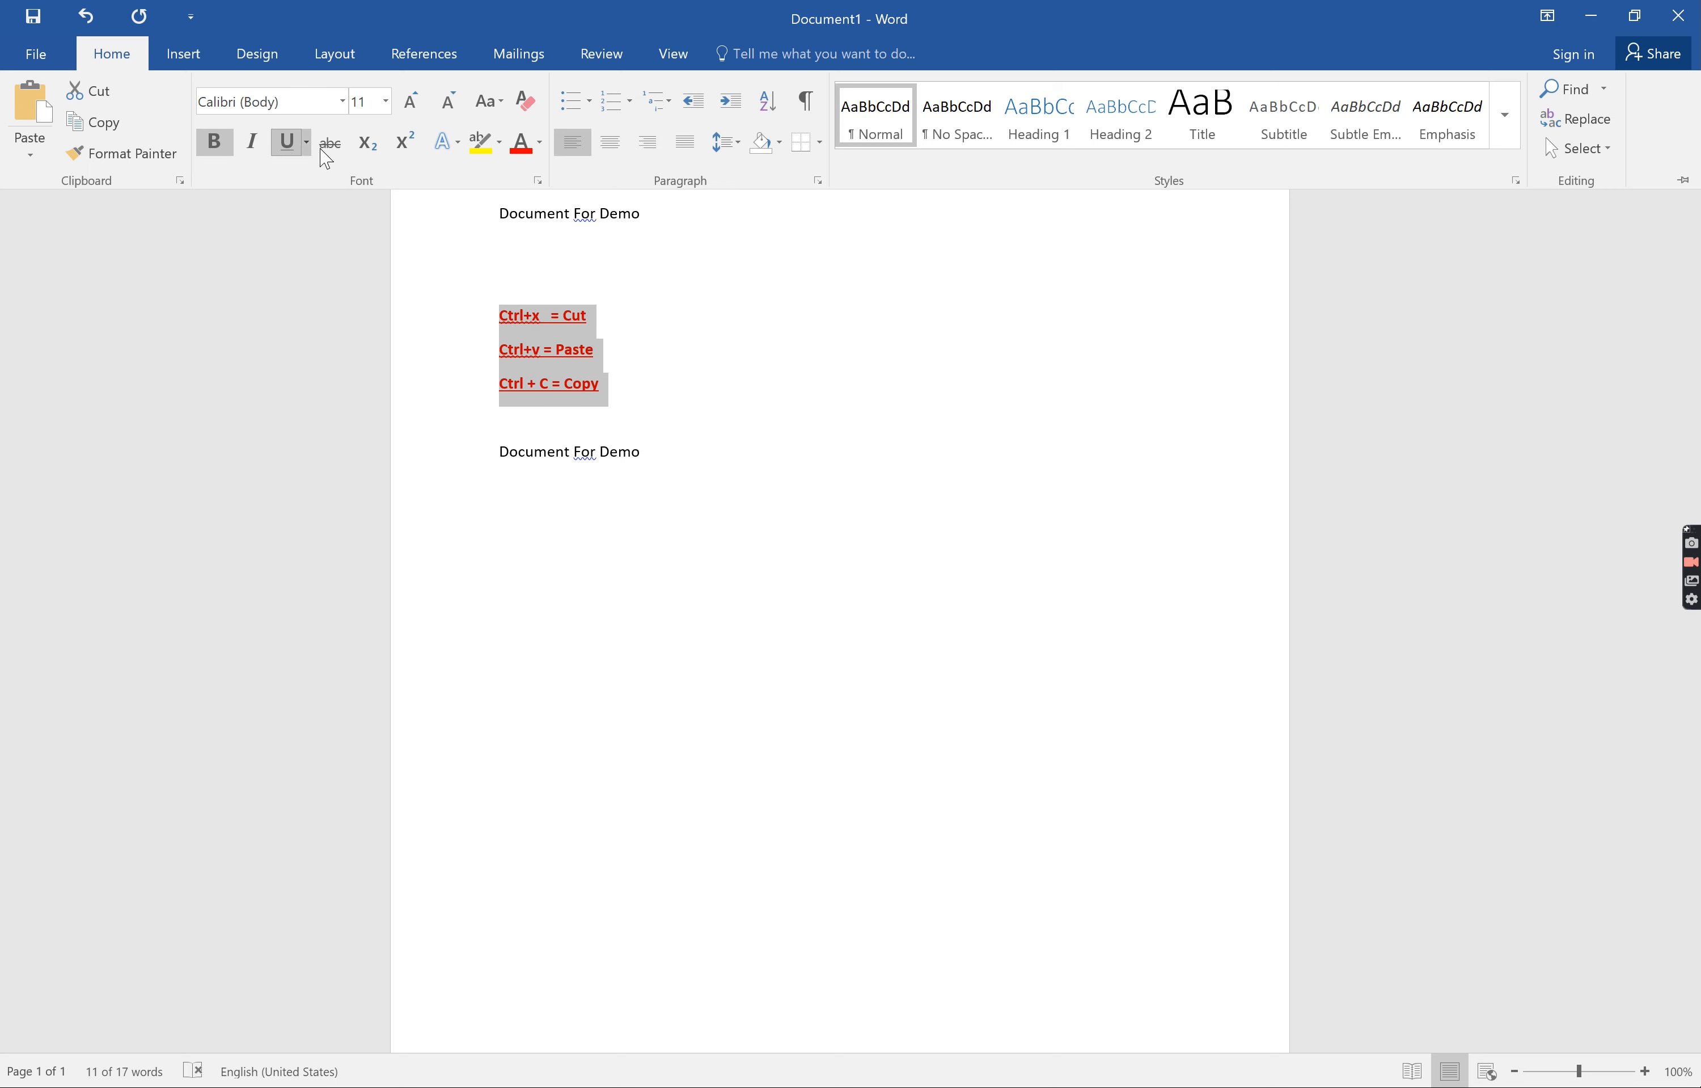
pyautogui.click(346, 108)
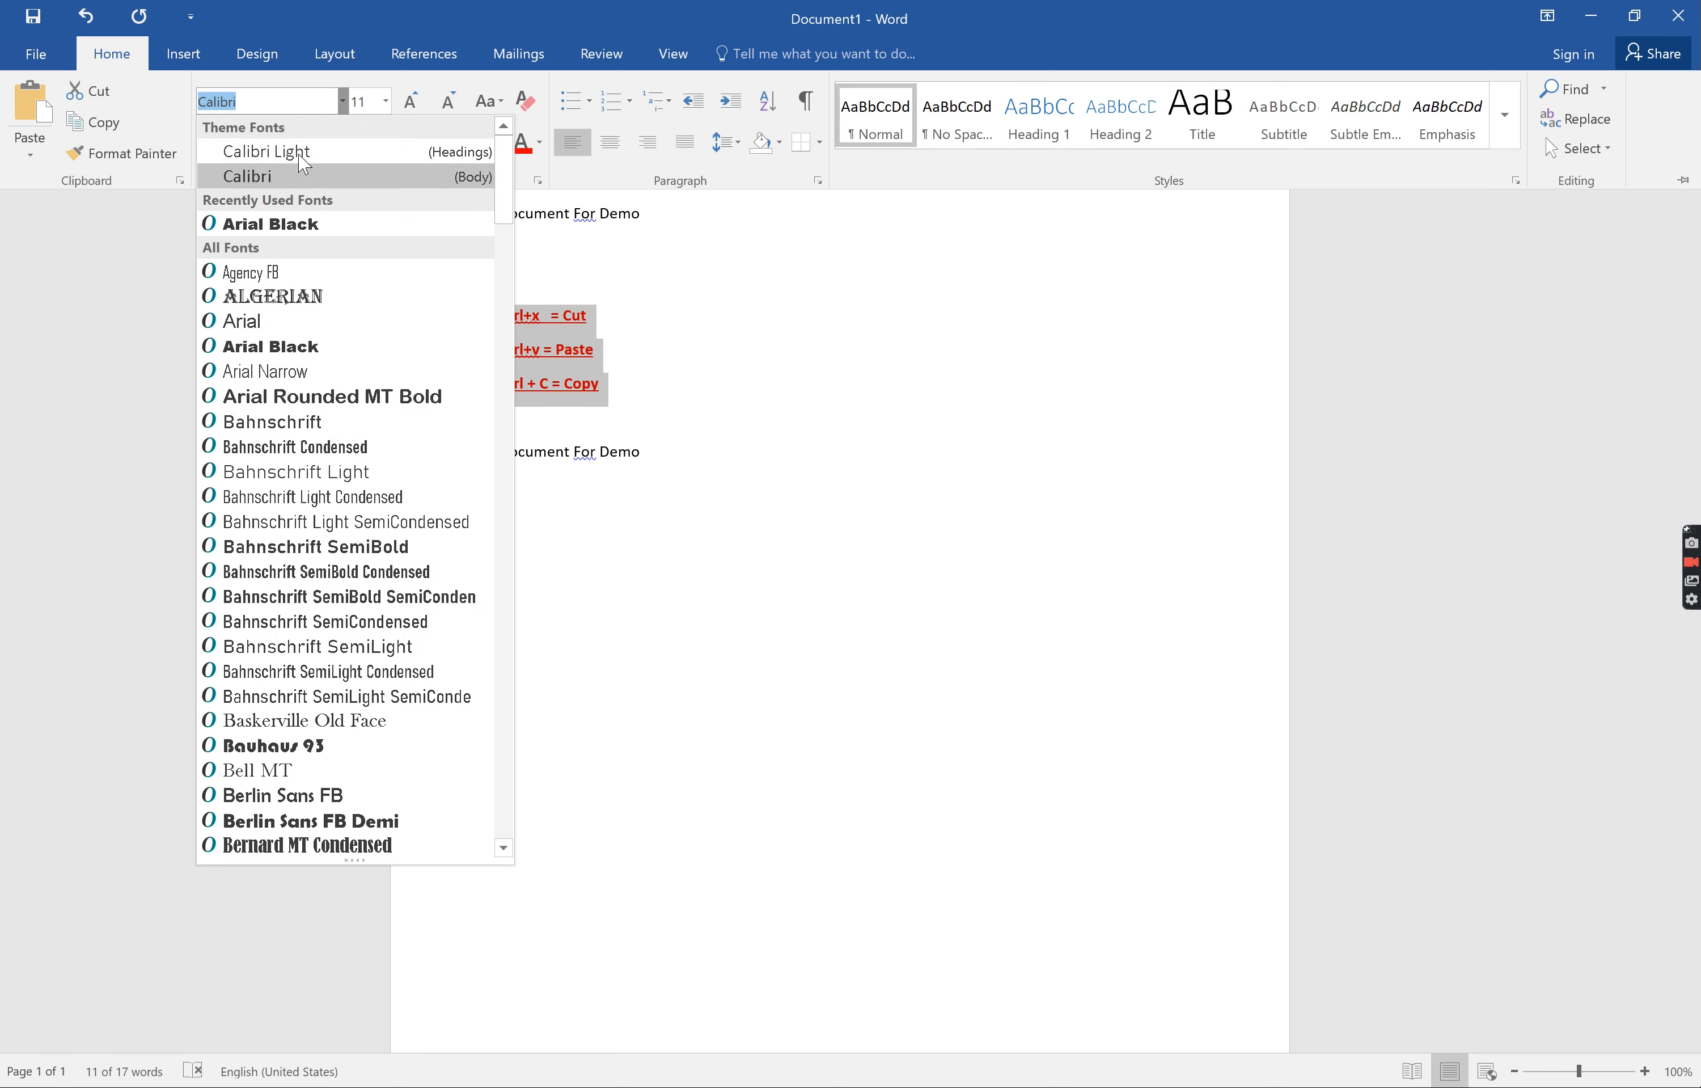
pyautogui.click(301, 352)
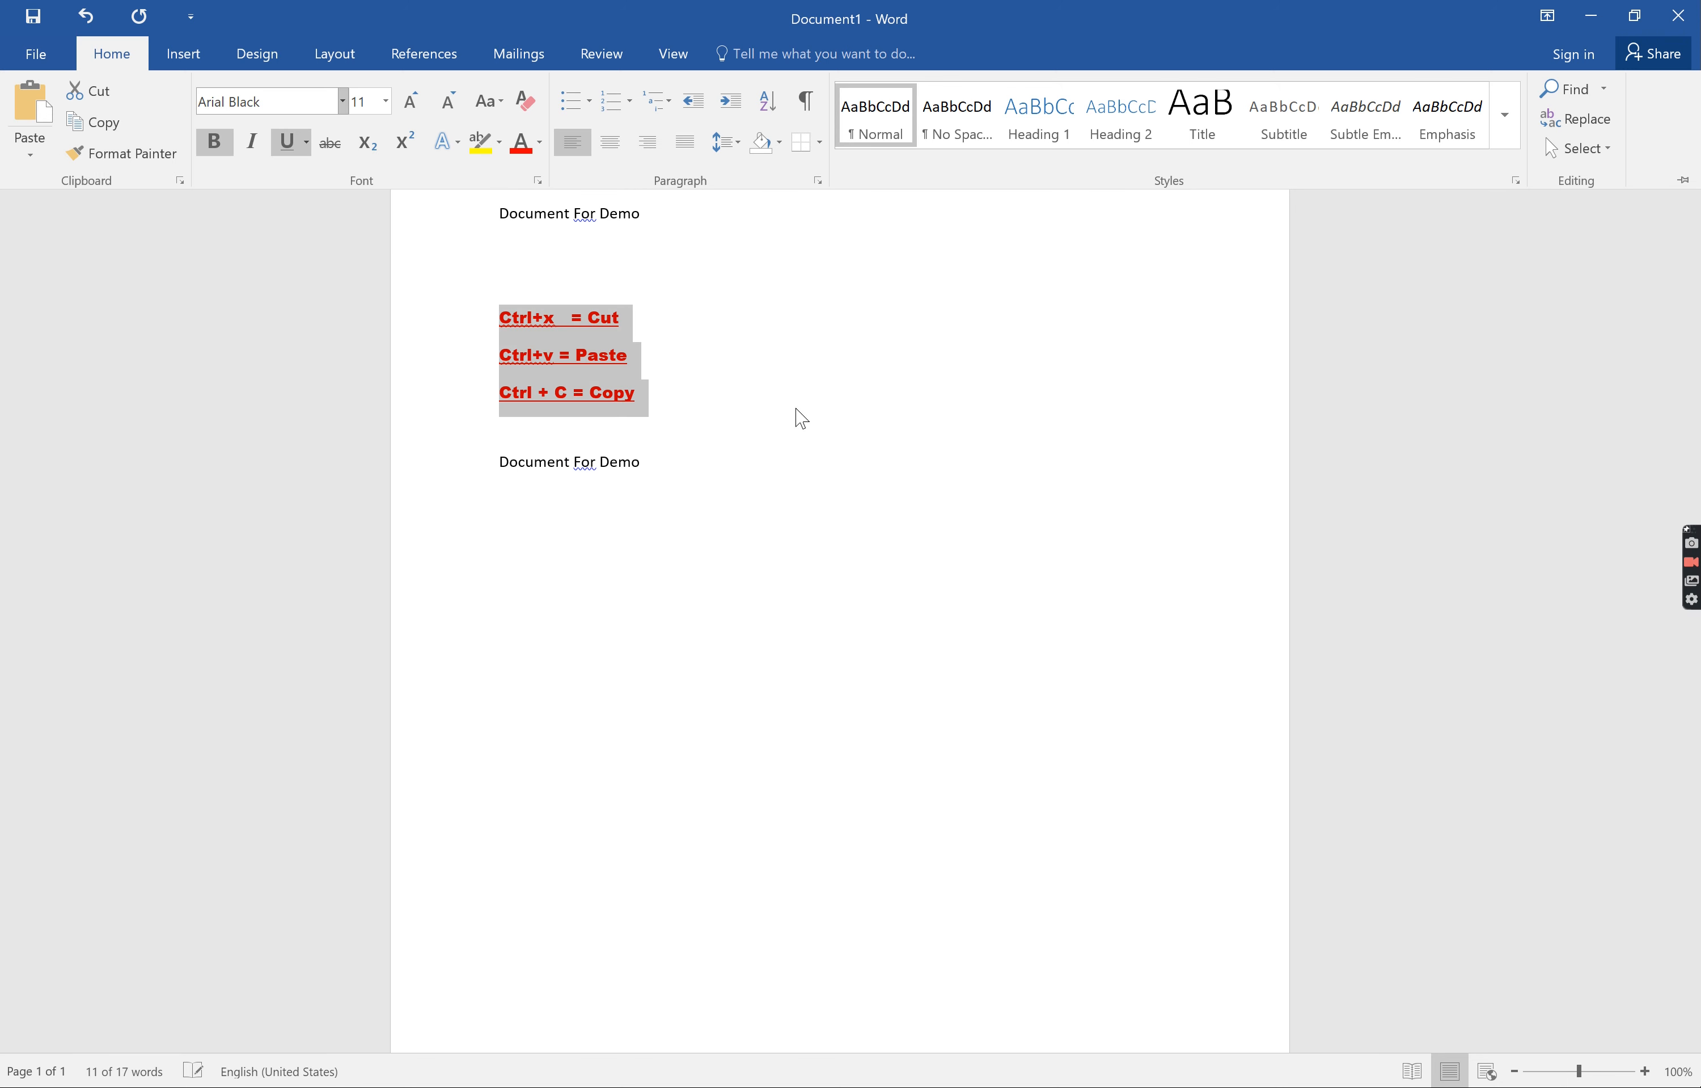
# Step: Add the line "For test Formatting" below the second "Document For Demo" line
pyautogui.hotkey('ctrl', 'F1')
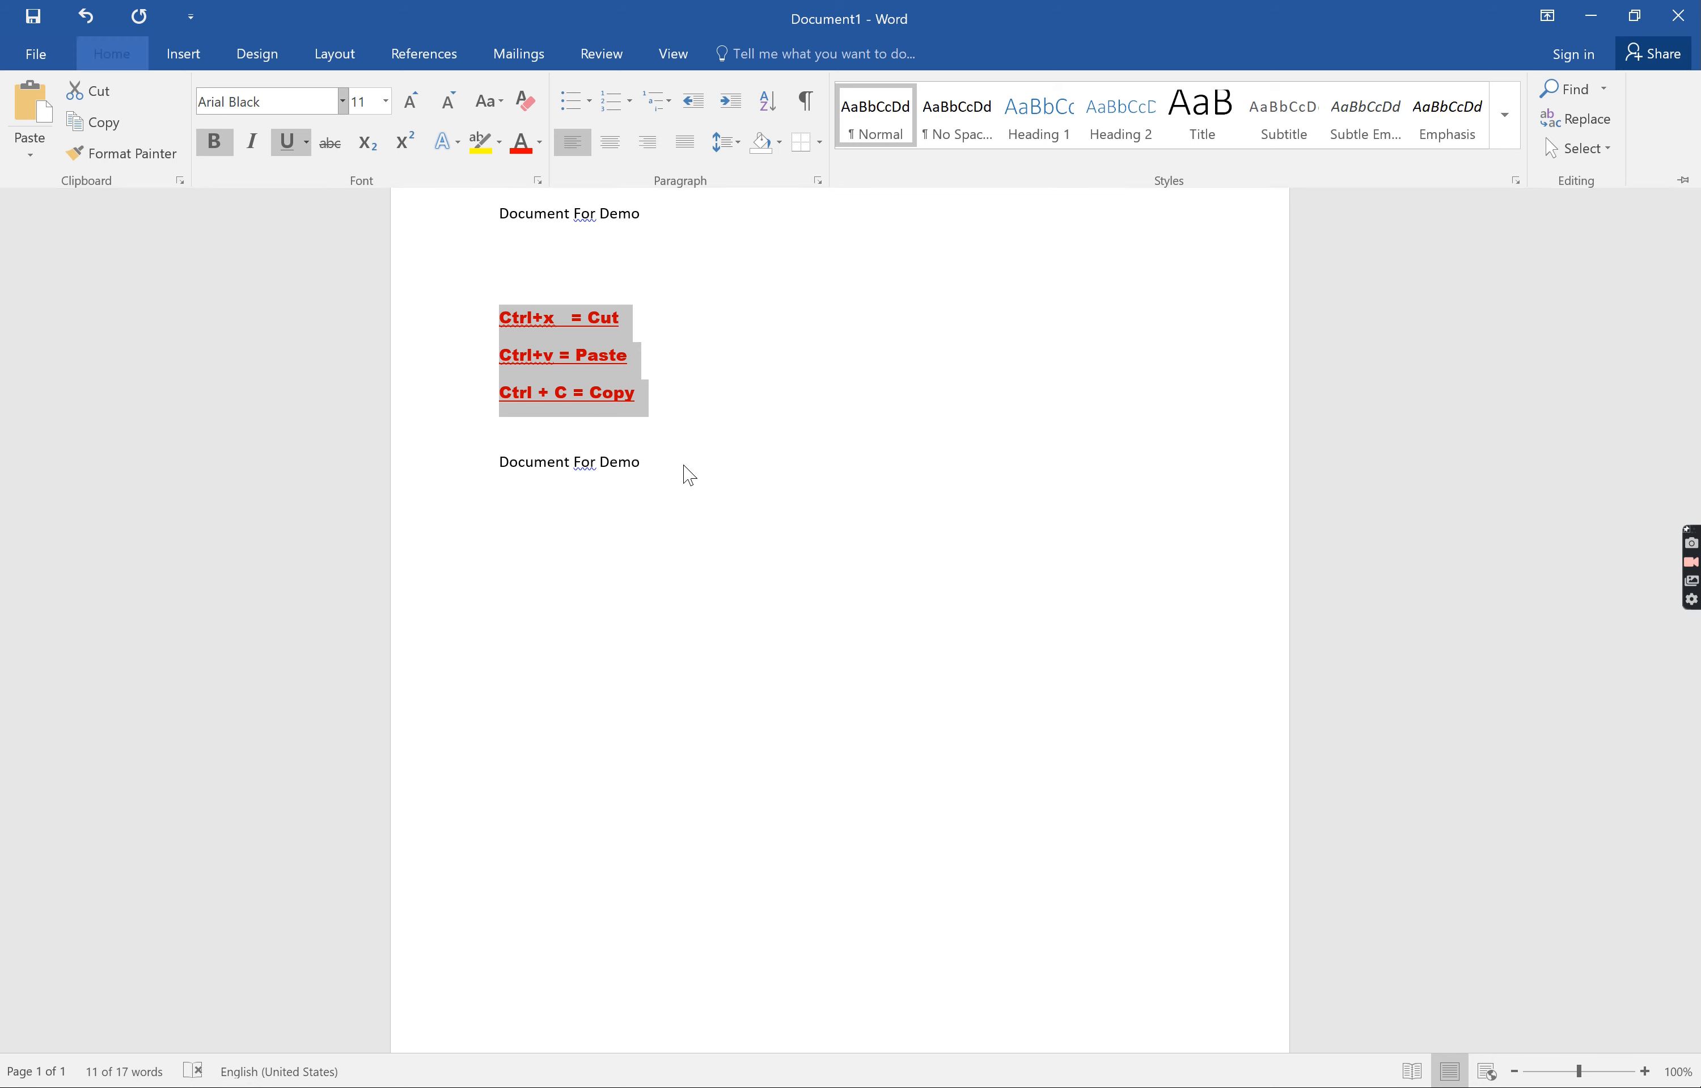
pyautogui.click(685, 465)
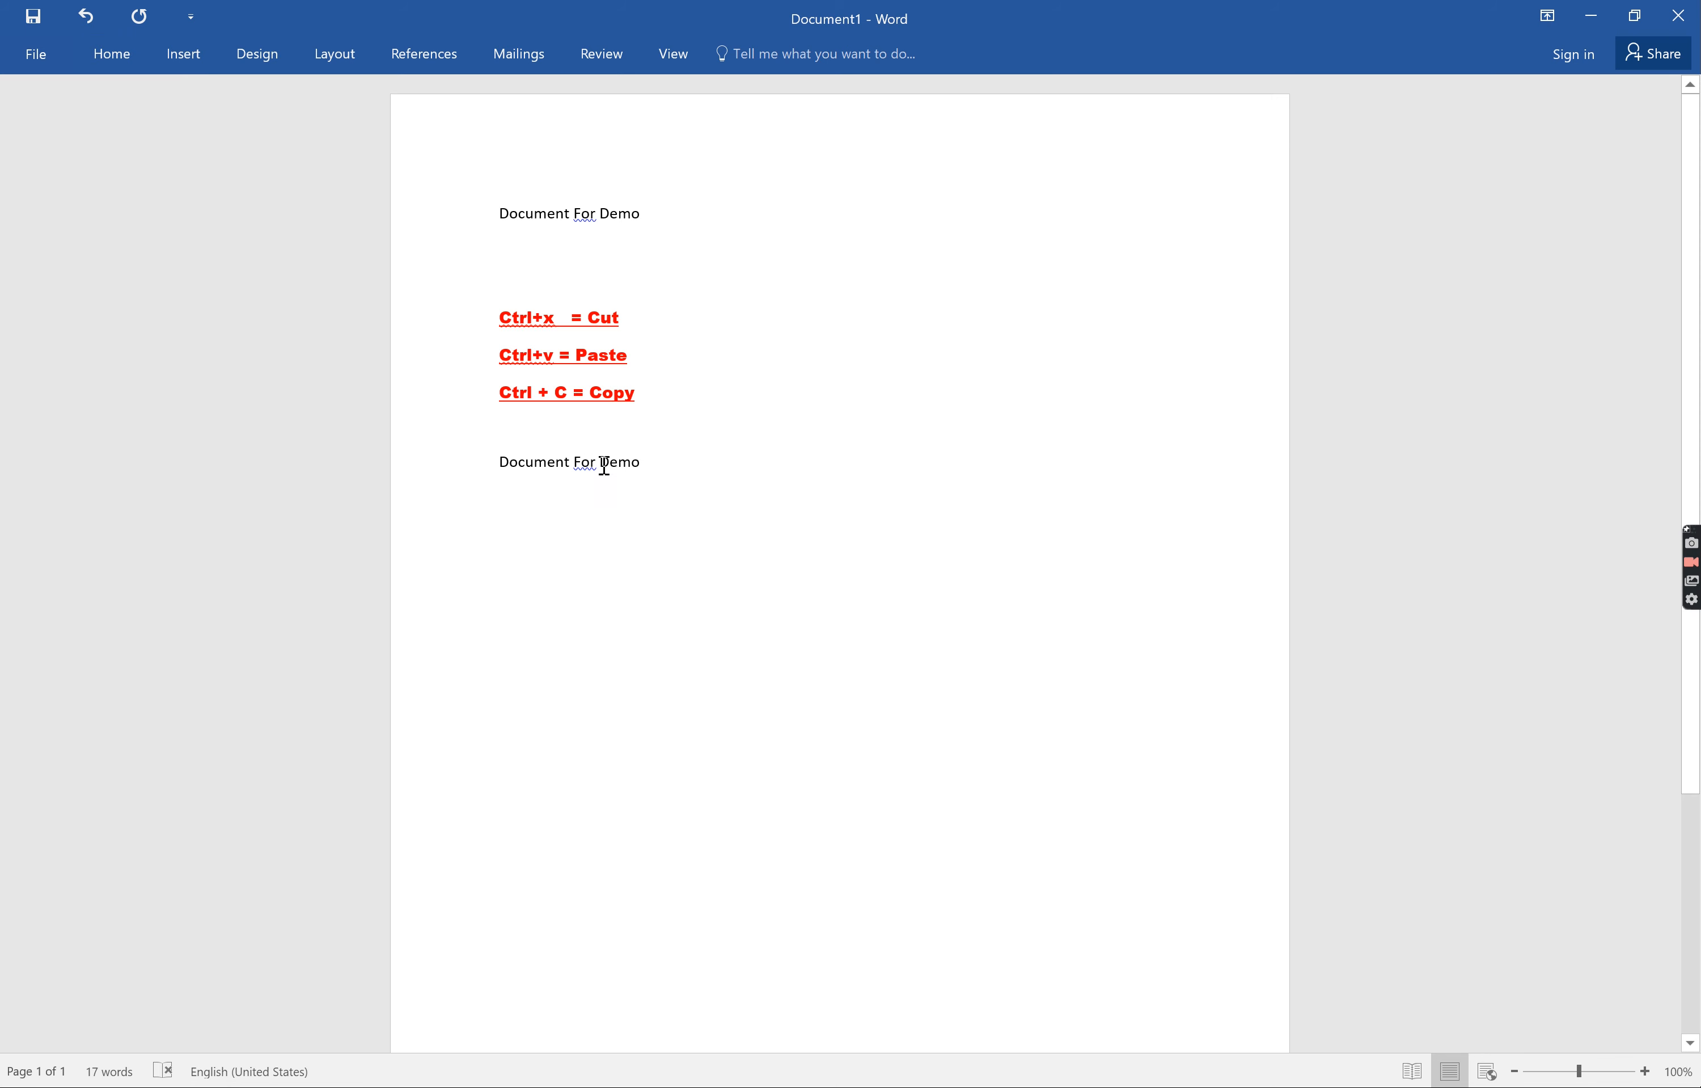
pyautogui.press('Return')
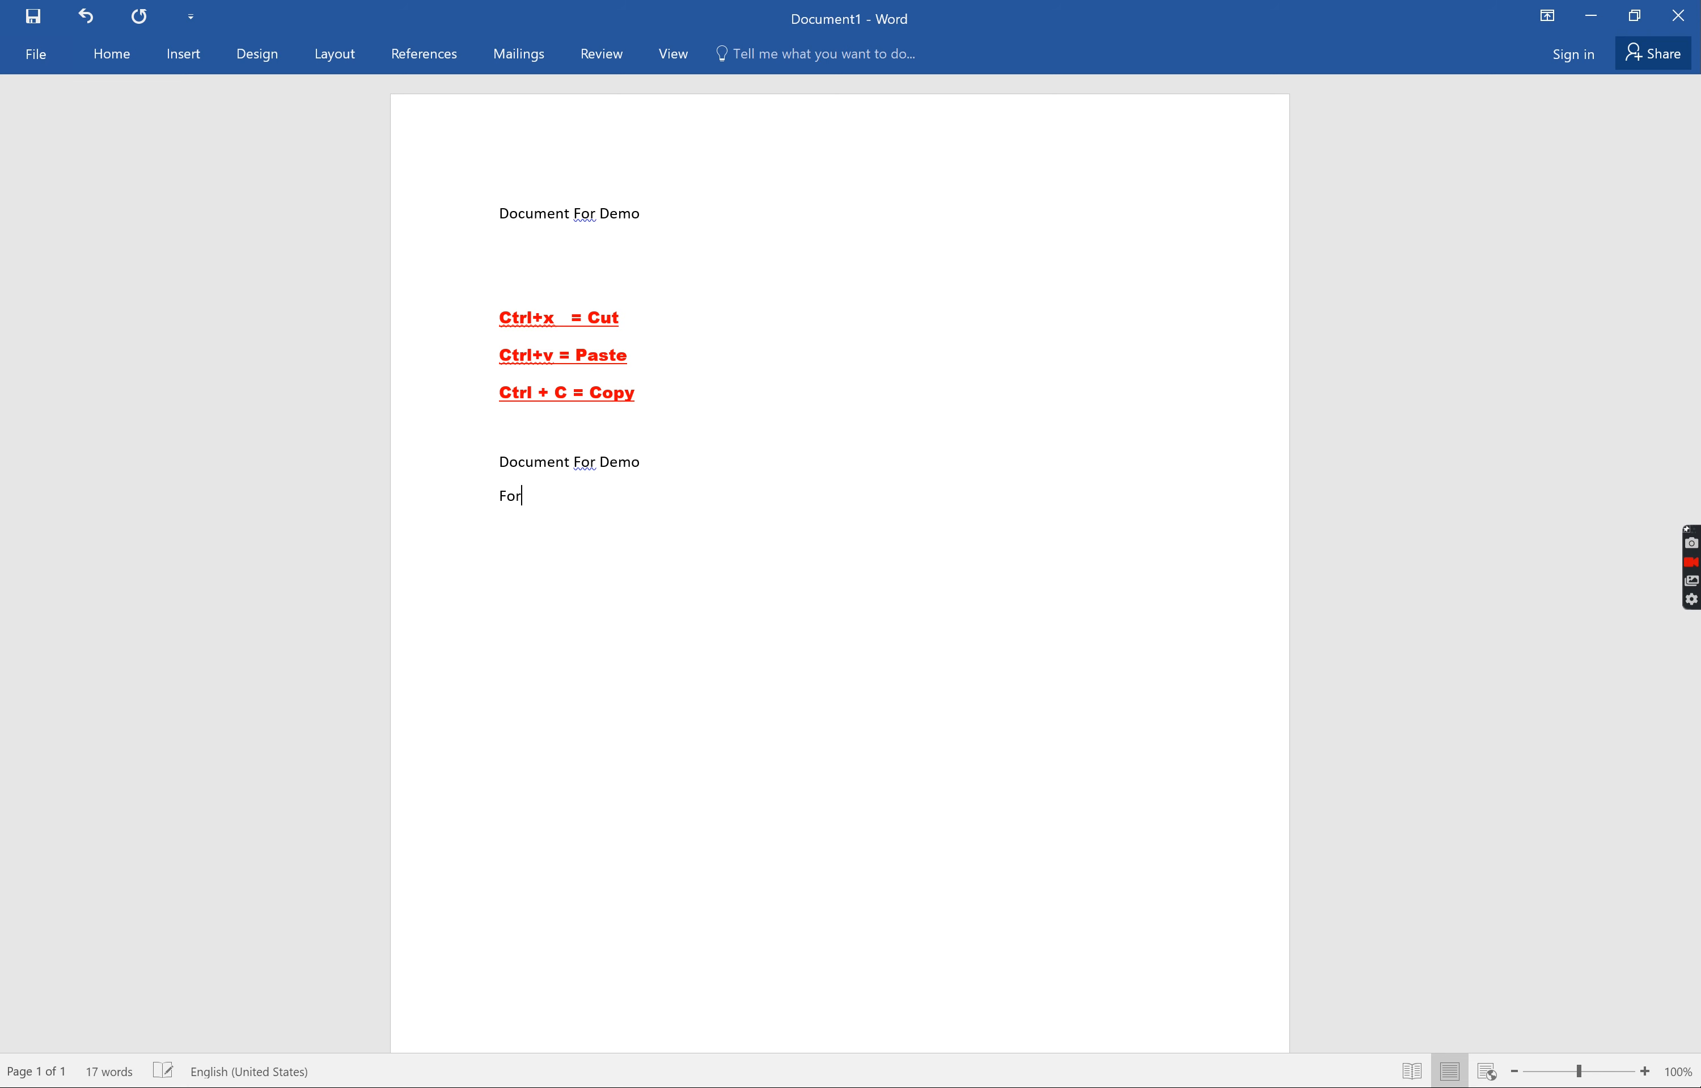
pyautogui.write('For test Form')
# Step: Try to copy the shortcut notes' formatting onto the second "Document For Demo" and "For test Formatting" lines with Format Painter
pyautogui.click(649, 397)
pyautogui.hotkey('shift', 'Up')
pyautogui.hotkey('shift', 'Up')
pyautogui.hotkey('shift', 'Up')
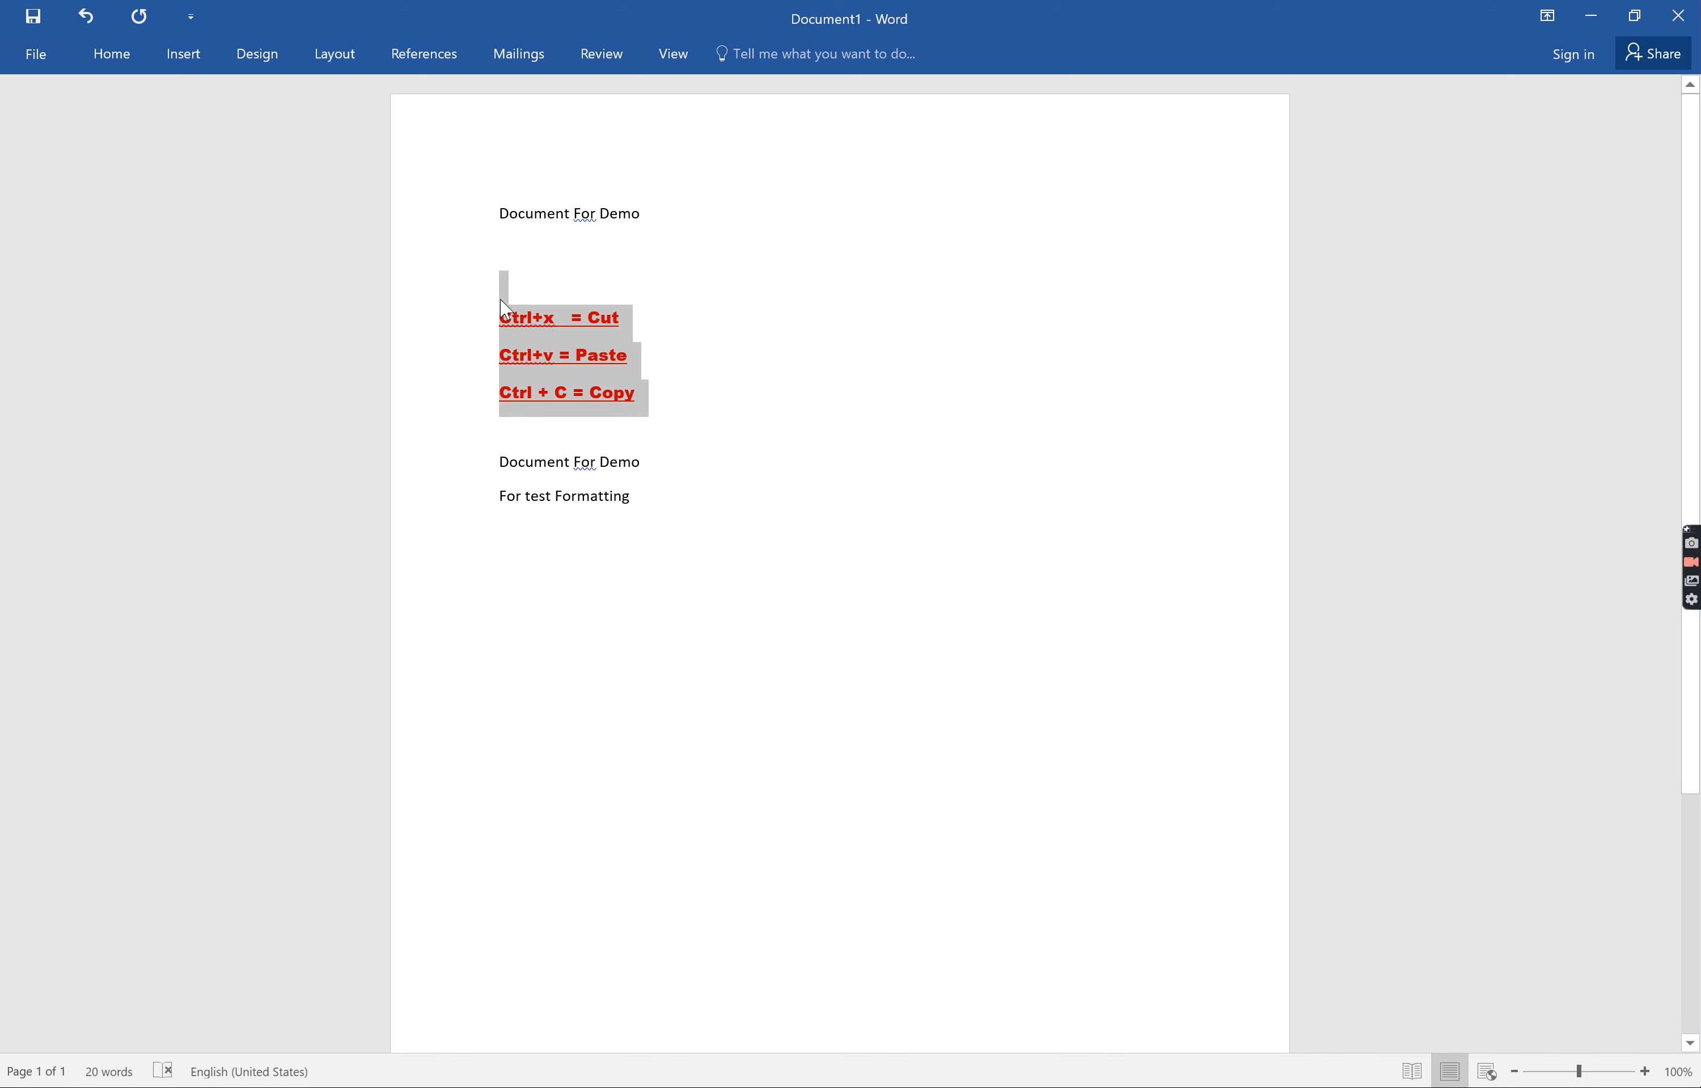
pyautogui.click(113, 55)
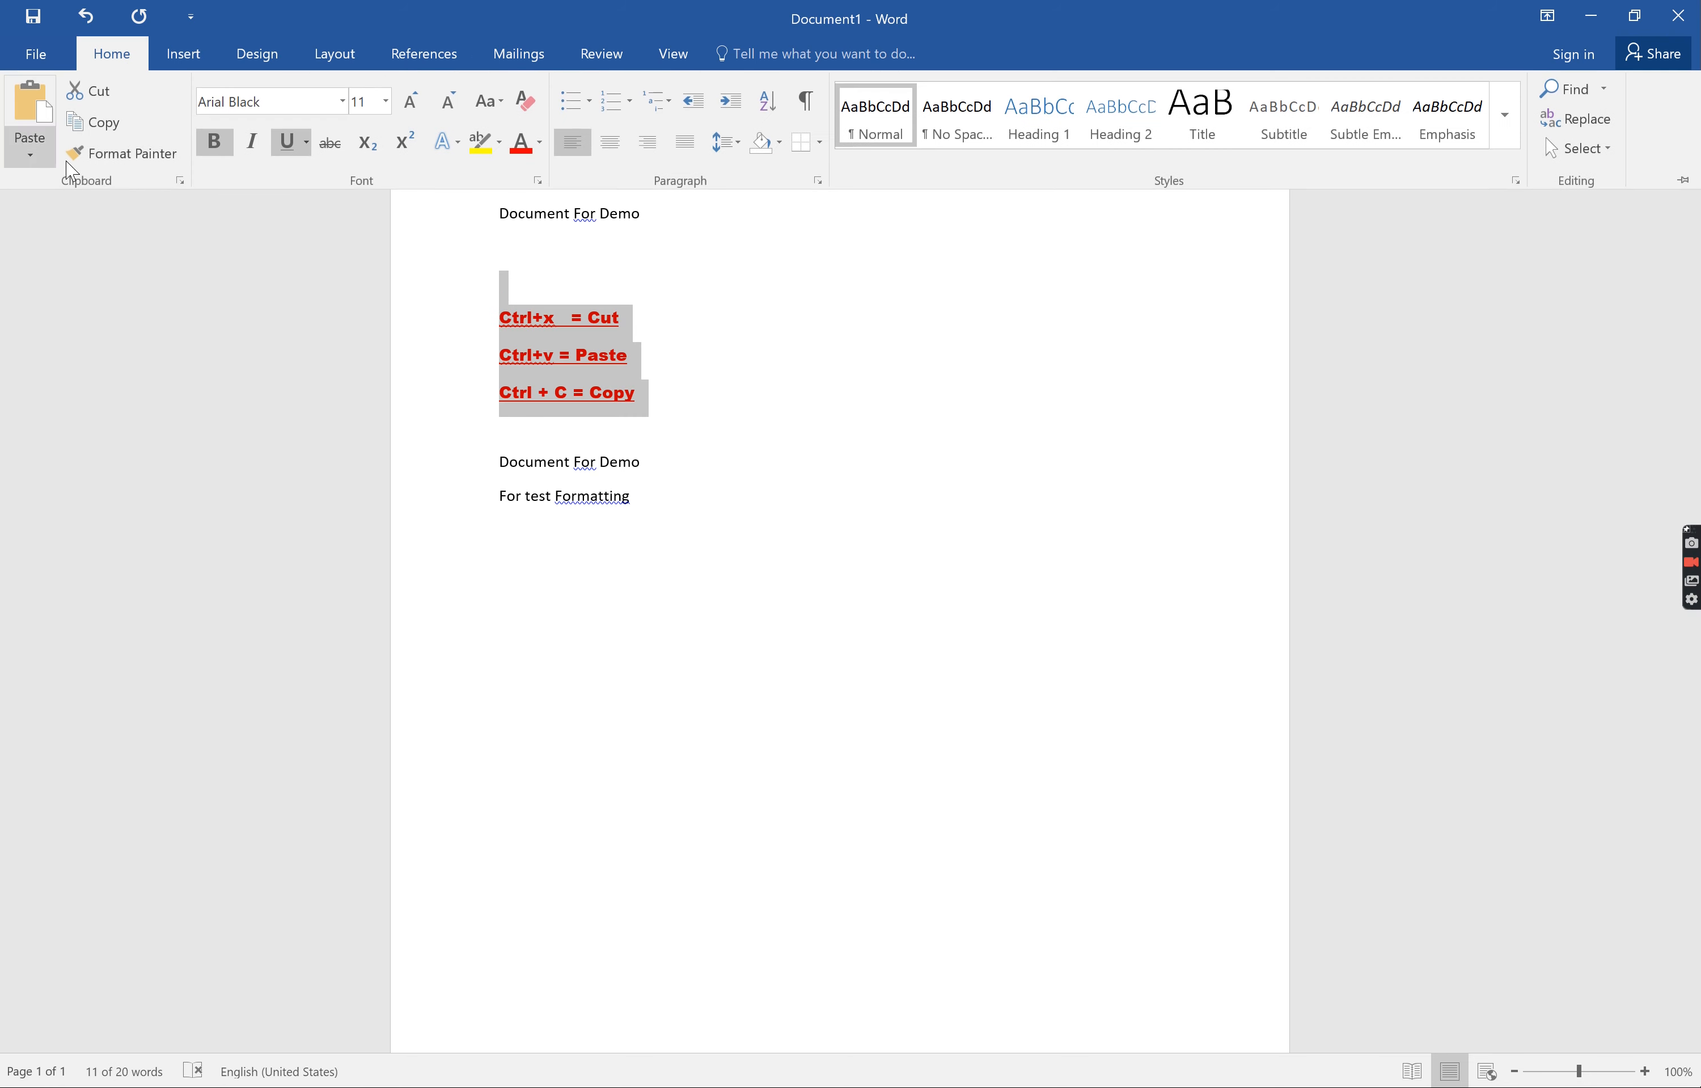
pyautogui.click(142, 168)
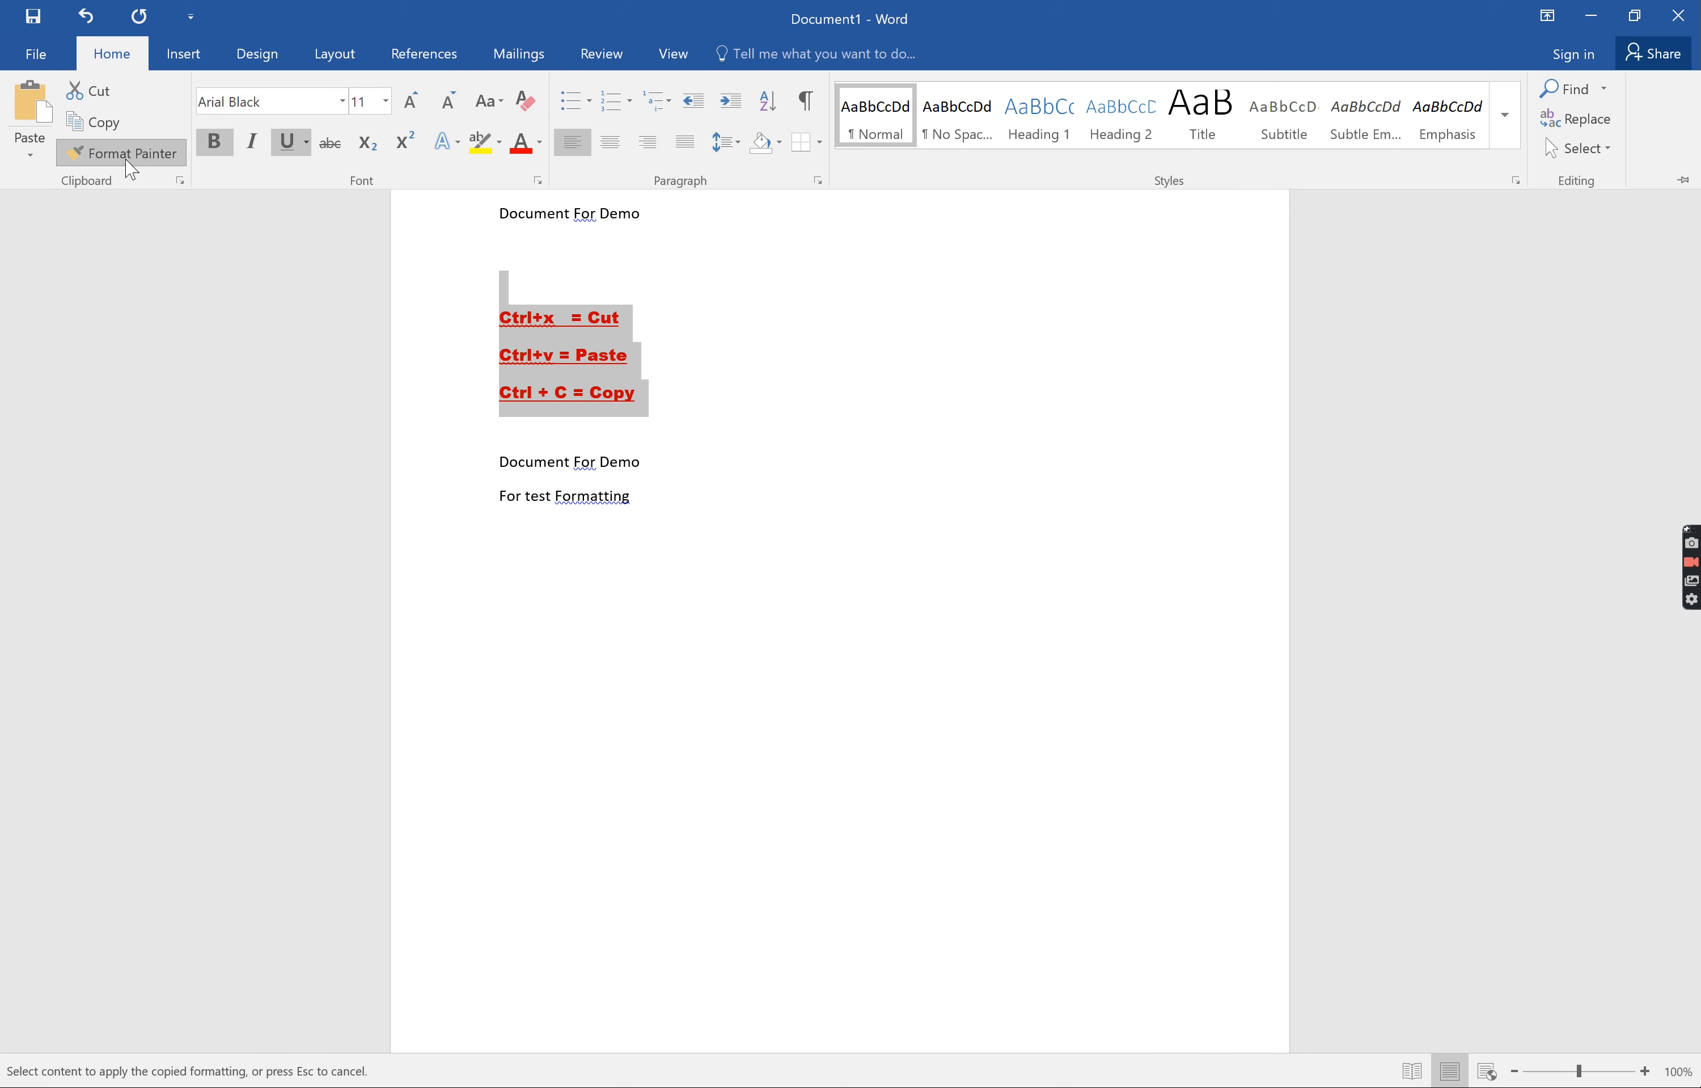
pyautogui.click(818, 489)
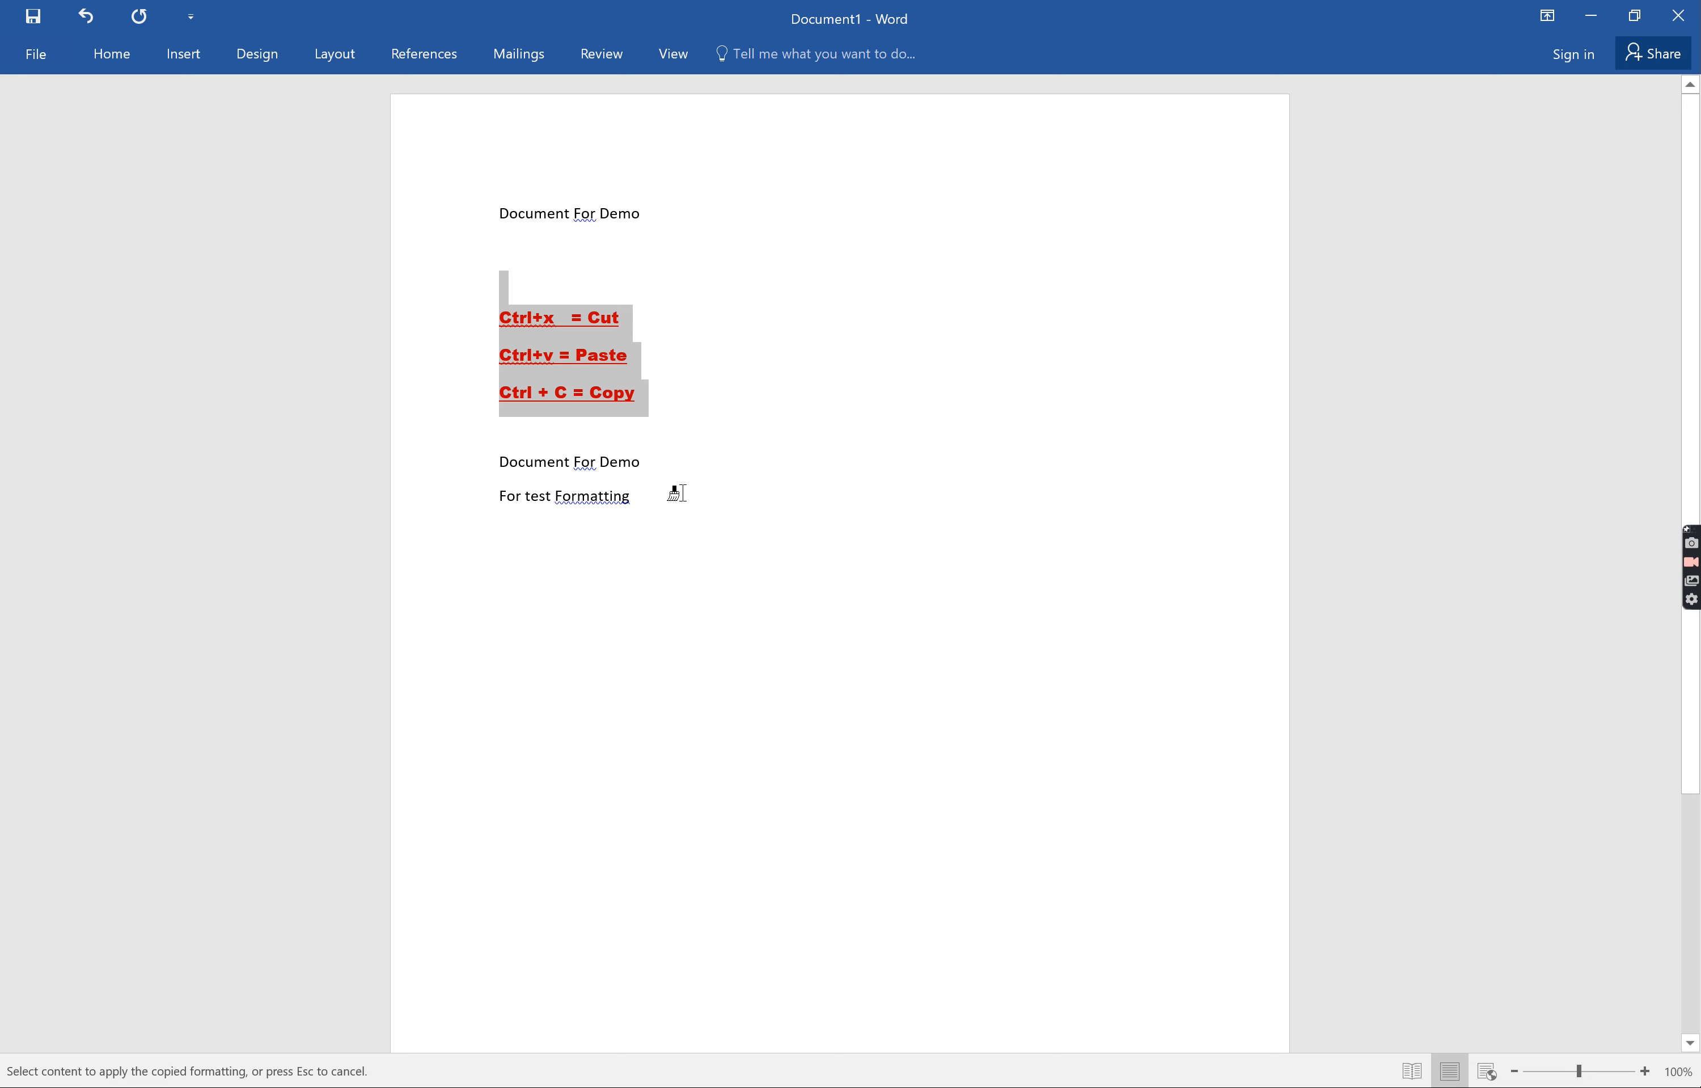
pyautogui.moveTo(634, 494); pyautogui.dragTo(502, 453)
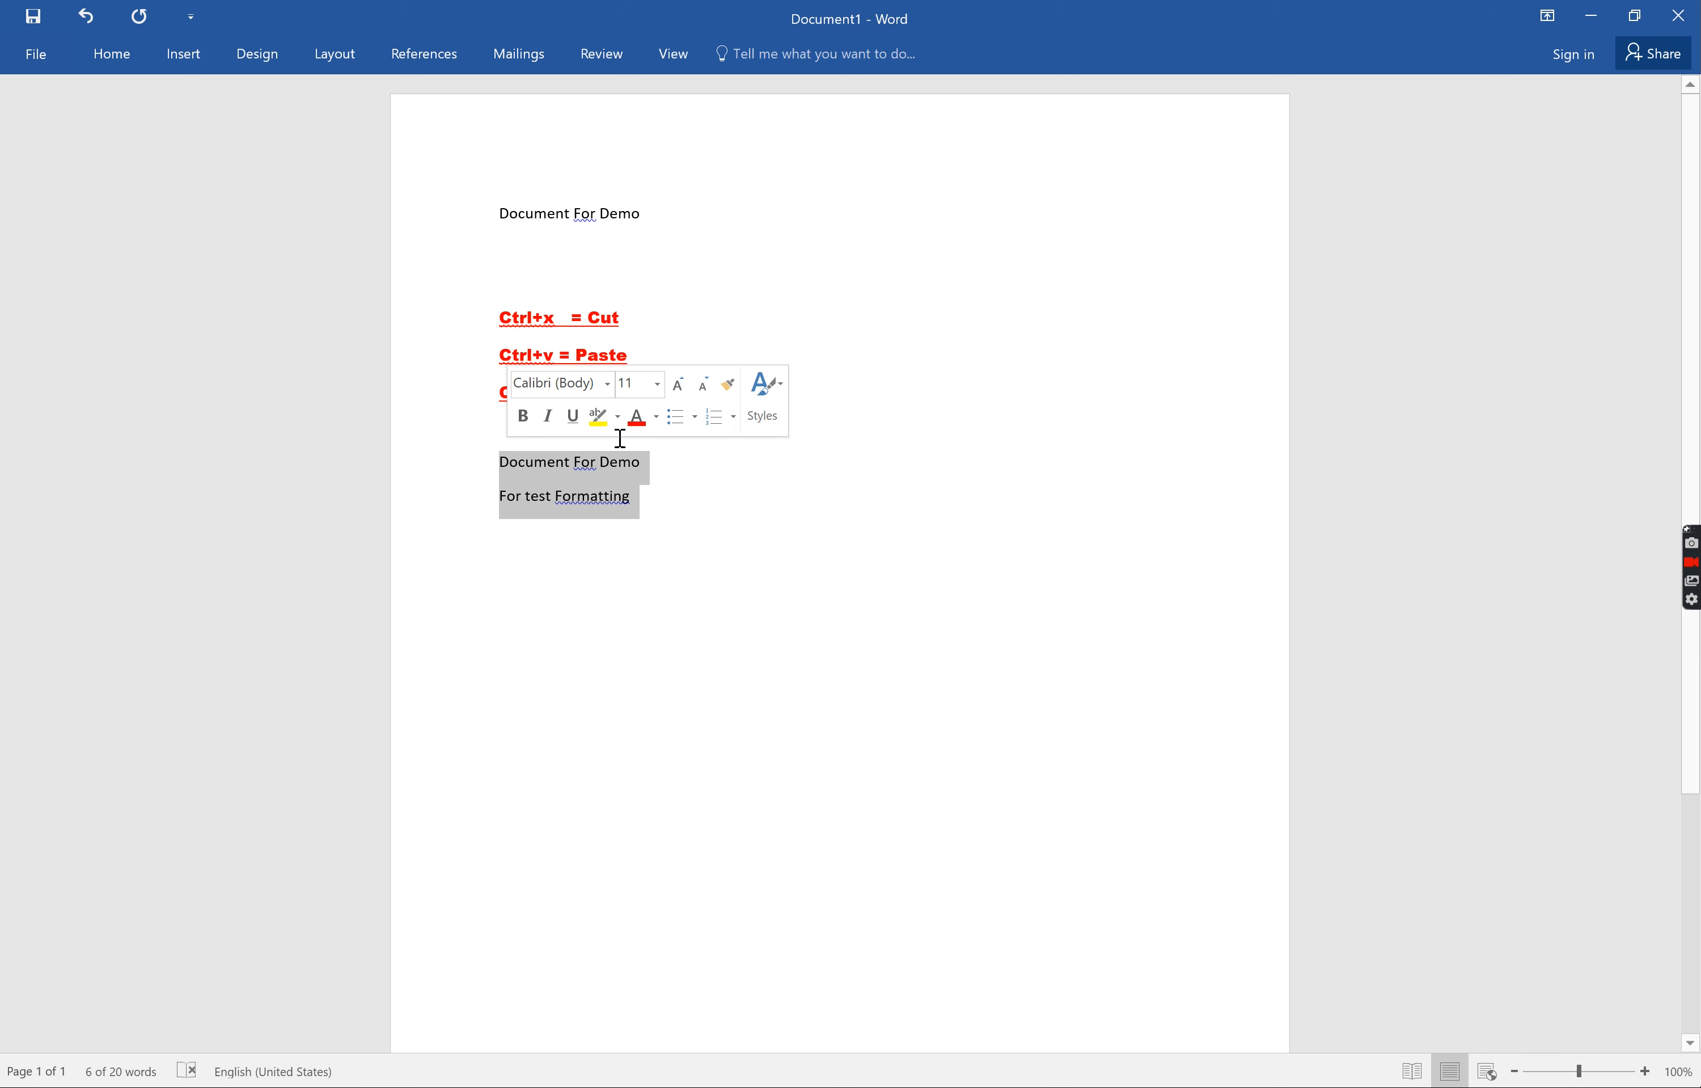
pyautogui.click(661, 510)
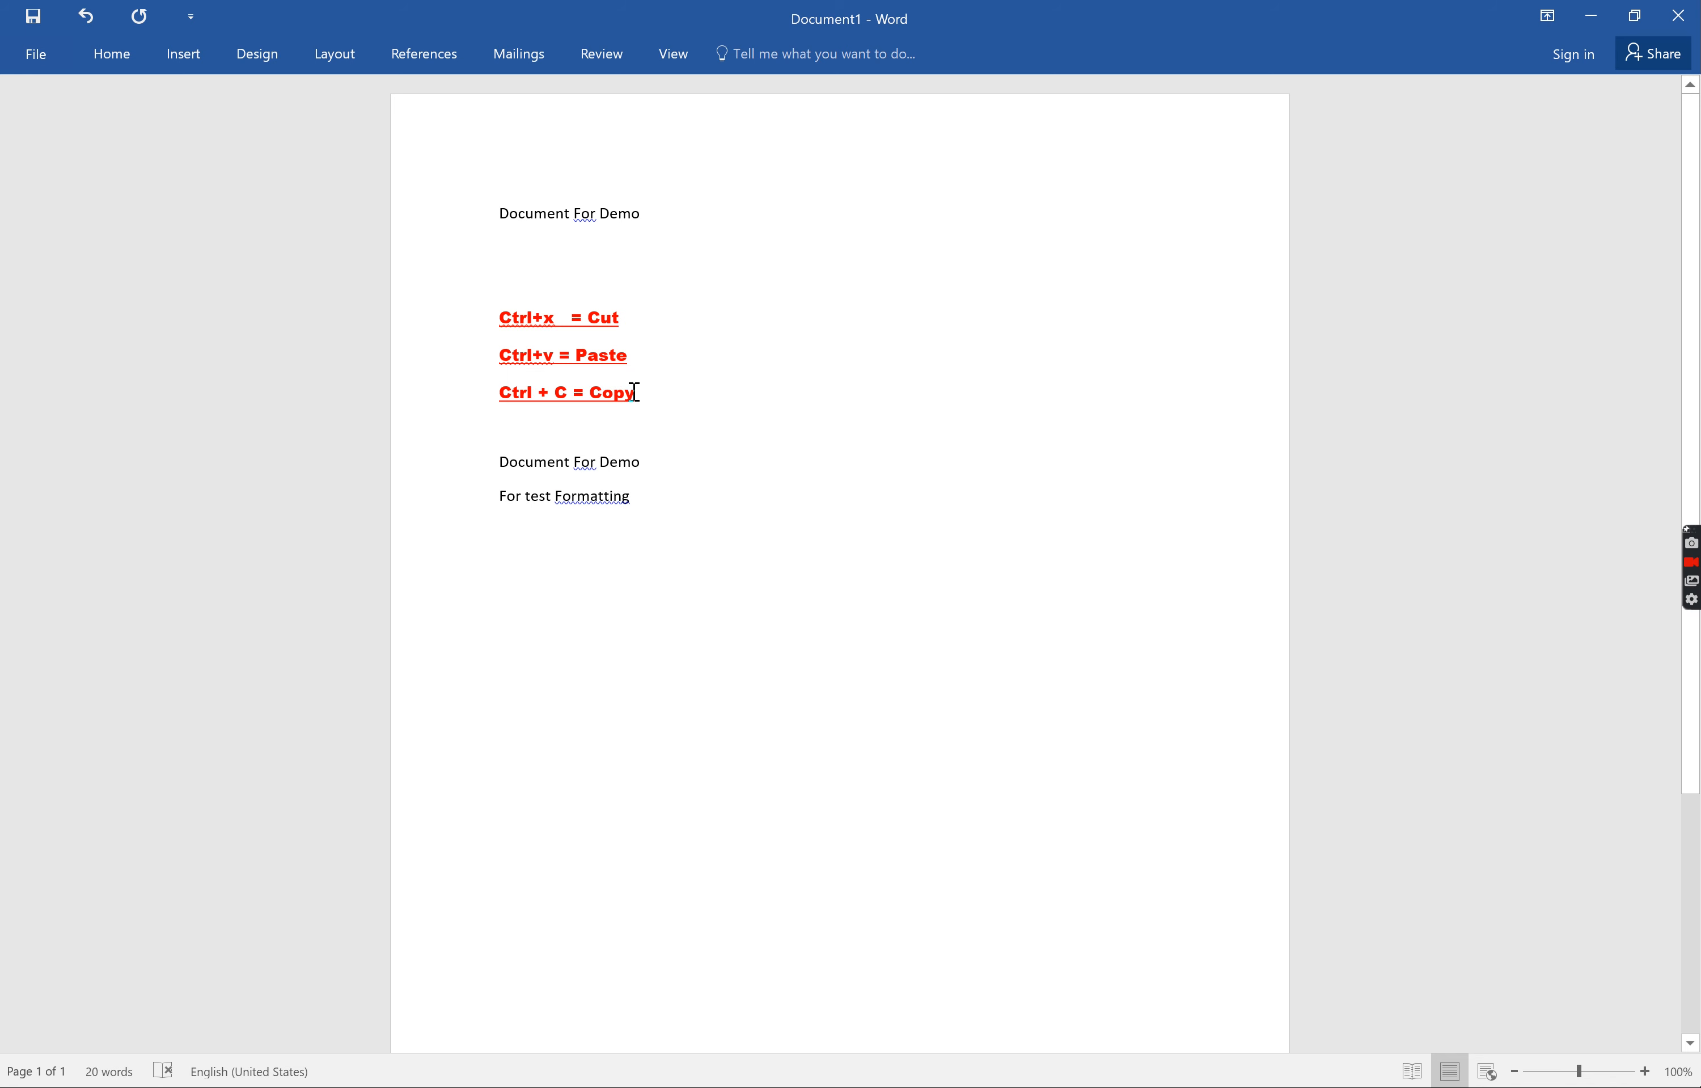
pyautogui.moveTo(647, 400); pyautogui.dragTo(502, 289)
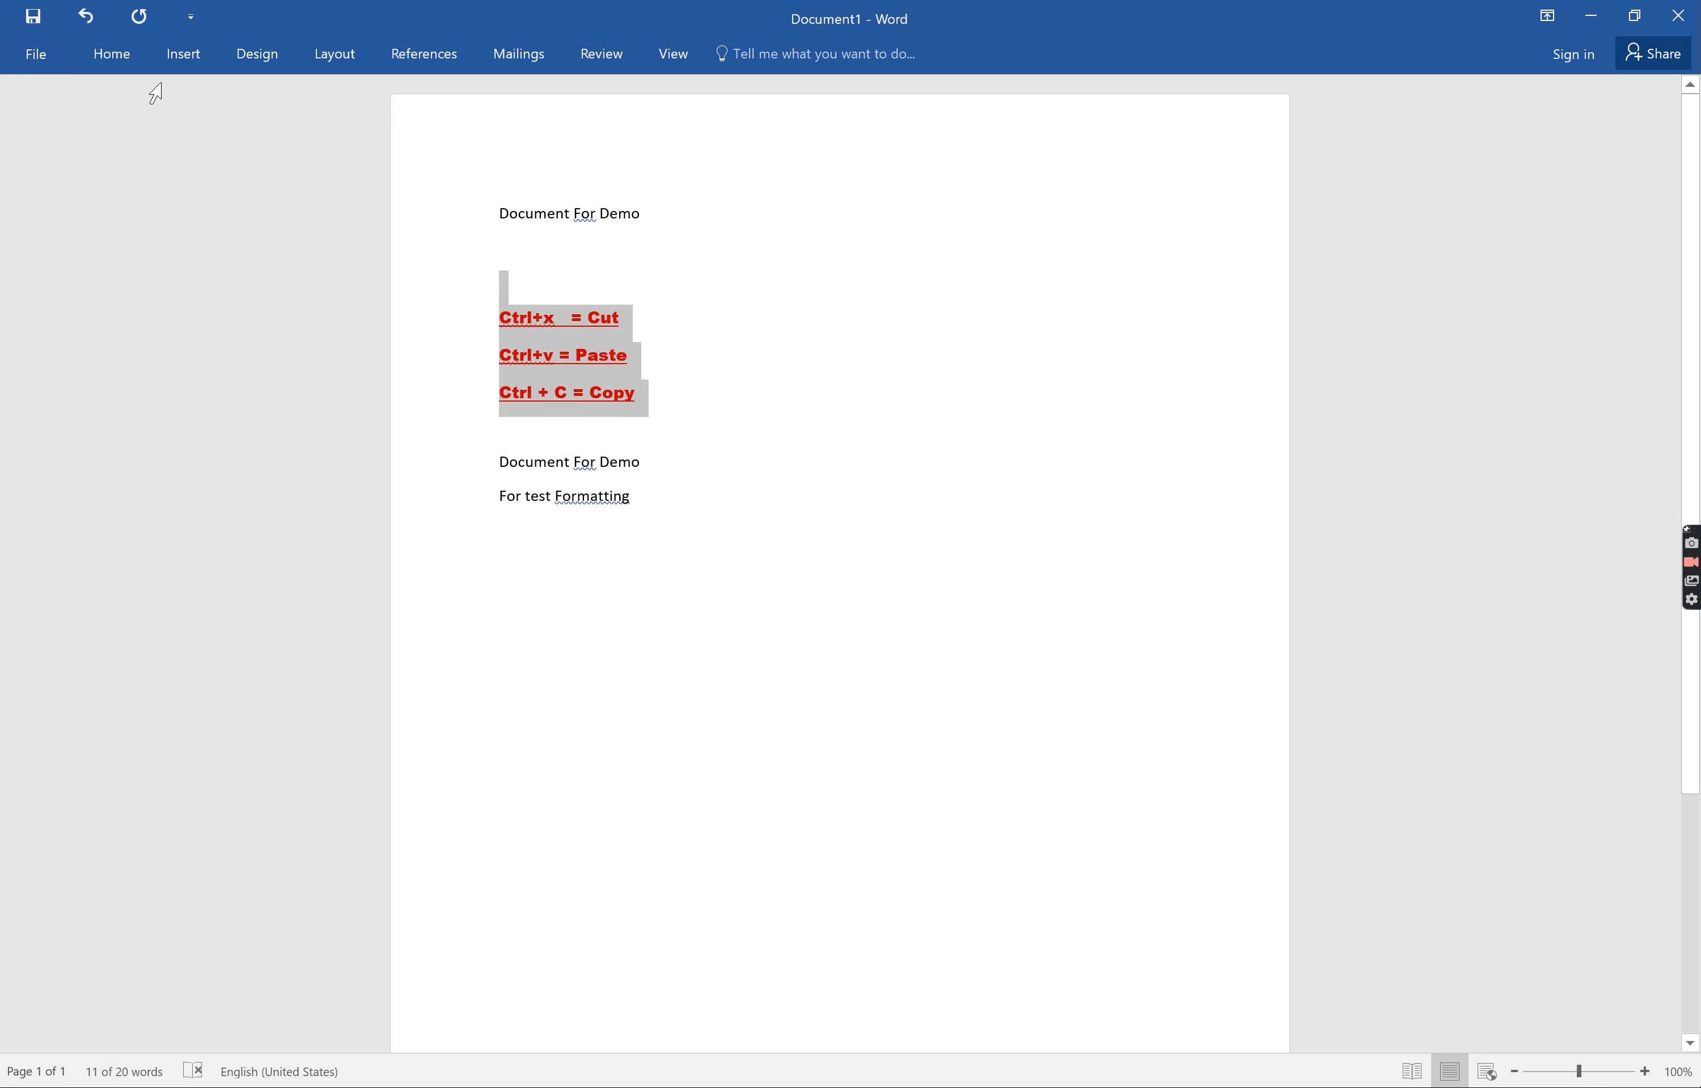
pyautogui.click(127, 49)
pyautogui.click(118, 153)
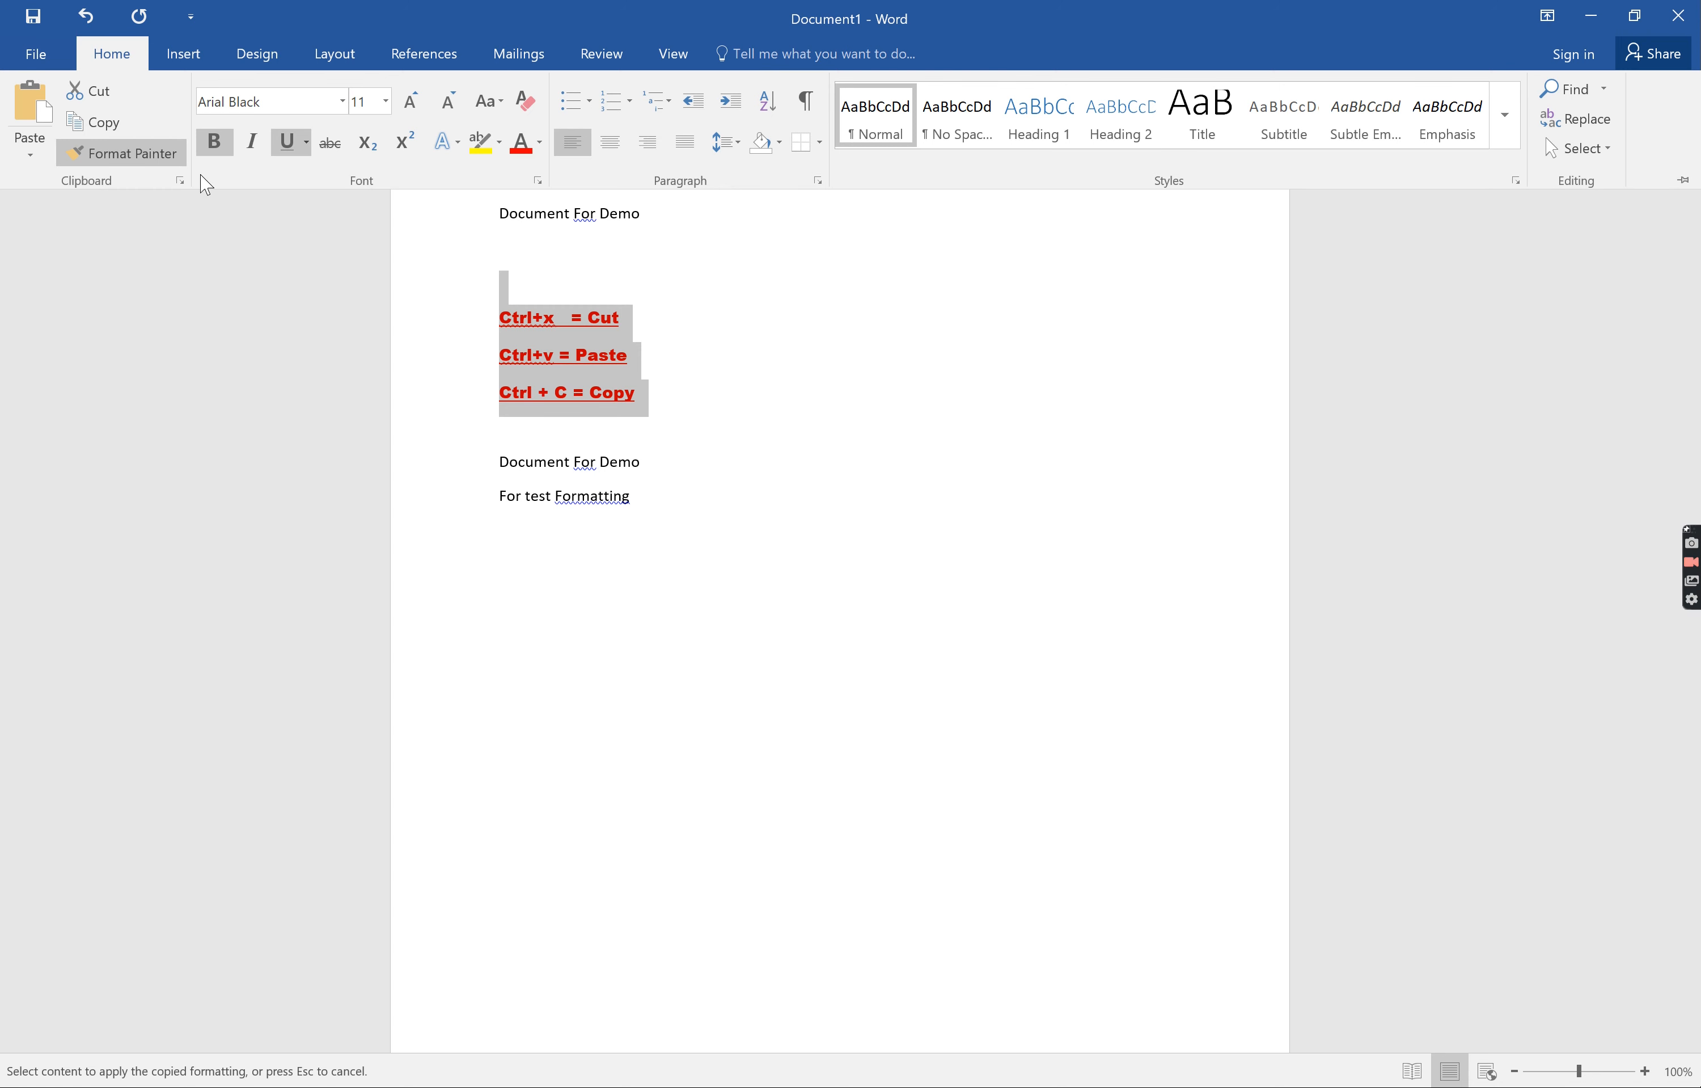
pyautogui.click(96, 154)
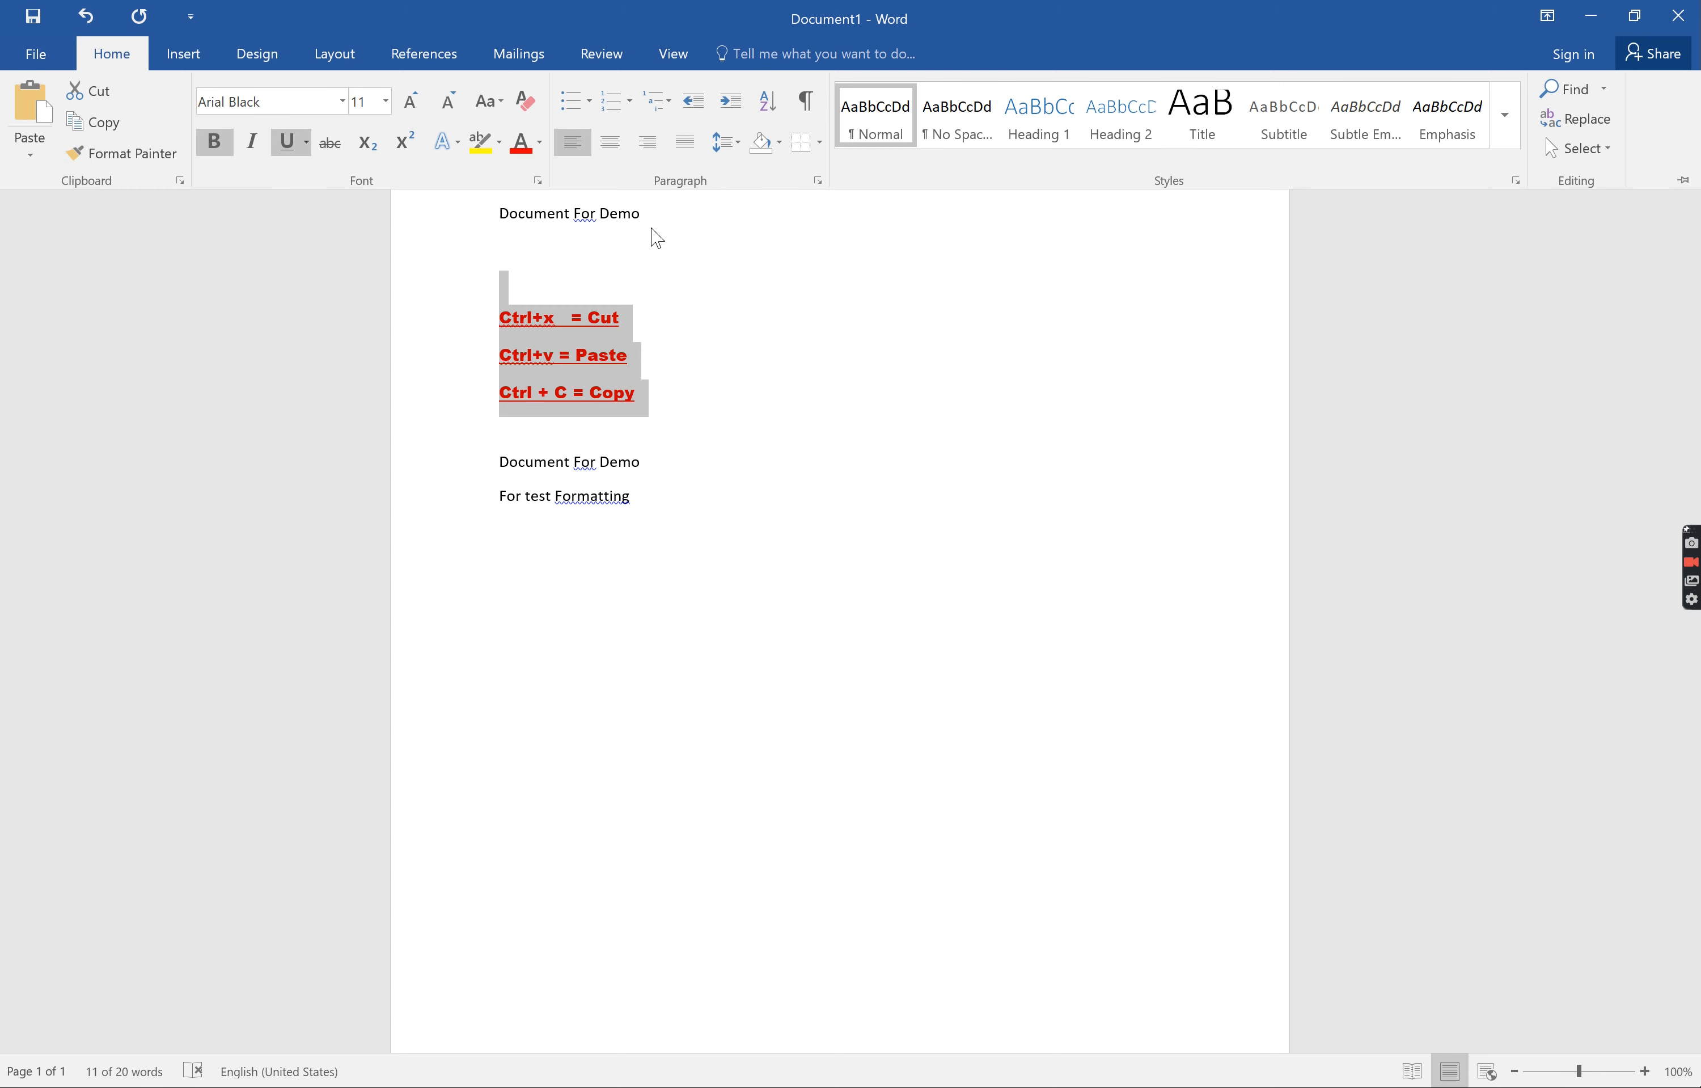
pyautogui.click(599, 285)
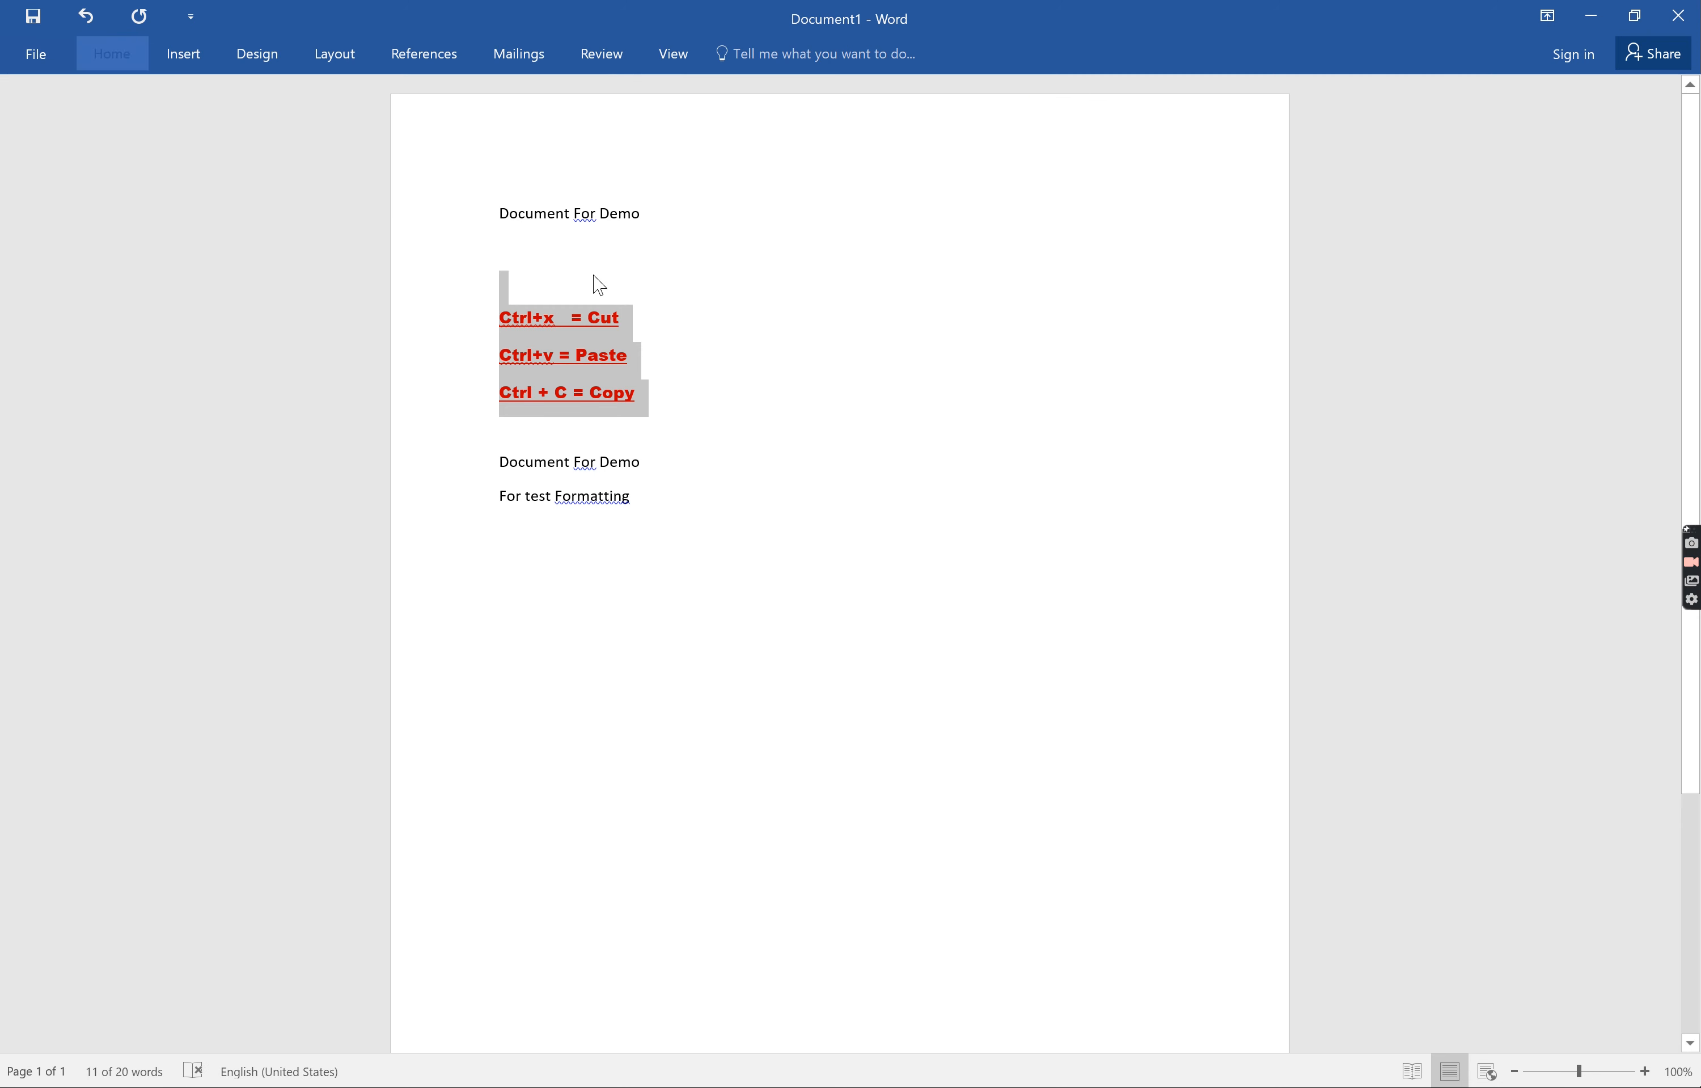
# Step: Copy the formatting of the "Ctrl + C = Copy" note onto the "For test Formatting" line with Format Painter
pyautogui.click(699, 404)
pyautogui.tripleClick(619, 402)
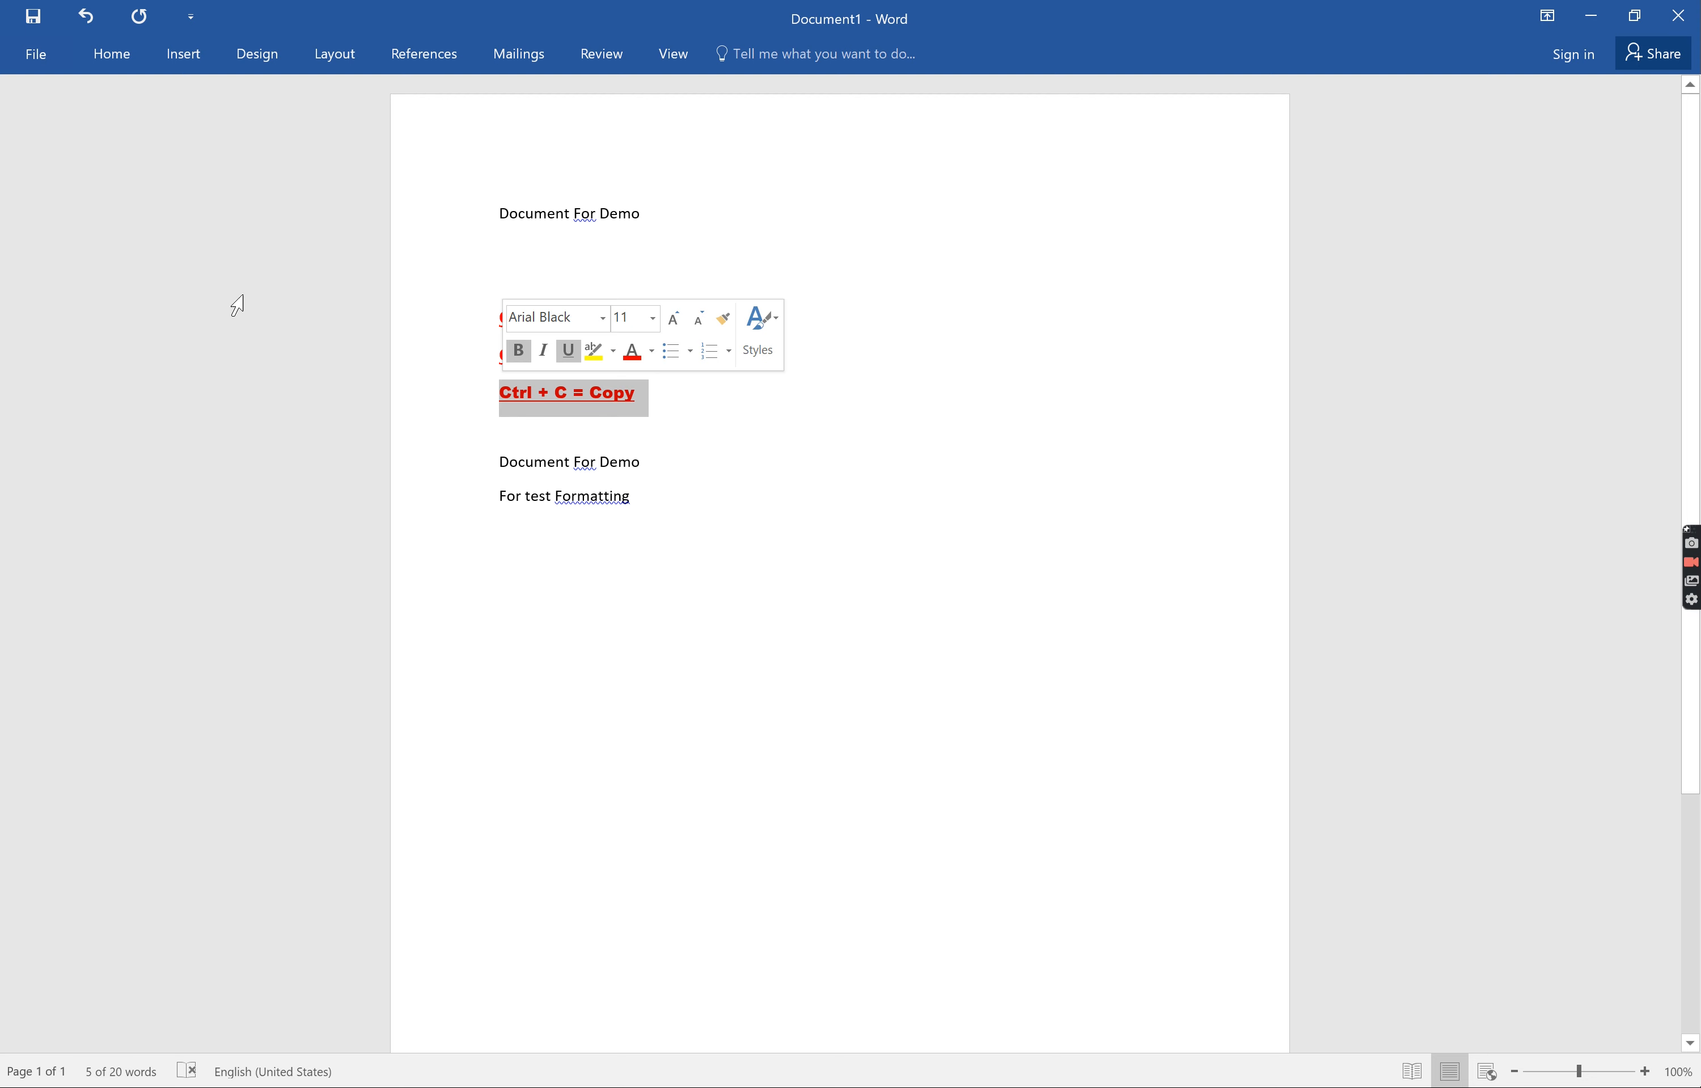
pyautogui.click(113, 64)
pyautogui.click(123, 153)
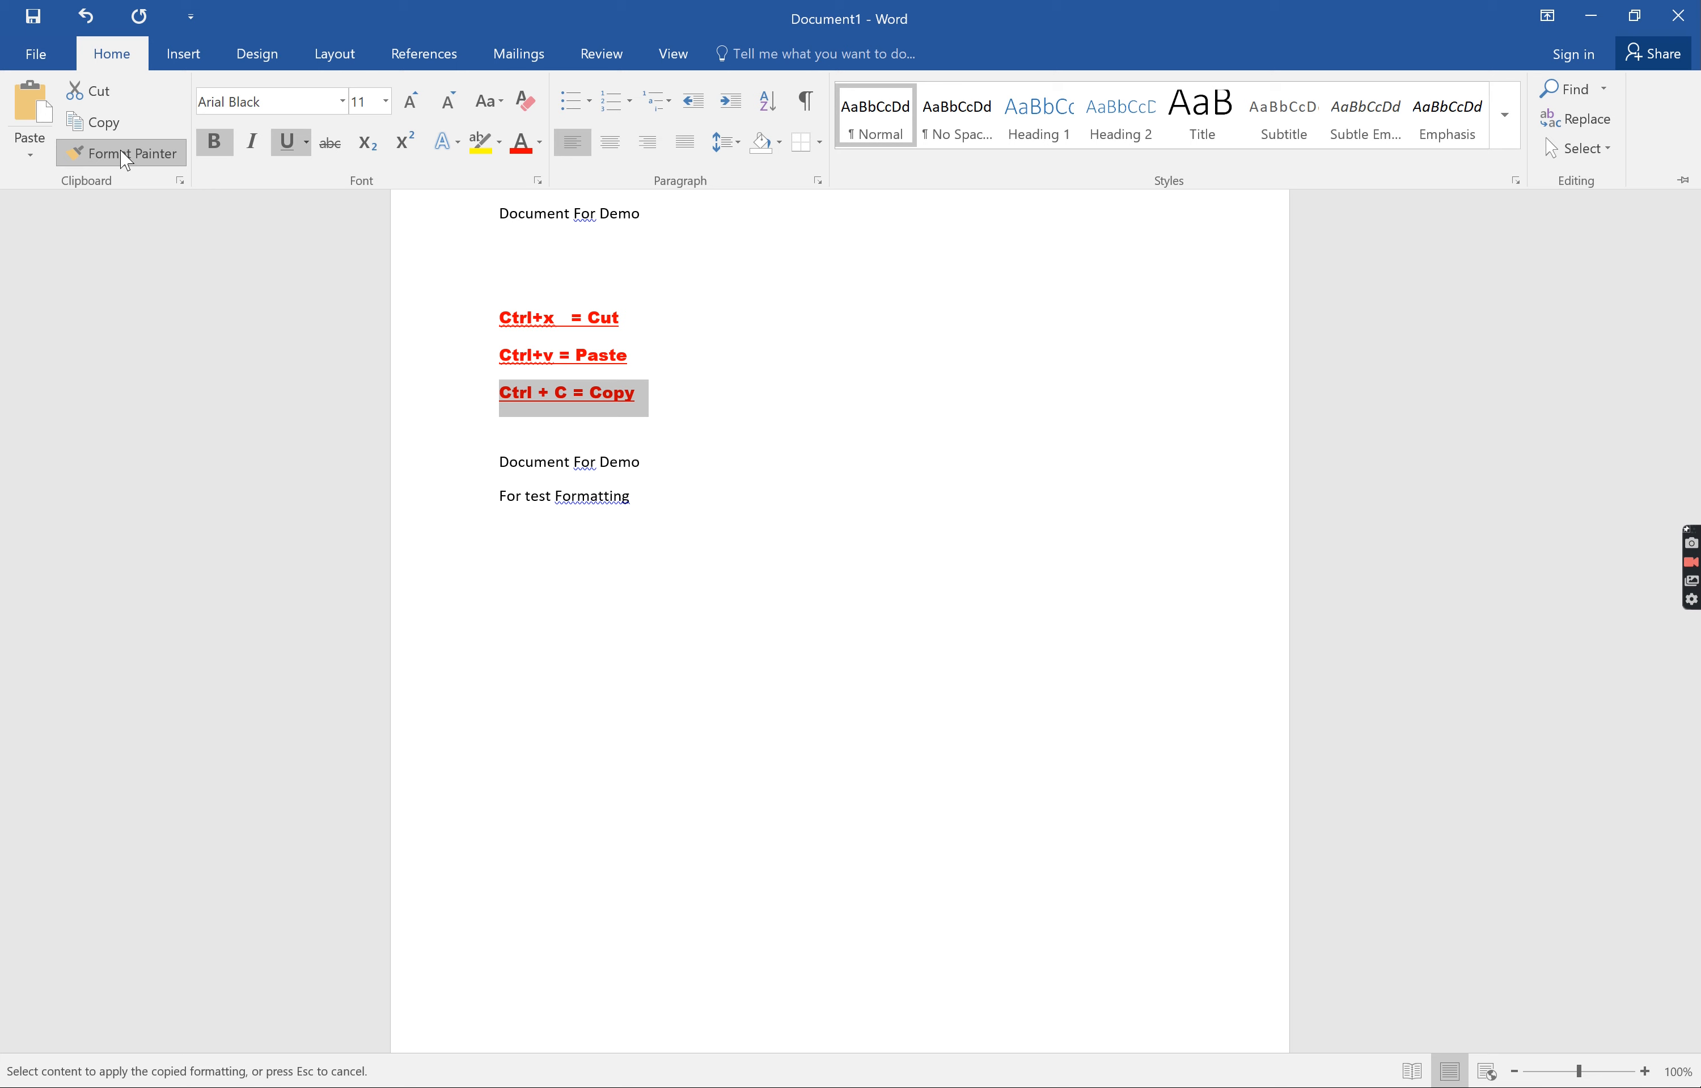
pyautogui.click(633, 495)
pyautogui.moveTo(633, 495)
pyautogui.mouseDown()
pyautogui.moveTo(478, 490)
pyautogui.moveTo(495, 505)
pyautogui.mouseUp()
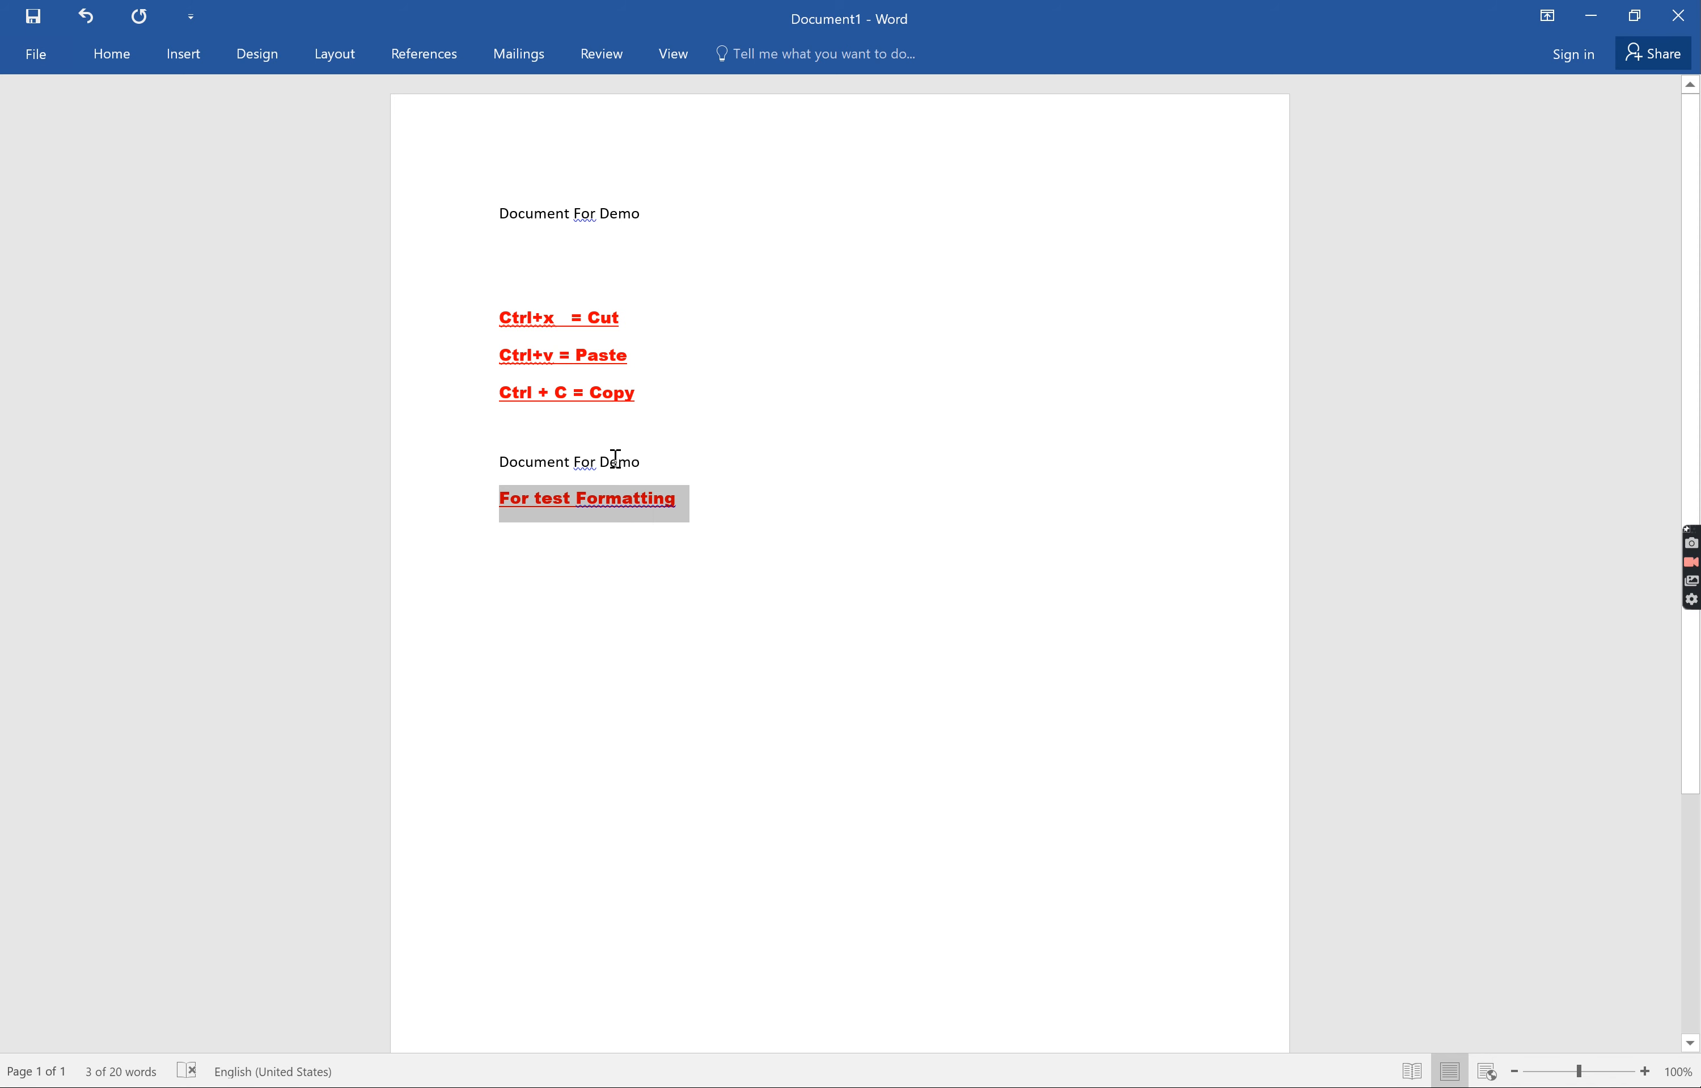
# Step: Change the font of the selected "For test Formatting" line to Bradley Hand ITC
pyautogui.click(127, 66)
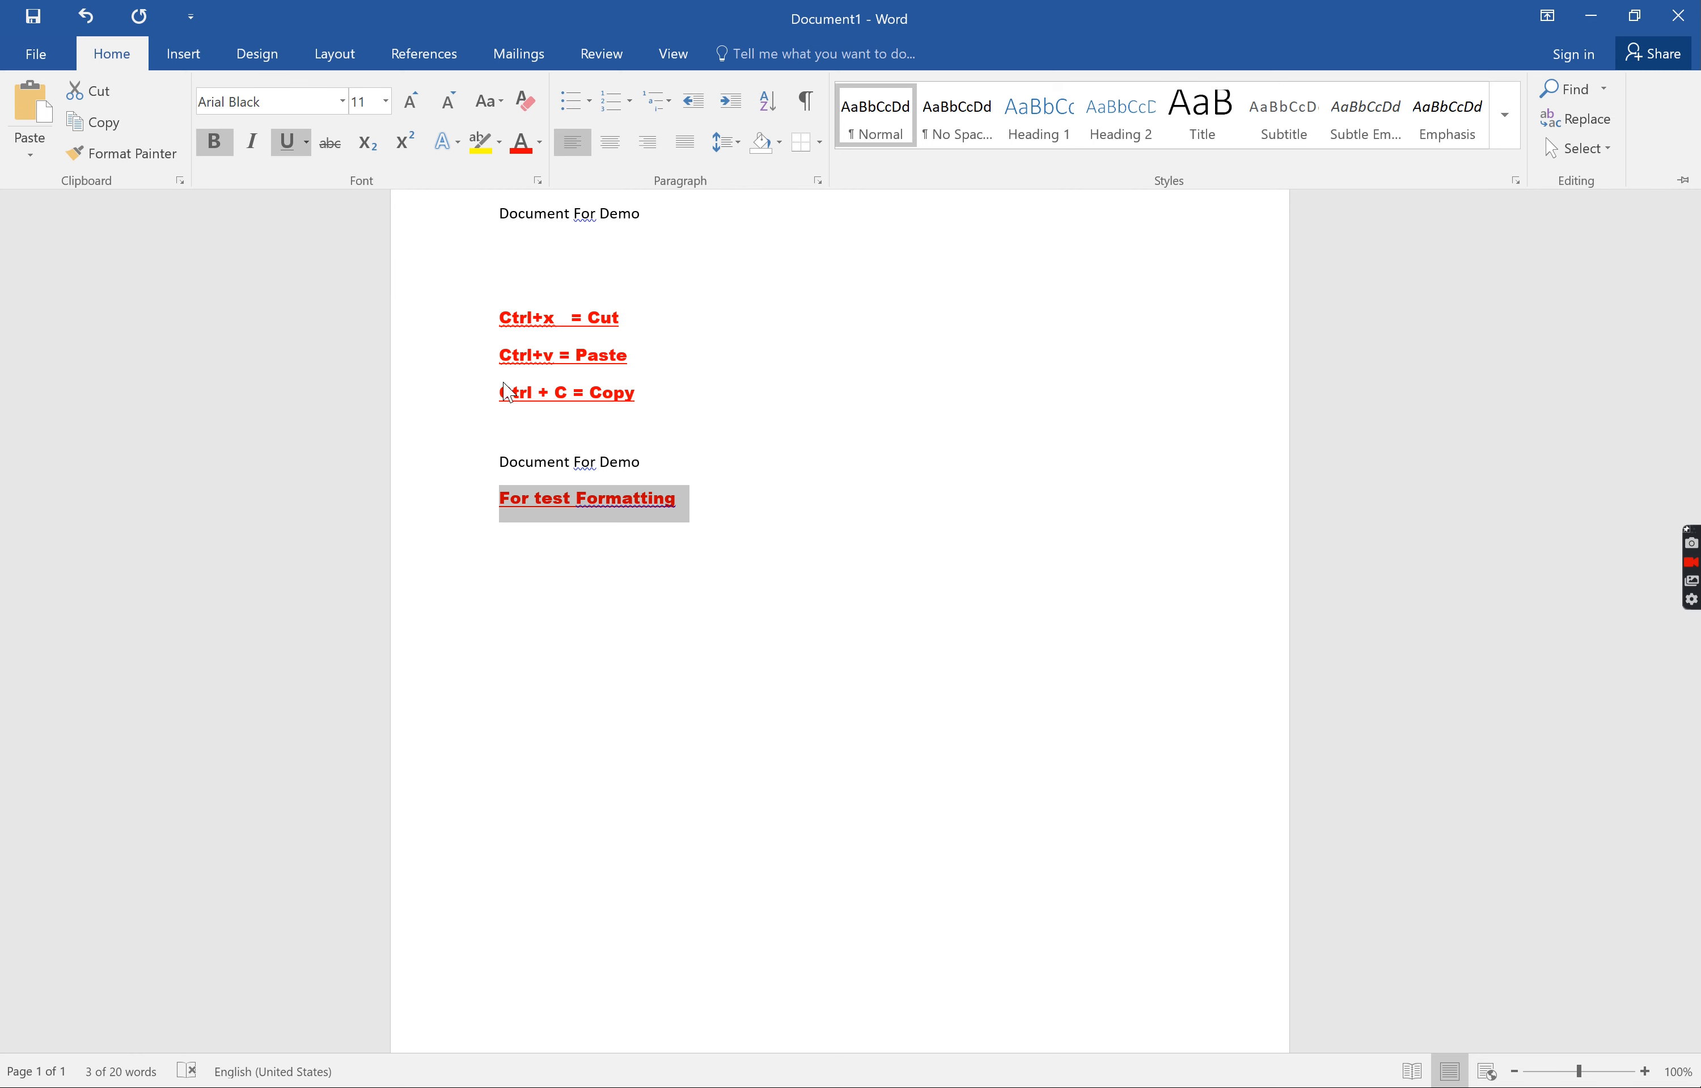
pyautogui.click(344, 107)
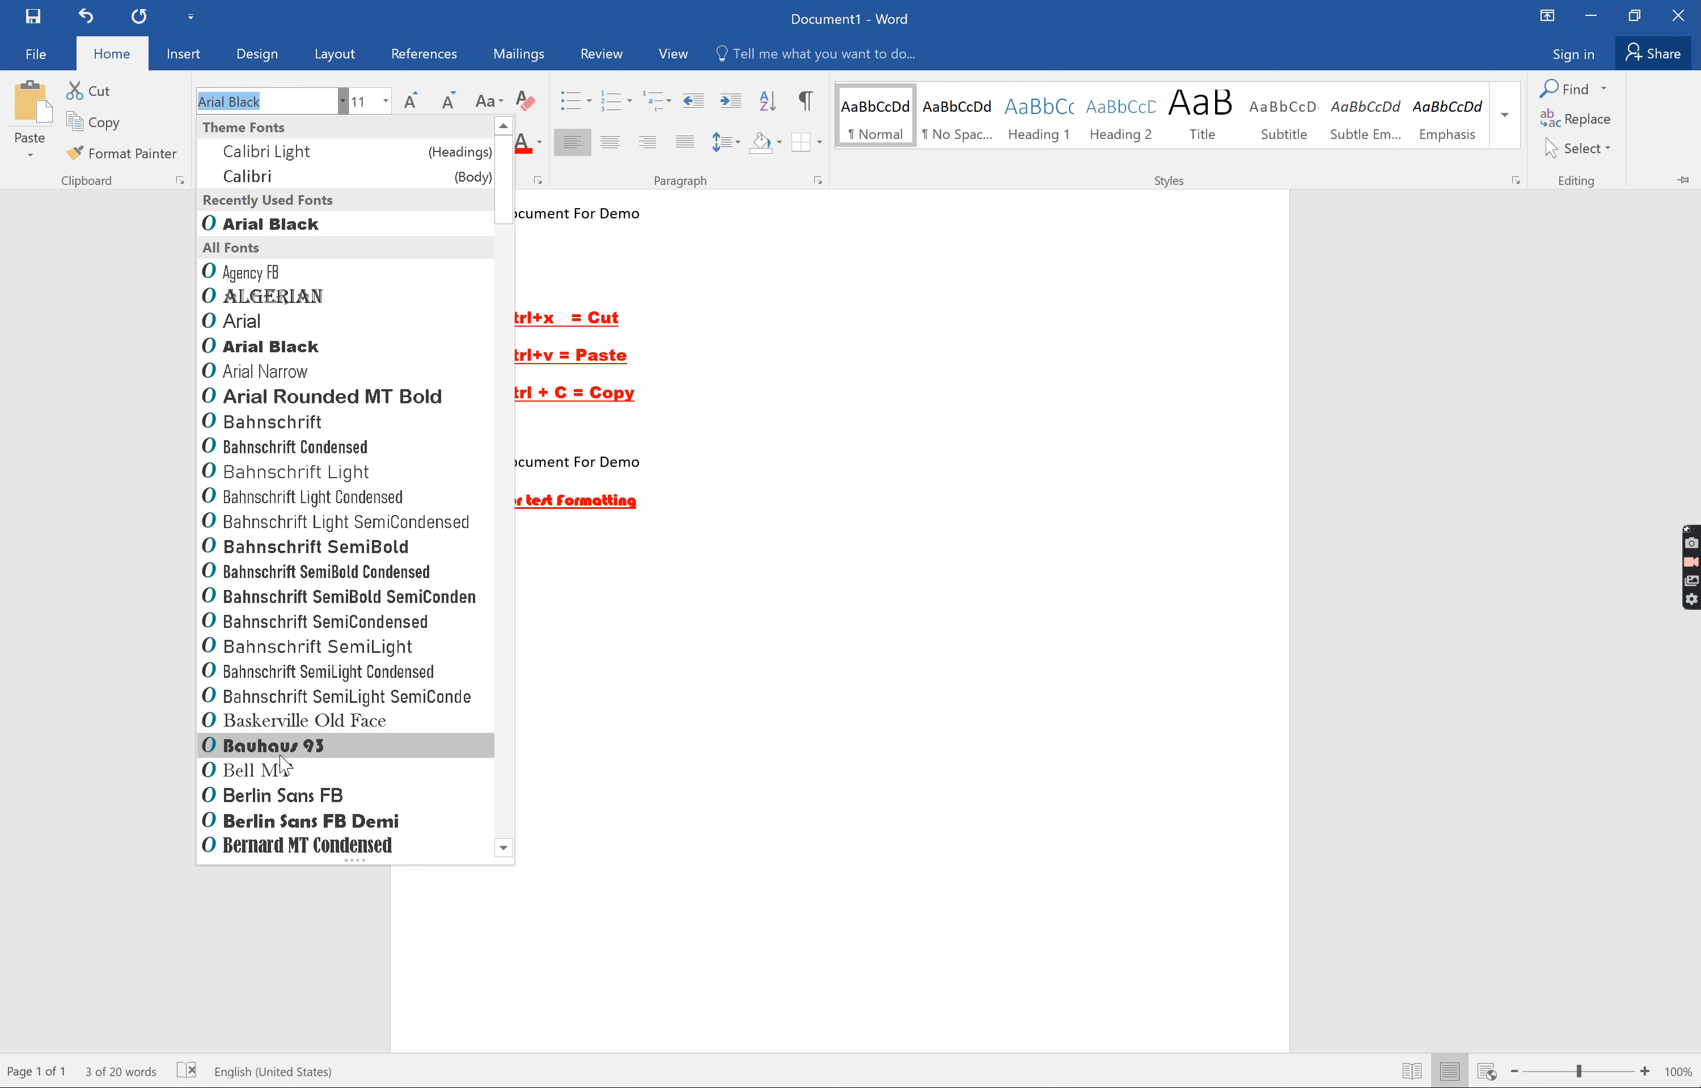
pyautogui.click(506, 851)
pyautogui.click(506, 851)
pyautogui.click(506, 851)
pyautogui.click(506, 851)
pyautogui.click(506, 851)
pyautogui.click(506, 851)
pyautogui.click(506, 851)
pyautogui.click(506, 851)
pyautogui.click(505, 850)
pyautogui.click(505, 850)
pyautogui.click(506, 849)
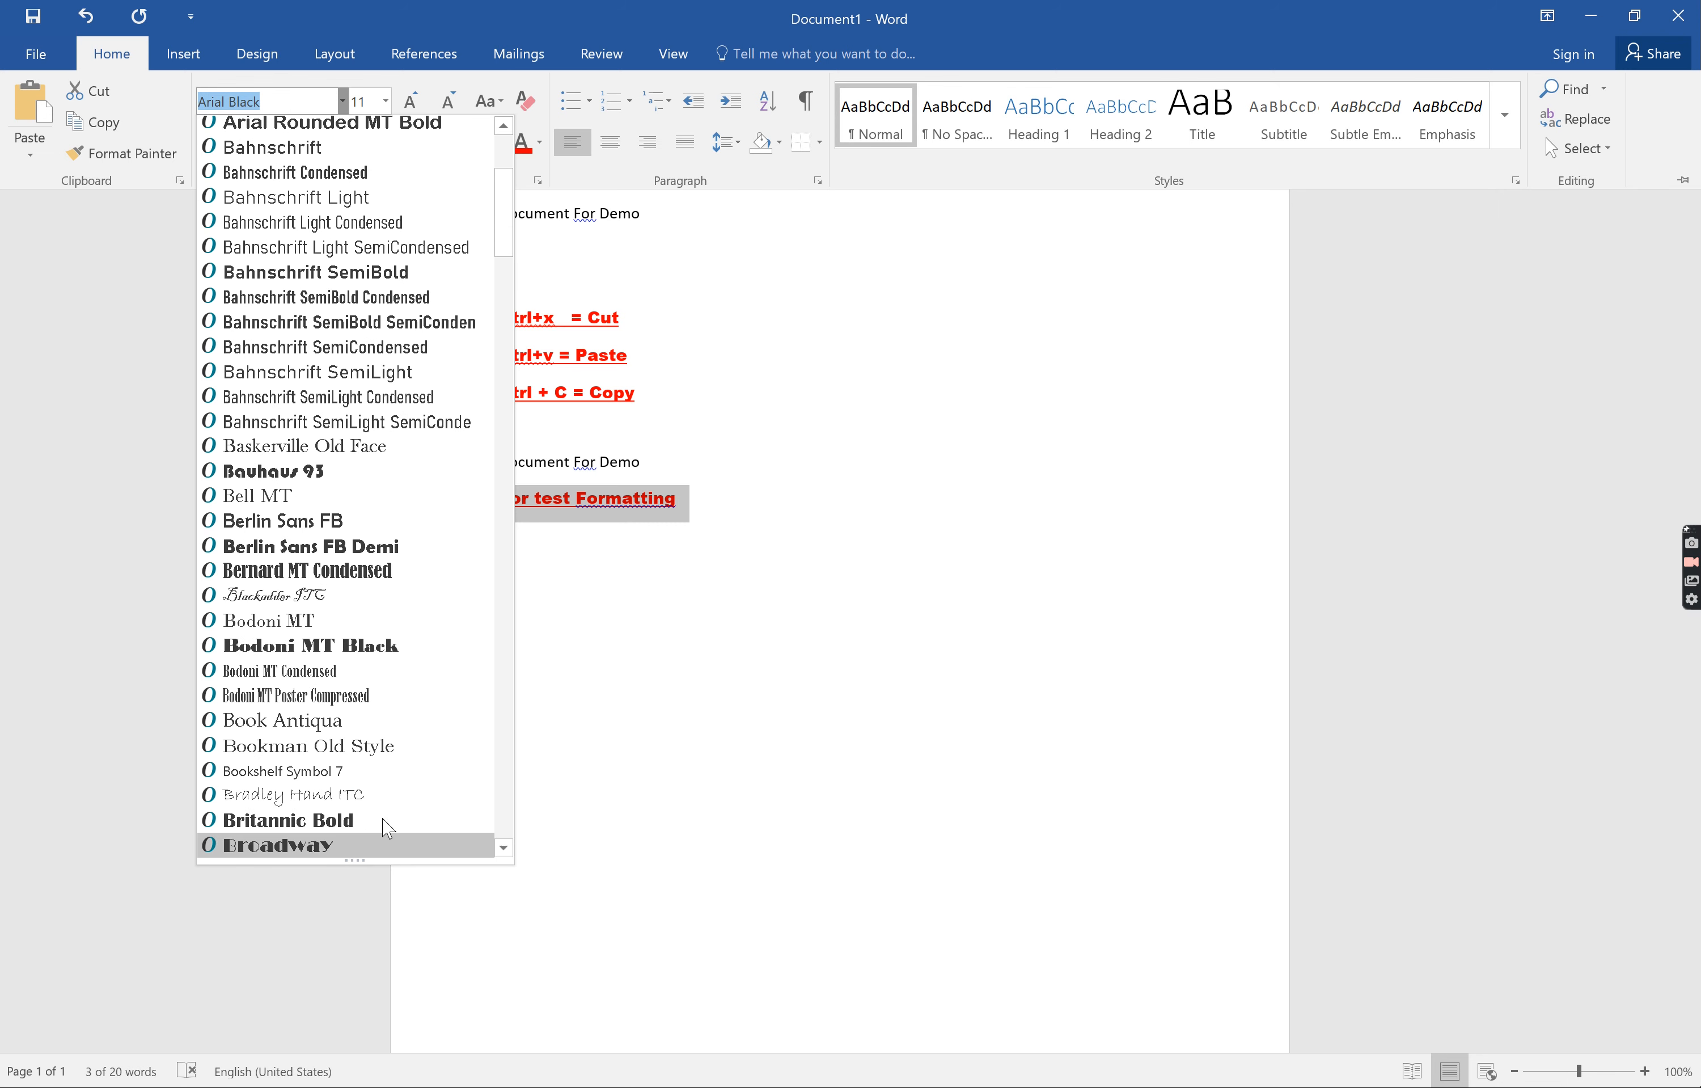
pyautogui.click(340, 795)
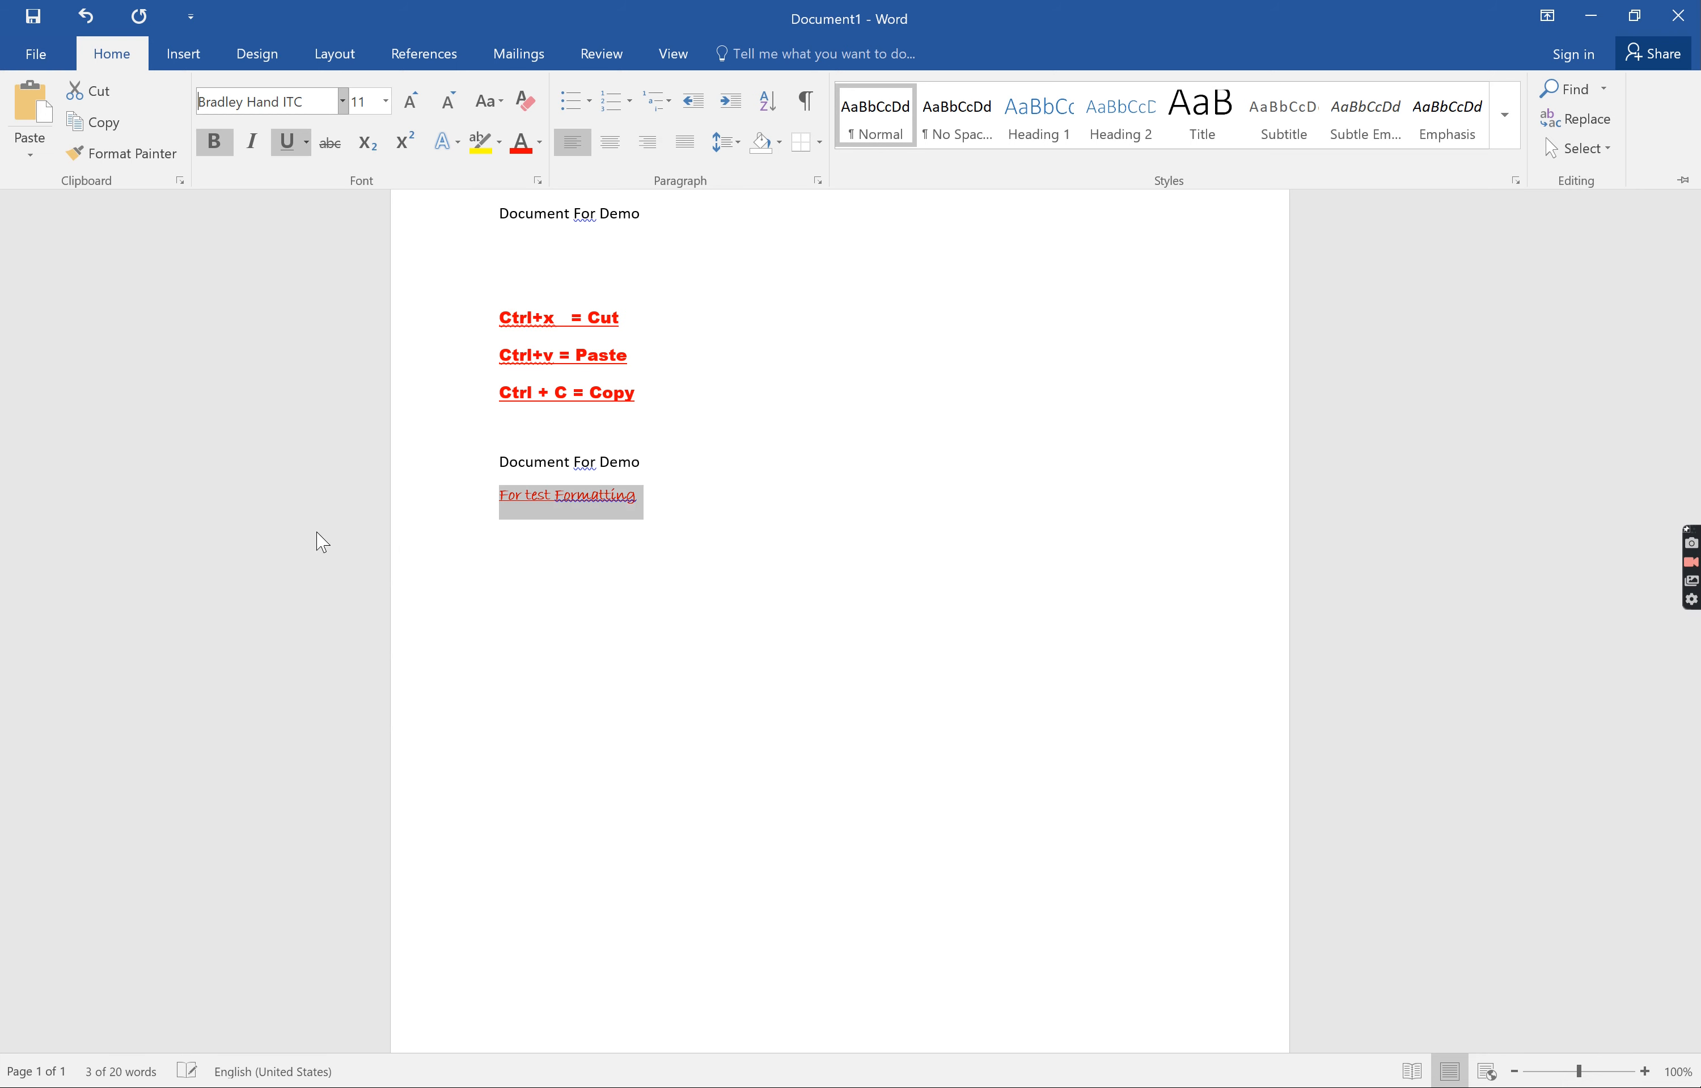
# Step: Set the font size of the "For test Formatting" line to 48
pyautogui.click(386, 106)
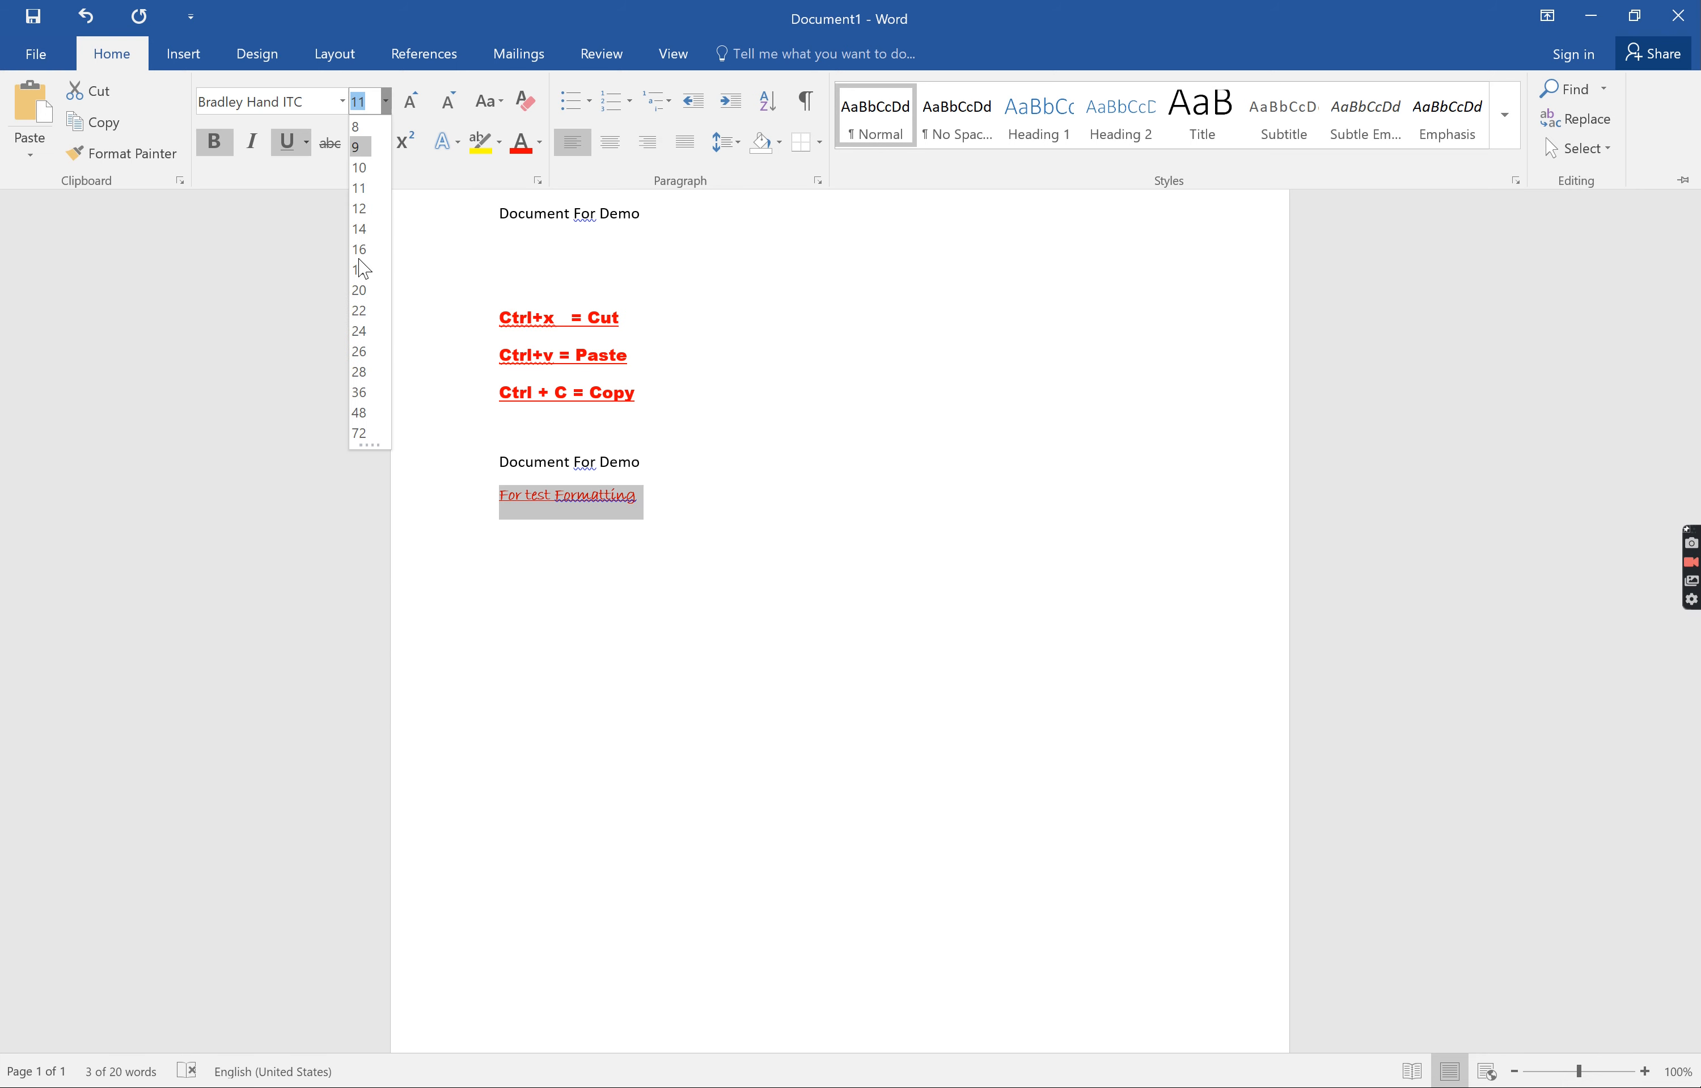
pyautogui.click(361, 412)
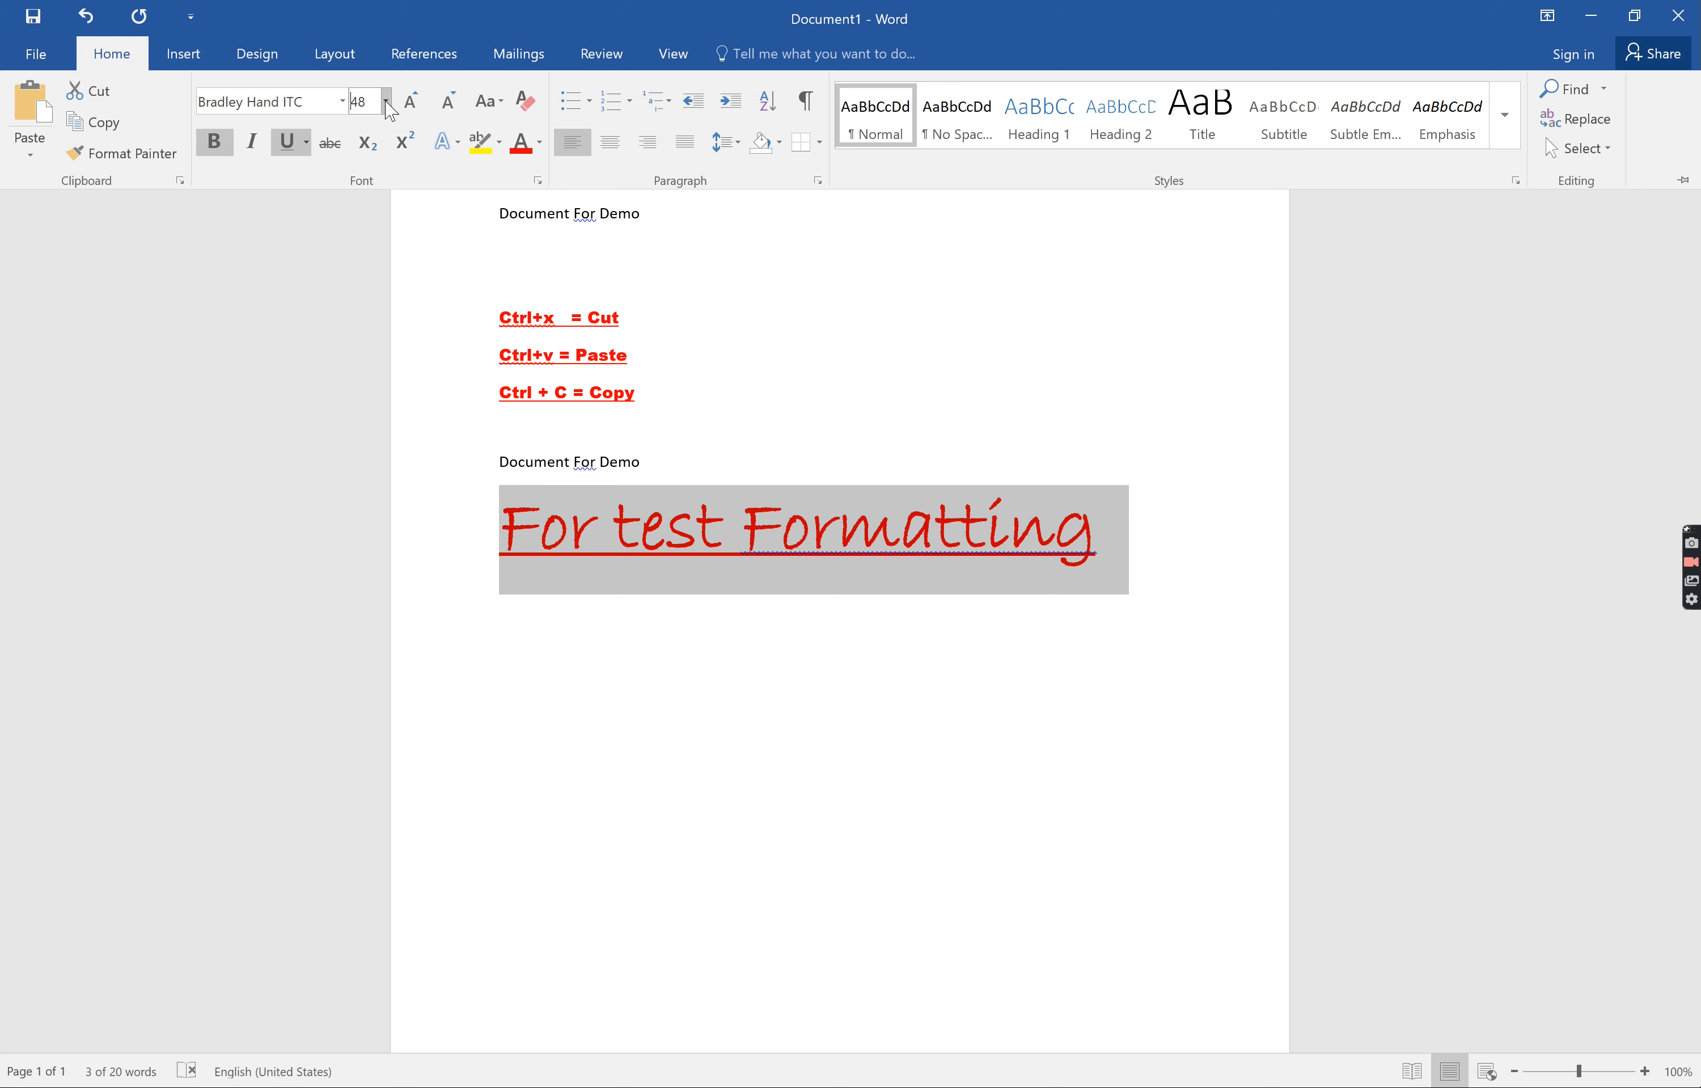
pyautogui.click(826, 450)
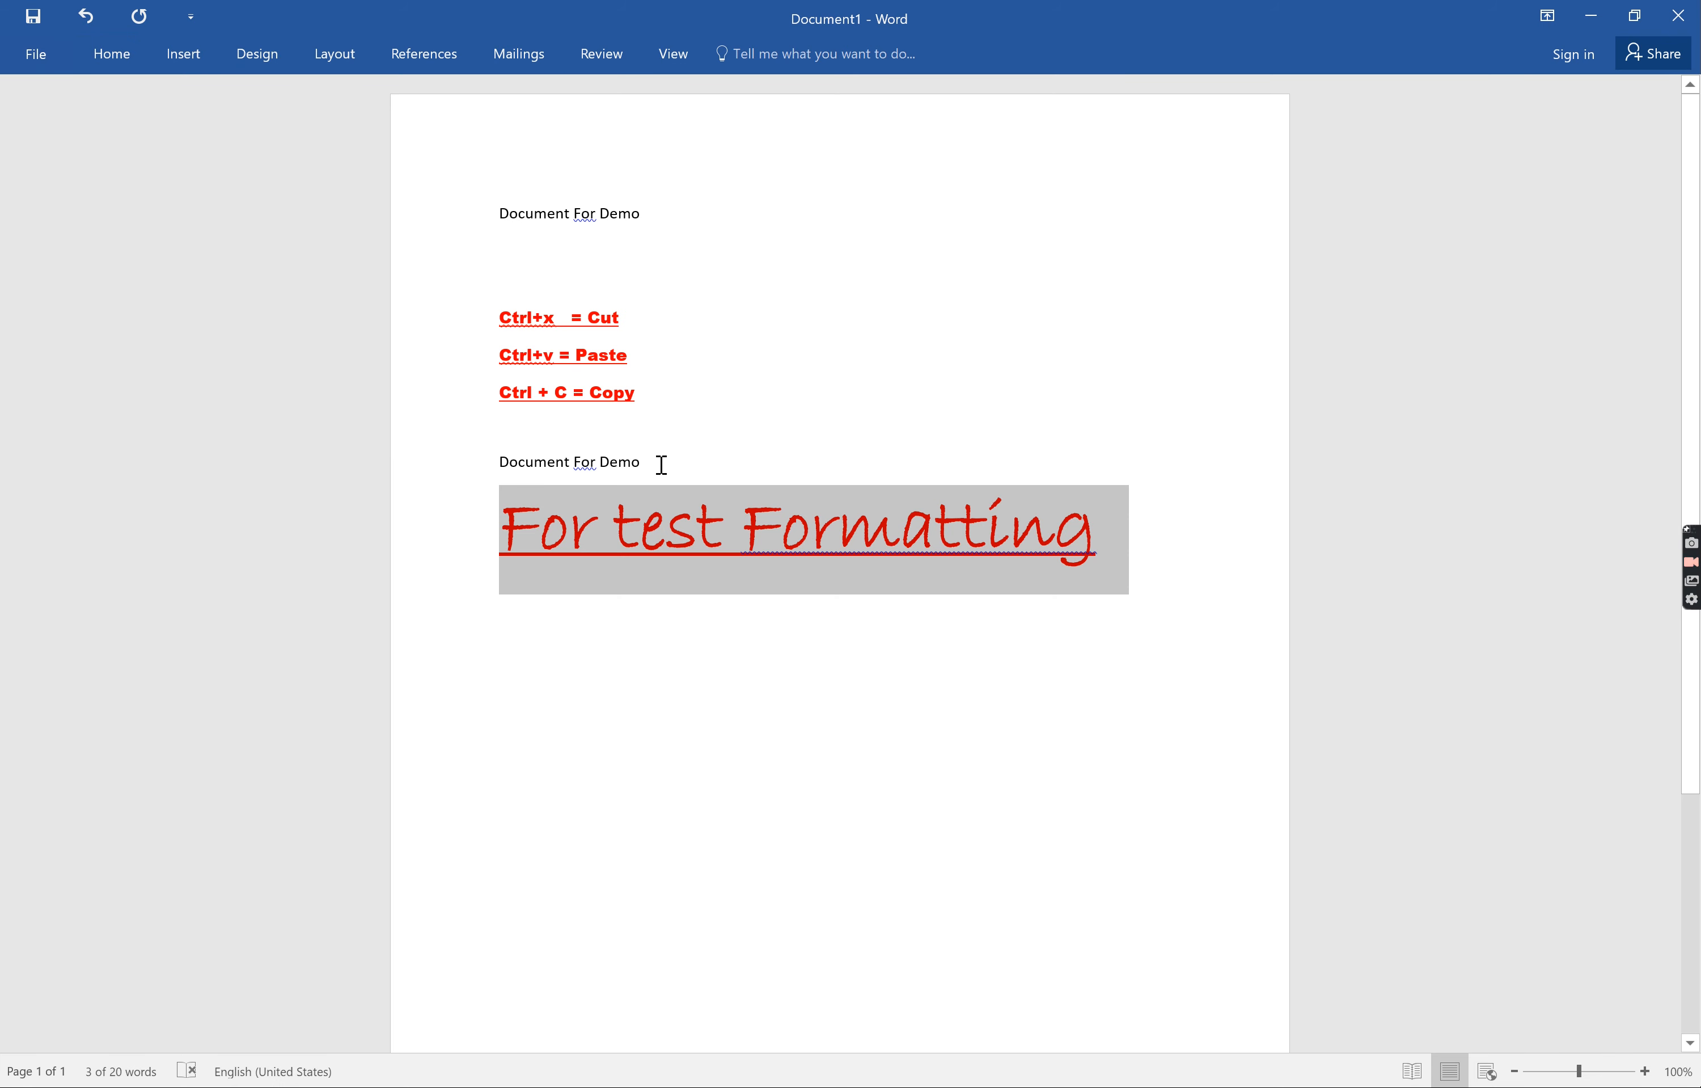
# Step: Apply strikethrough to the "Document For Demo" line above "For test Formatting"
pyautogui.tripleClick(610, 468)
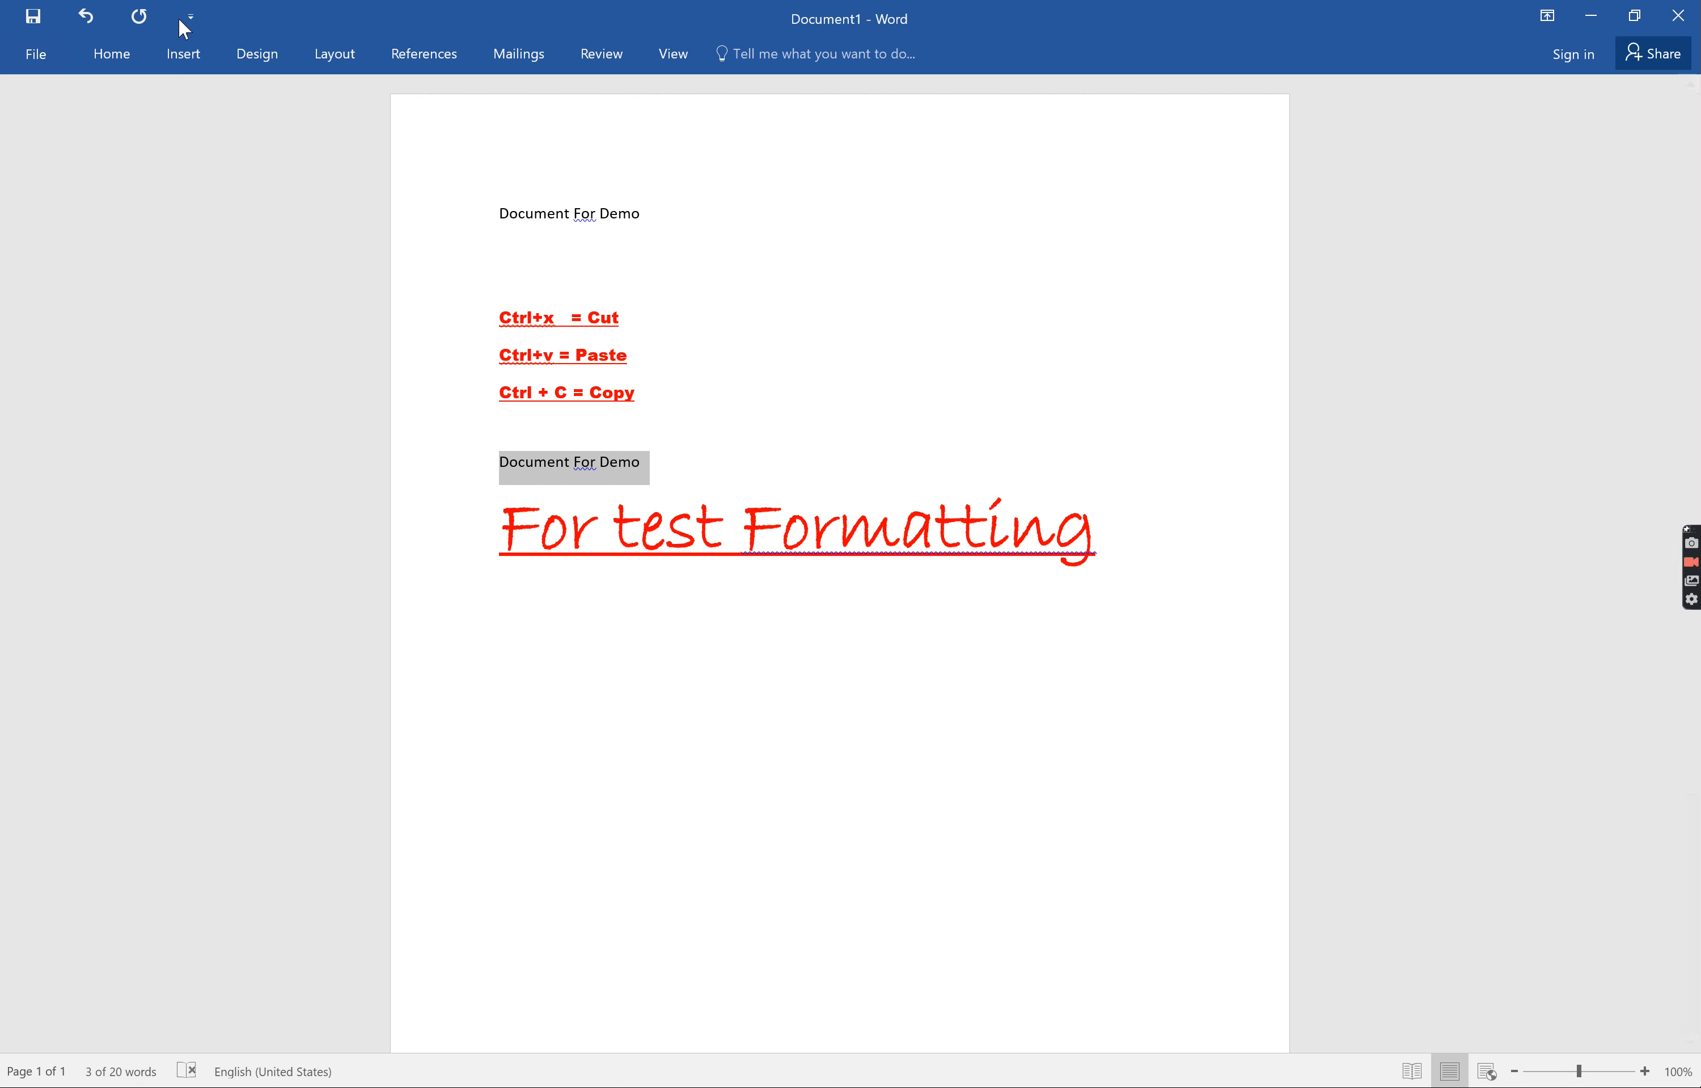
pyautogui.click(114, 54)
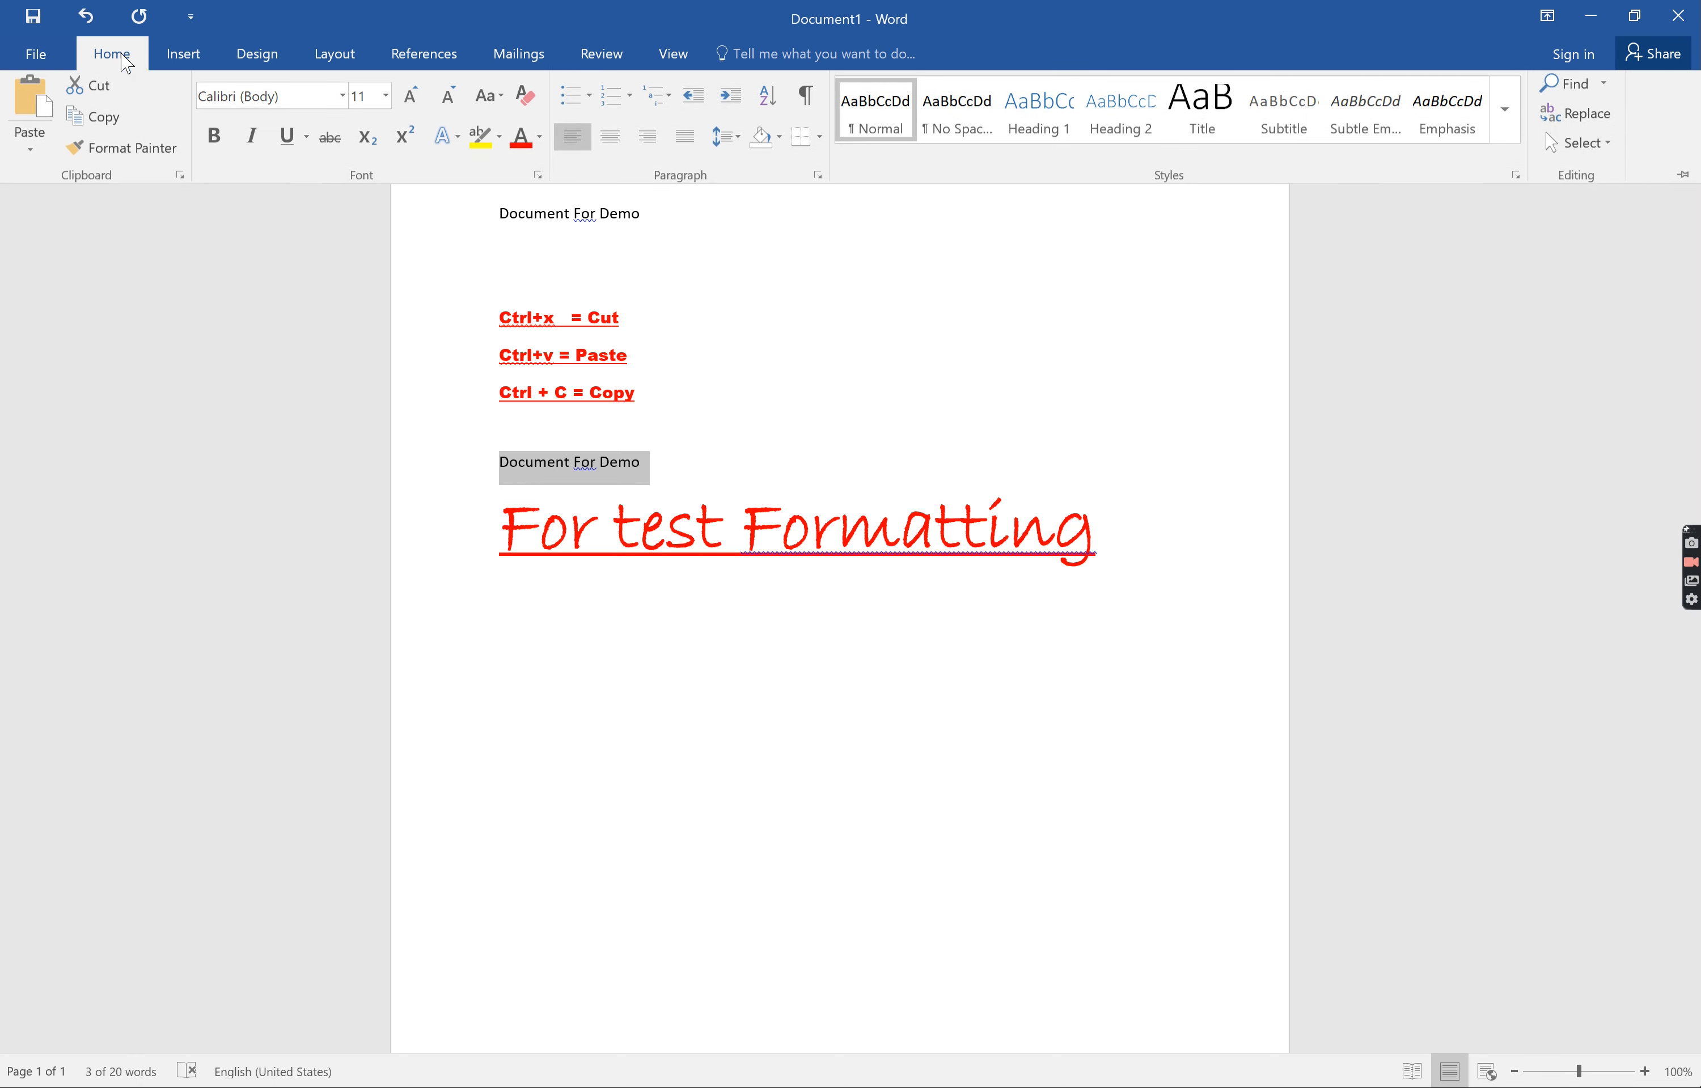
pyautogui.click(333, 145)
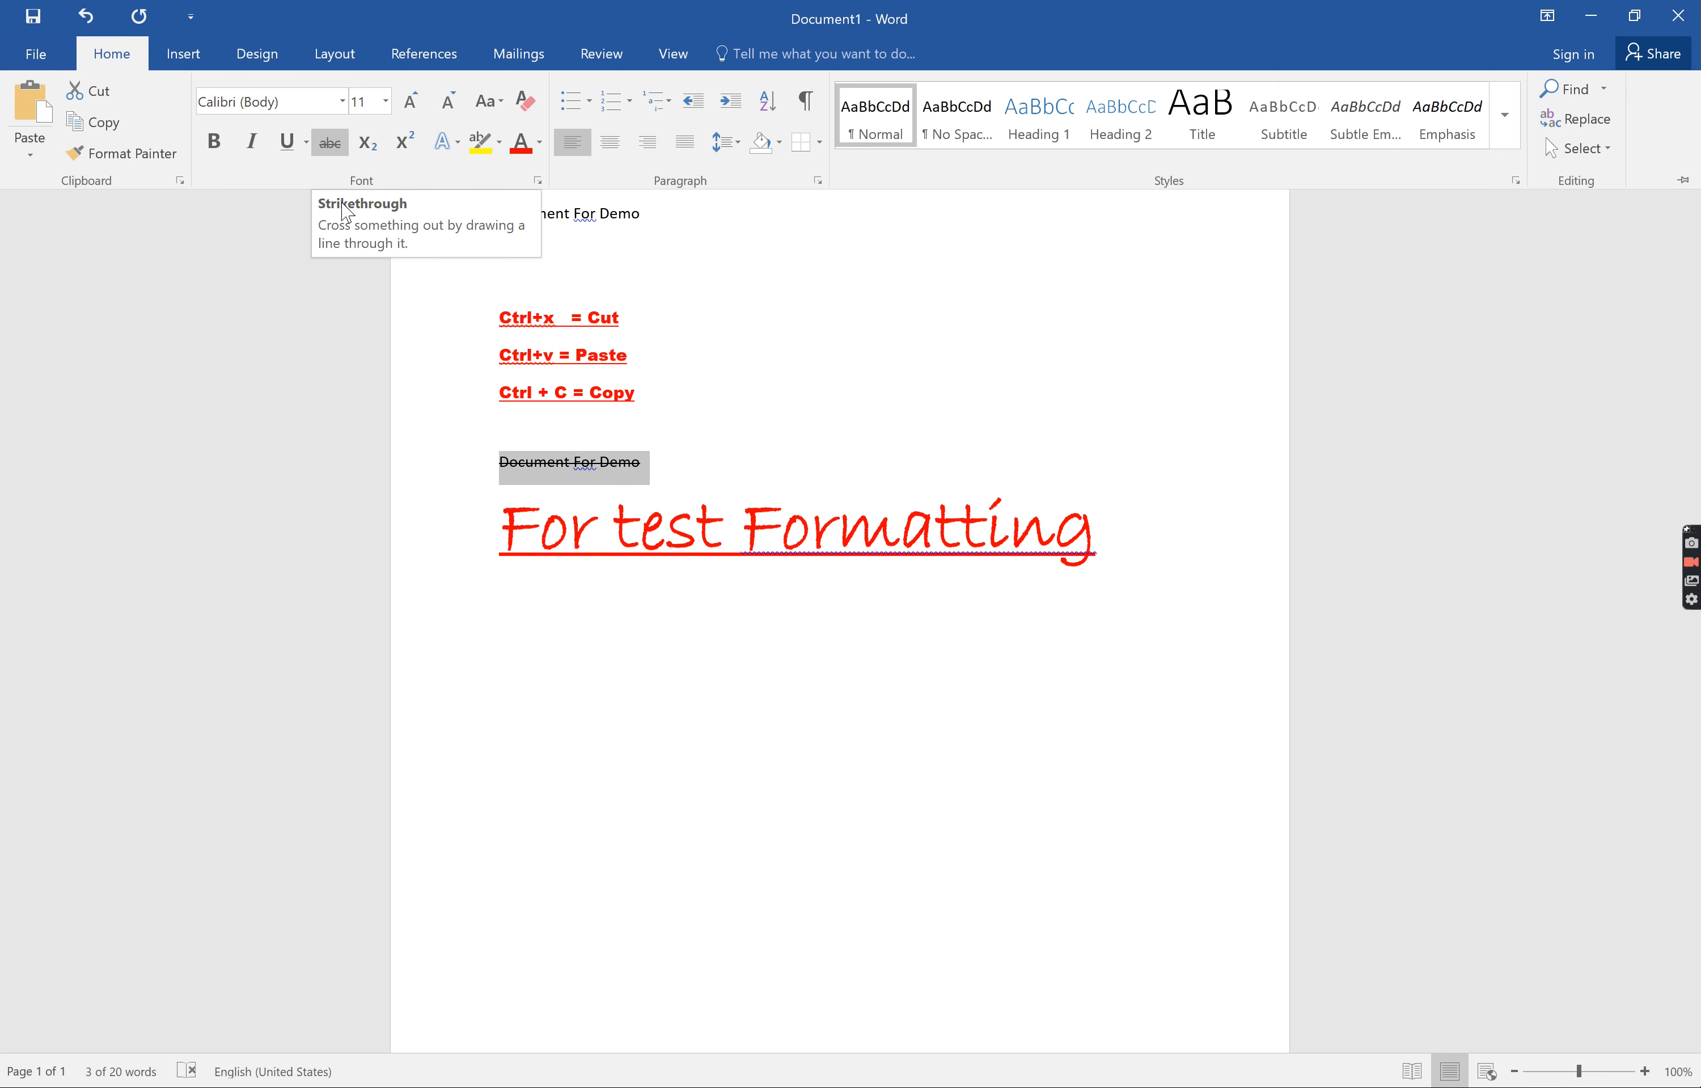
pyautogui.click(1145, 541)
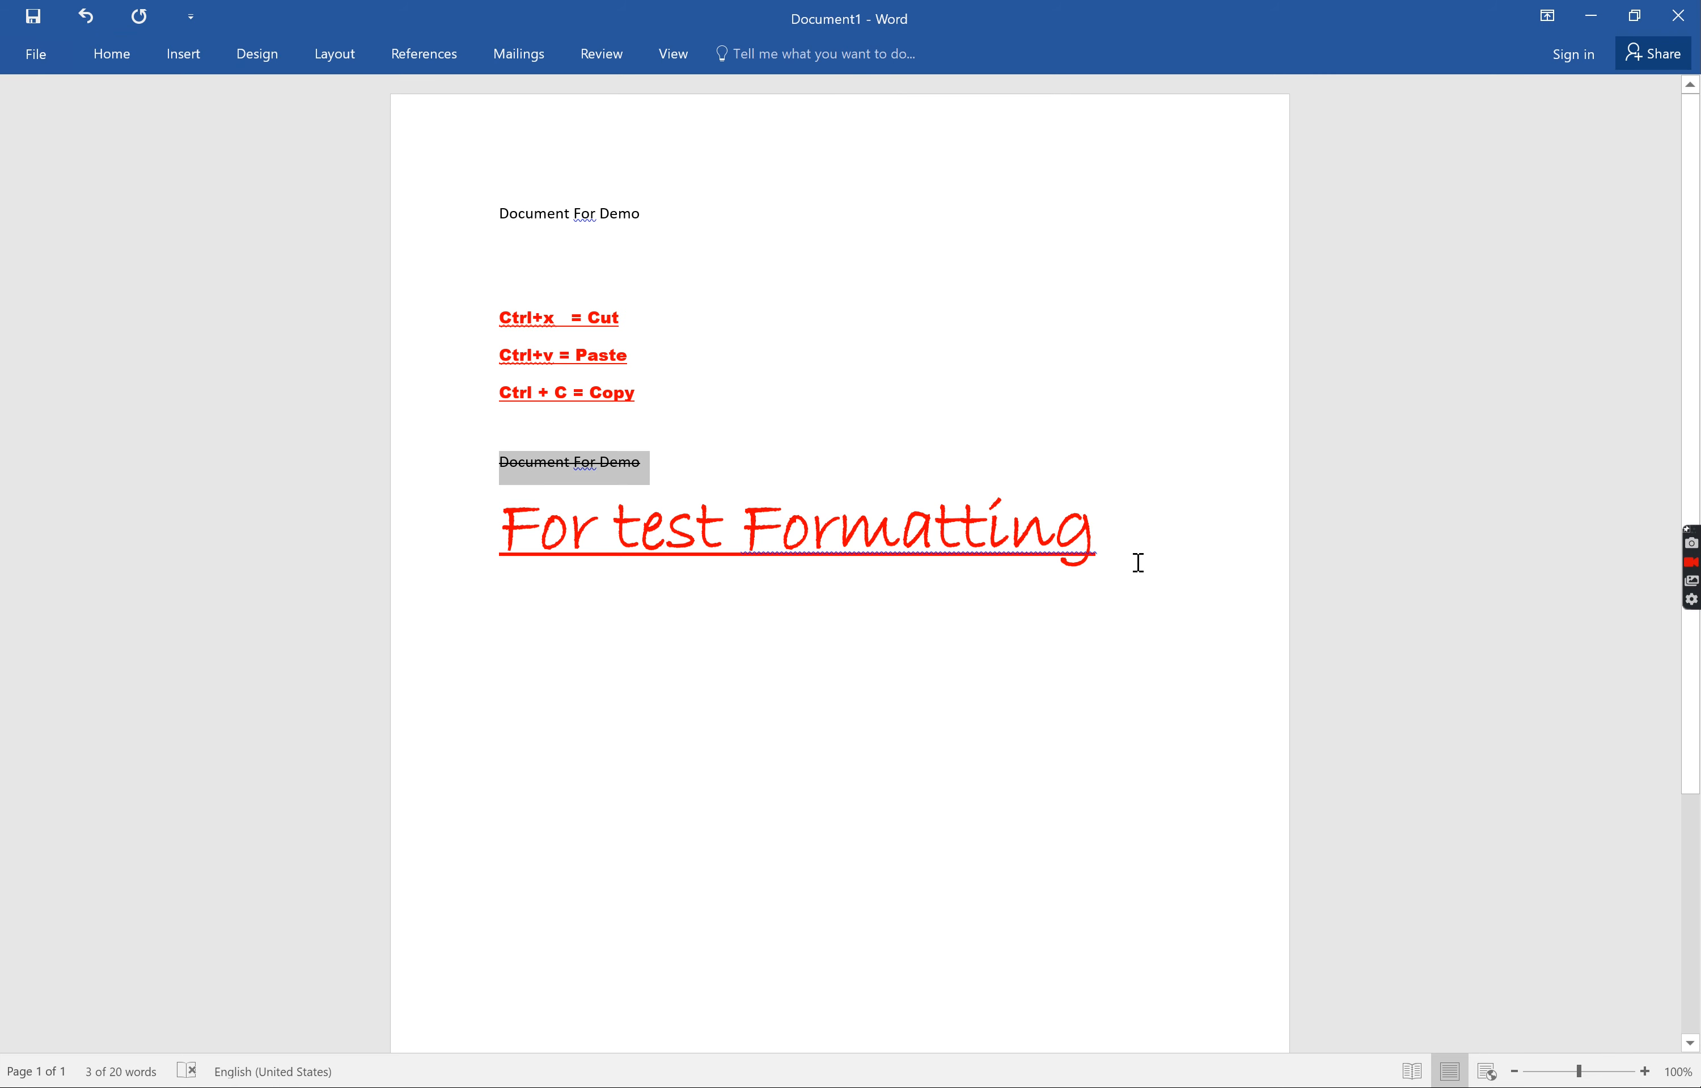
pyautogui.click(713, 590)
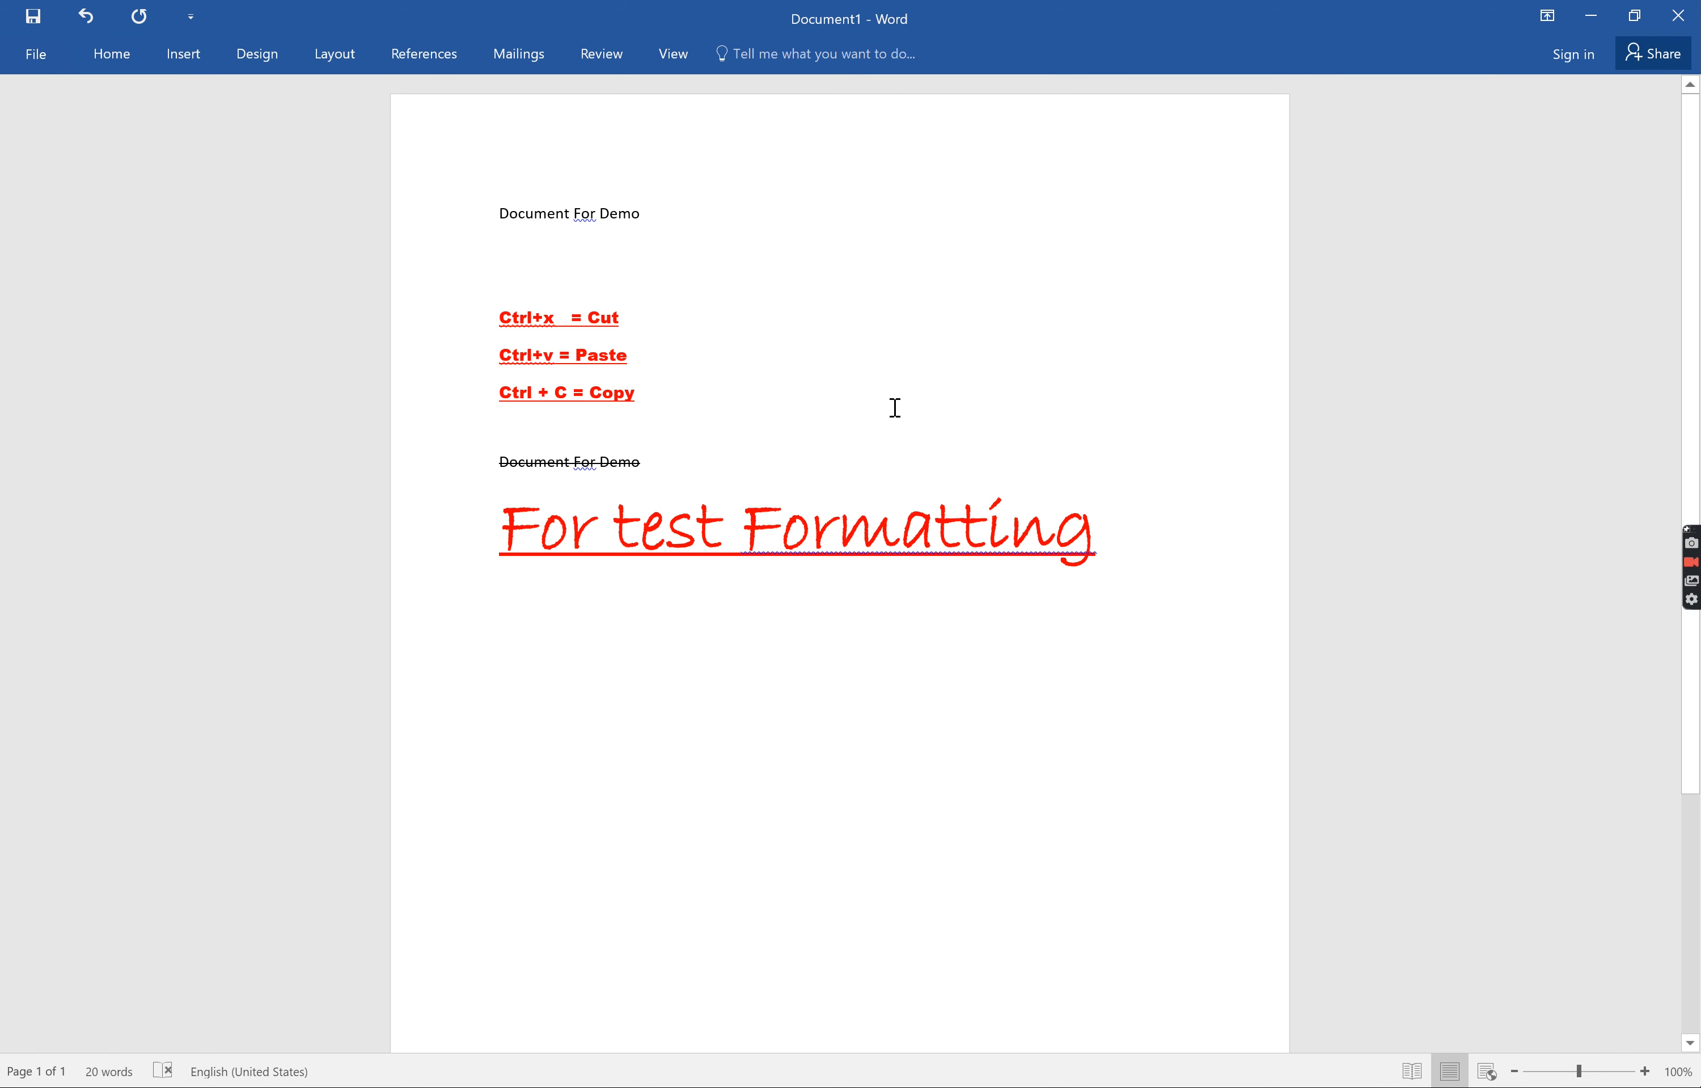
# Step: Insert two new lines above the struck-through "Document For Demo" and enter "A2" directly above it
pyautogui.click(597, 431)
pyautogui.press('Return')
pyautogui.press('Return')
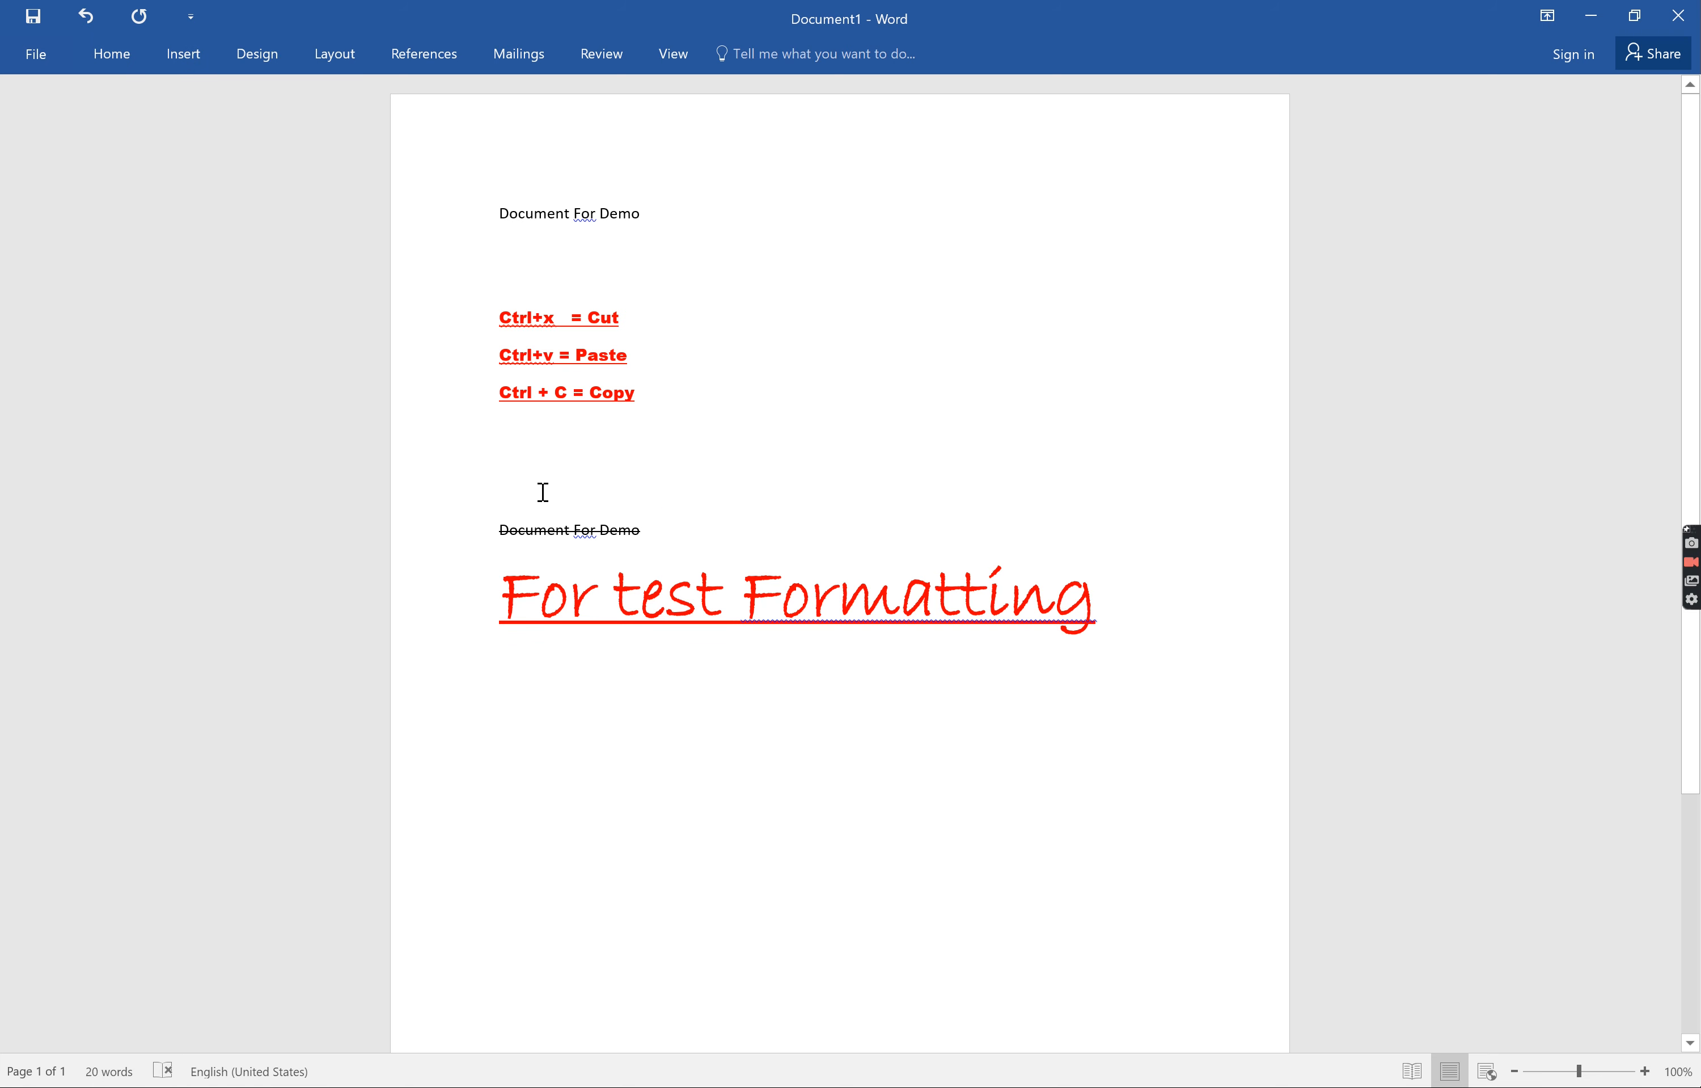
pyautogui.write('A')
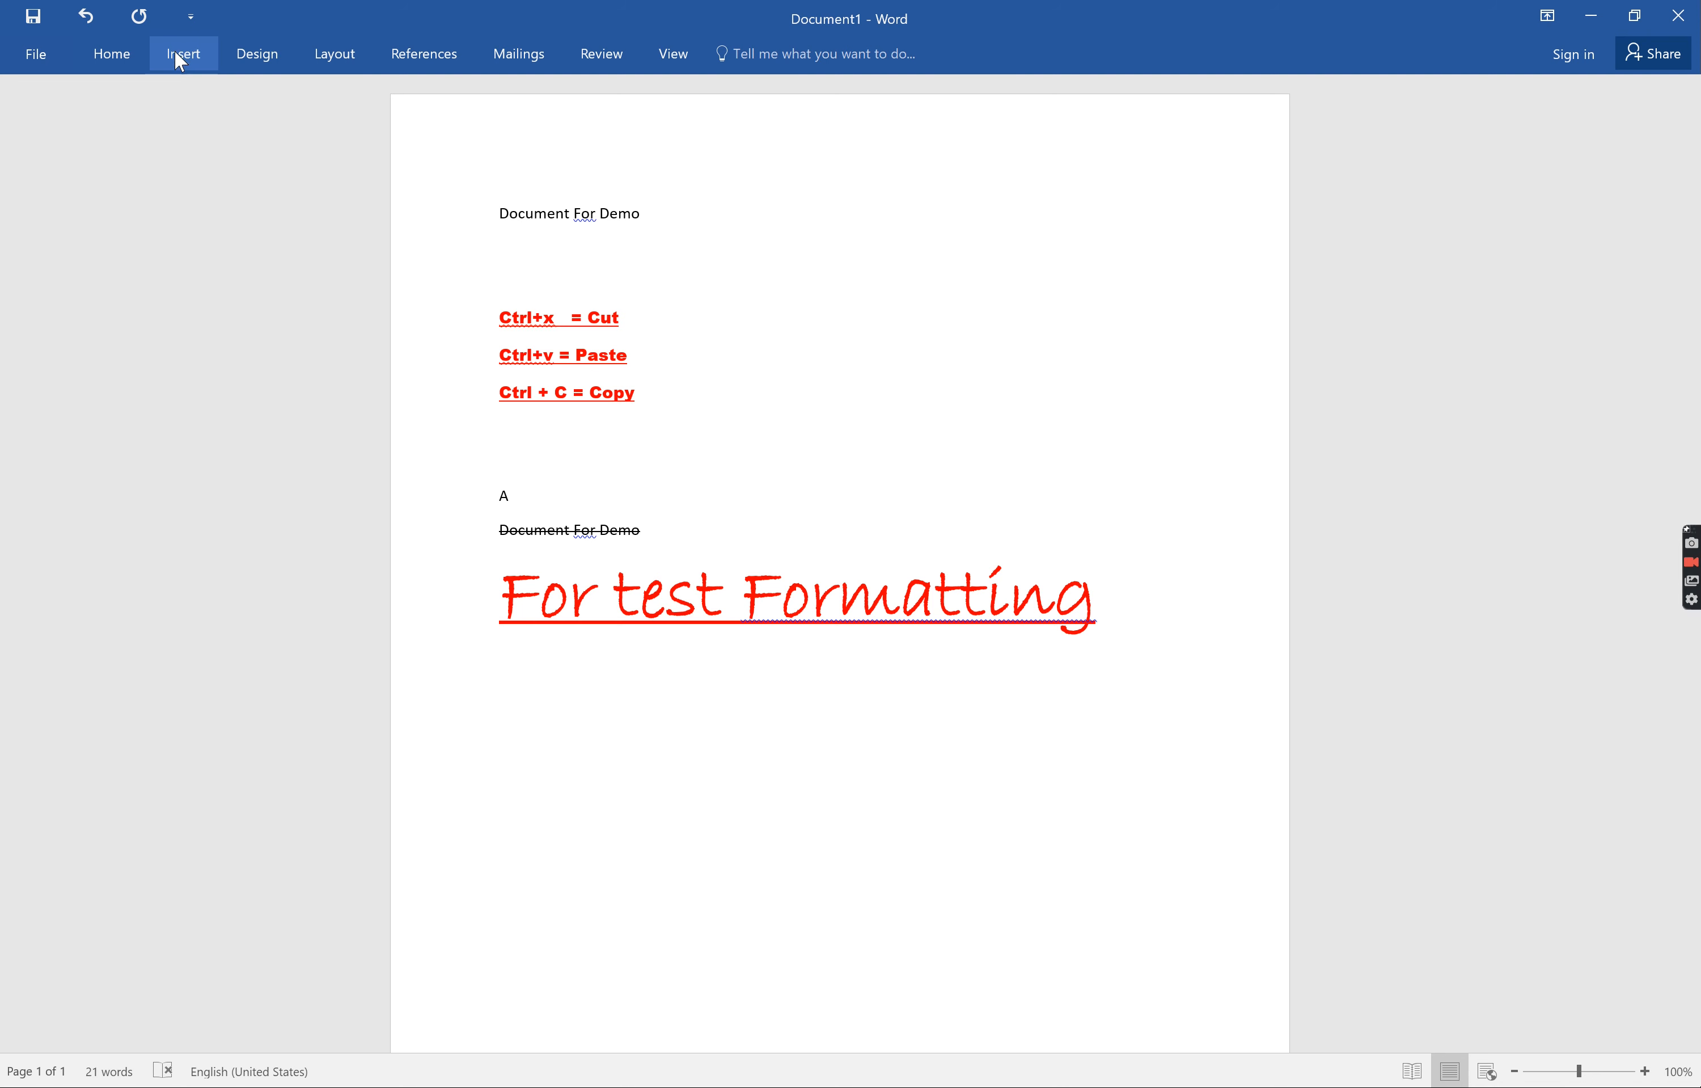
pyautogui.write('2')
# Step: Make the 2 in "A2" subscript and continue the subscript with "234"
pyautogui.click(111, 61)
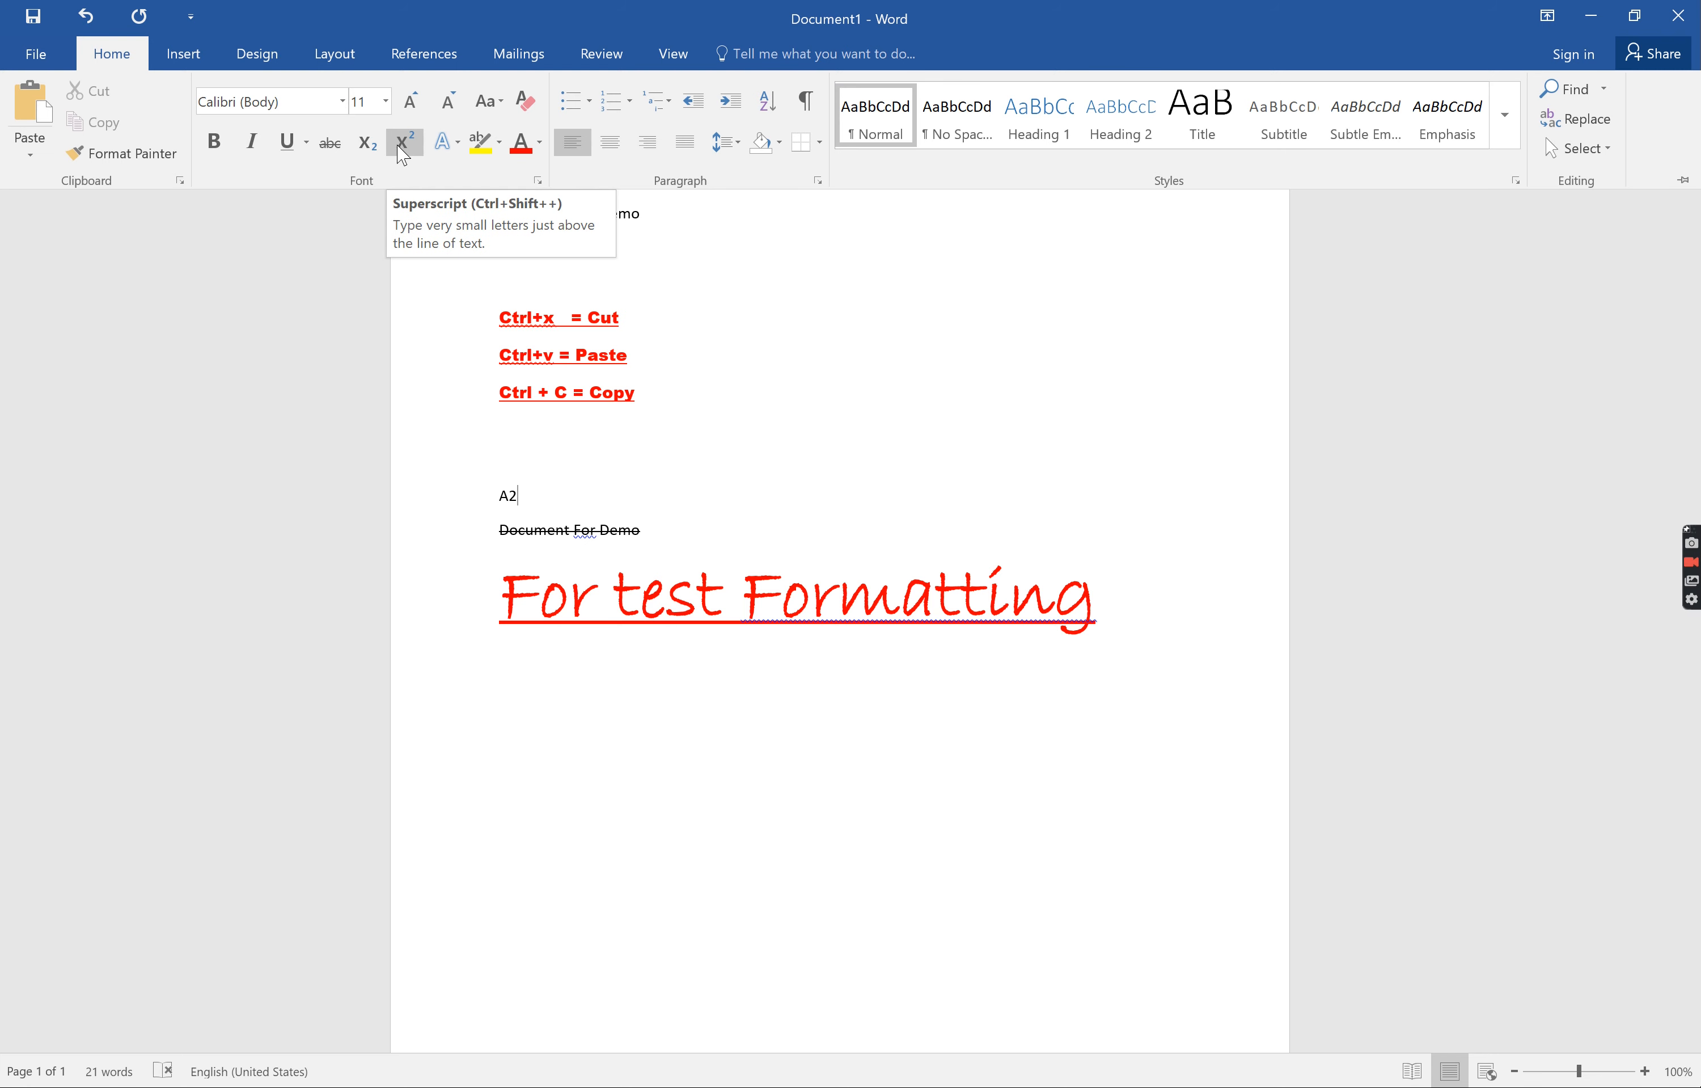
pyautogui.hotkey('ctrl', 'F1')
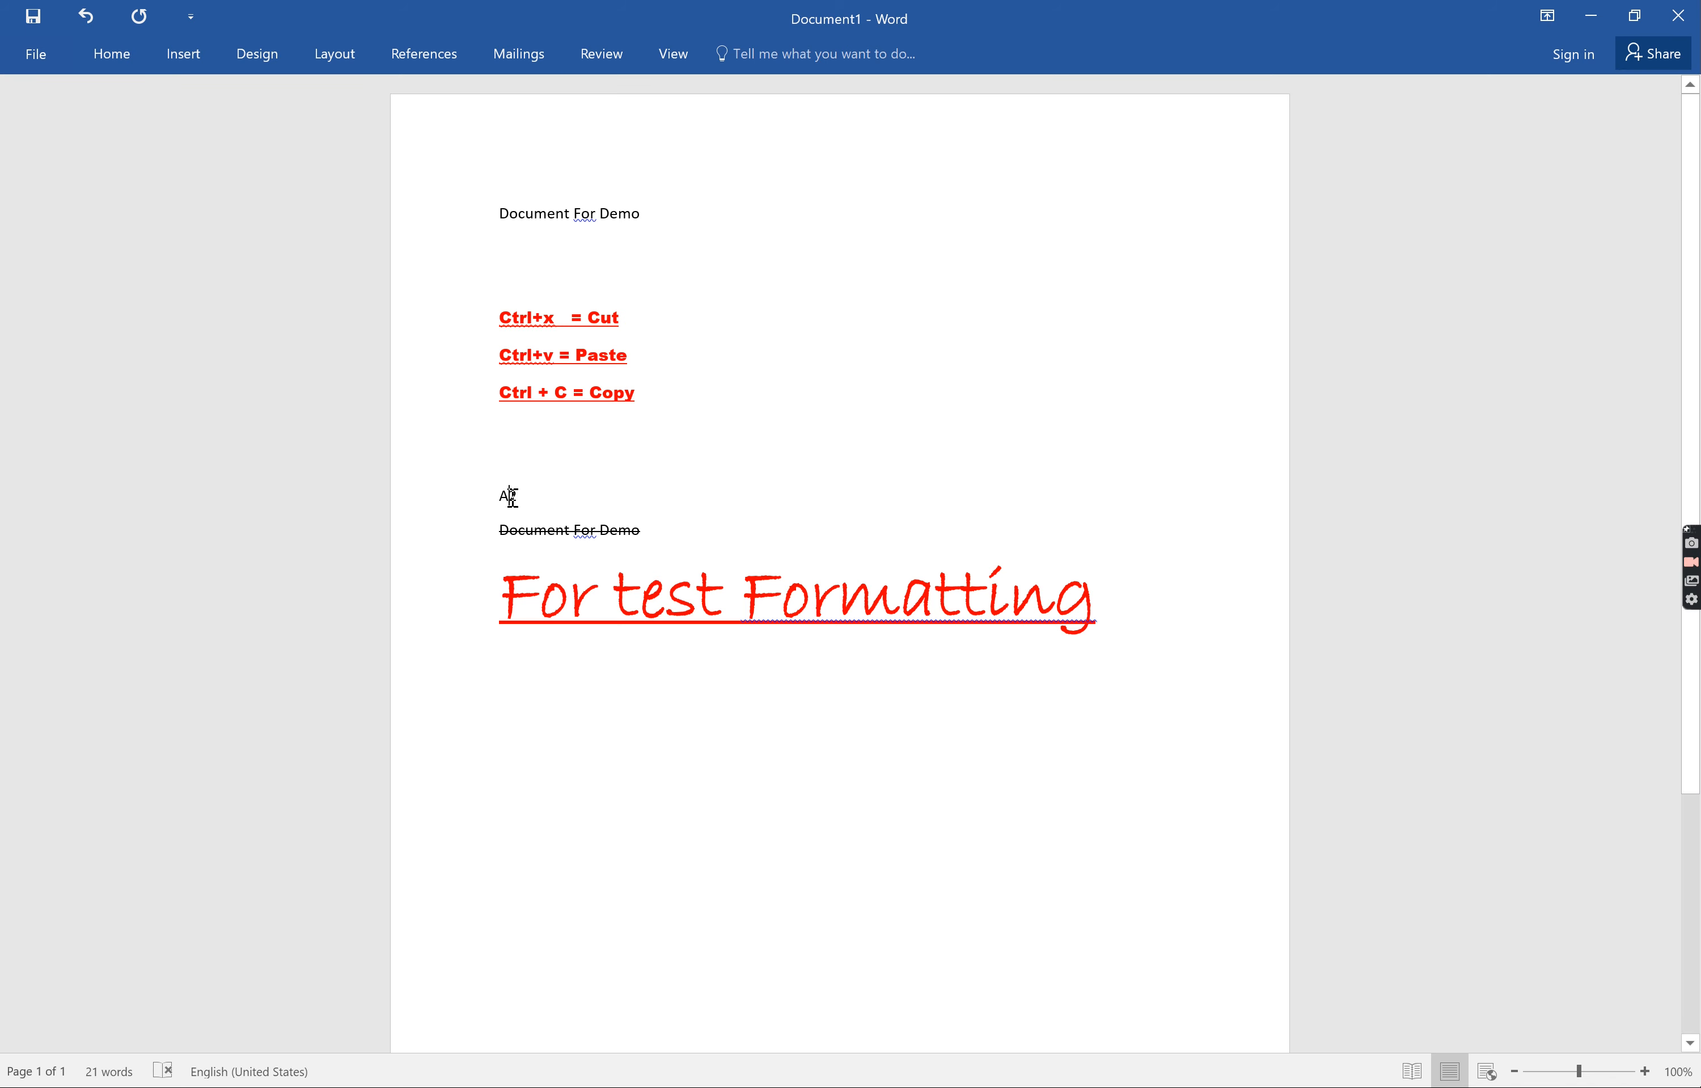
pyautogui.click(112, 57)
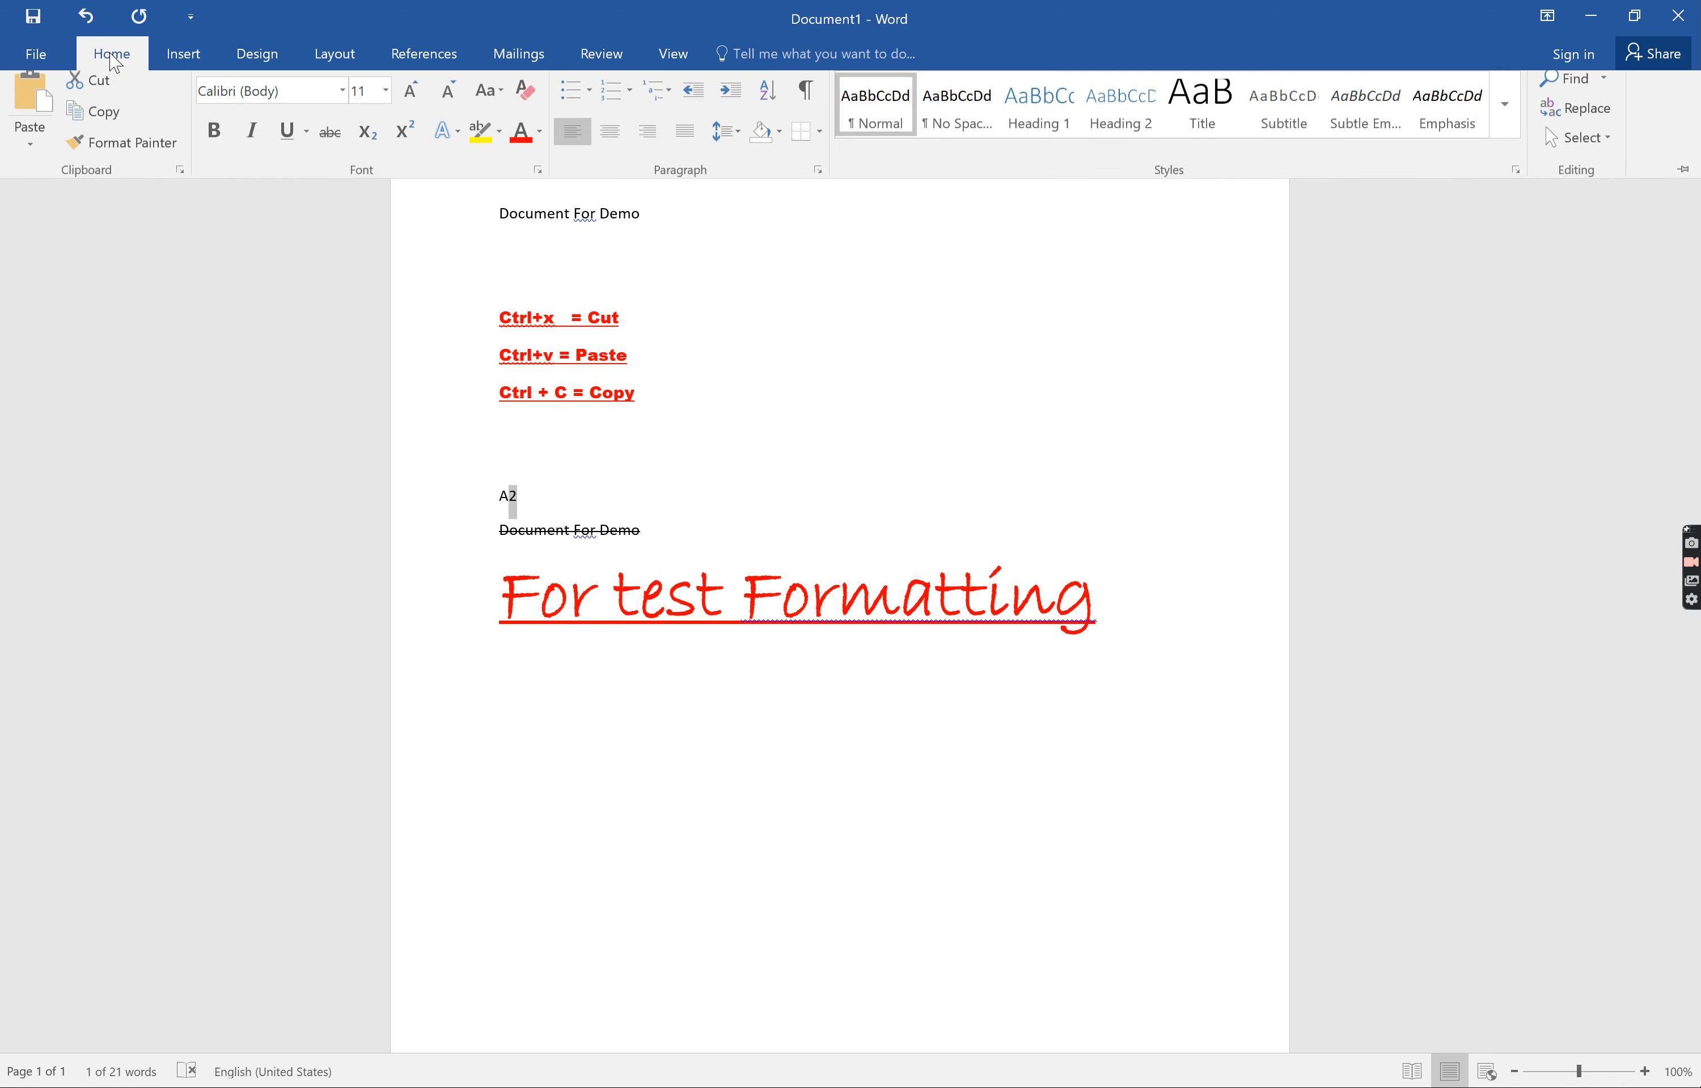
pyautogui.click(367, 143)
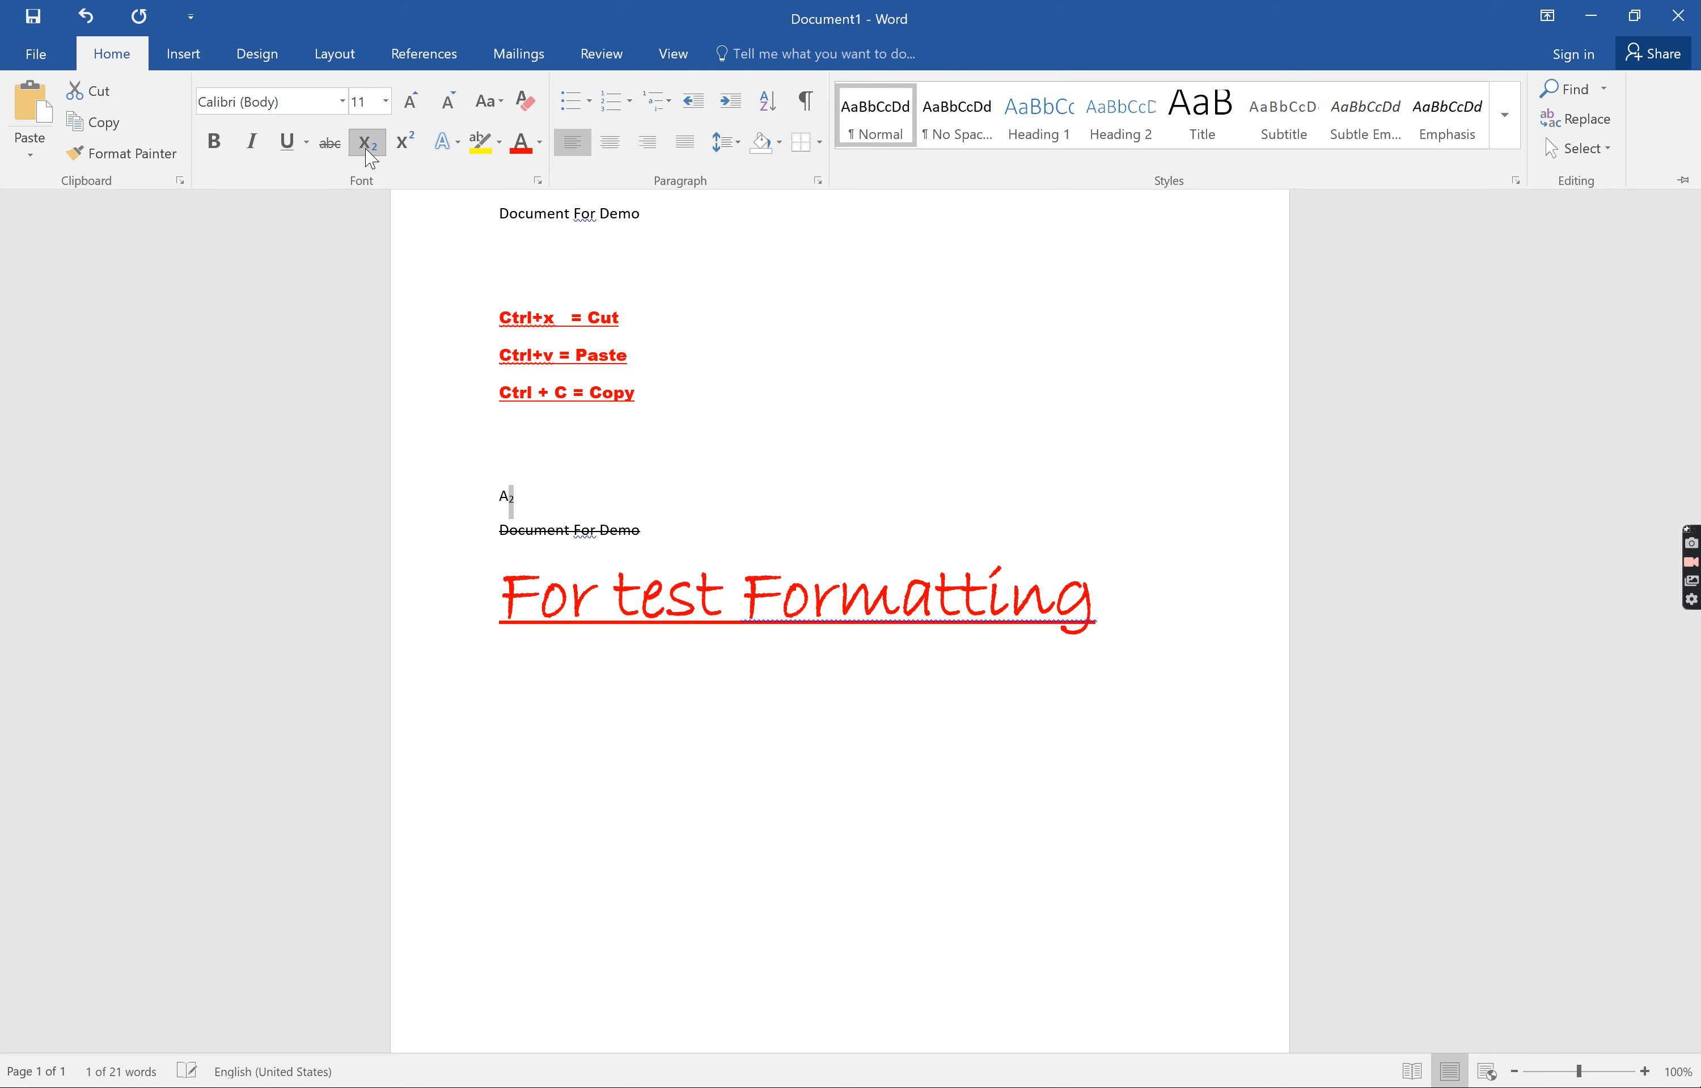
pyautogui.click(533, 500)
pyautogui.write('234')
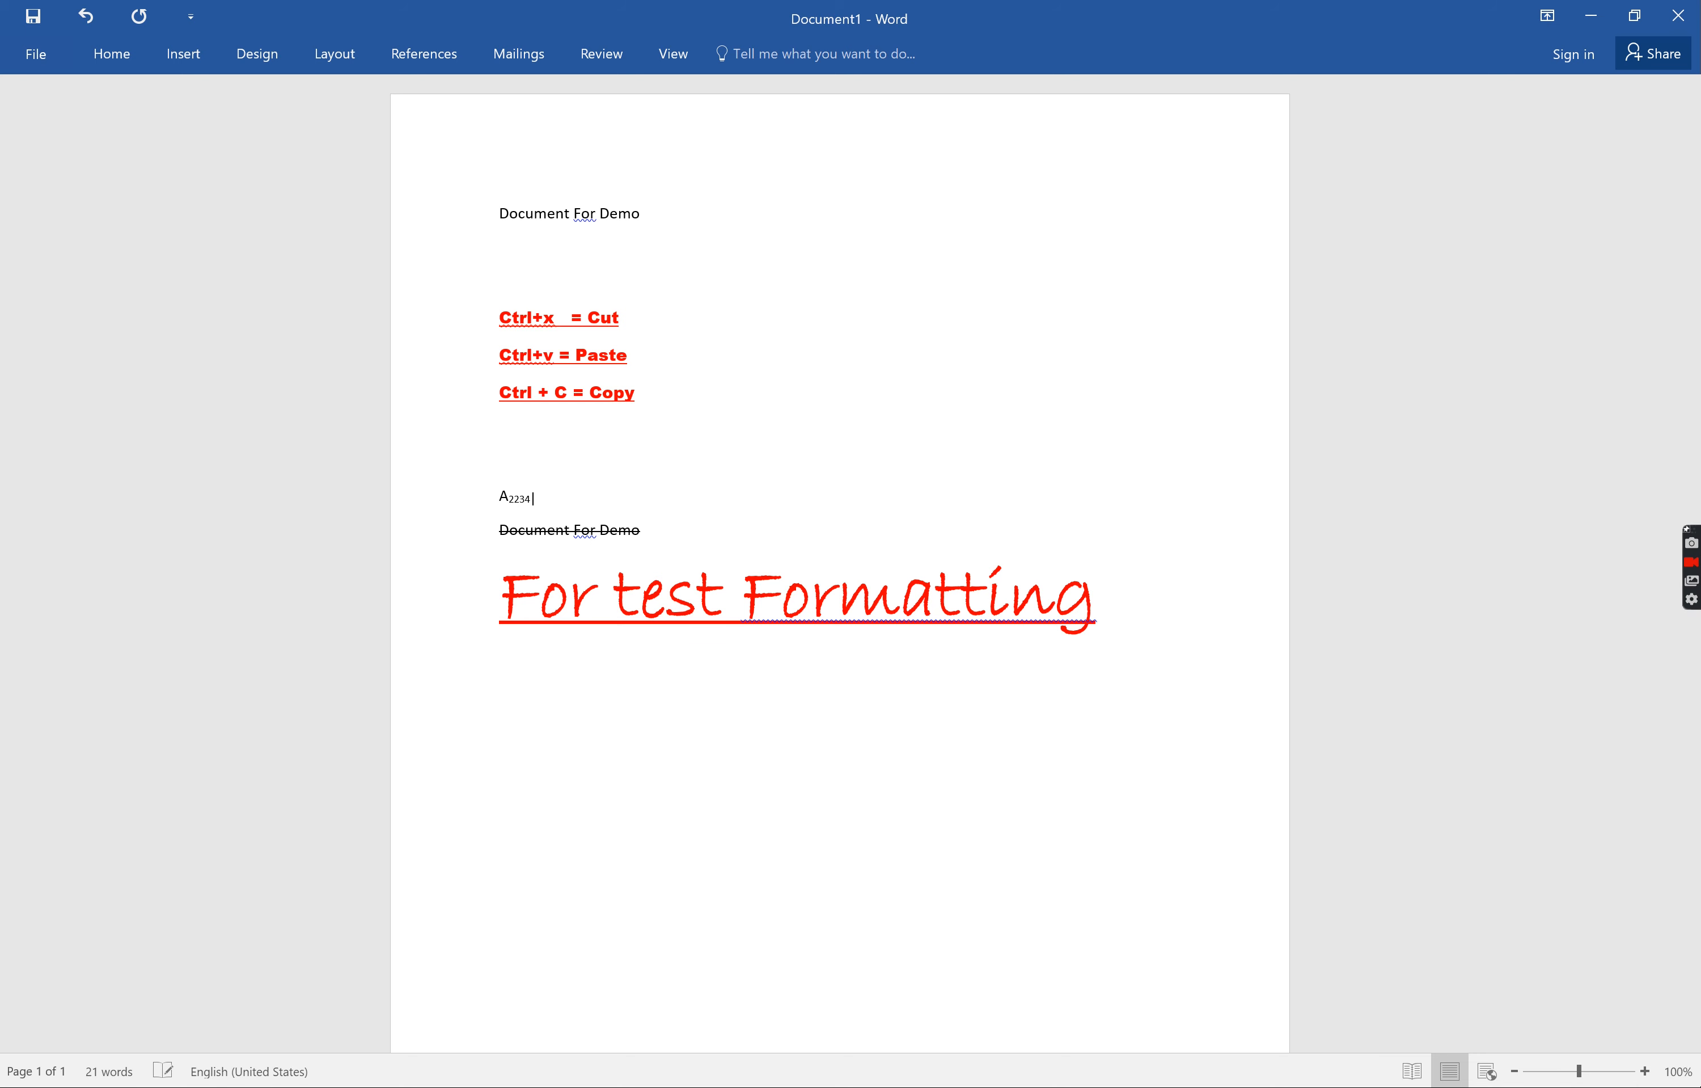
# Step: Add a line in the Normal style directly below the "A" line with subscript digits and enter "X" on it
pyautogui.click(111, 67)
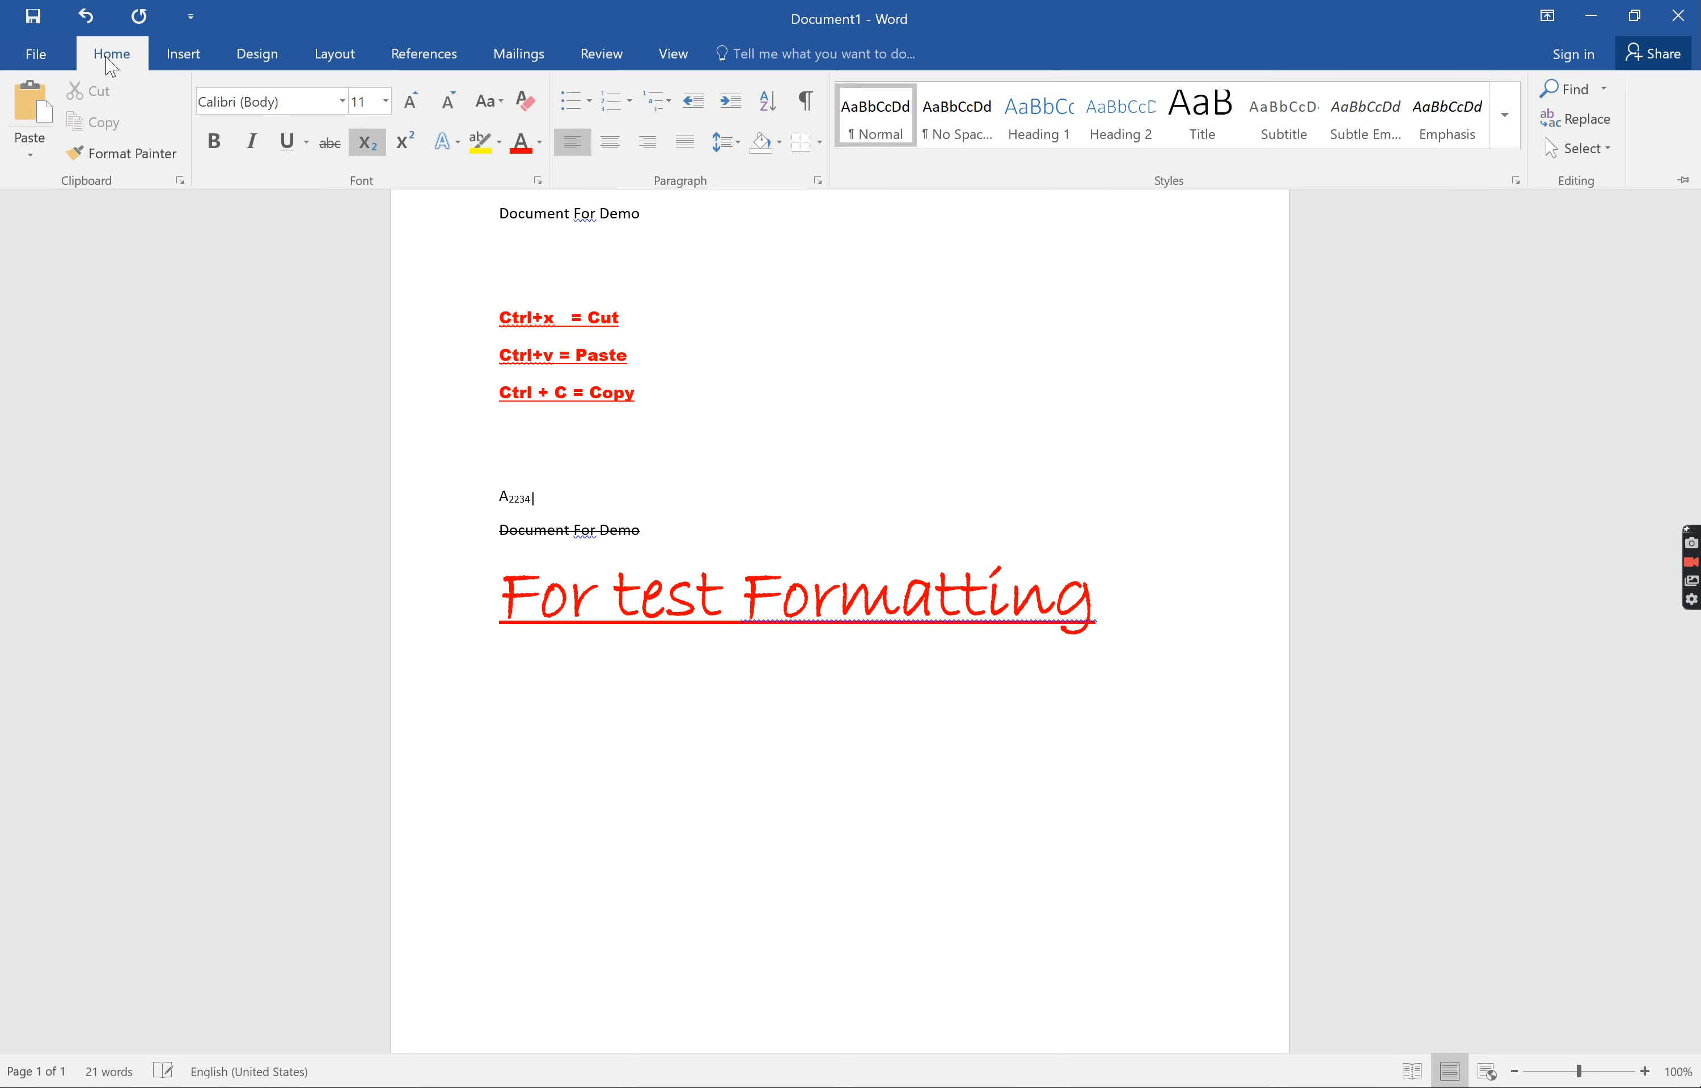
pyautogui.click(873, 123)
pyautogui.click(870, 115)
pyautogui.click(869, 110)
pyautogui.click(545, 500)
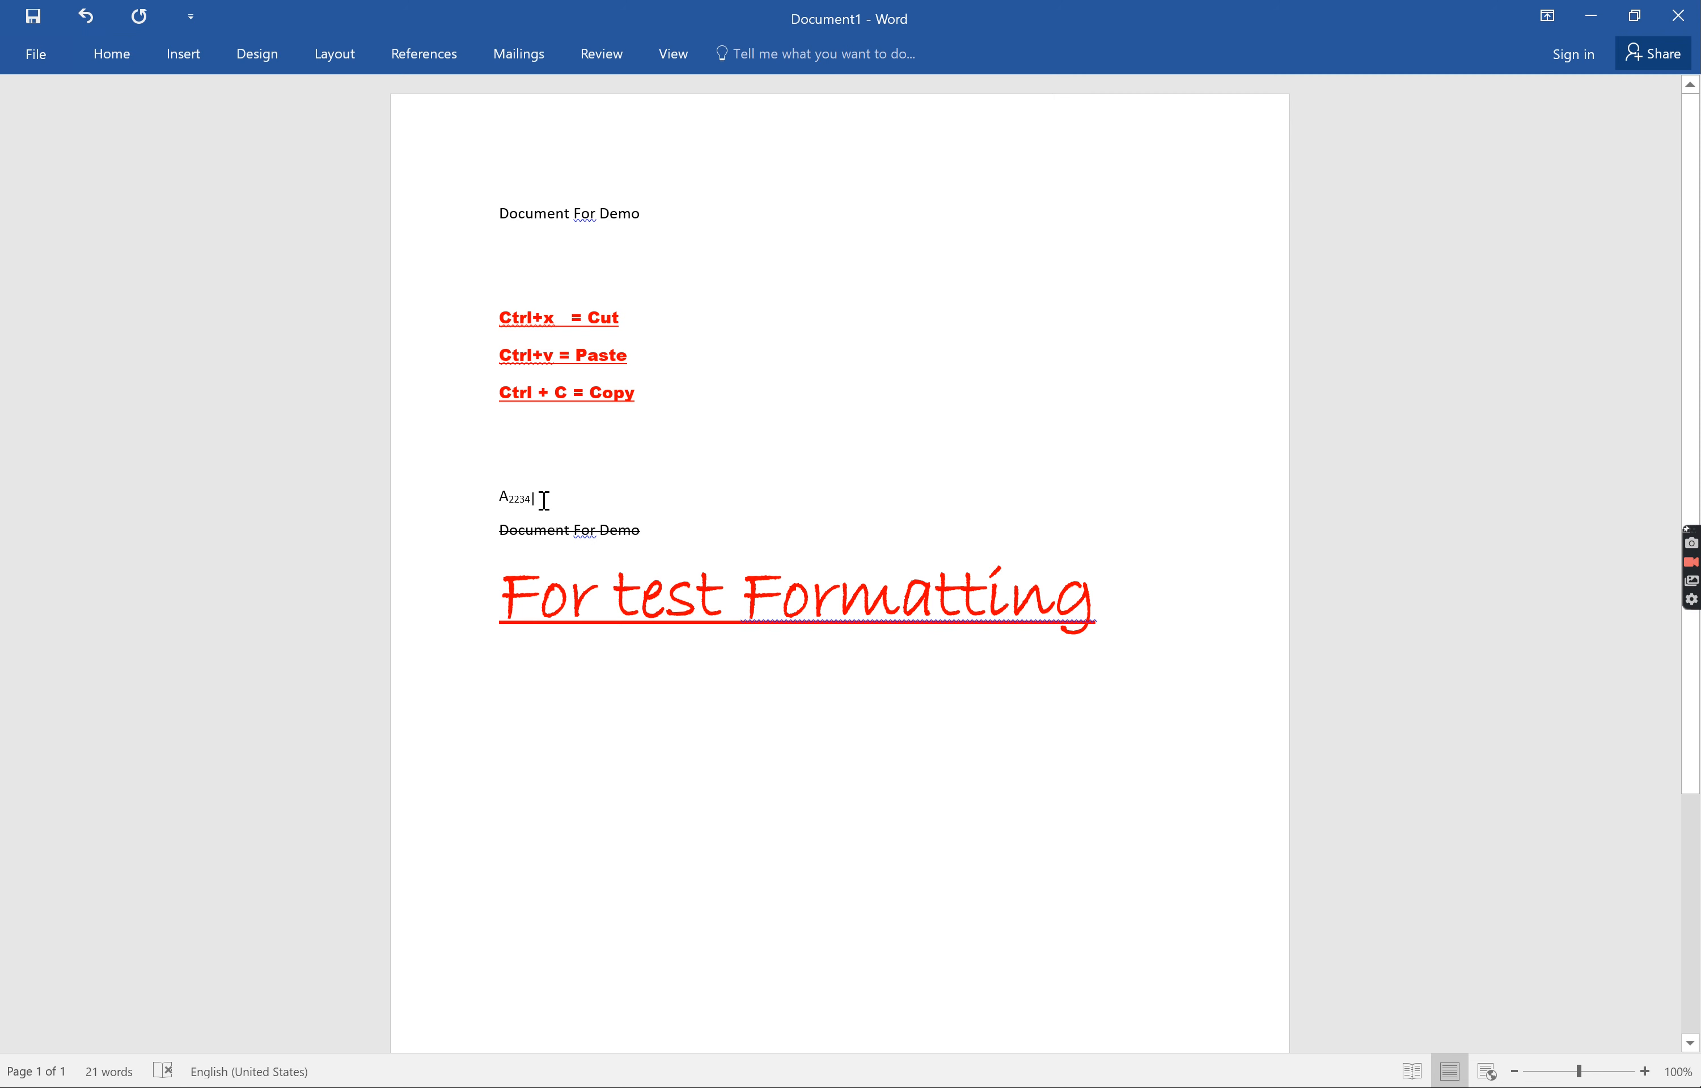
pyautogui.press('Return')
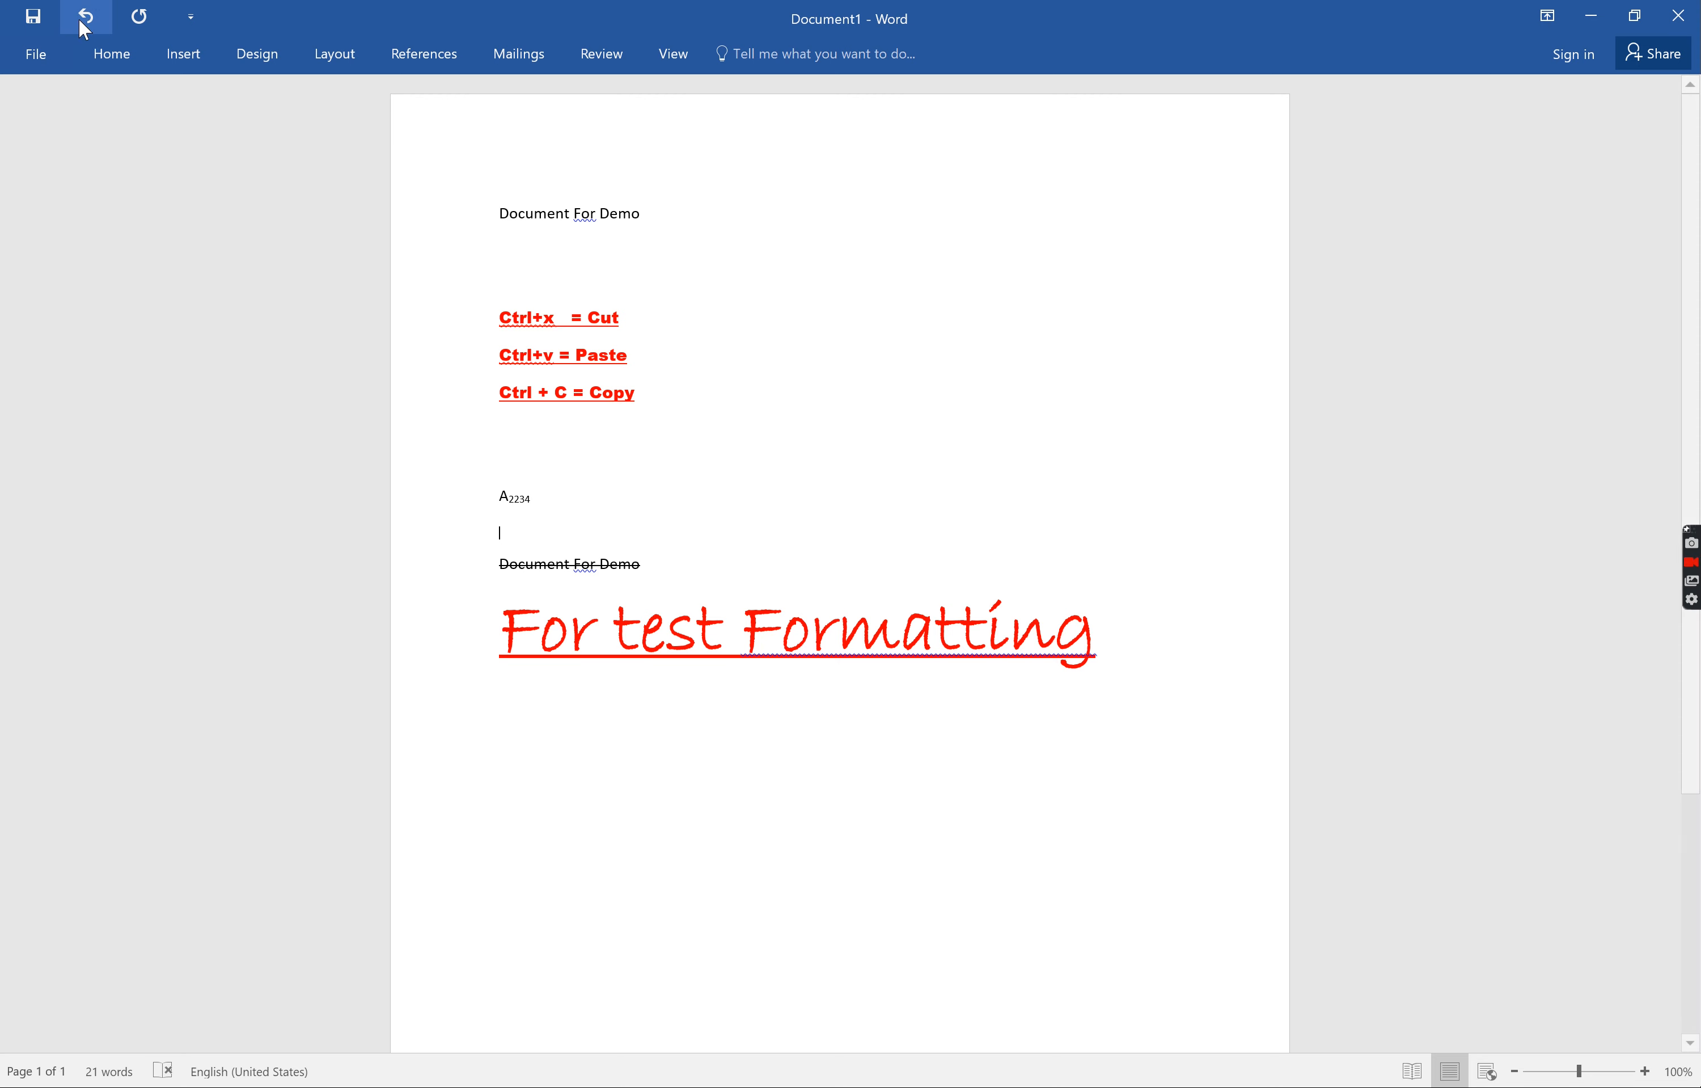
pyautogui.click(113, 55)
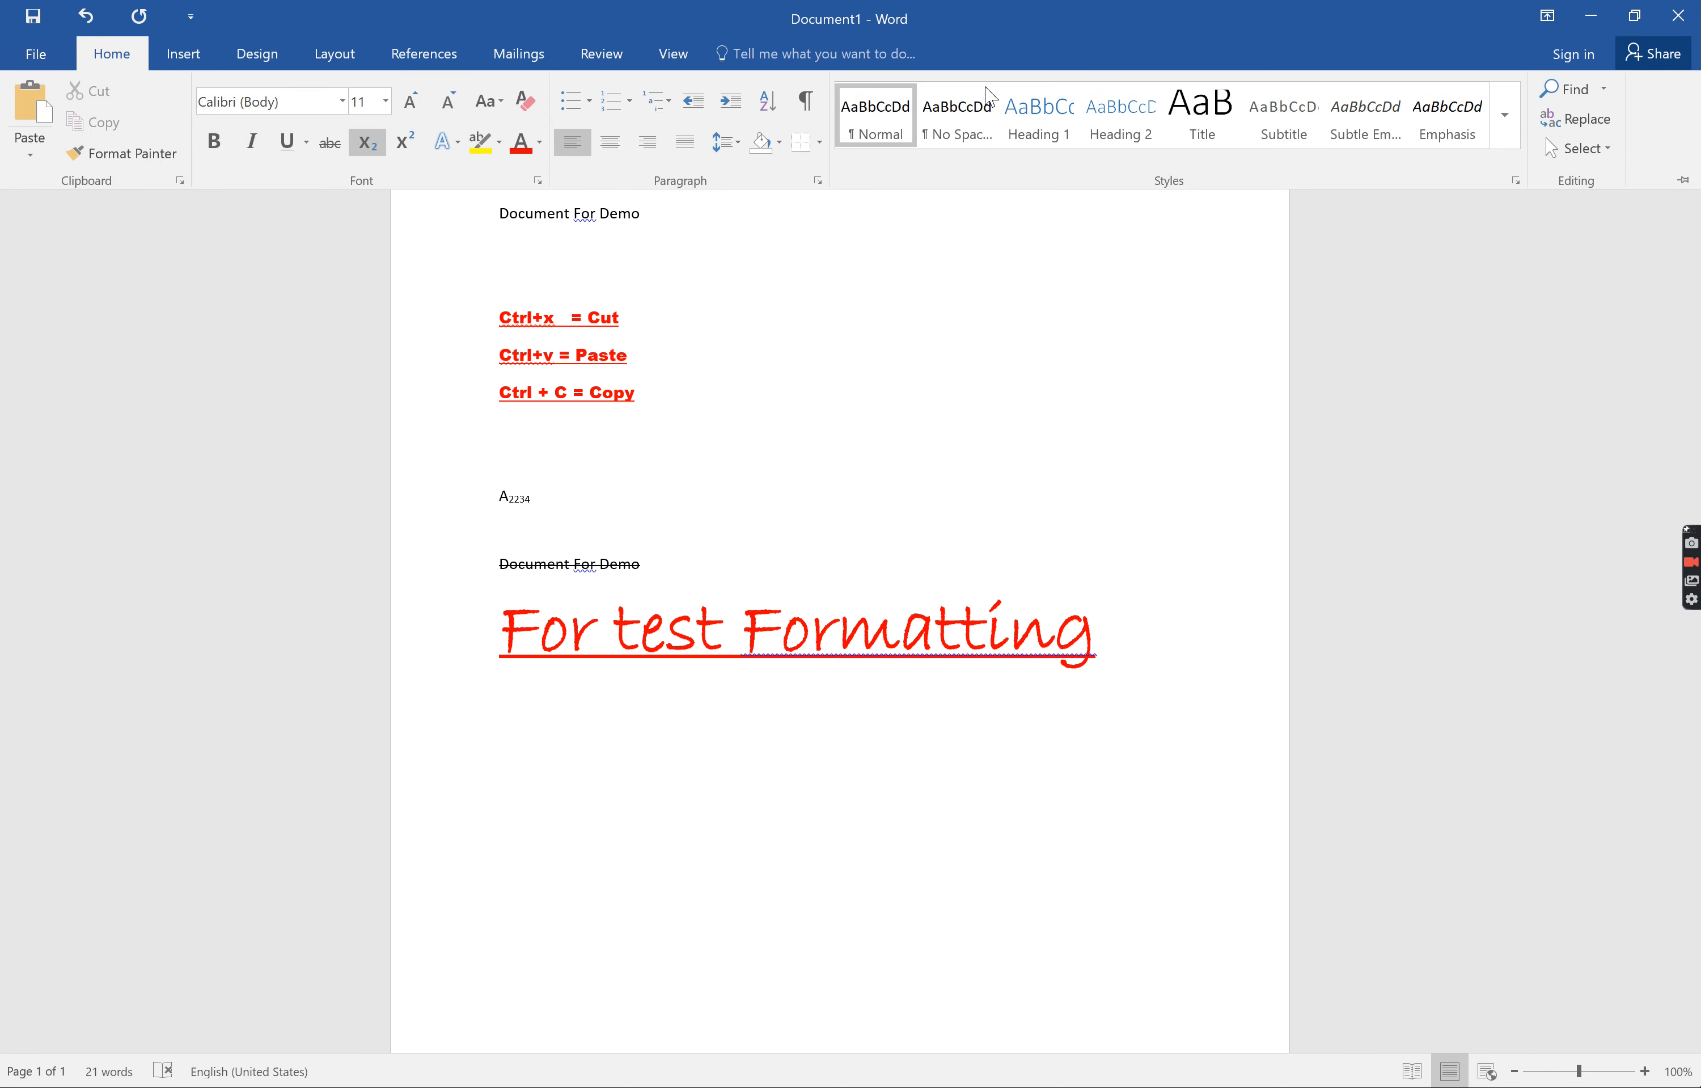
pyautogui.click(966, 112)
pyautogui.click(878, 121)
pyautogui.write('X')
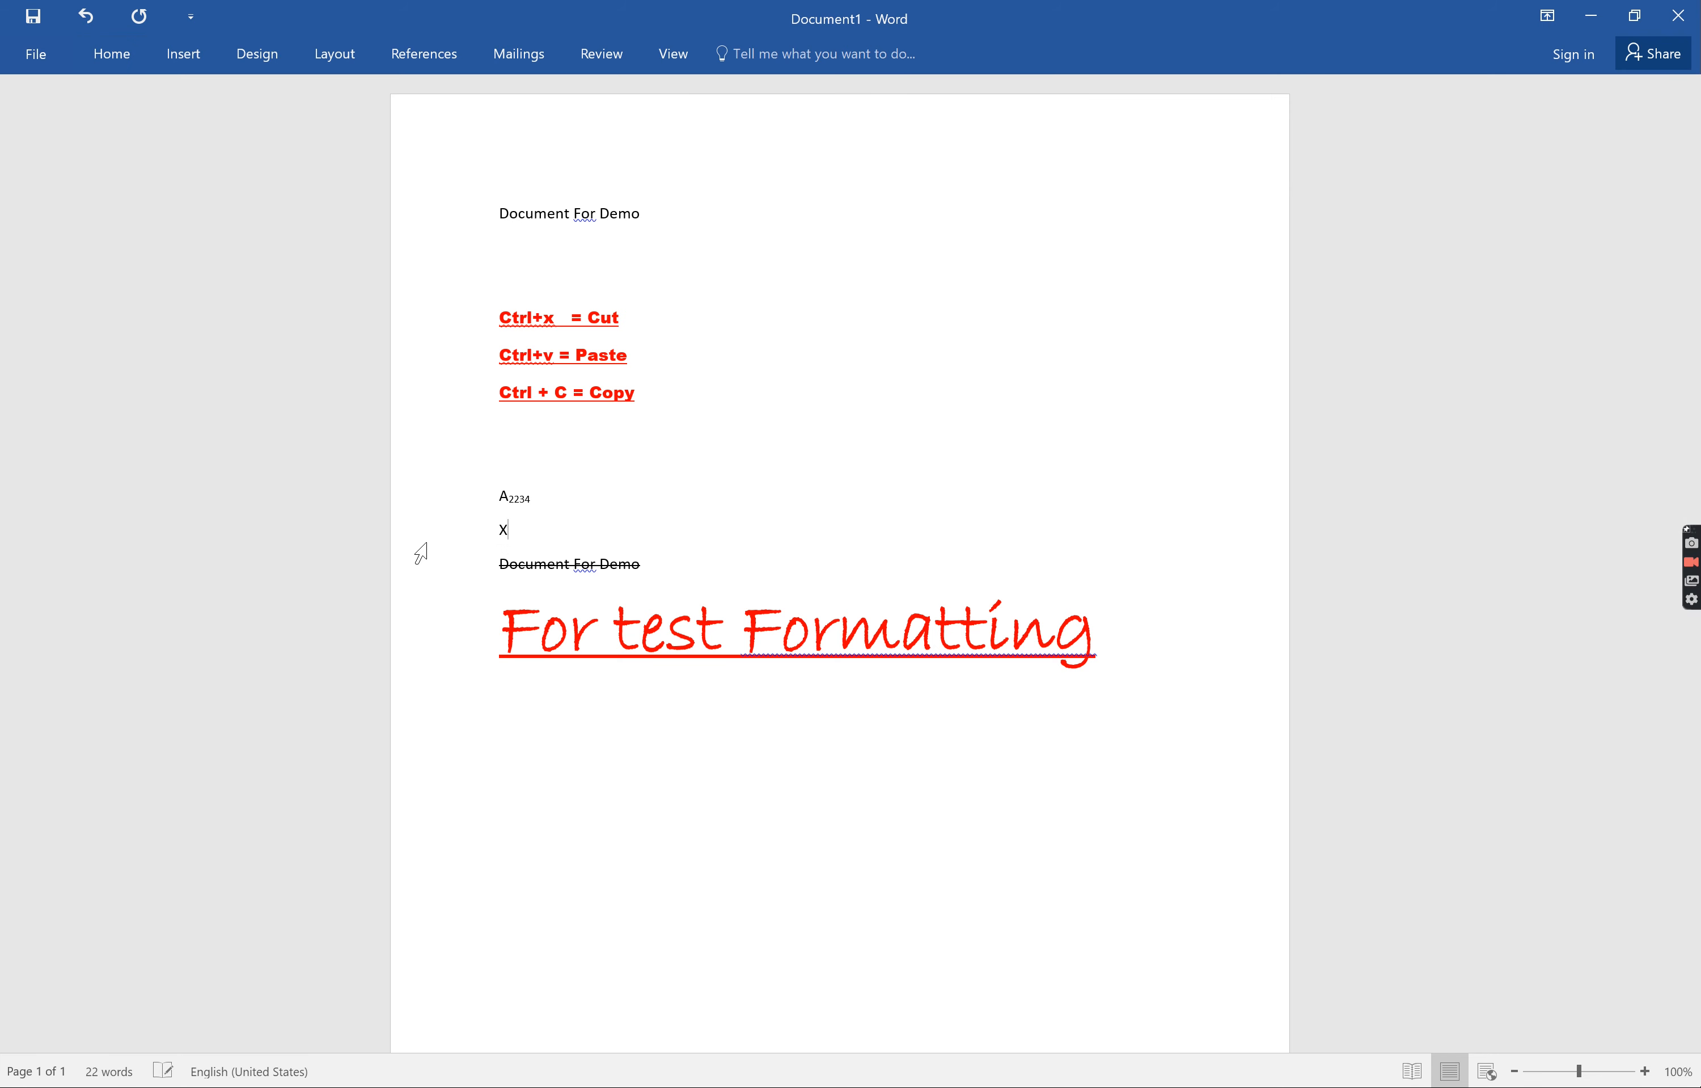
# Step: Add a superscript "3" directly after the "X"
pyautogui.click(114, 63)
pyautogui.click(405, 149)
pyautogui.write('2')
pyautogui.press('BackSpace')
pyautogui.press('BackSpace')
pyautogui.press('BackSpace')
pyautogui.write('3')
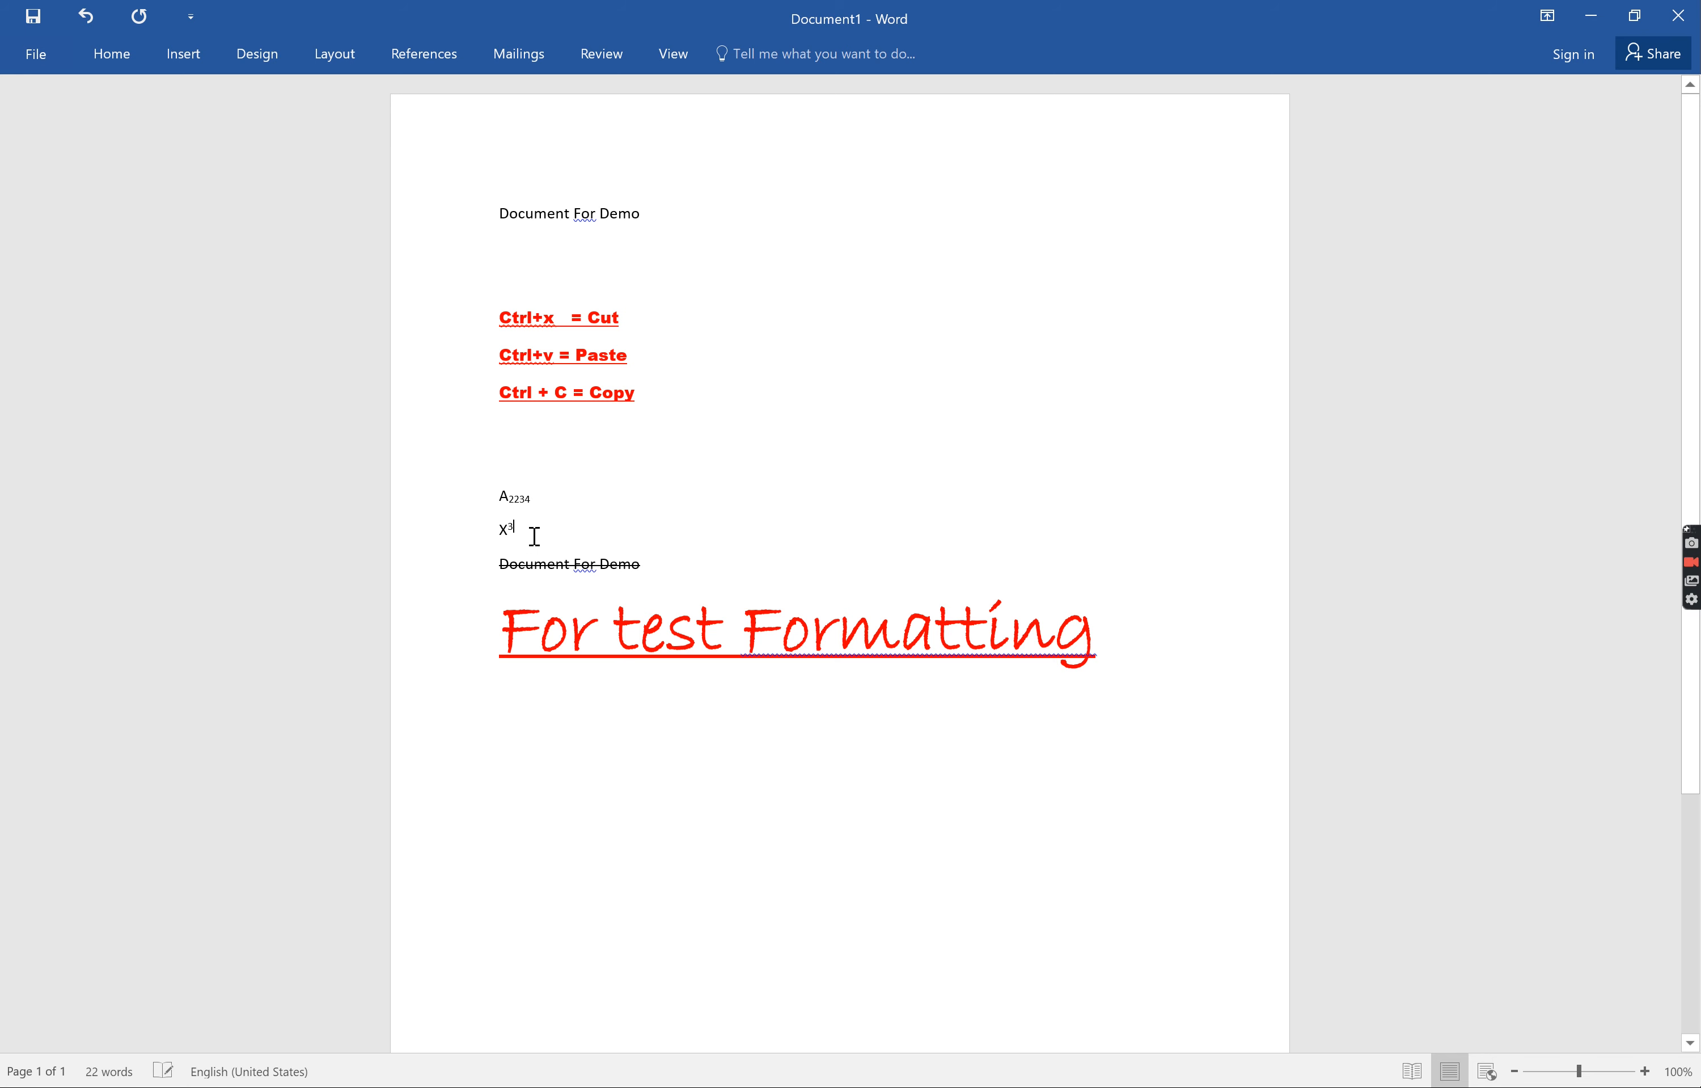
# Step: Insert an empty line below the "X" line, try the Heading 1 style on it, and return it to Normal
pyautogui.press('Return')
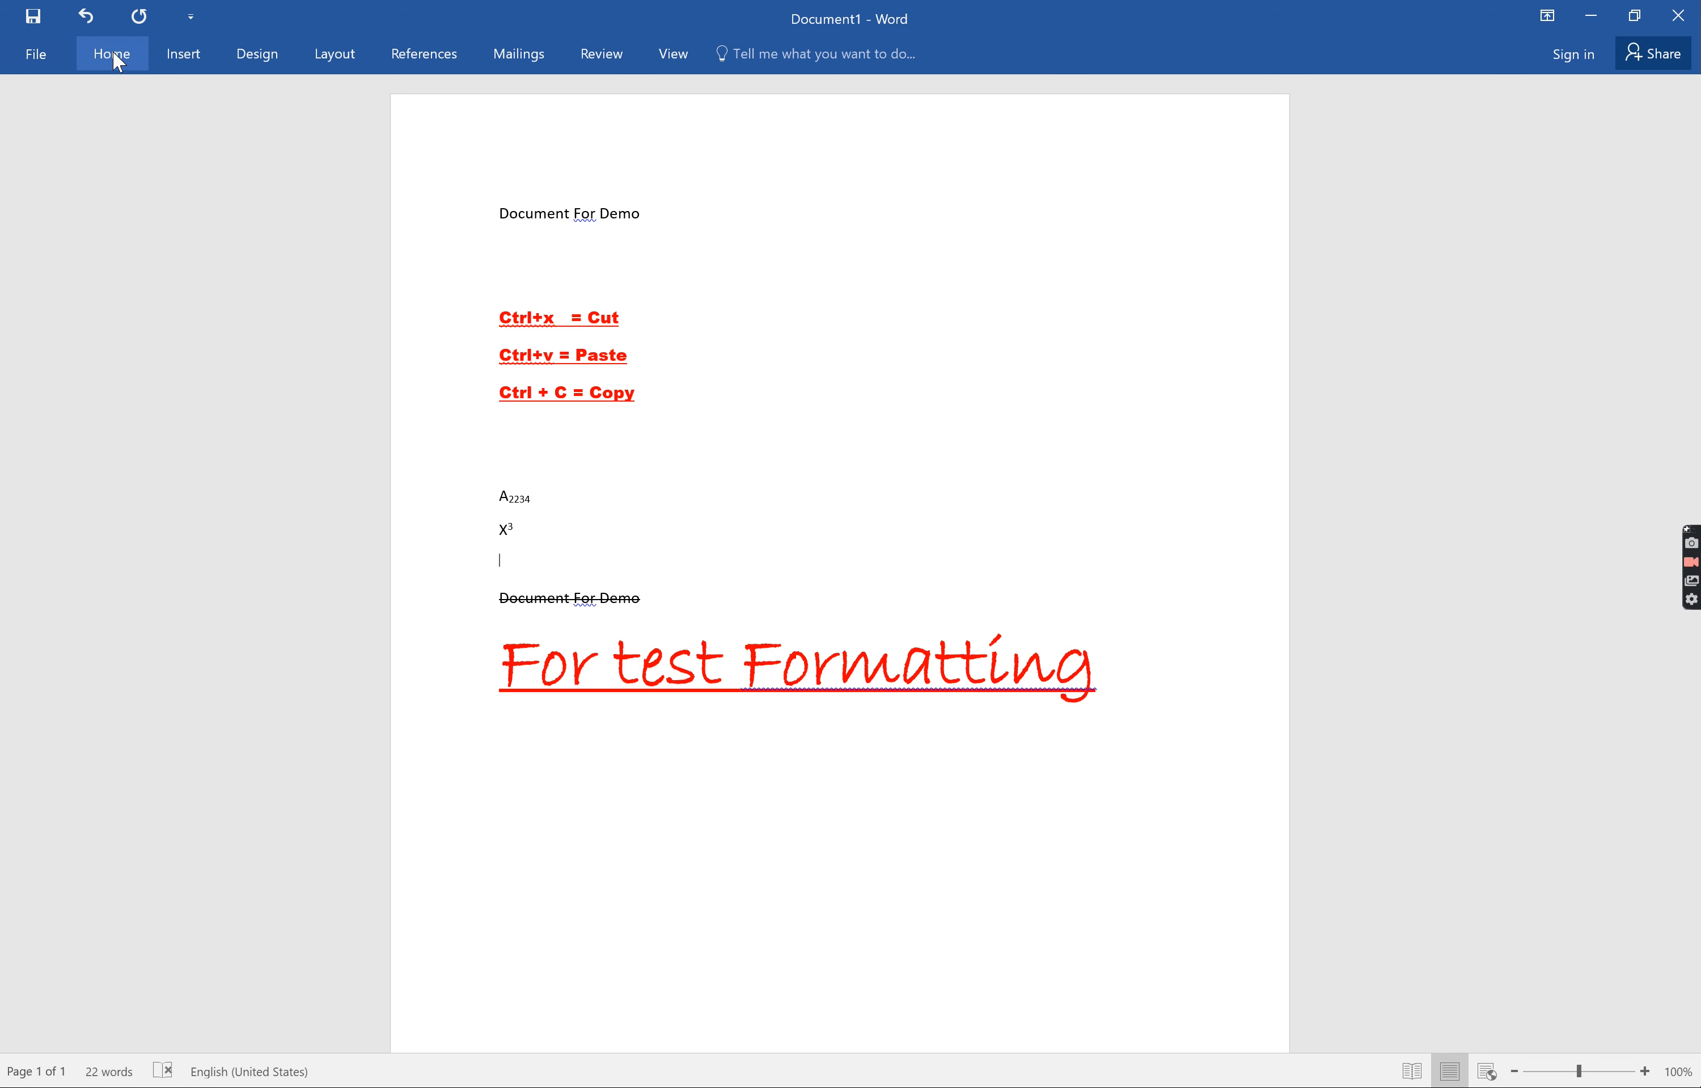
pyautogui.click(115, 55)
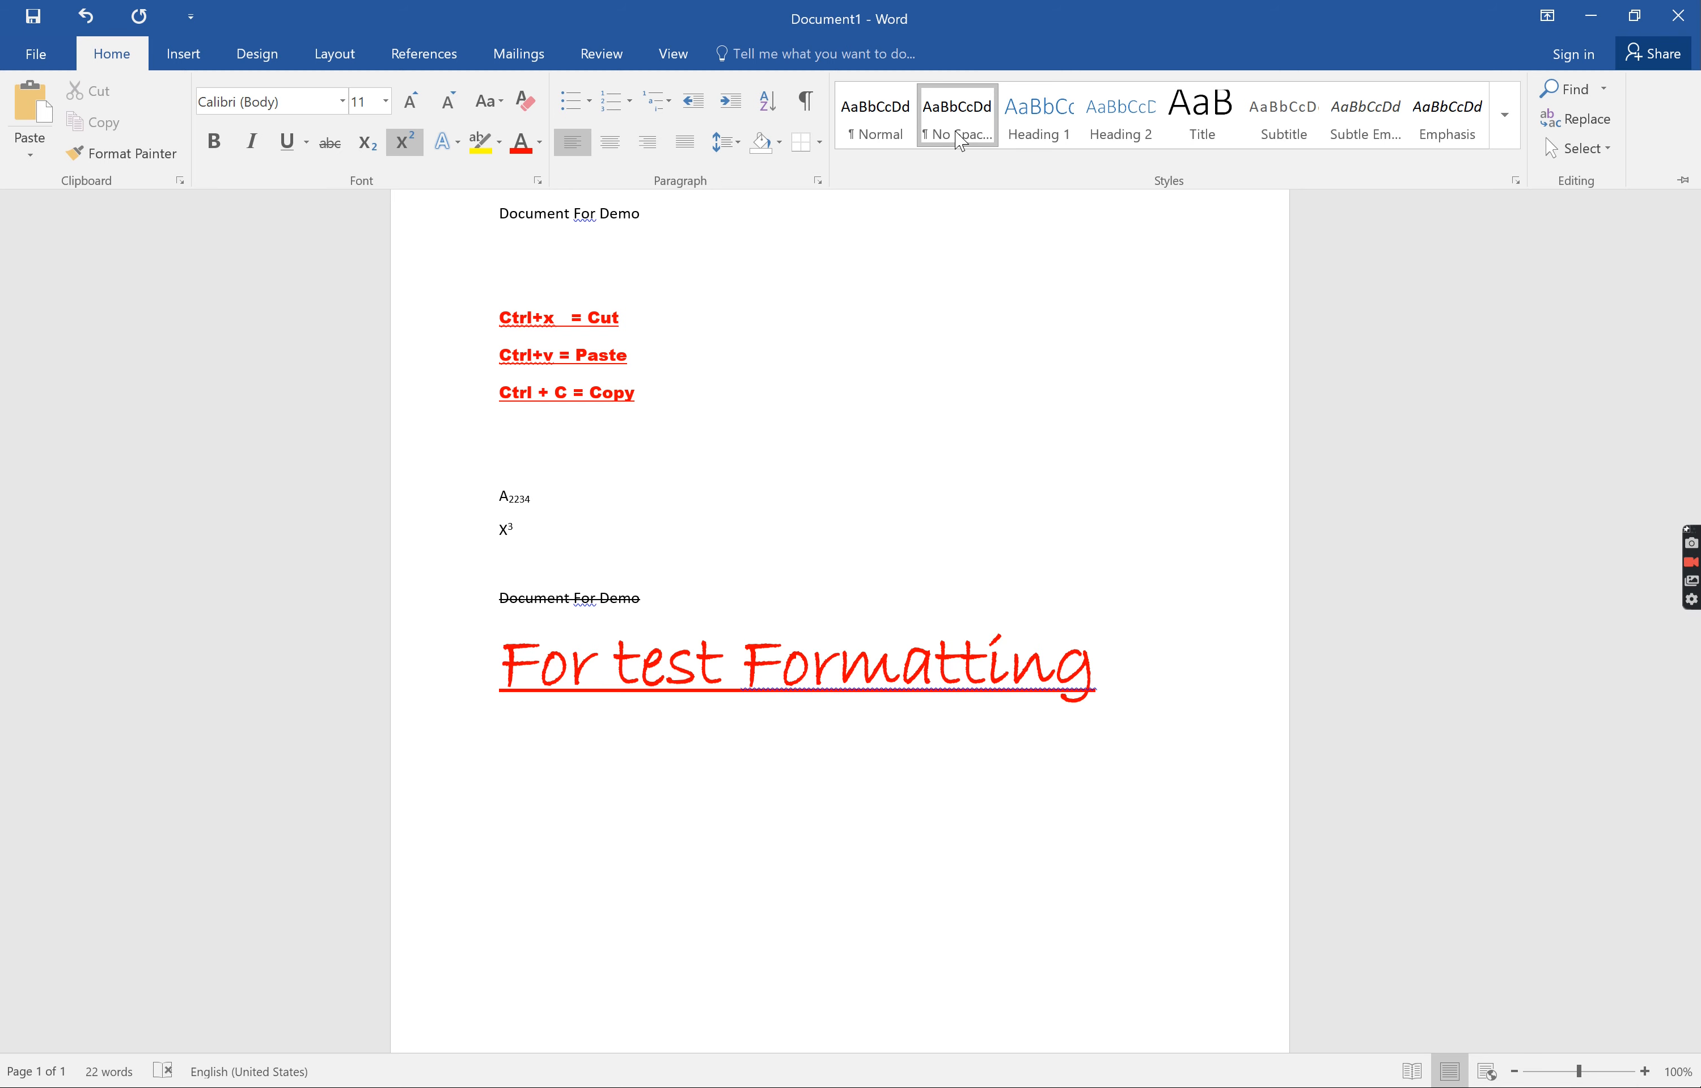
pyautogui.click(1040, 118)
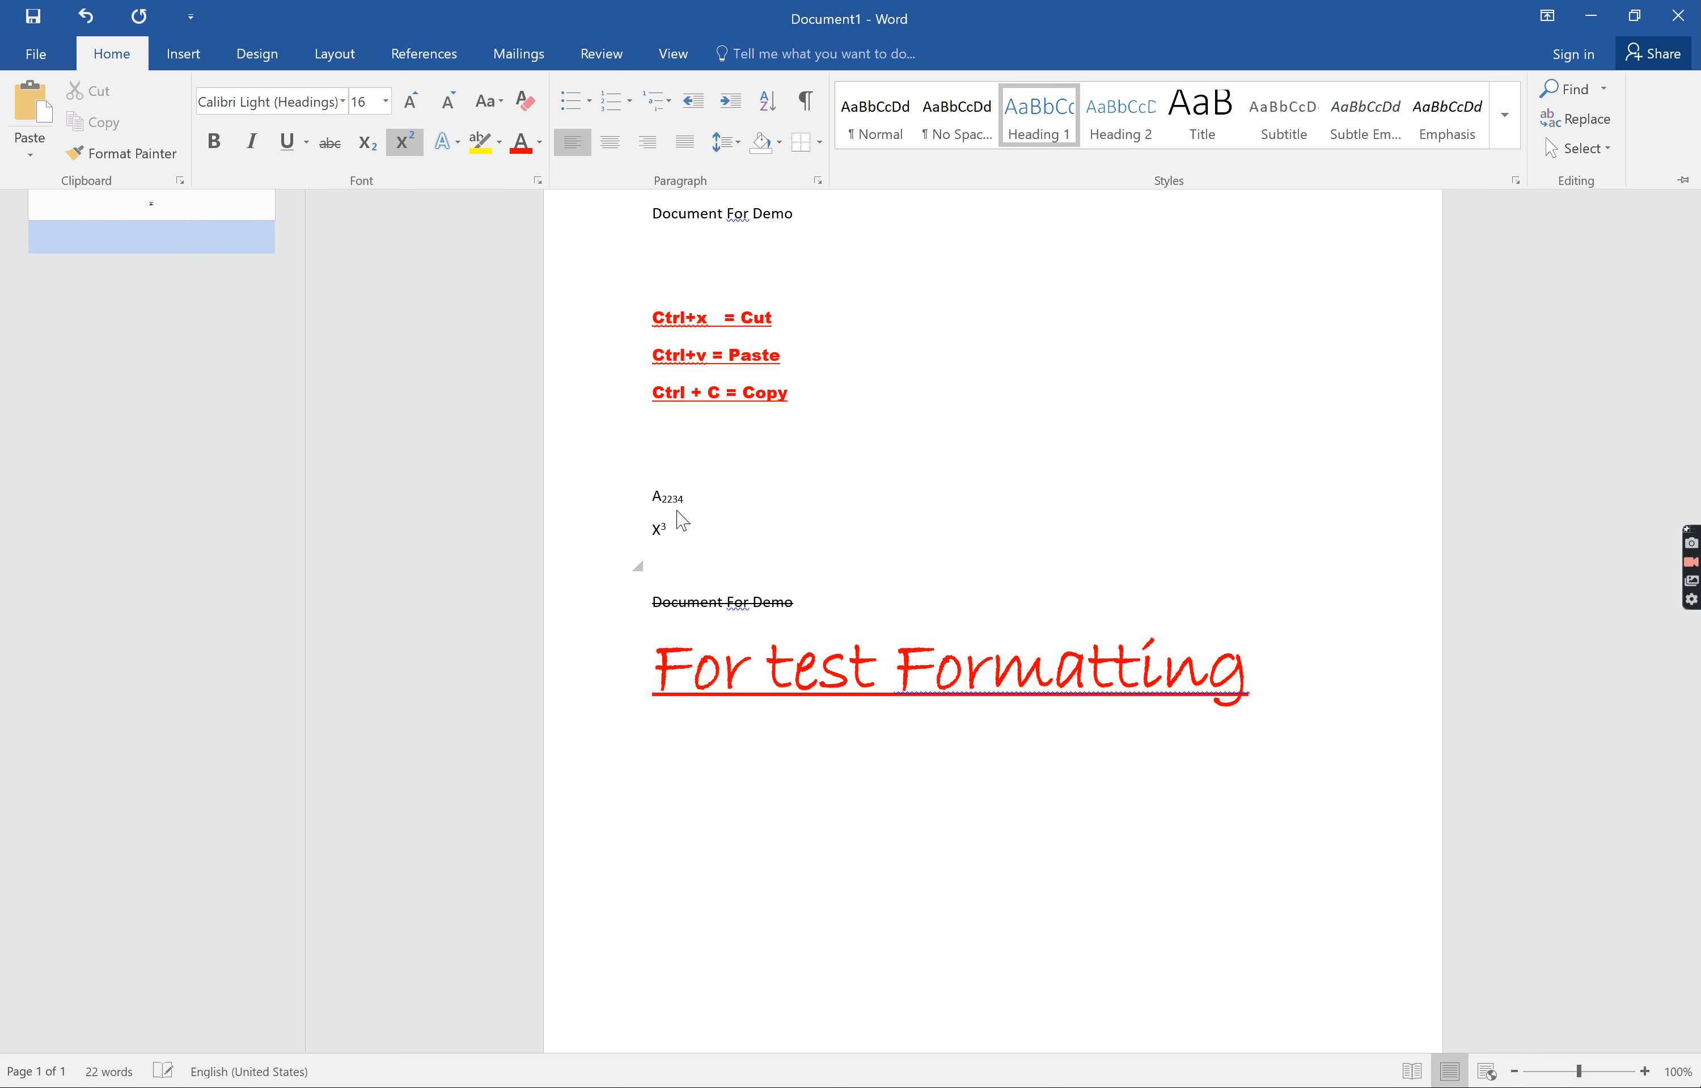
pyautogui.click(876, 134)
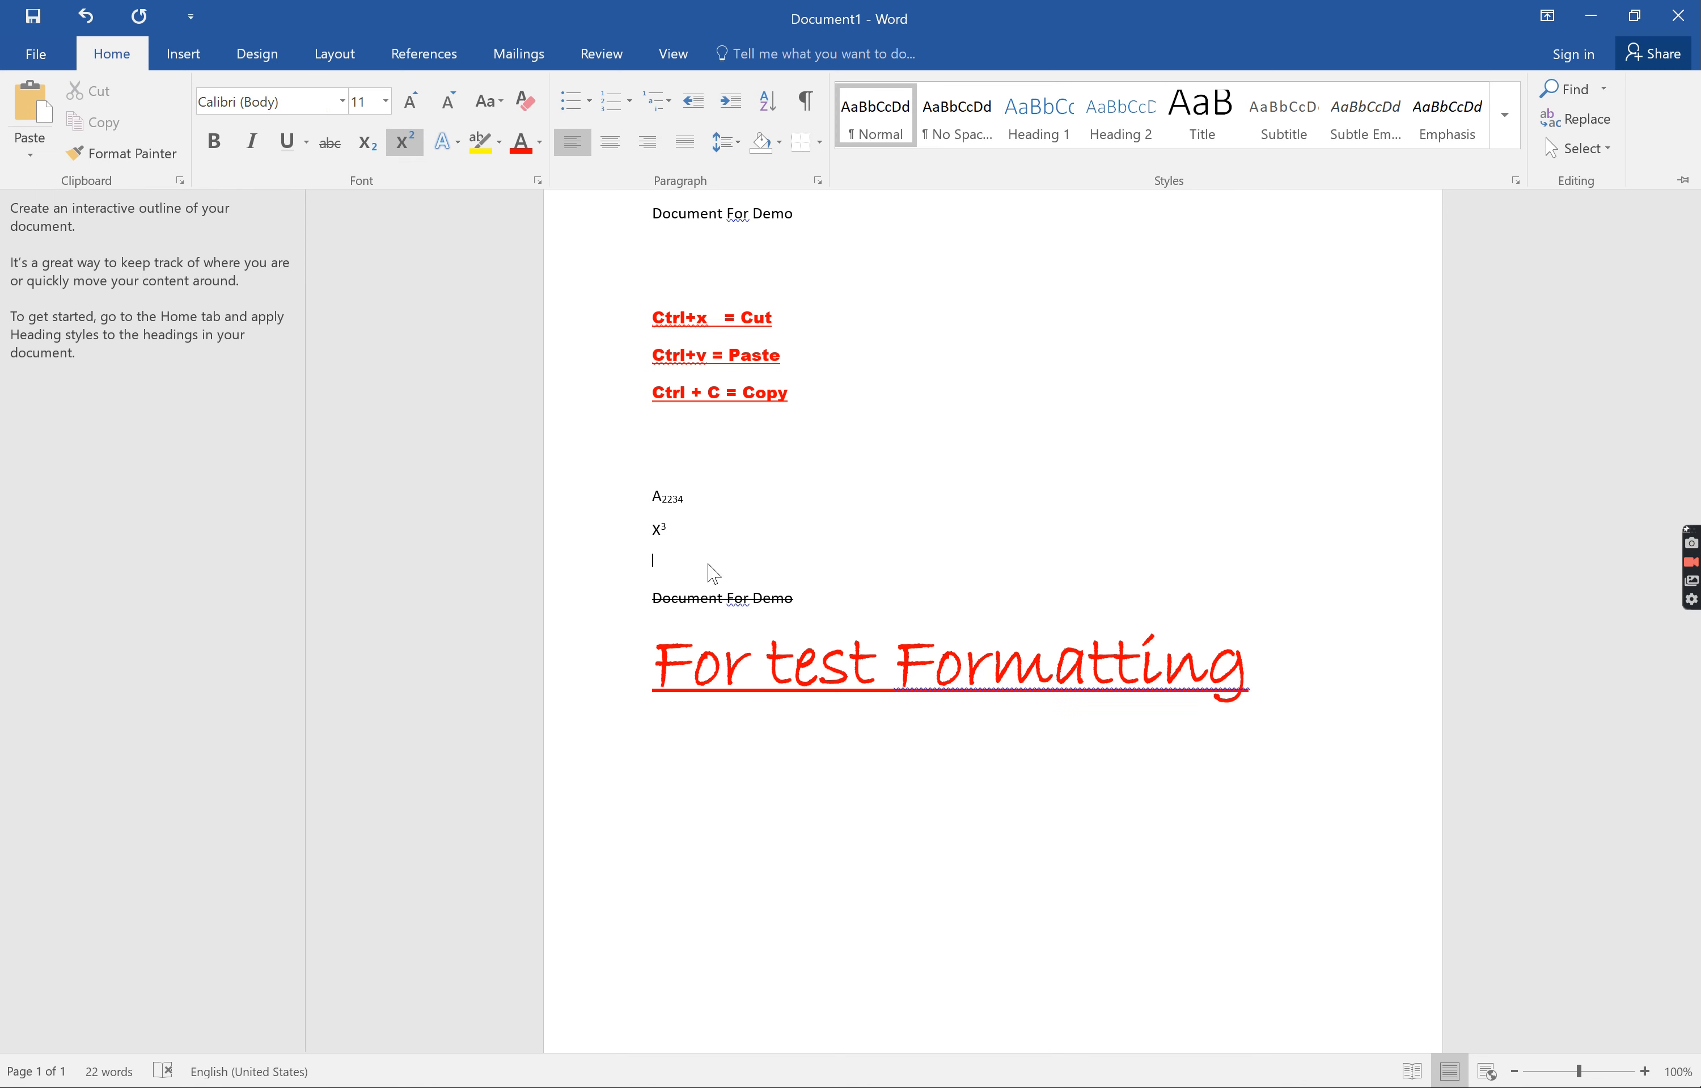
# Step: Enter the trial digits "232382" on the empty line below the "X" line and delete them
pyautogui.write('232382')
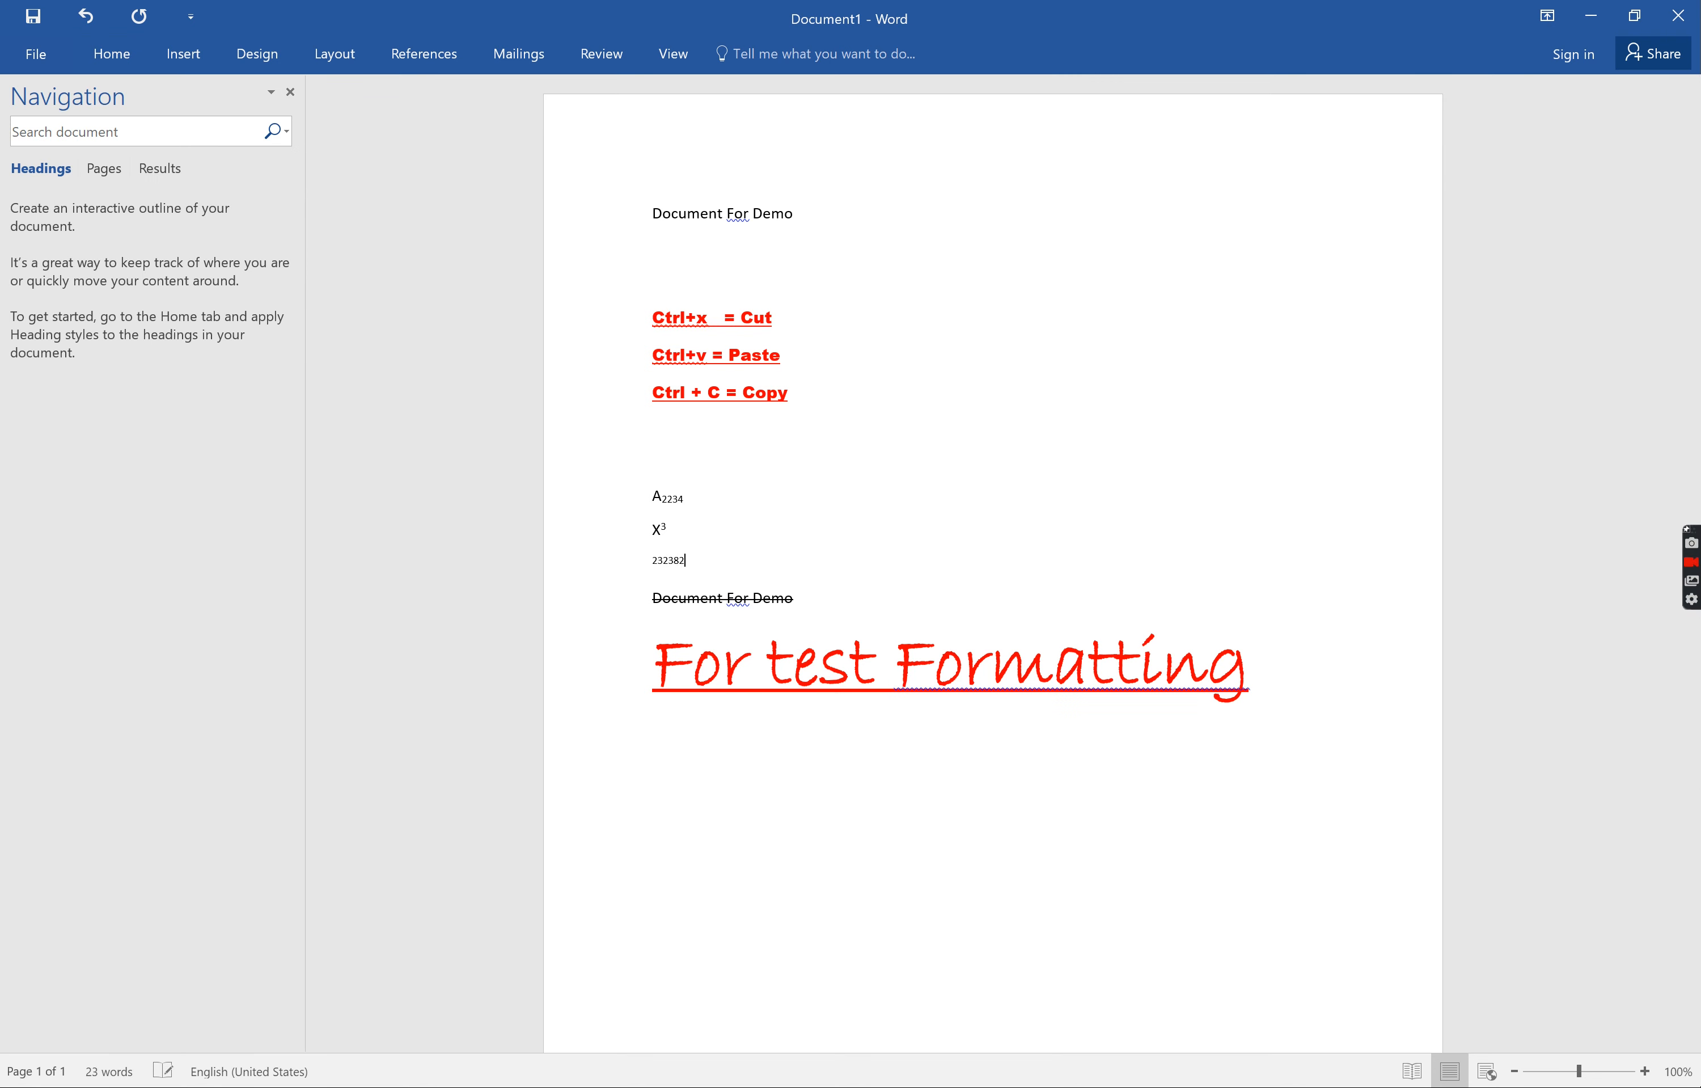
pyautogui.press('BackSpace')
pyautogui.click(104, 55)
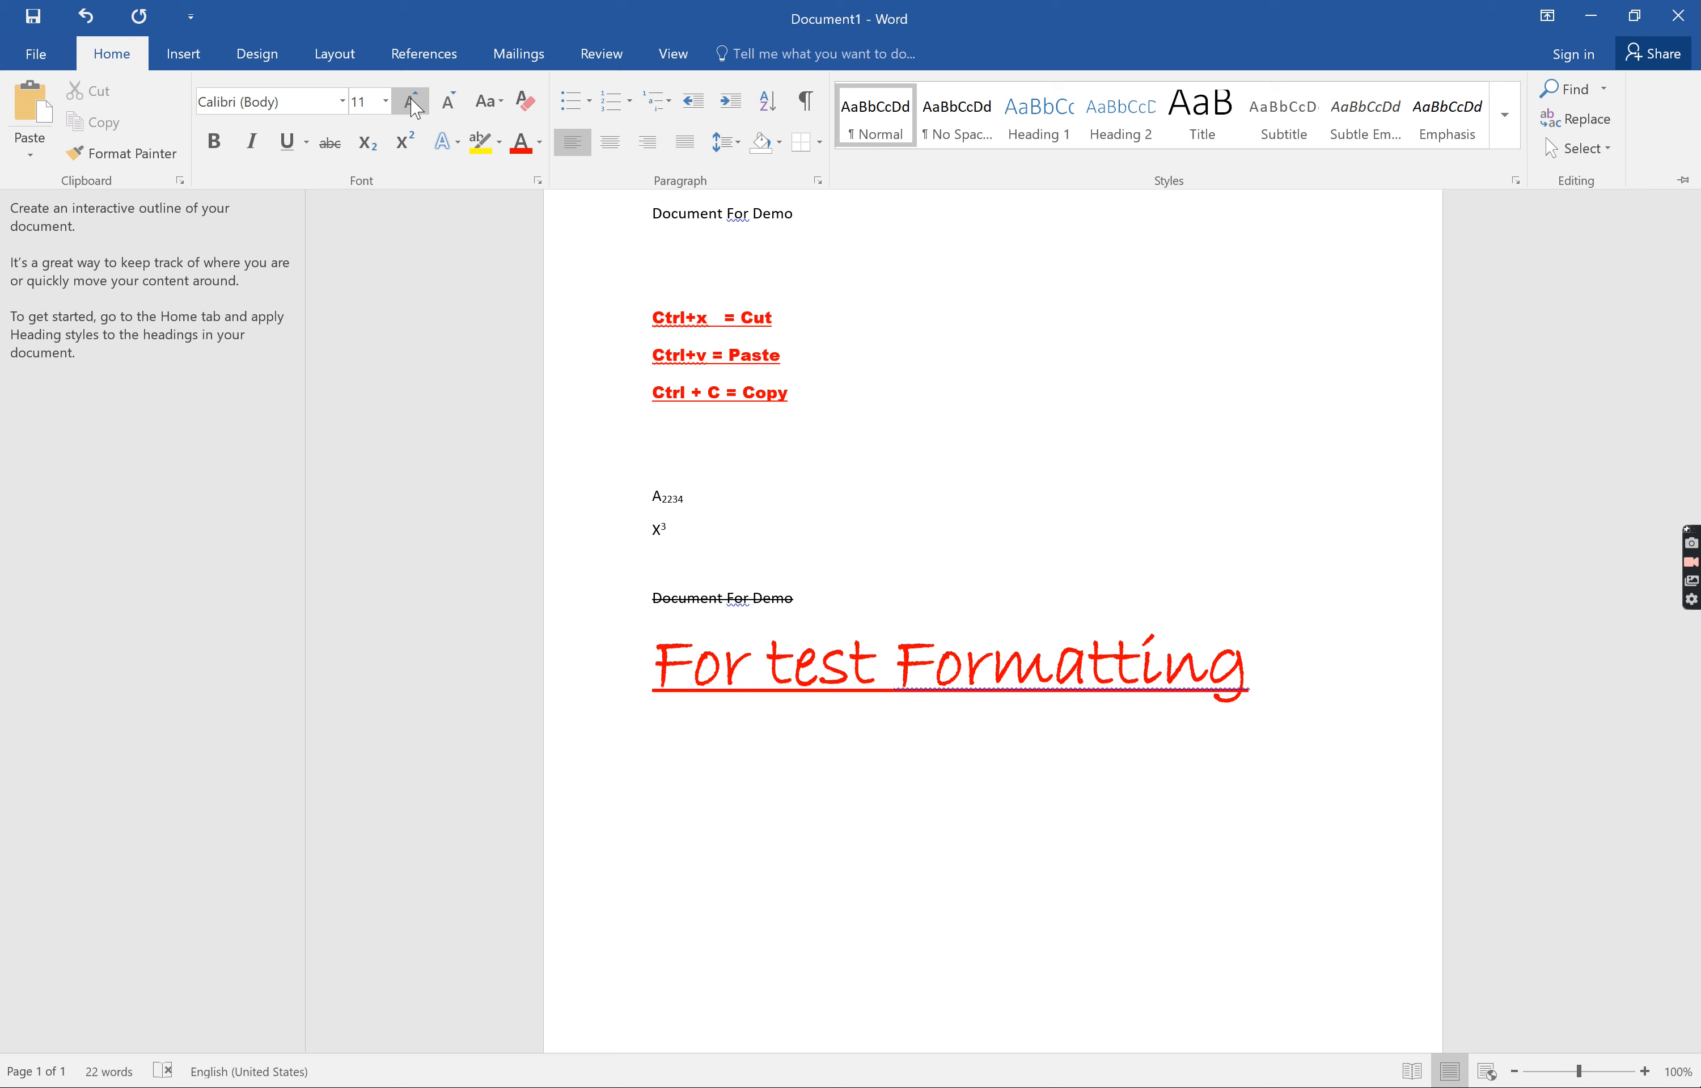
pyautogui.click(807, 222)
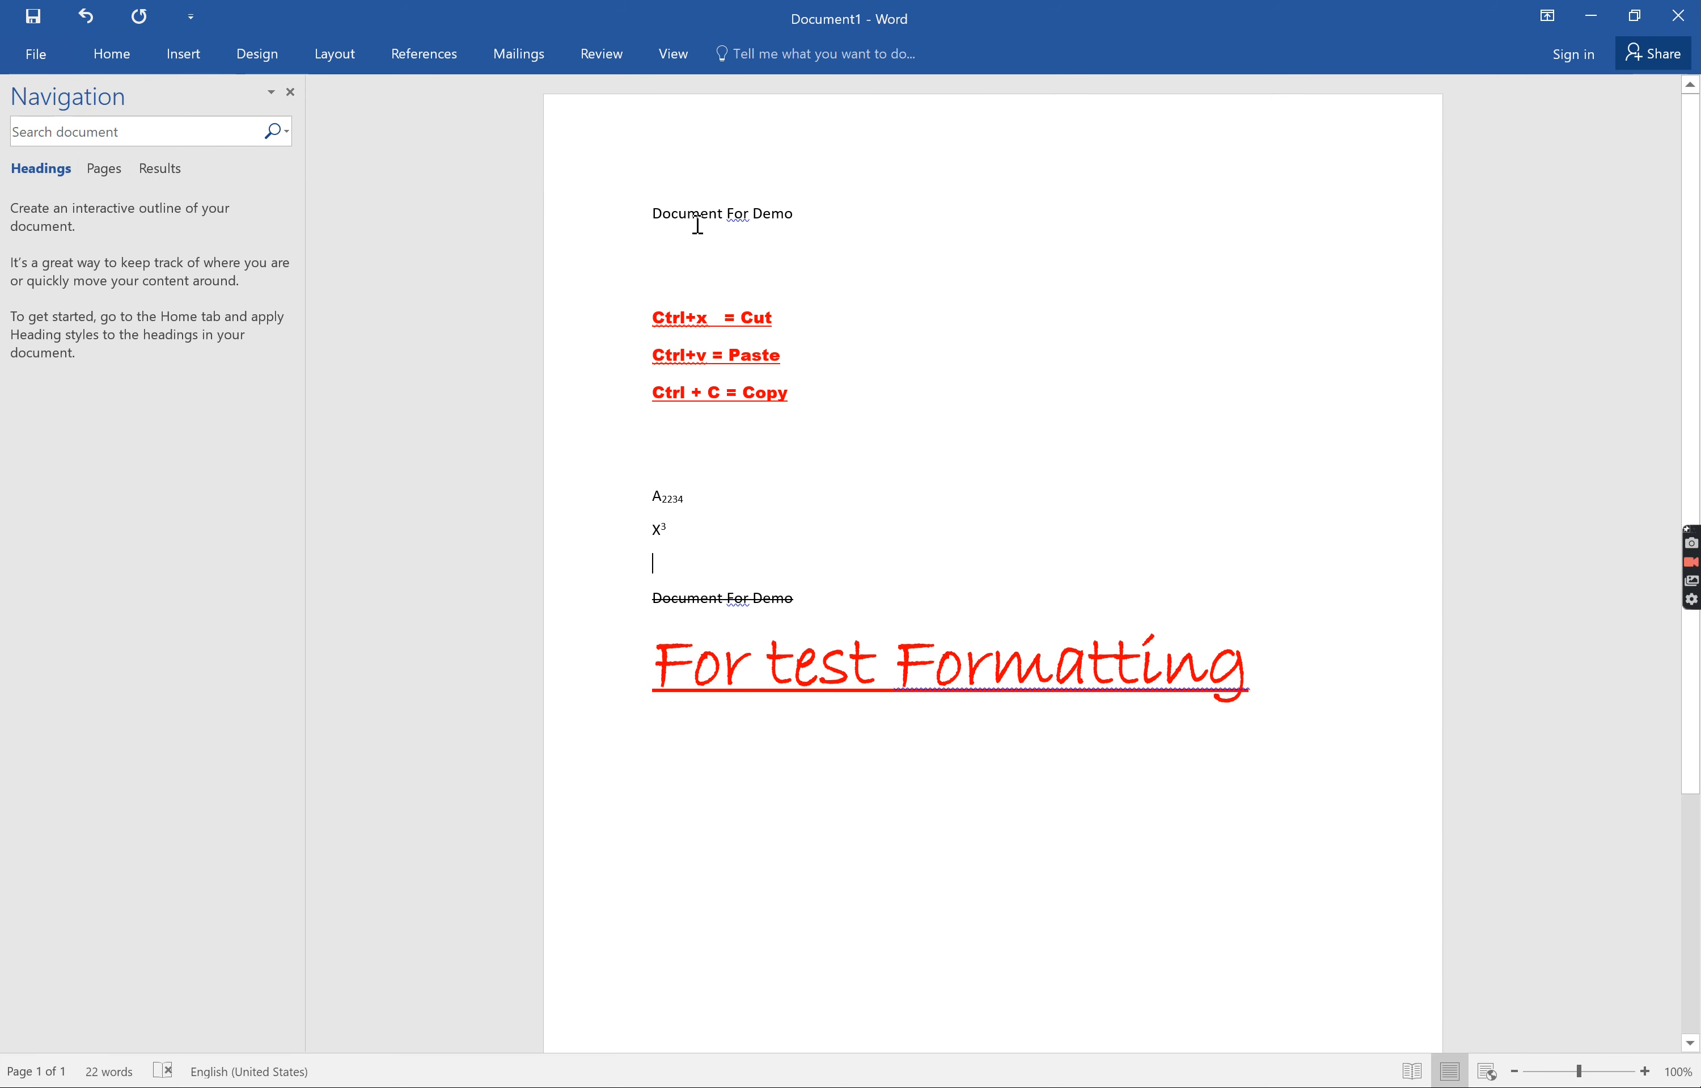
# Step: Increase the font size of the first "Document For Demo" line stepwise to 22
pyautogui.moveTo(806, 218); pyautogui.dragTo(650, 213)
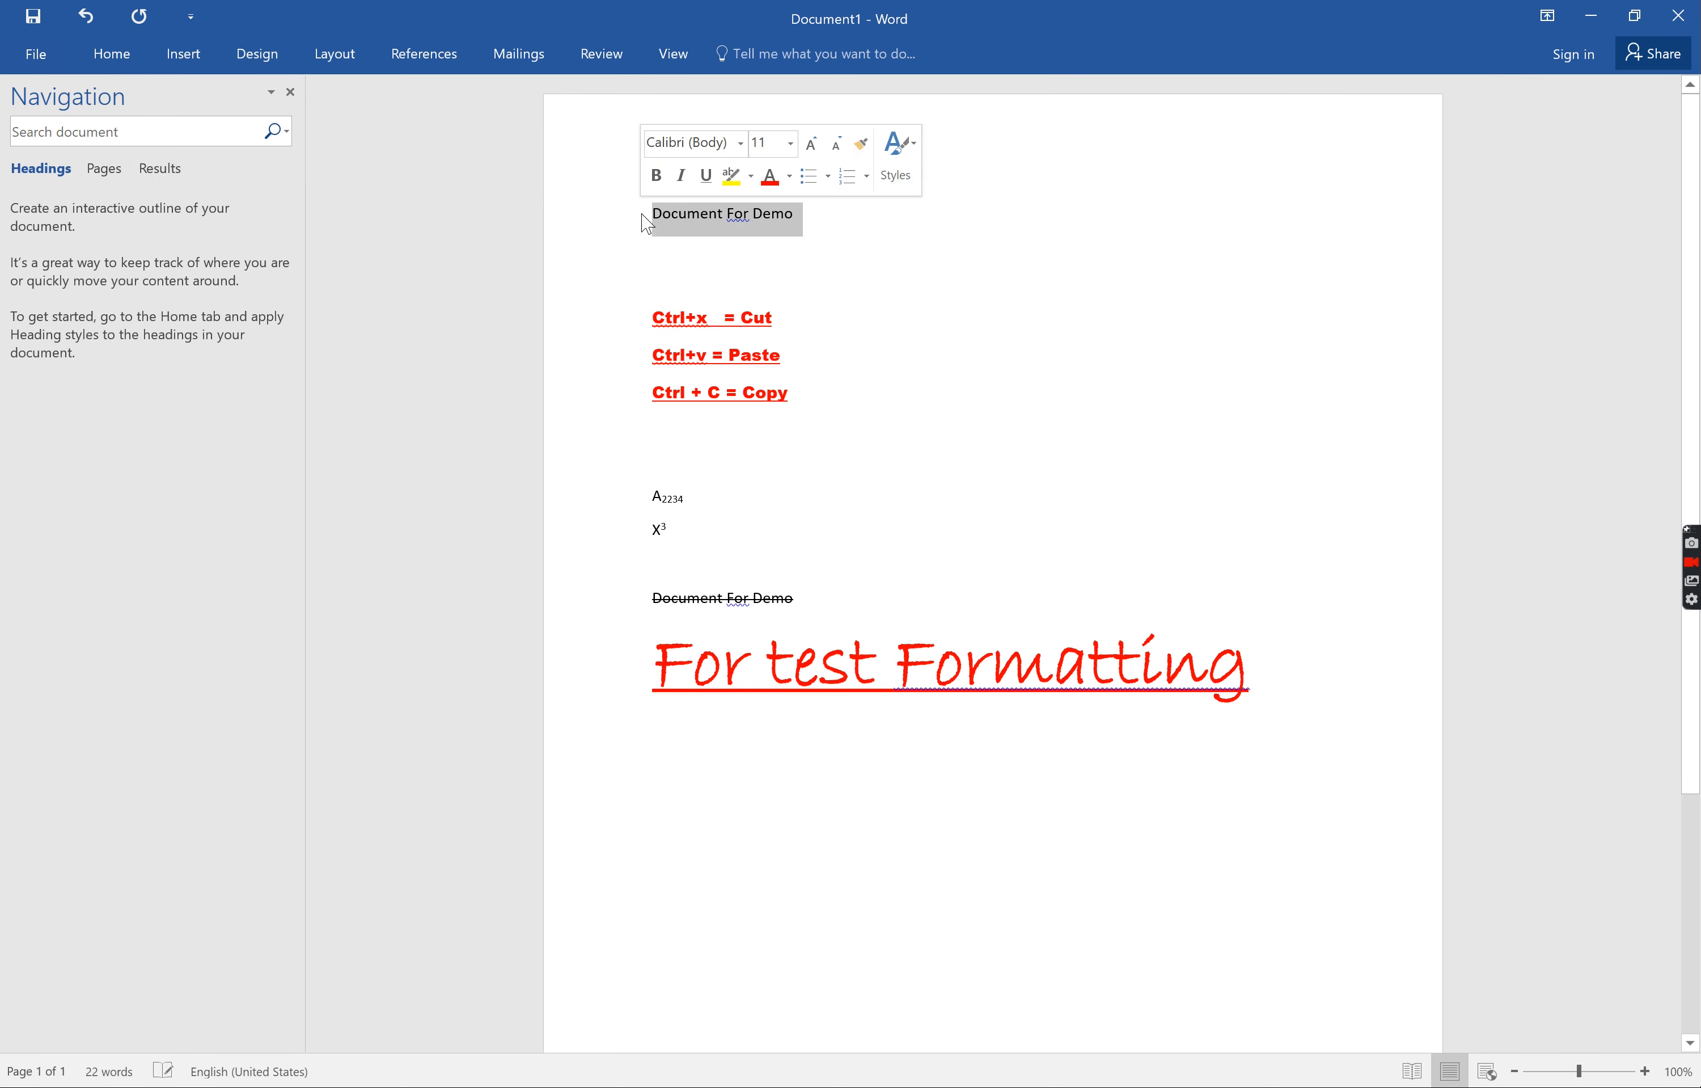
pyautogui.click(113, 55)
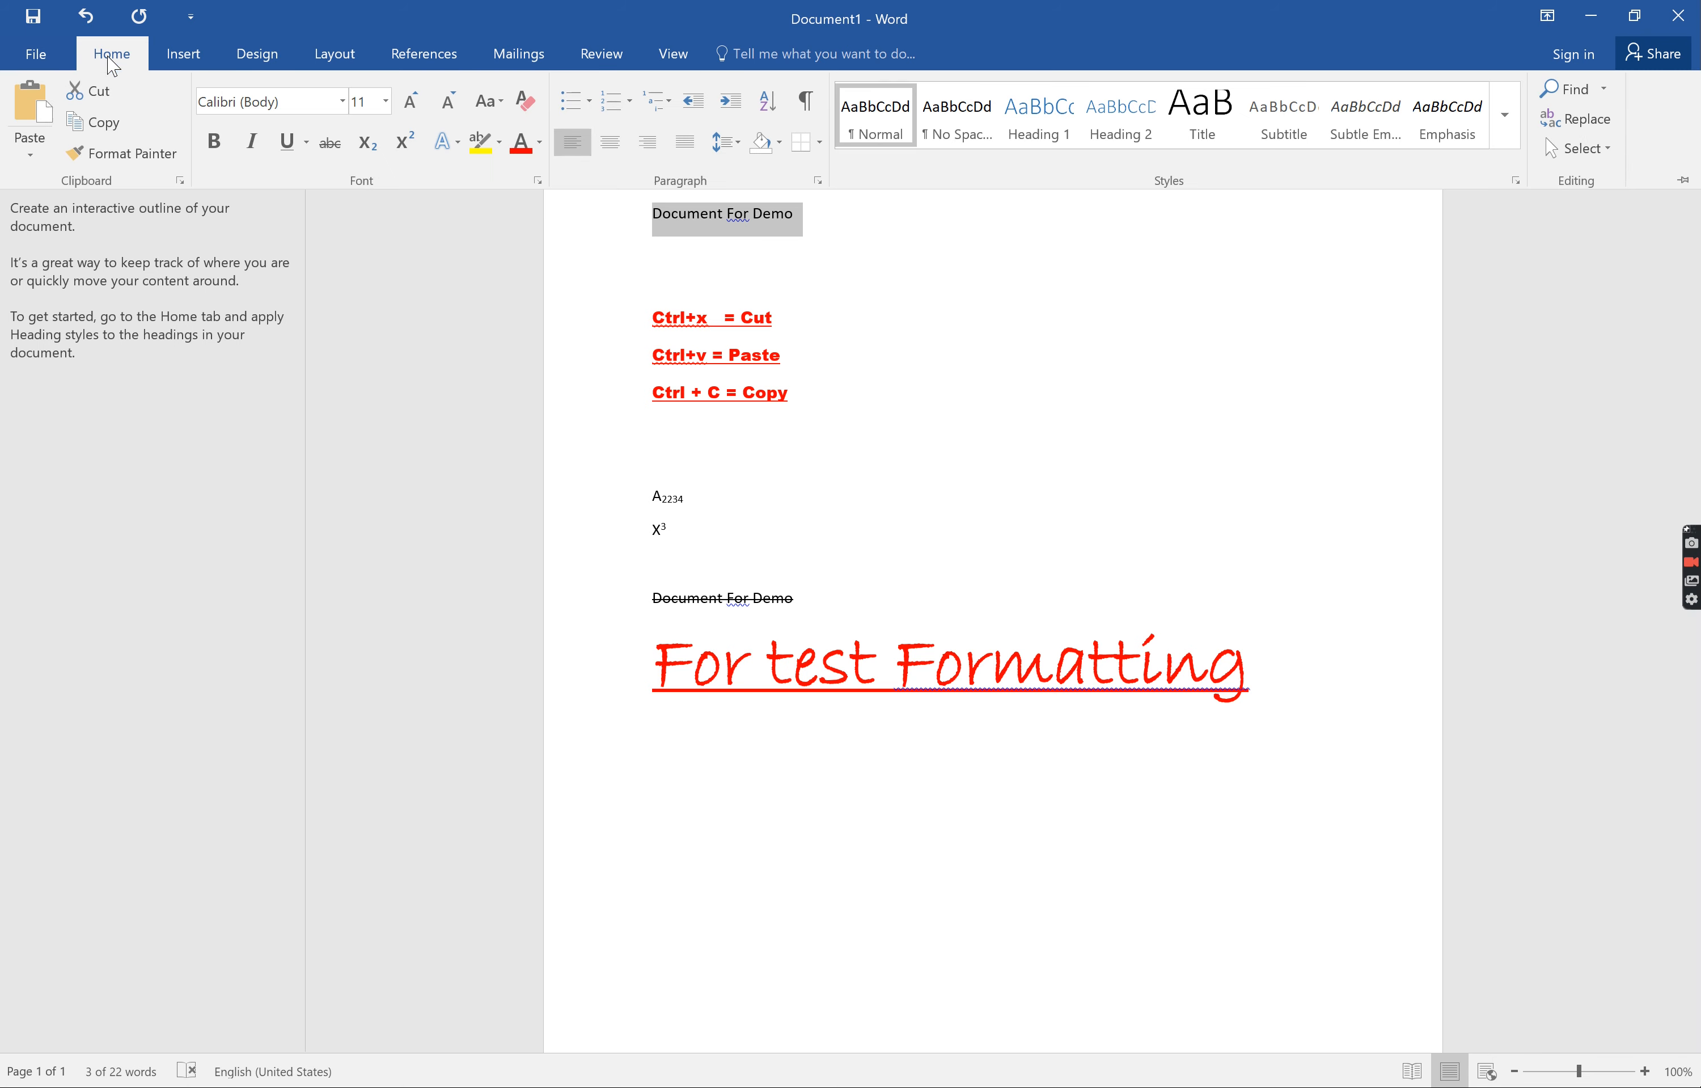
pyautogui.click(412, 102)
pyautogui.click(412, 102)
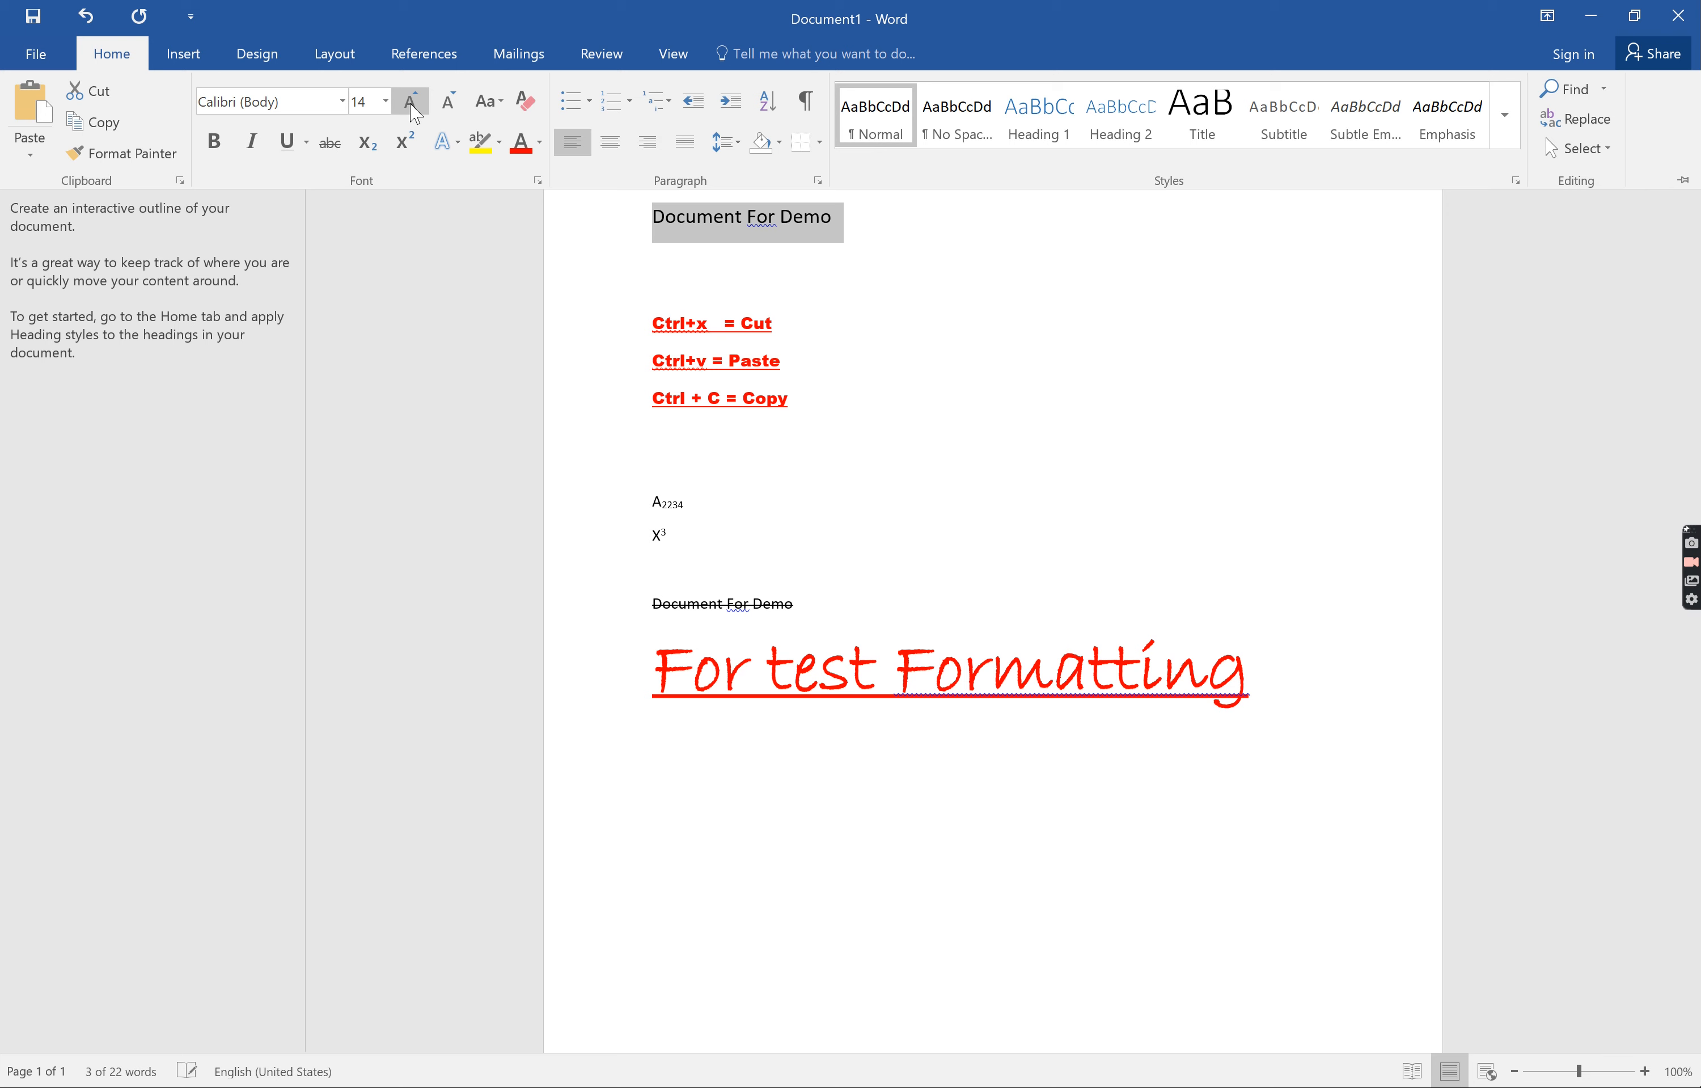
pyautogui.click(412, 103)
pyautogui.click(412, 102)
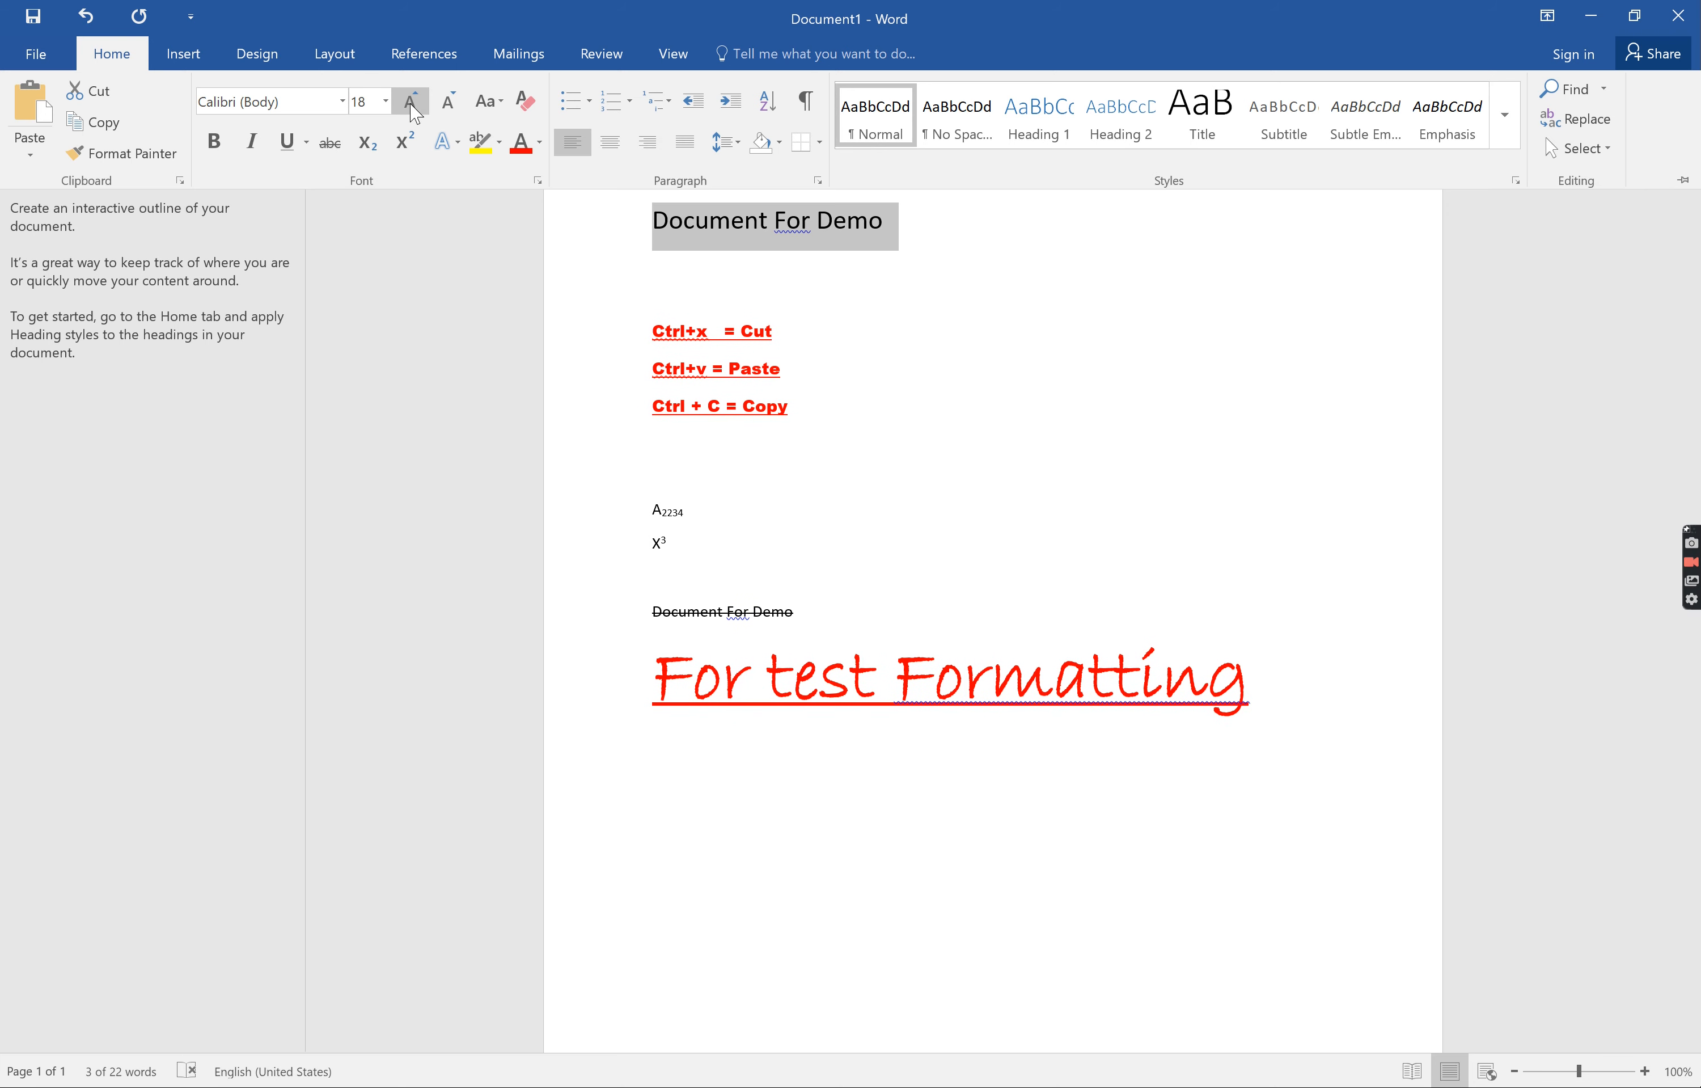
pyautogui.click(412, 109)
pyautogui.click(412, 109)
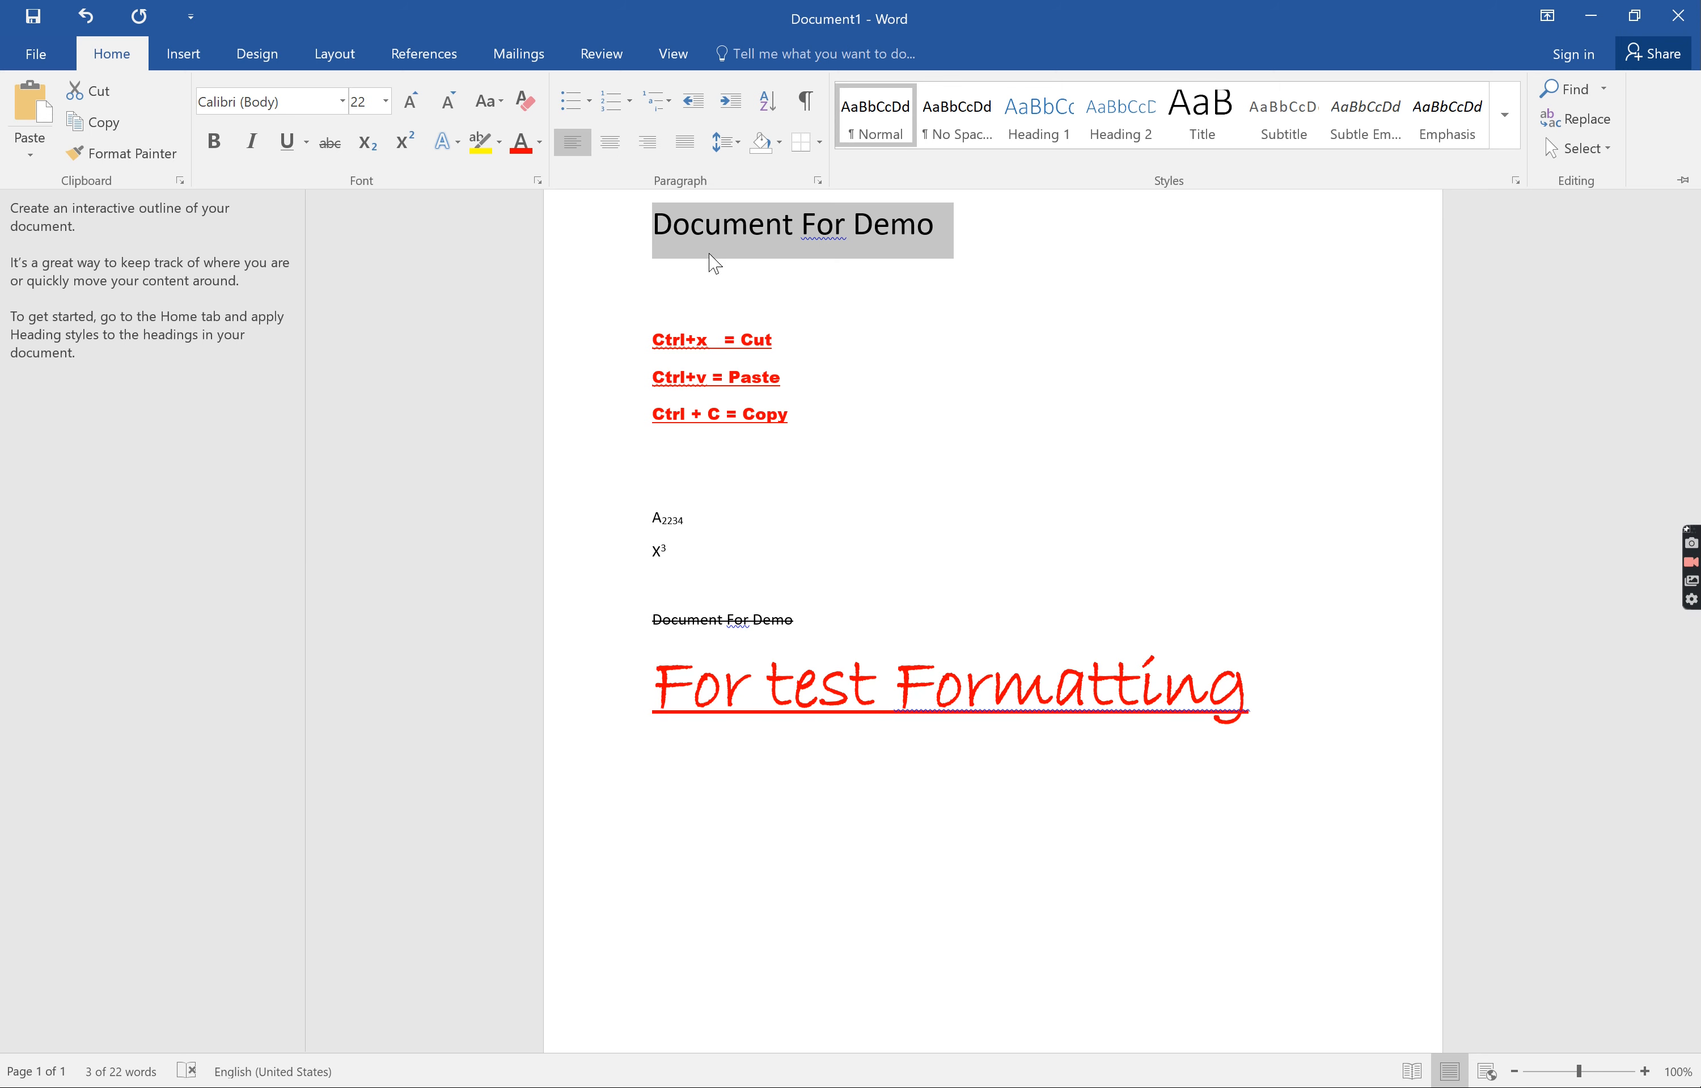
# Step: Decrease the font size of the first "Document For Demo" line stepwise to 18
pyautogui.click(450, 104)
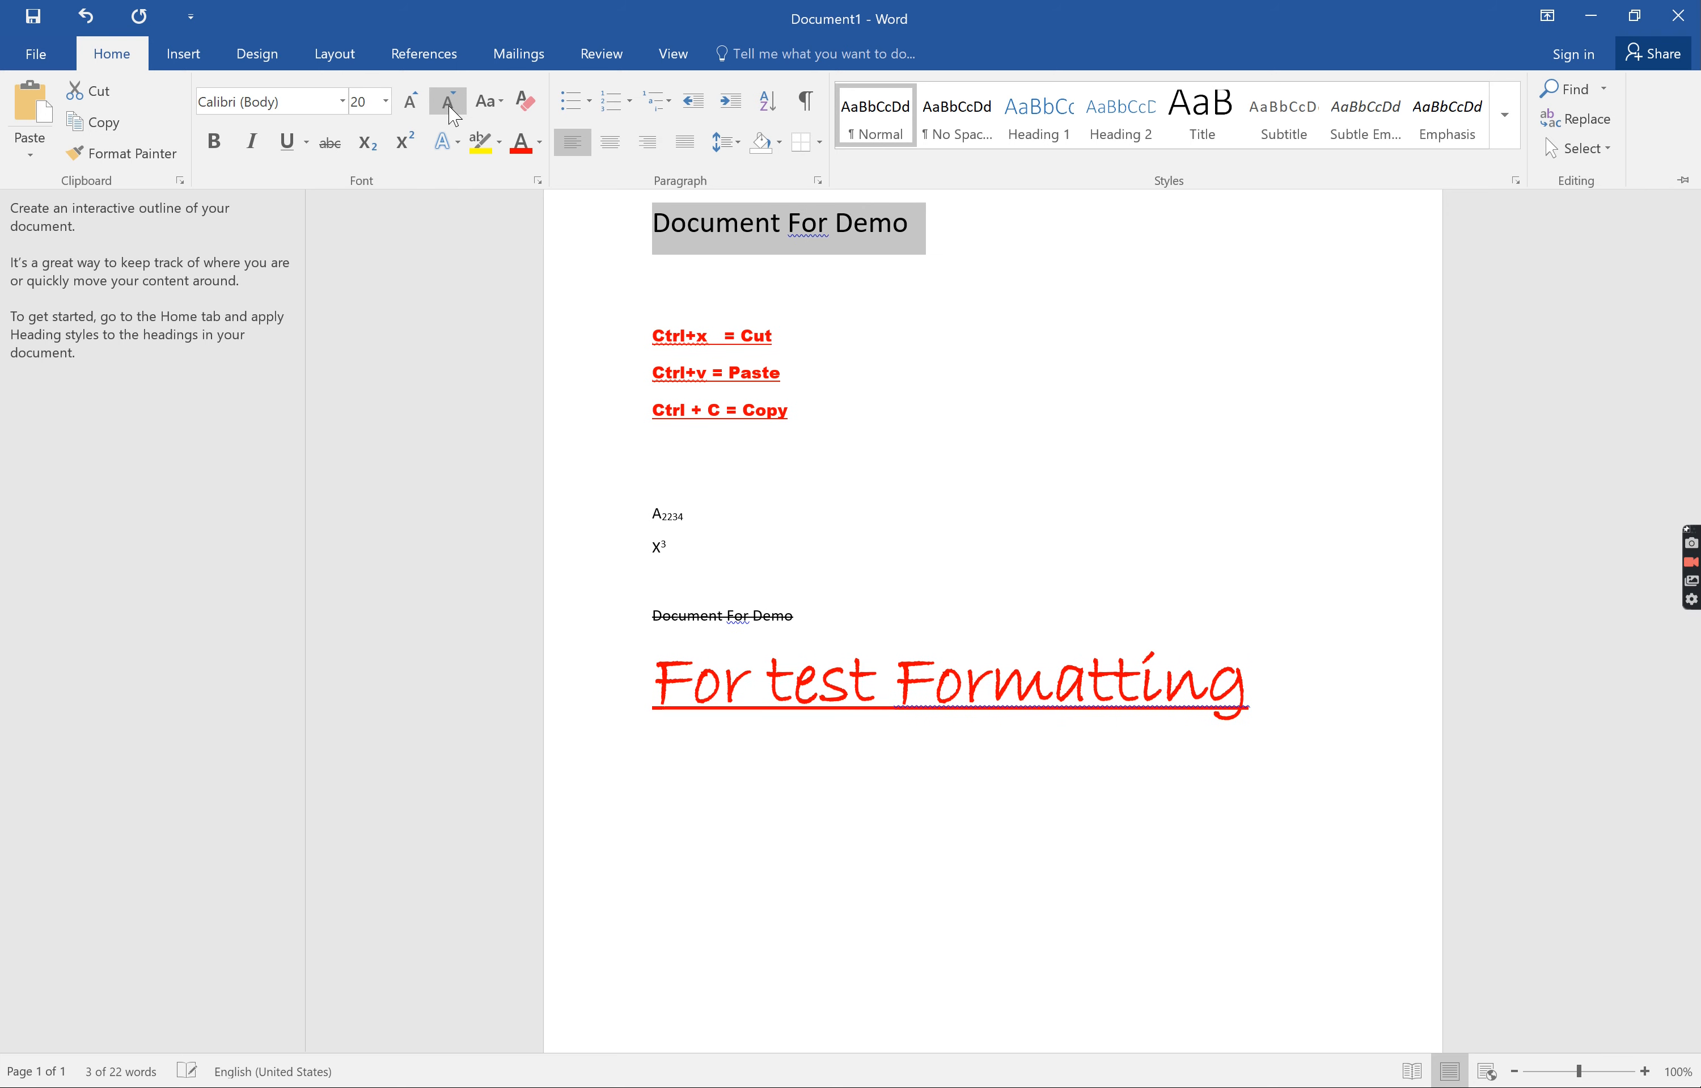
pyautogui.click(451, 103)
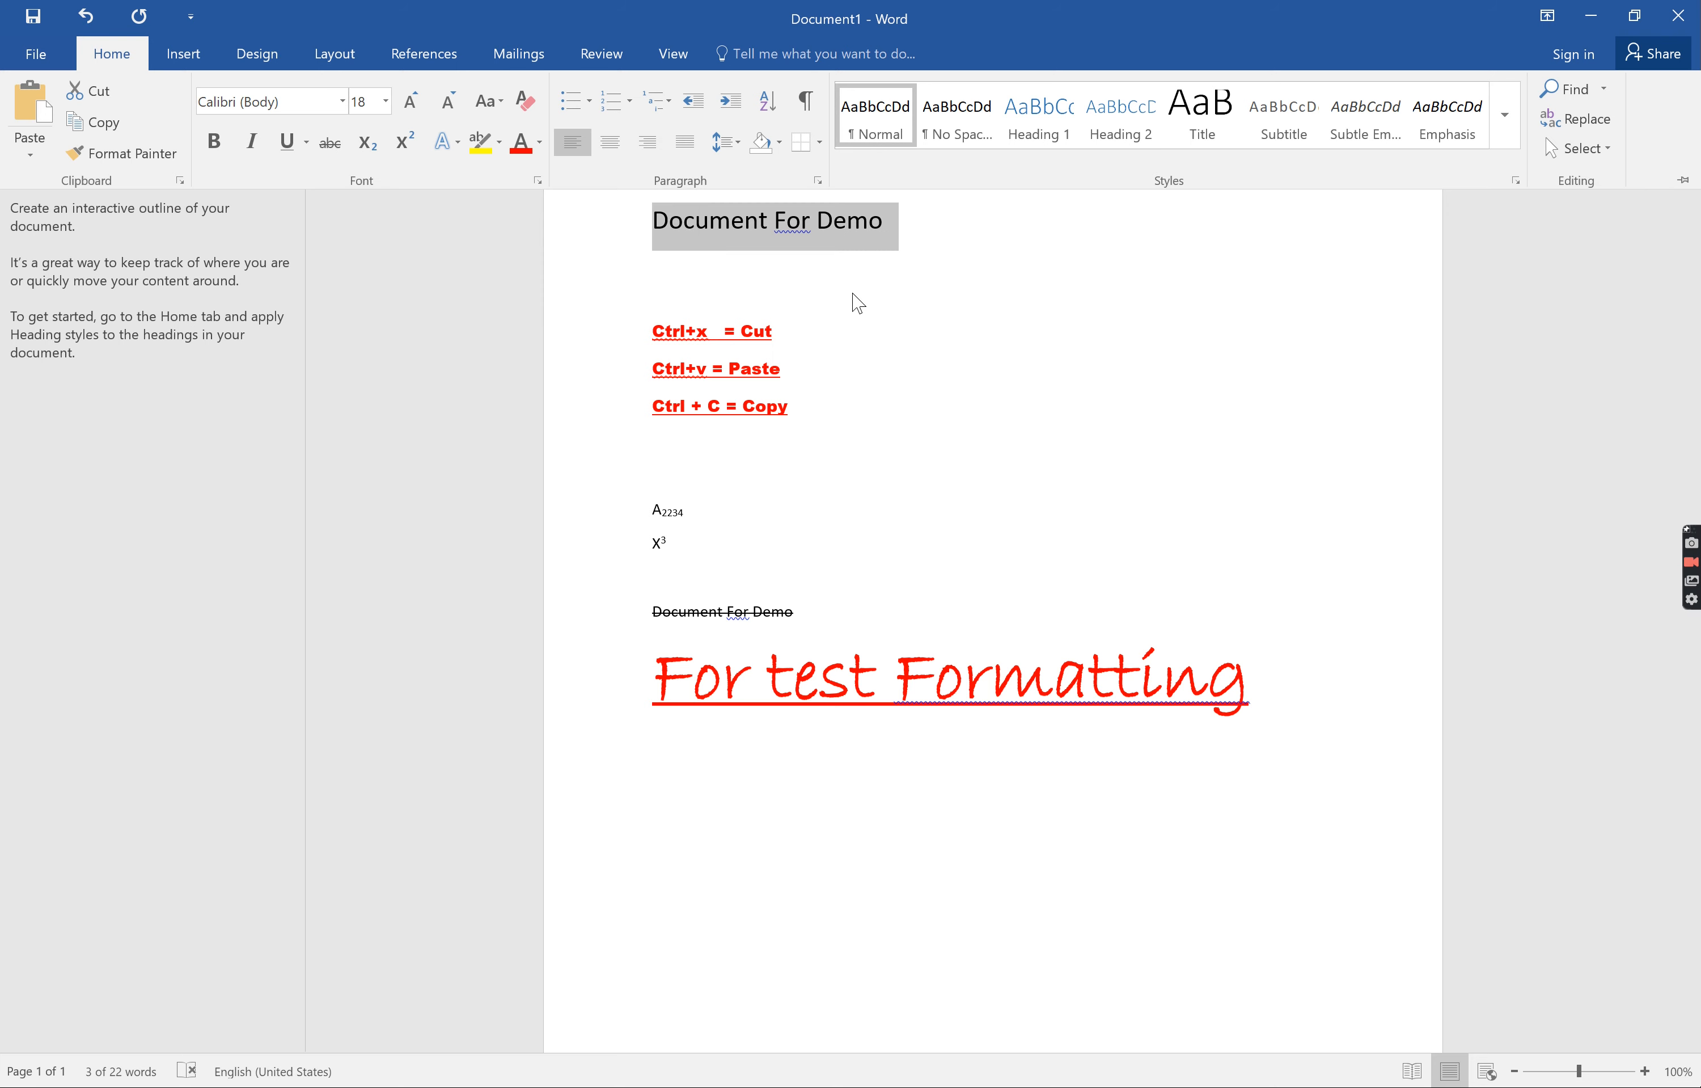
pyautogui.hotkey('ctrl', 'F1')
# Step: Enter "abcdefgh" on the line below the first "Document For Demo" and change its case to UPPERCASE
pyautogui.click(733, 279)
pyautogui.write('abcdefgh')
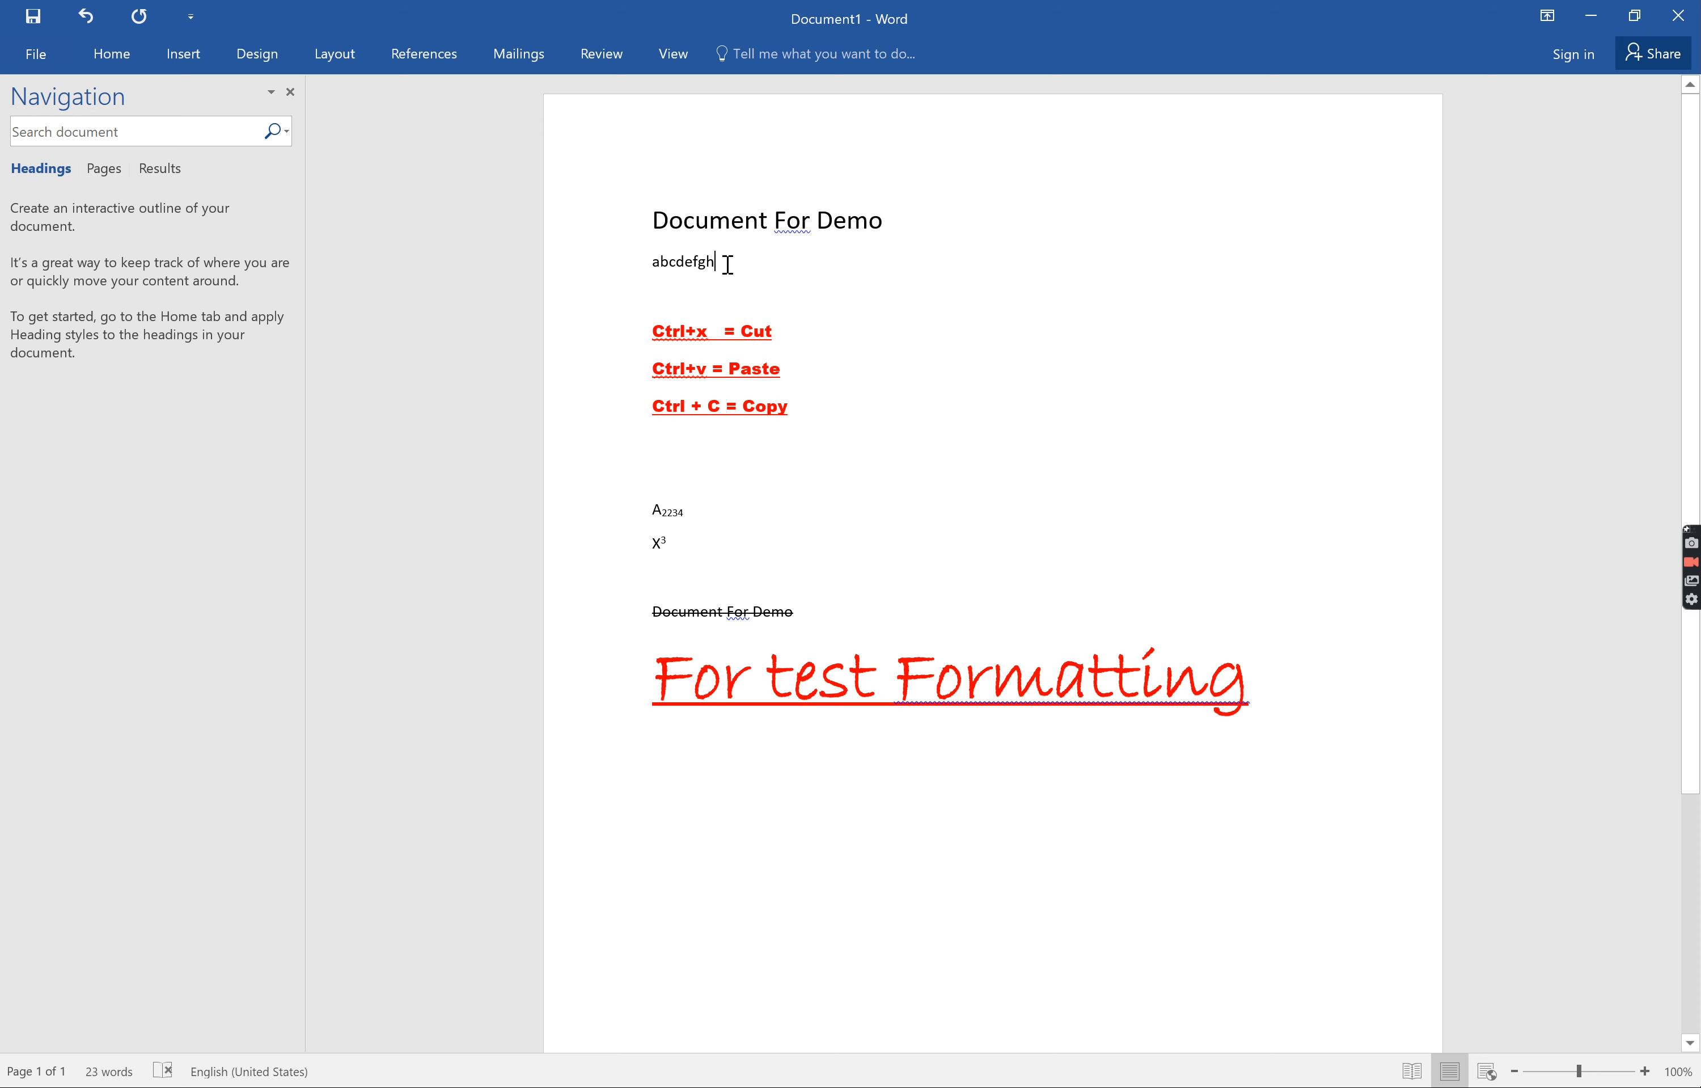
pyautogui.moveTo(724, 263); pyautogui.dragTo(655, 275)
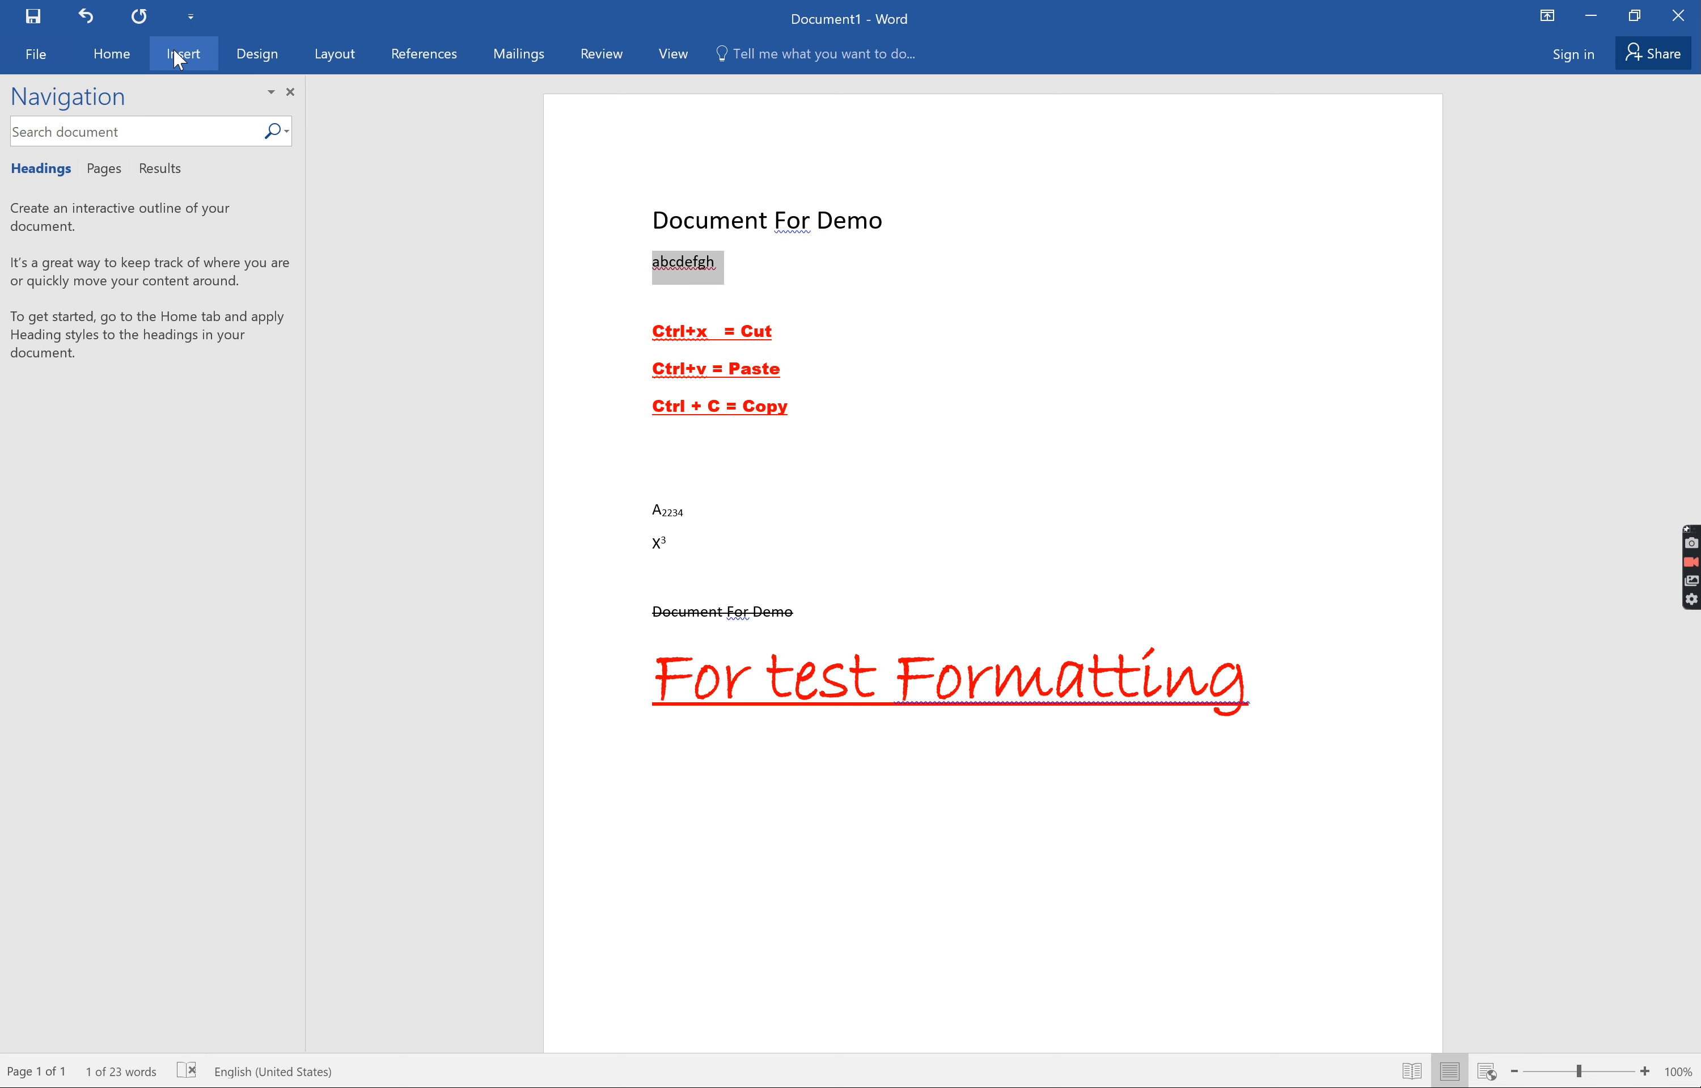
pyautogui.click(114, 56)
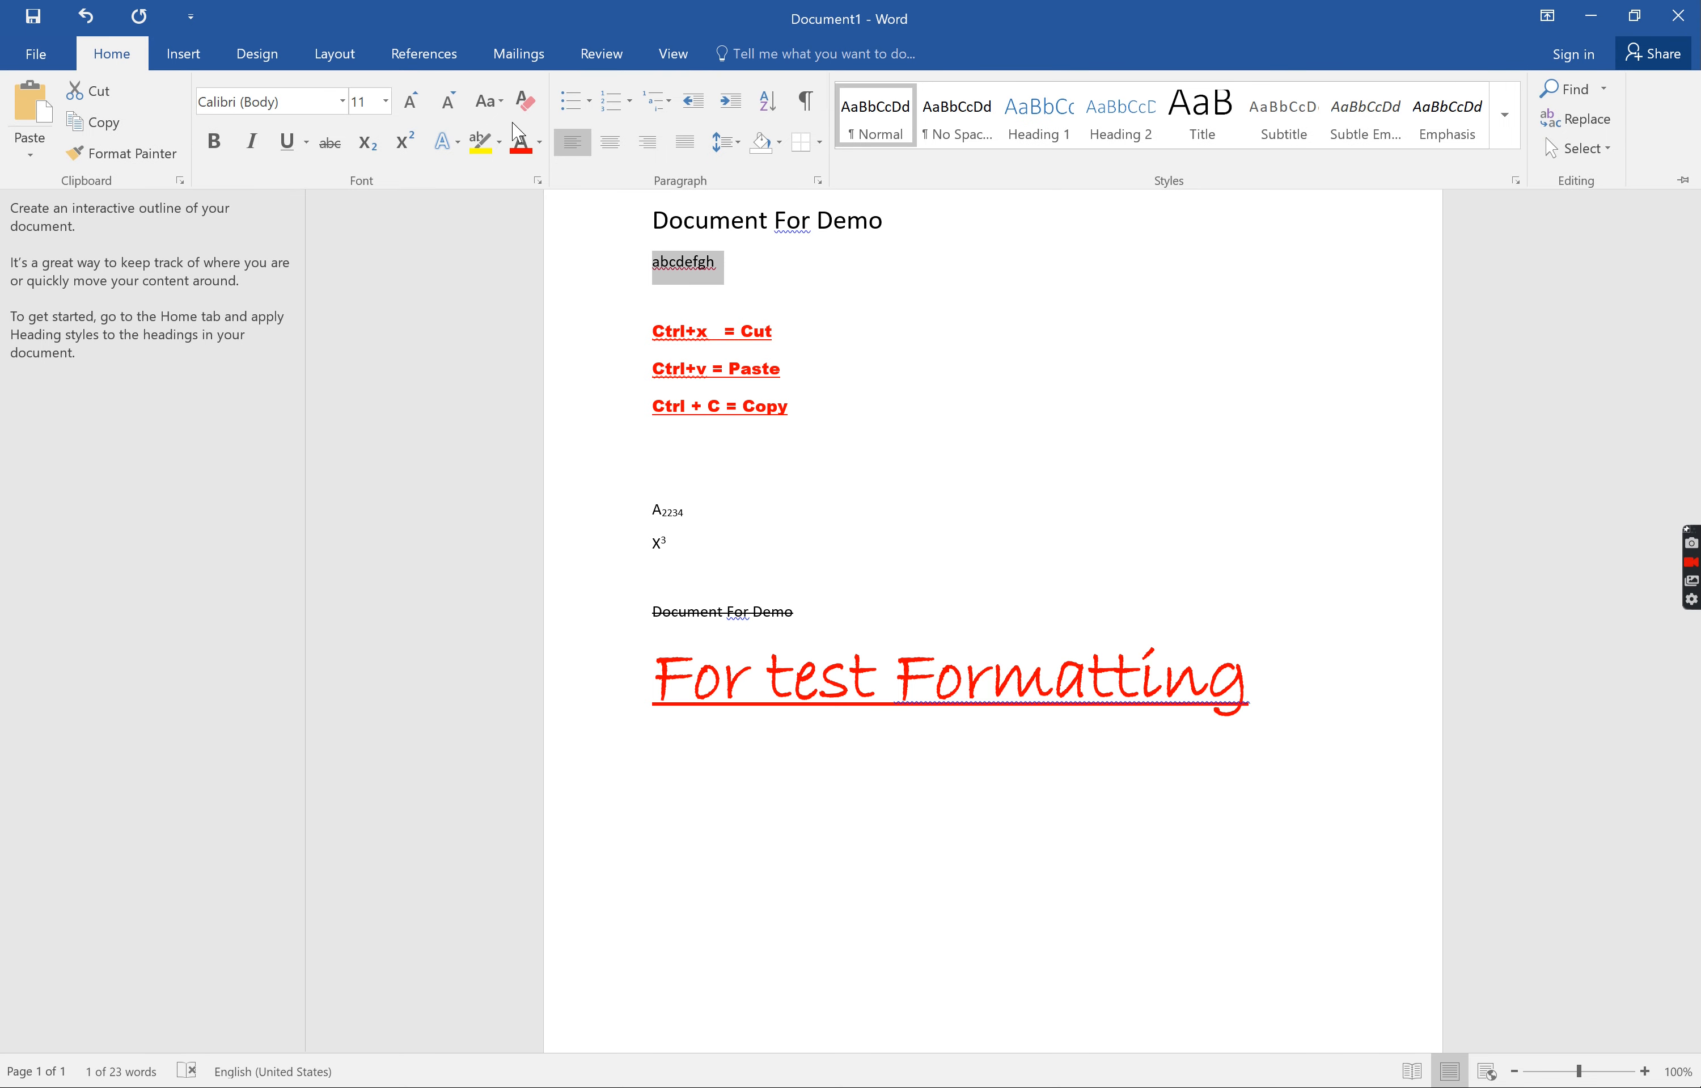
pyautogui.click(490, 101)
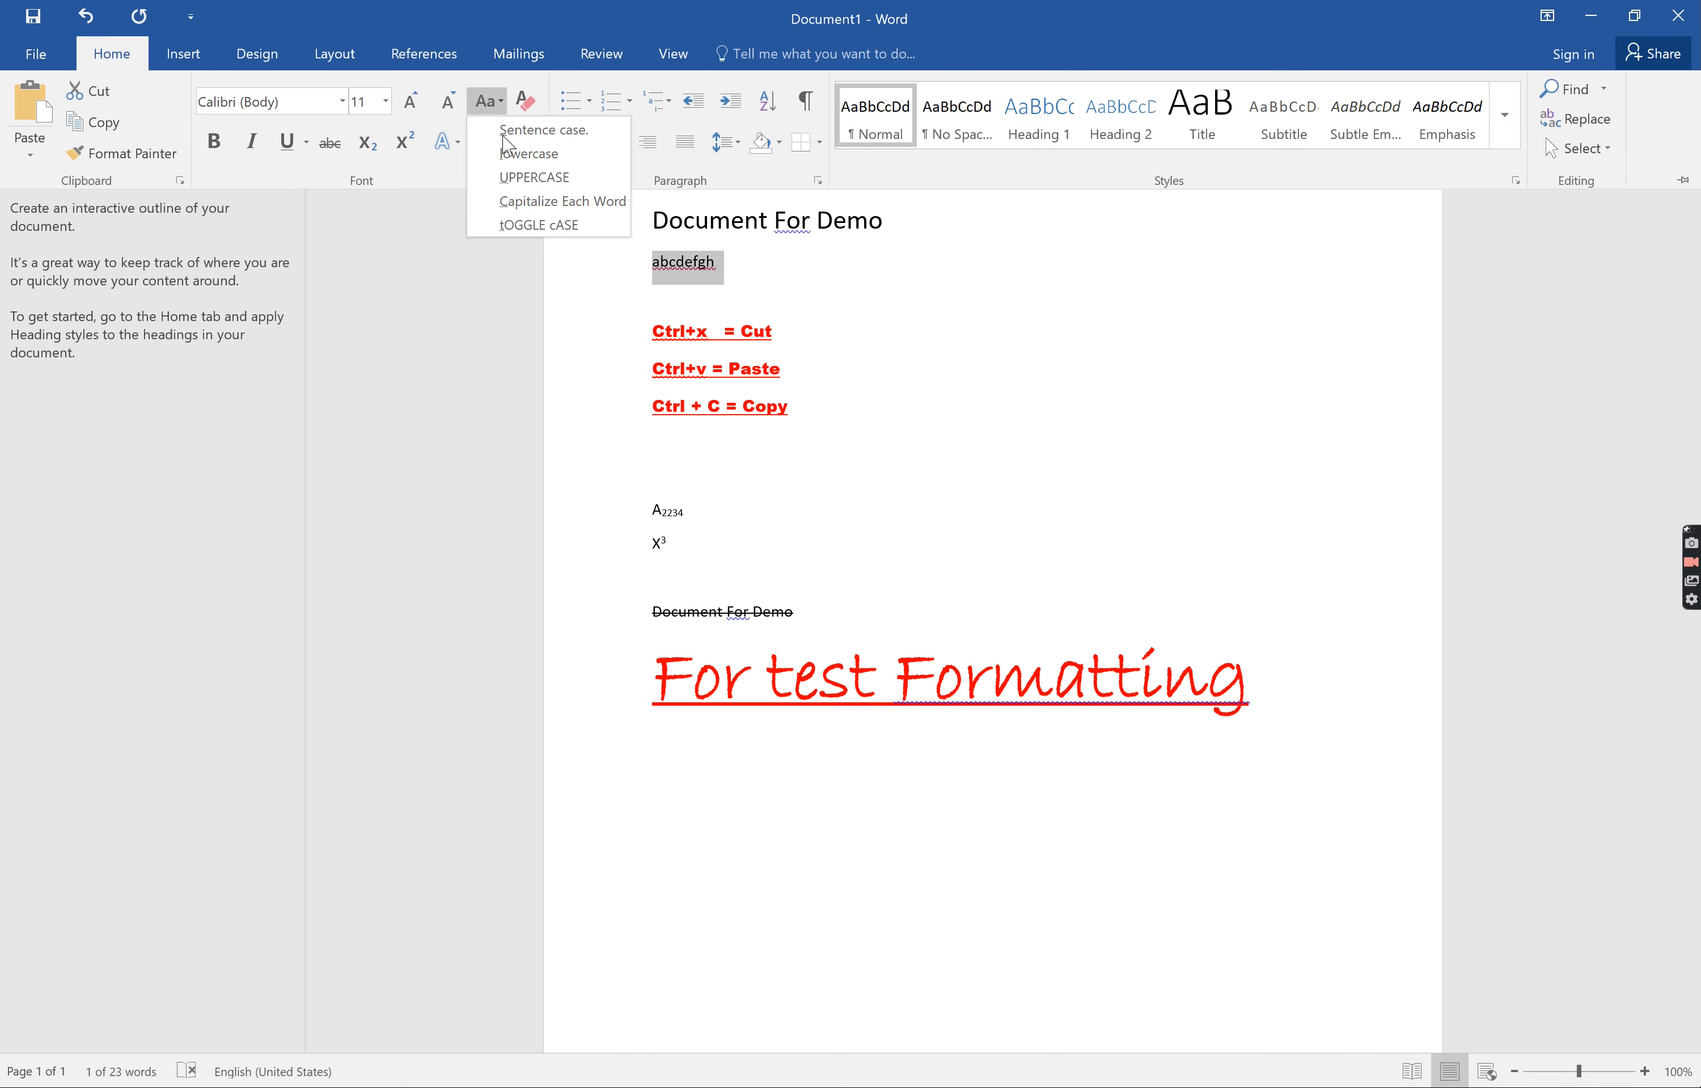
pyautogui.click(521, 178)
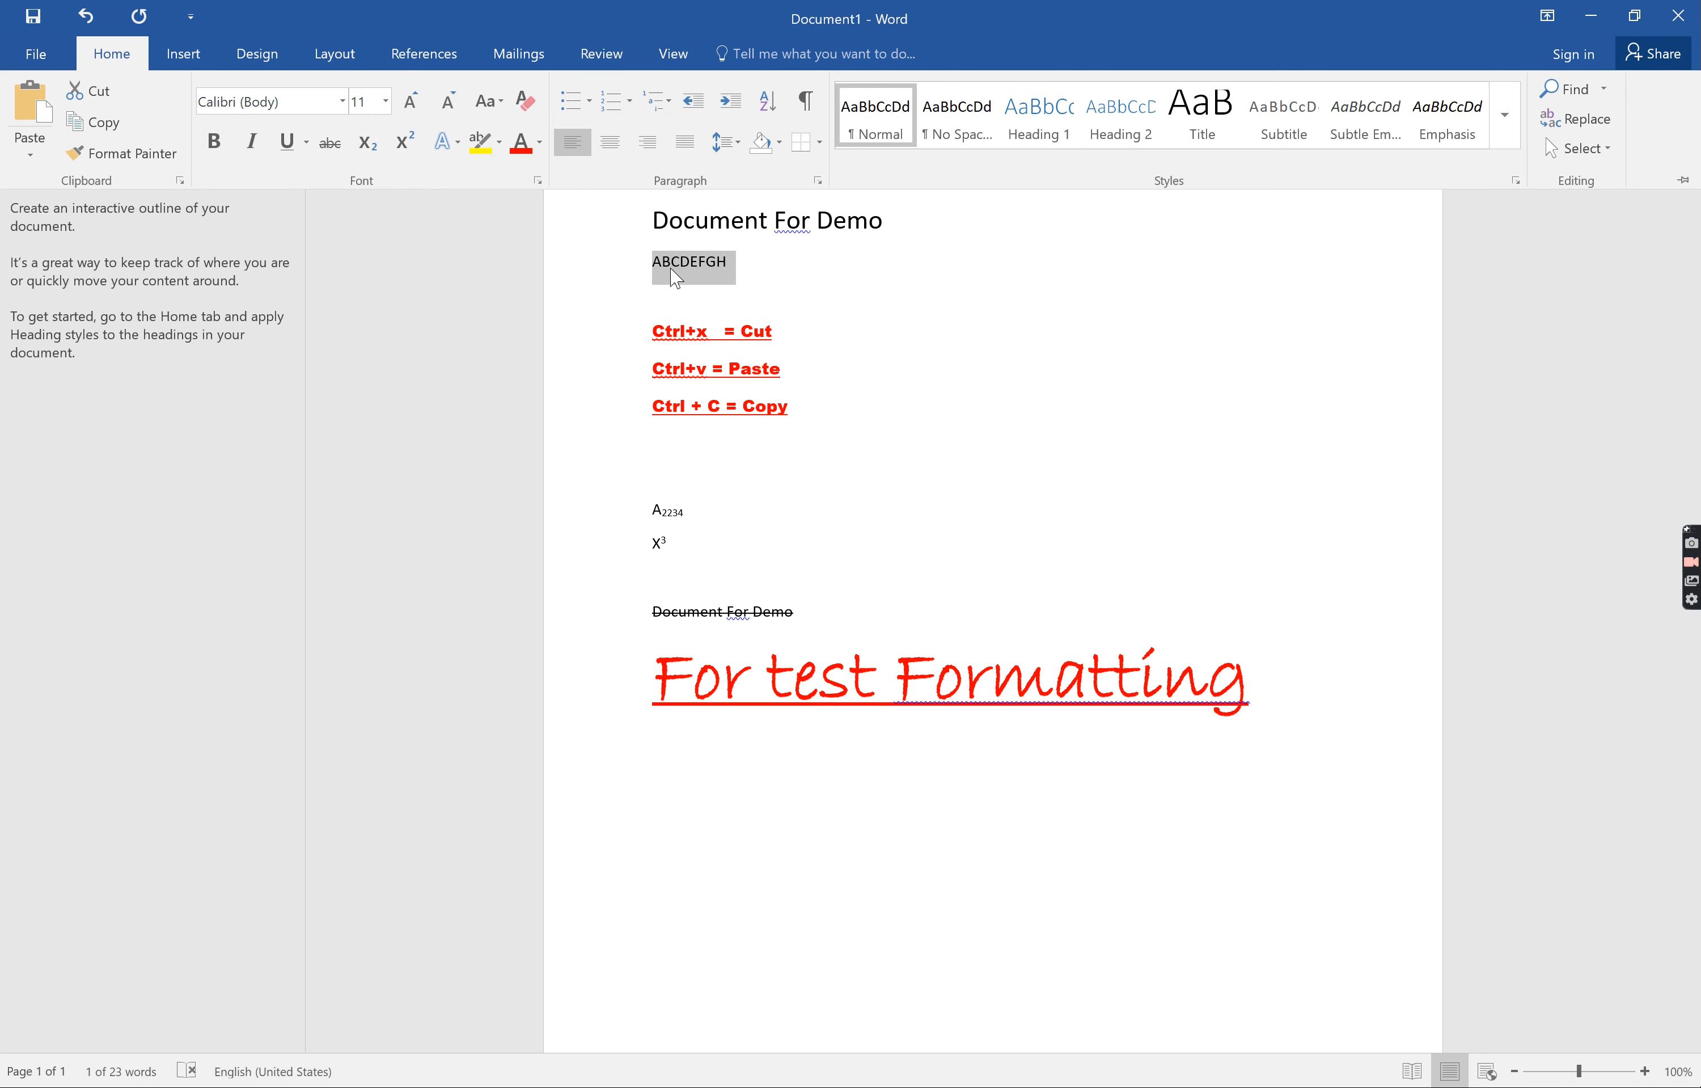
# Step: Change the case of the letters below the first "Document For Demo" line to lowercase
pyautogui.click(500, 104)
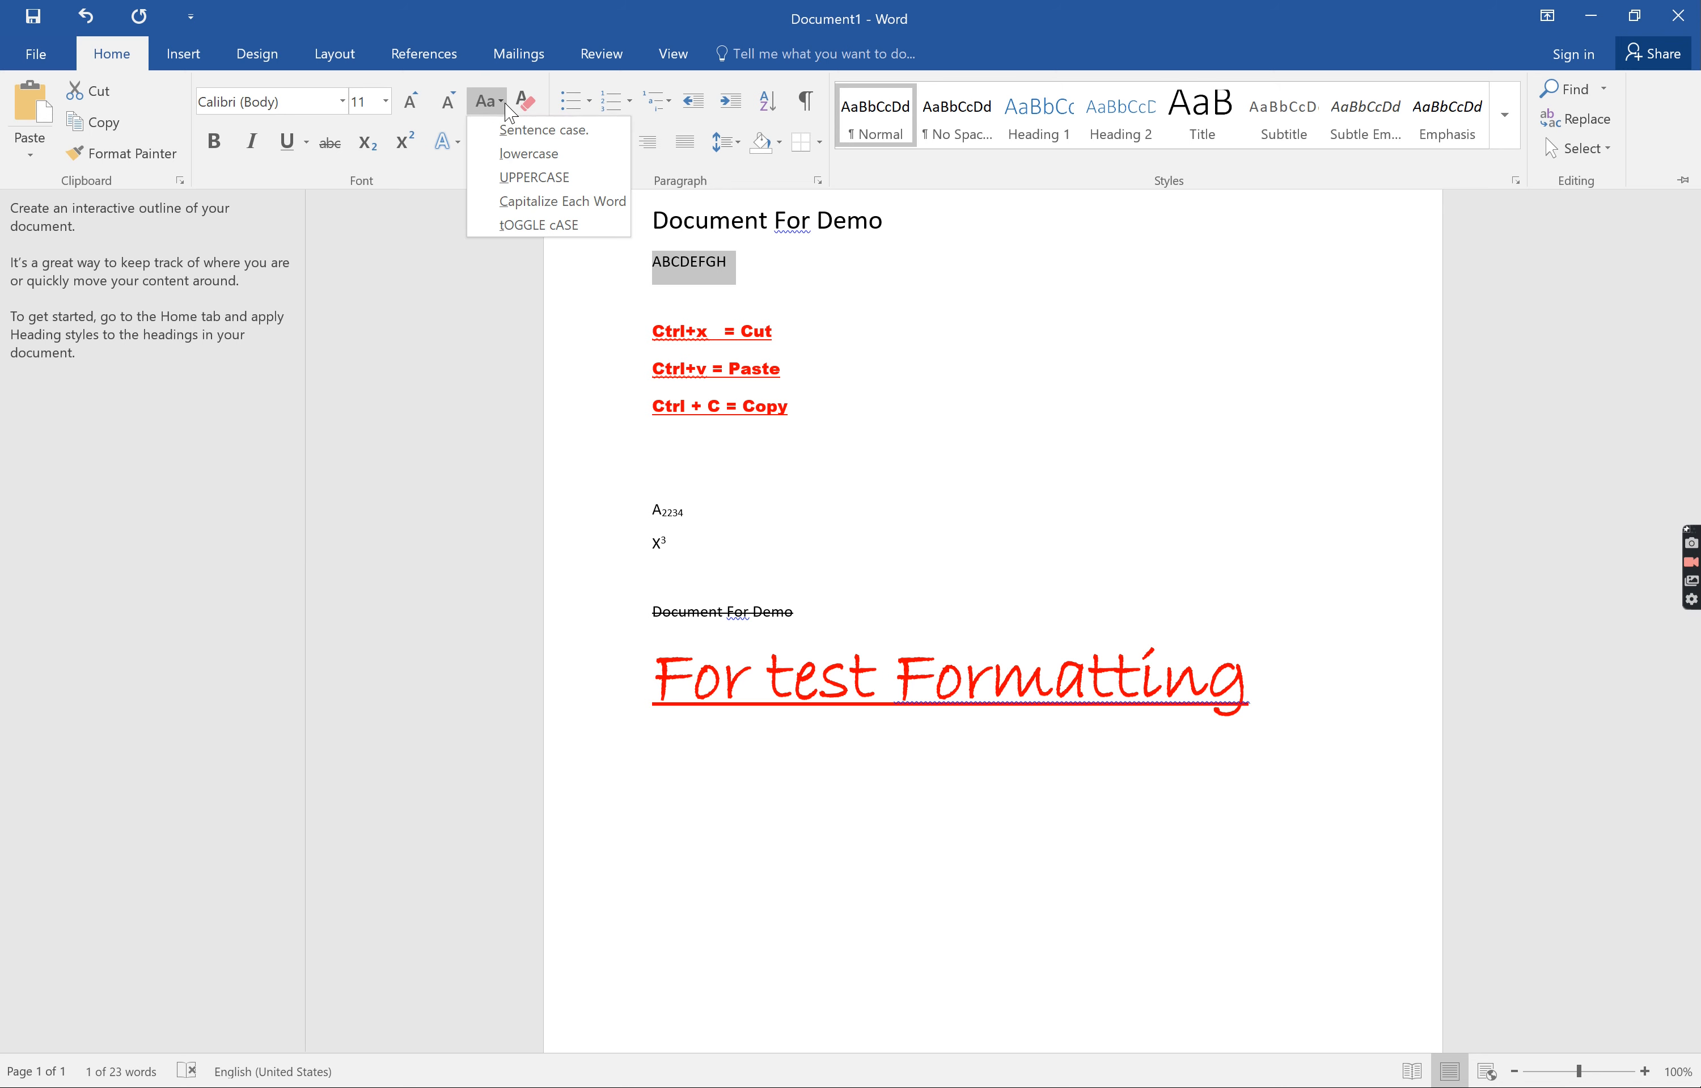
pyautogui.click(527, 153)
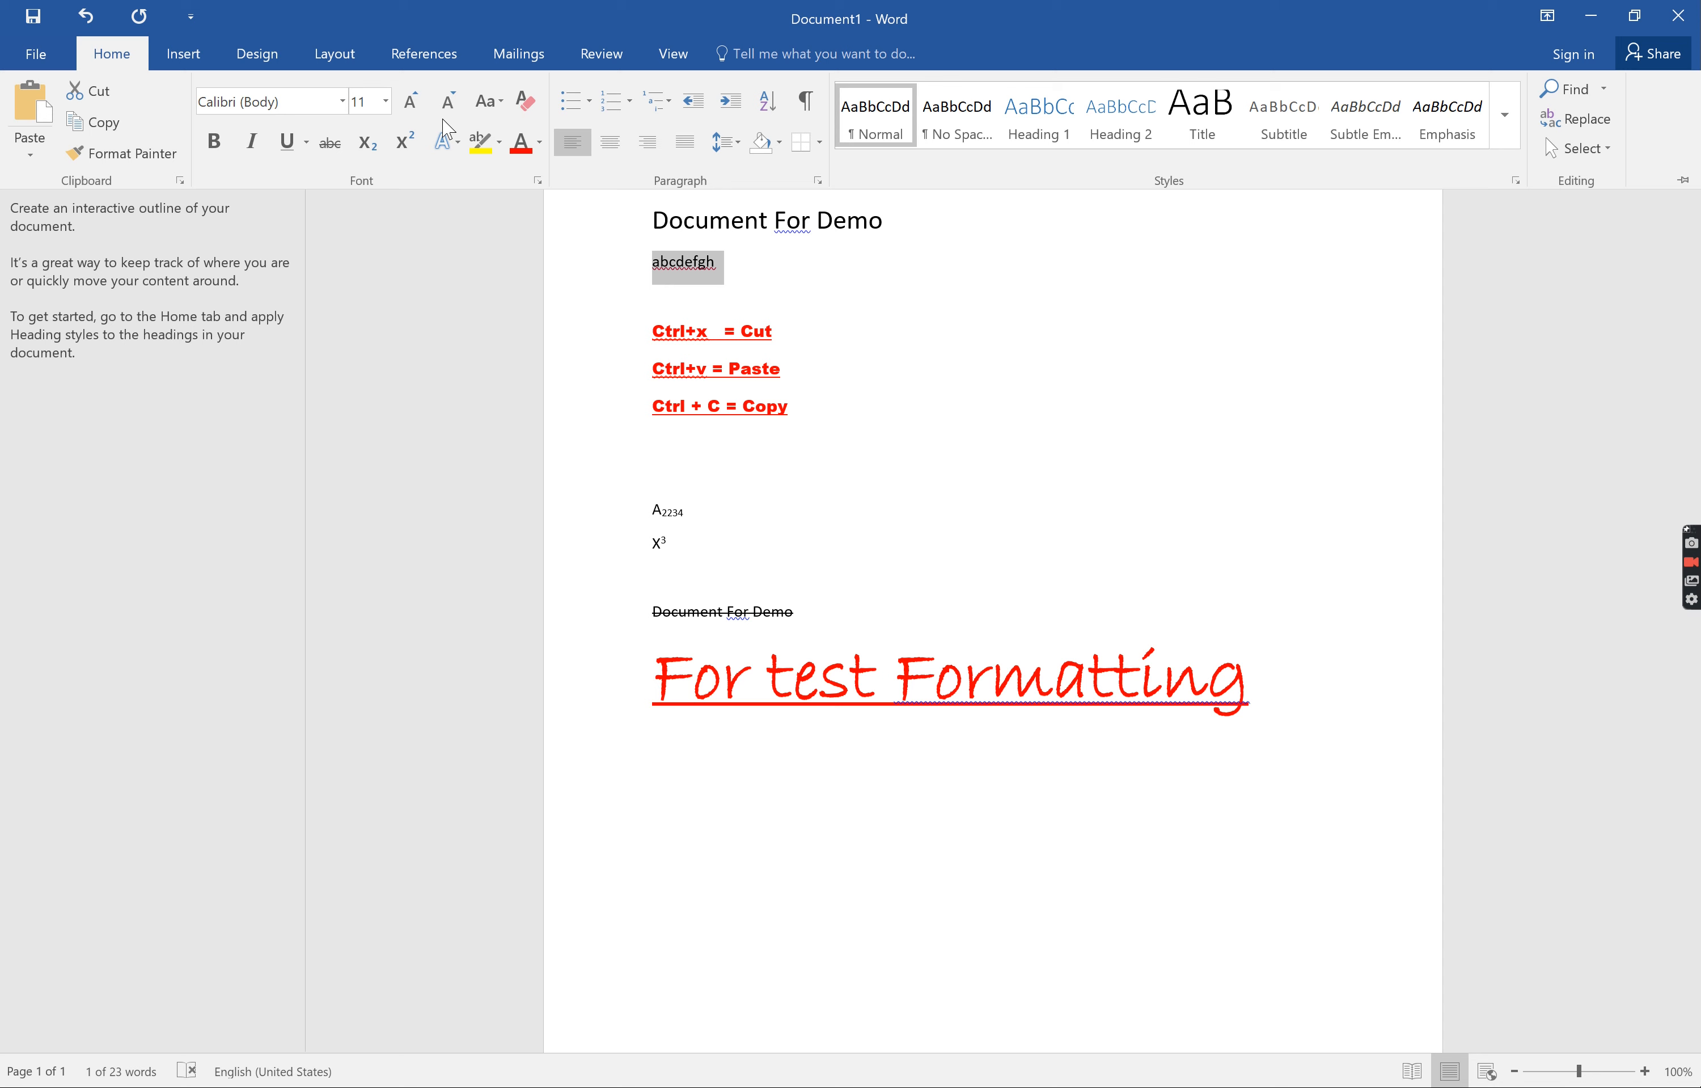
pyautogui.click(501, 107)
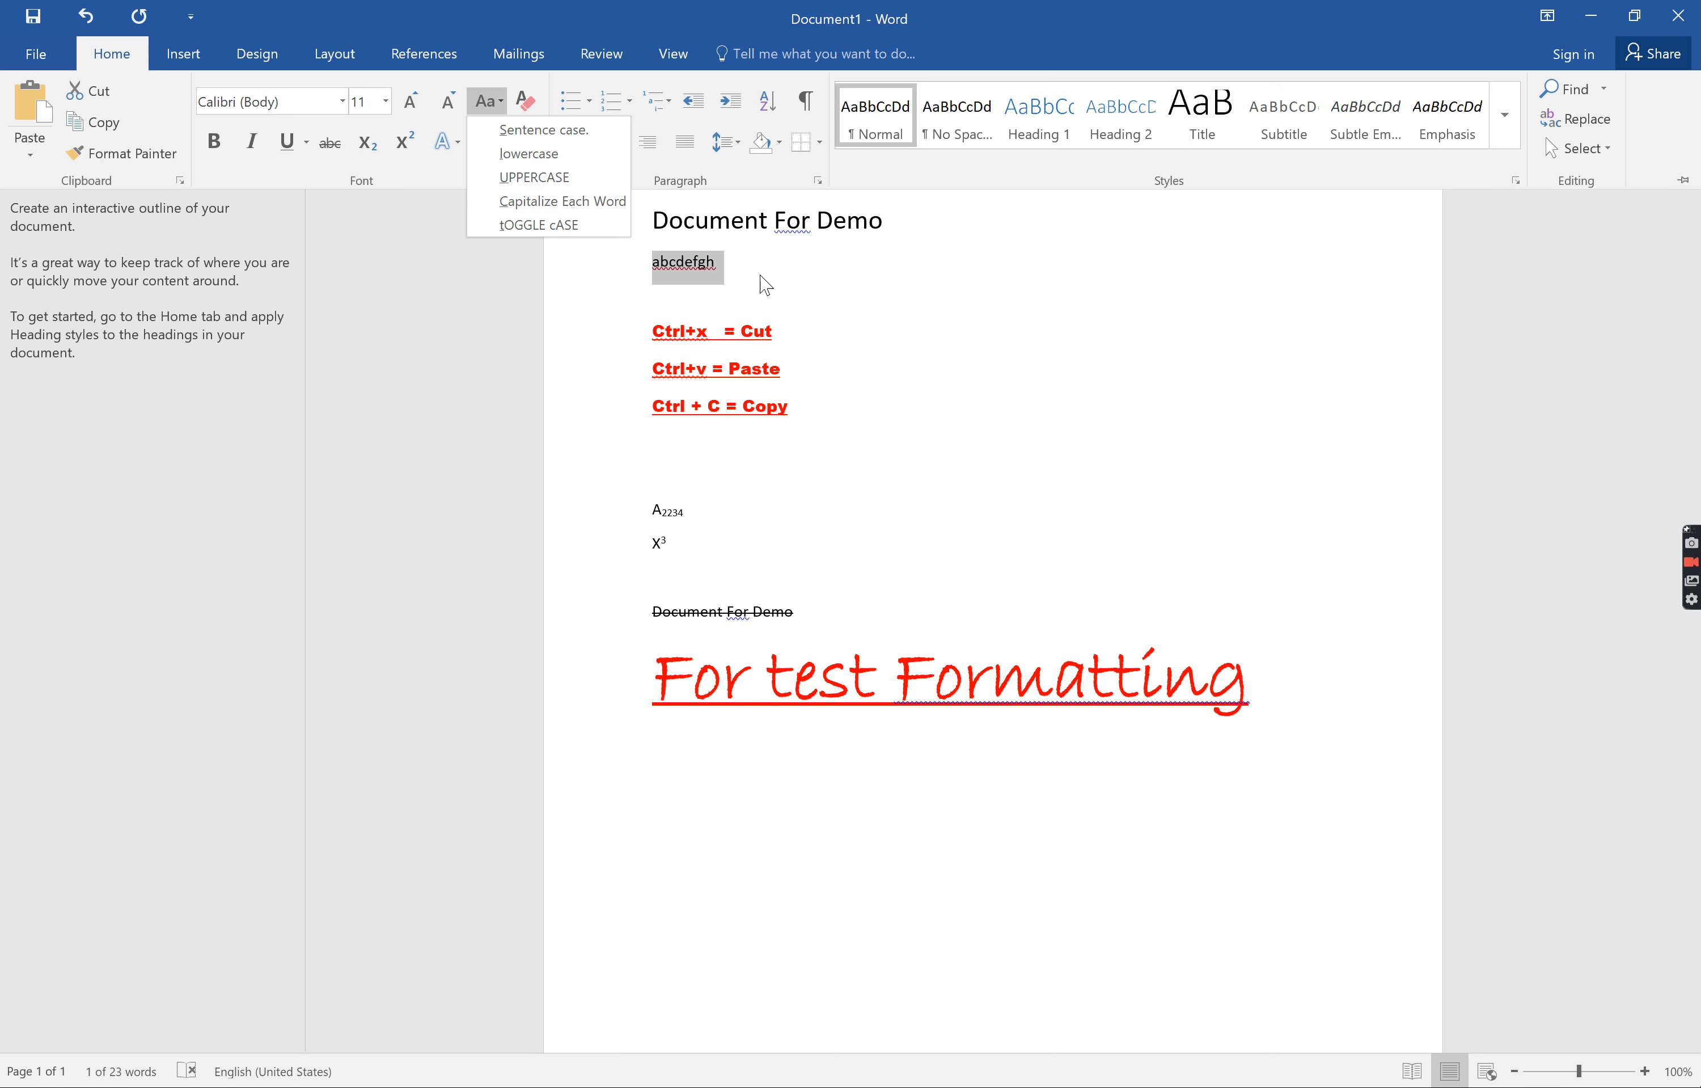
pyautogui.press('Escape')
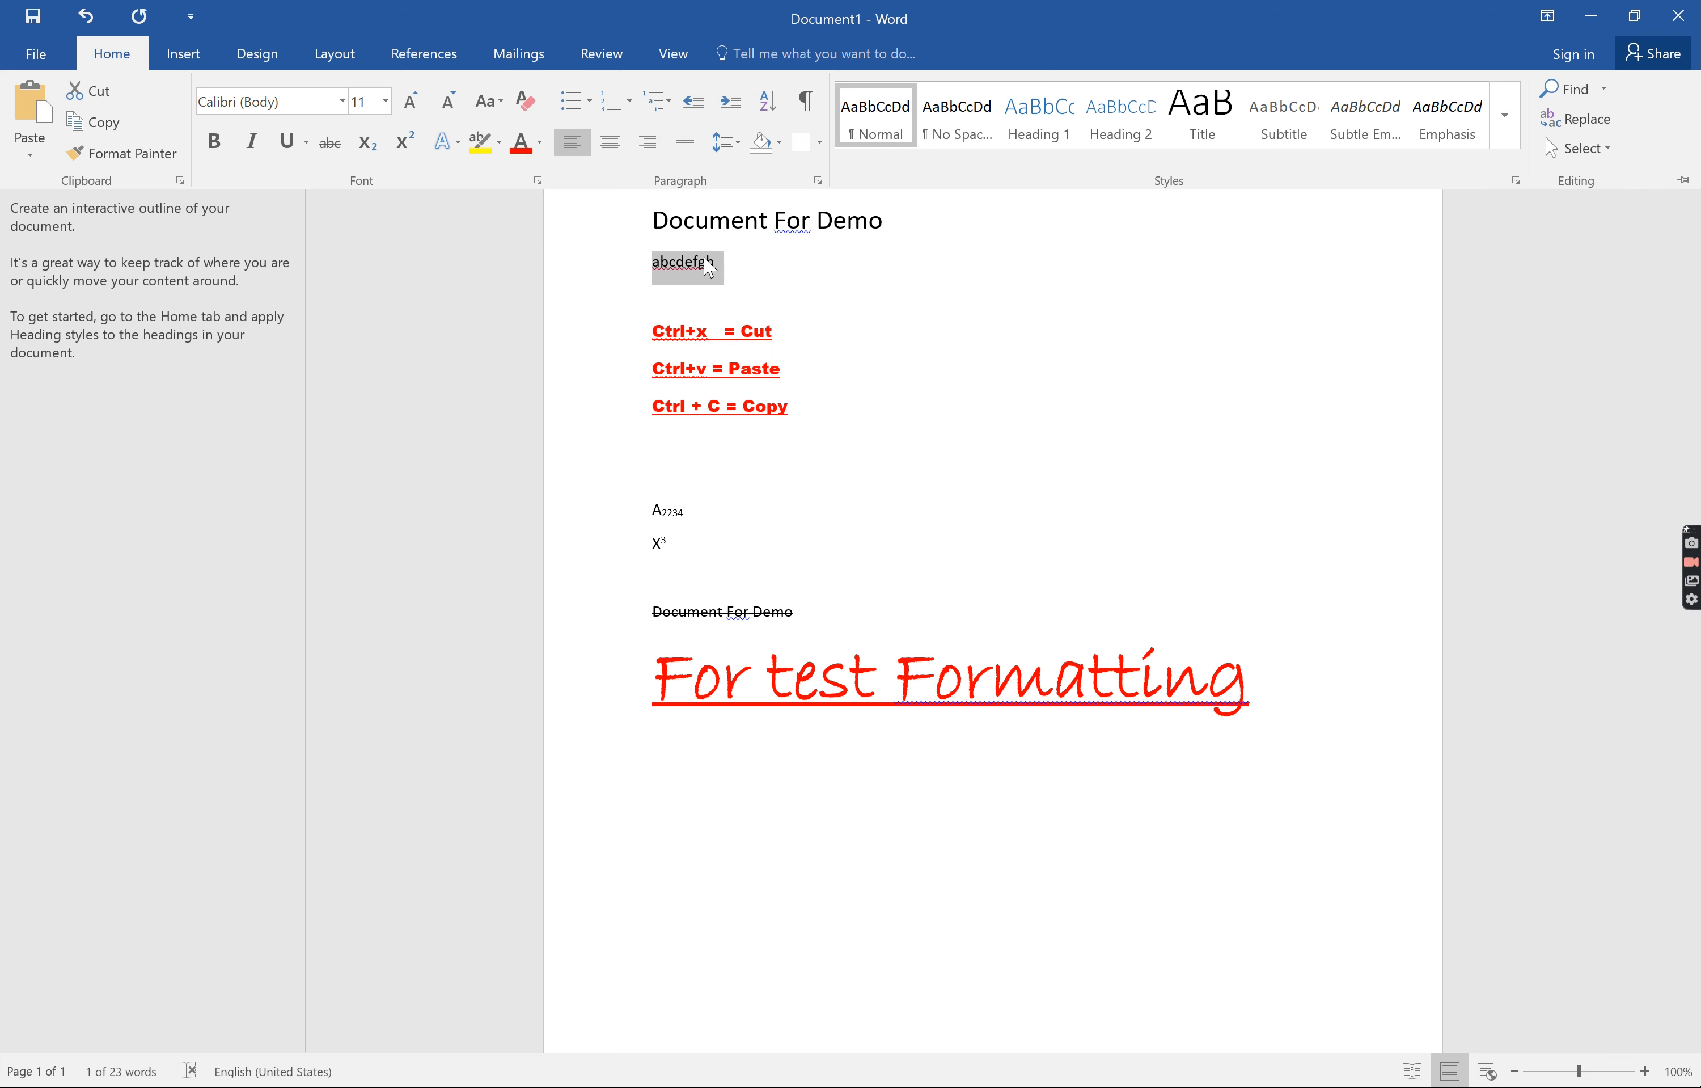
# Step: Set the font color of "abcdefgh" to blue and highlight the text in yellow
pyautogui.click(540, 146)
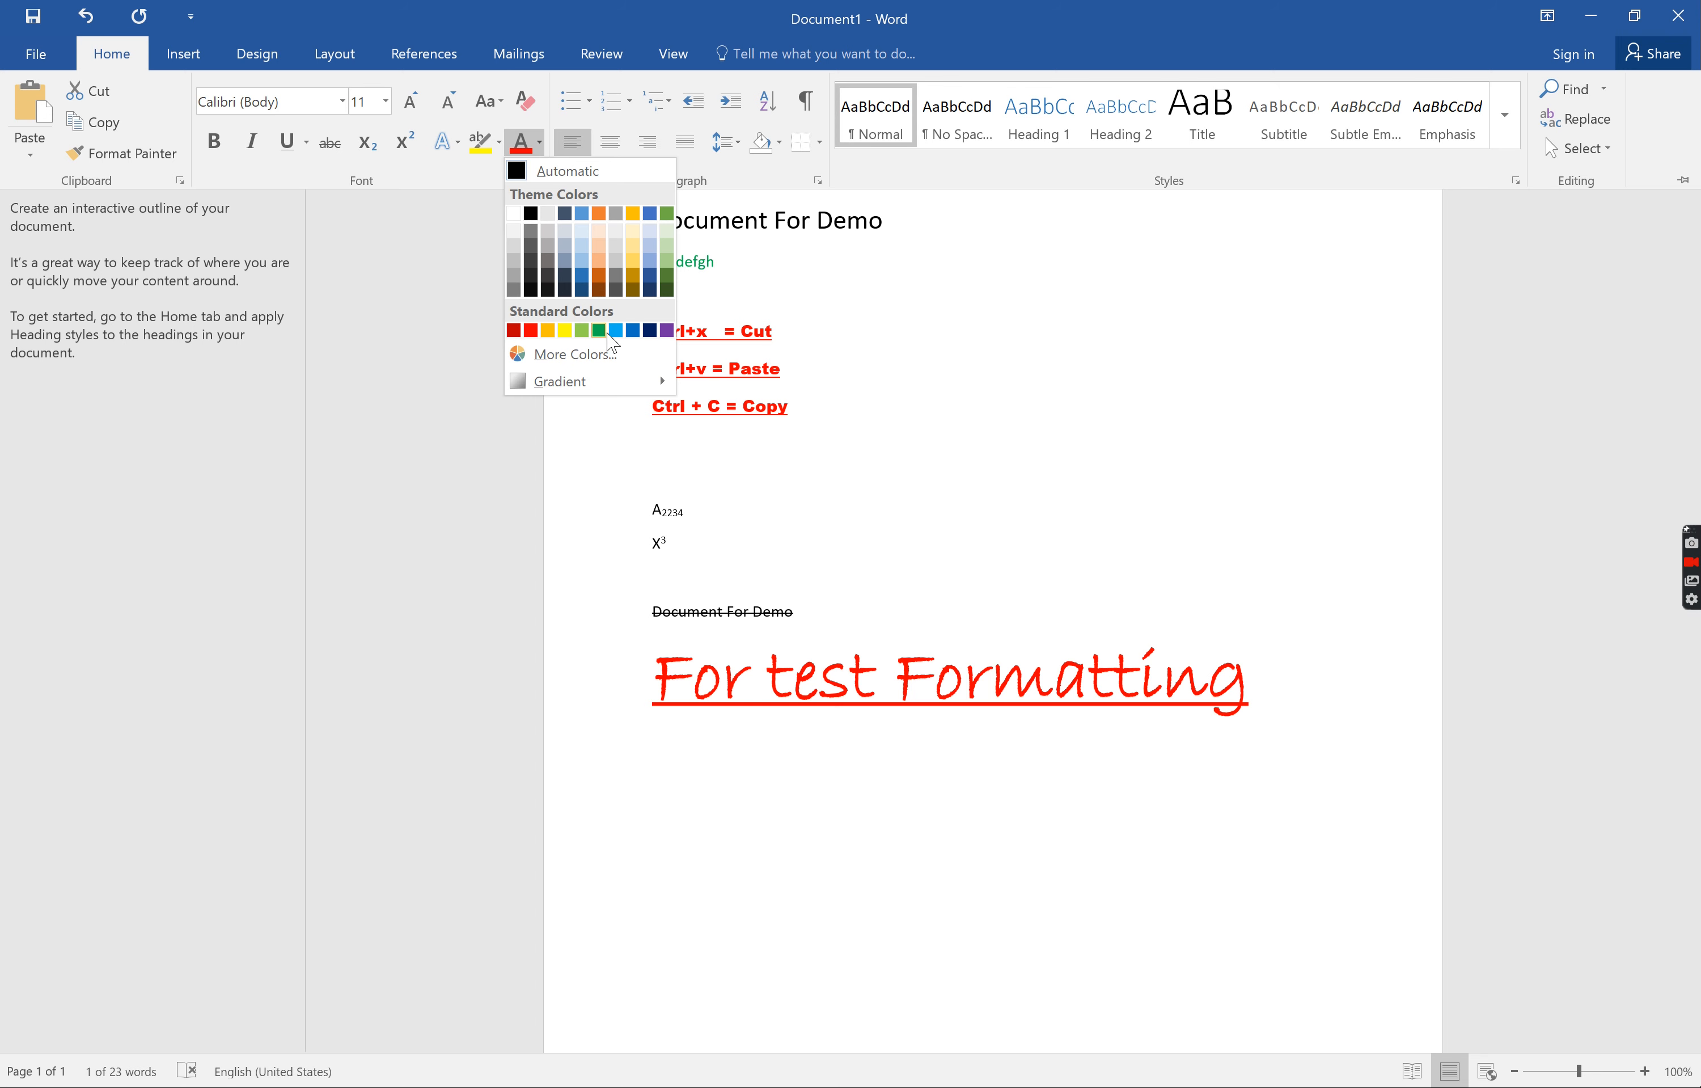
pyautogui.click(625, 333)
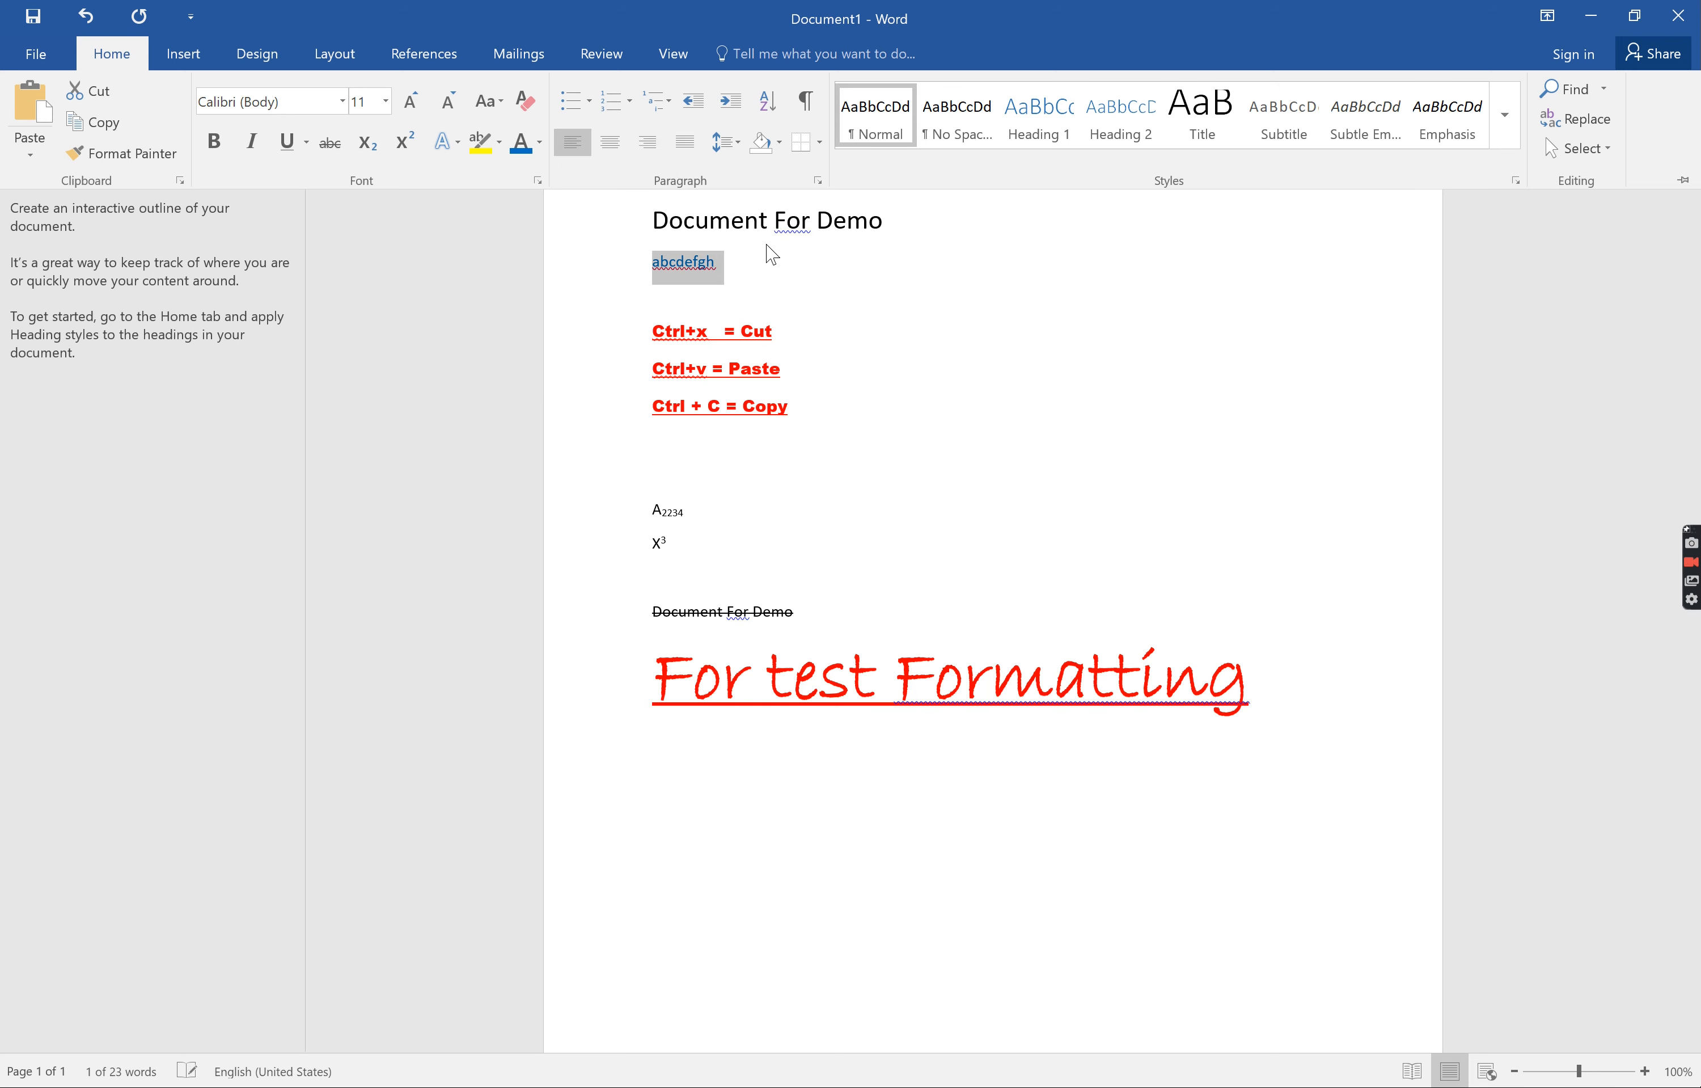
pyautogui.click(499, 142)
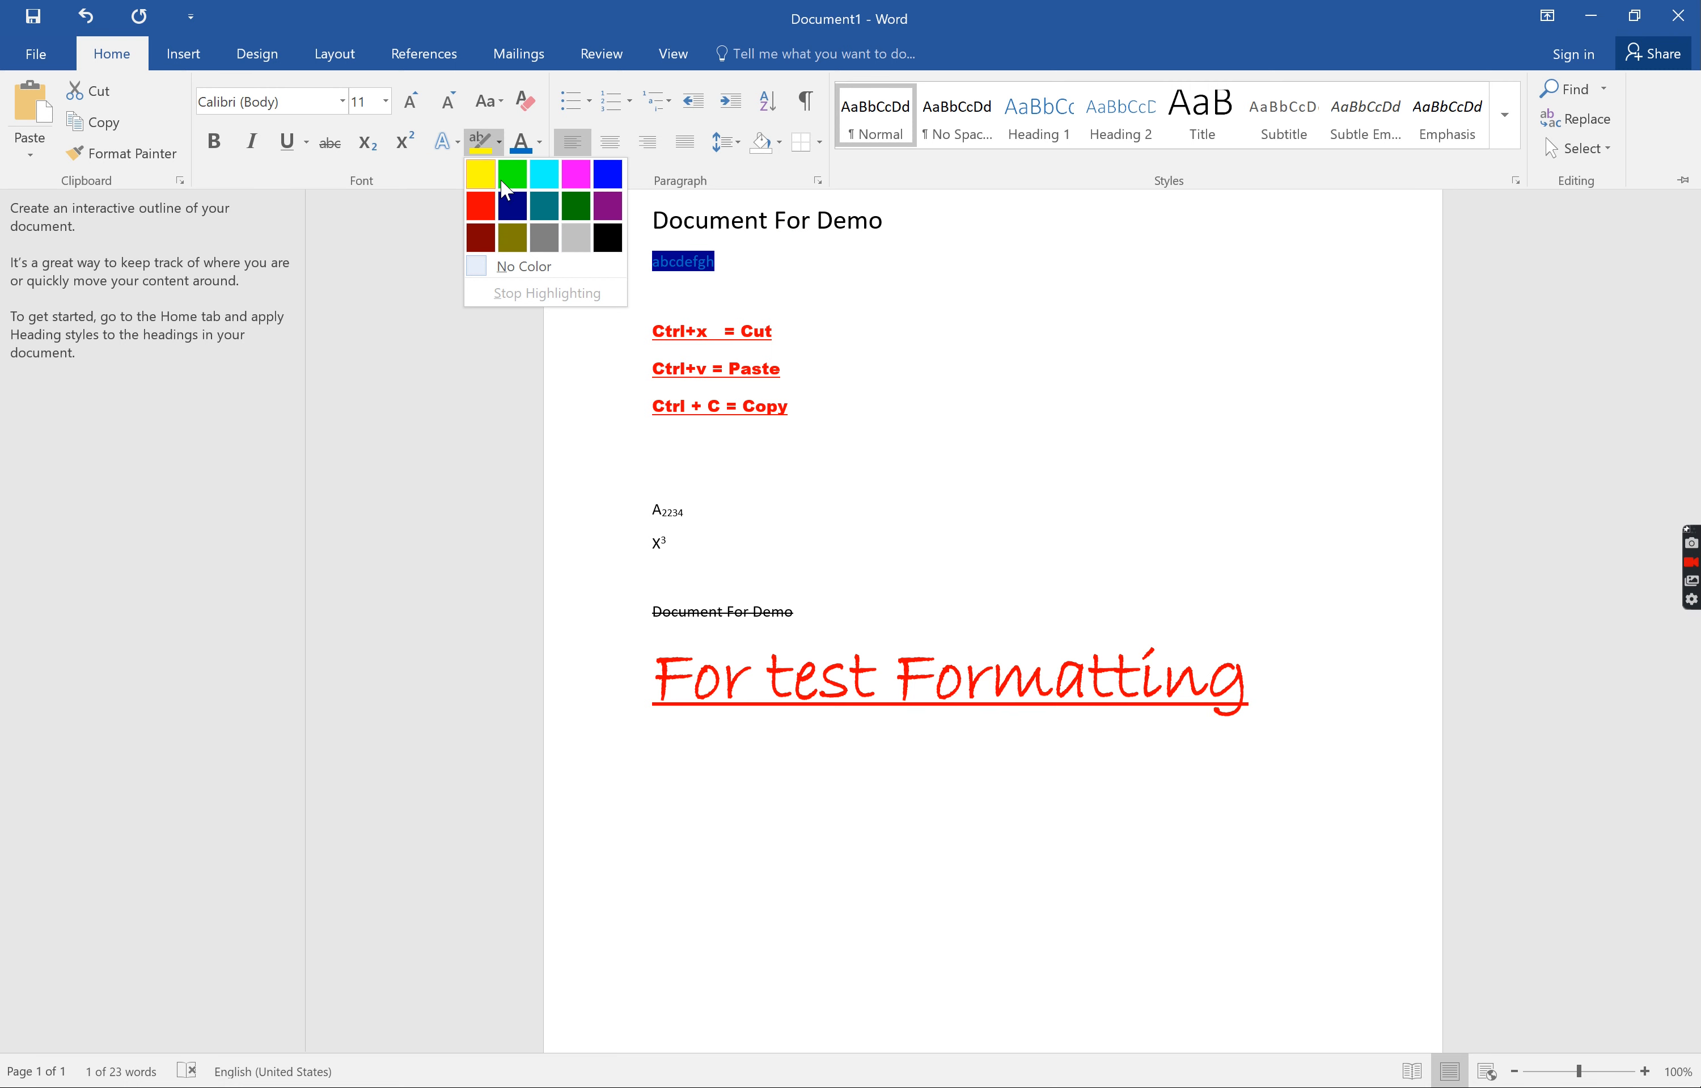
pyautogui.click(482, 176)
pyautogui.click(705, 279)
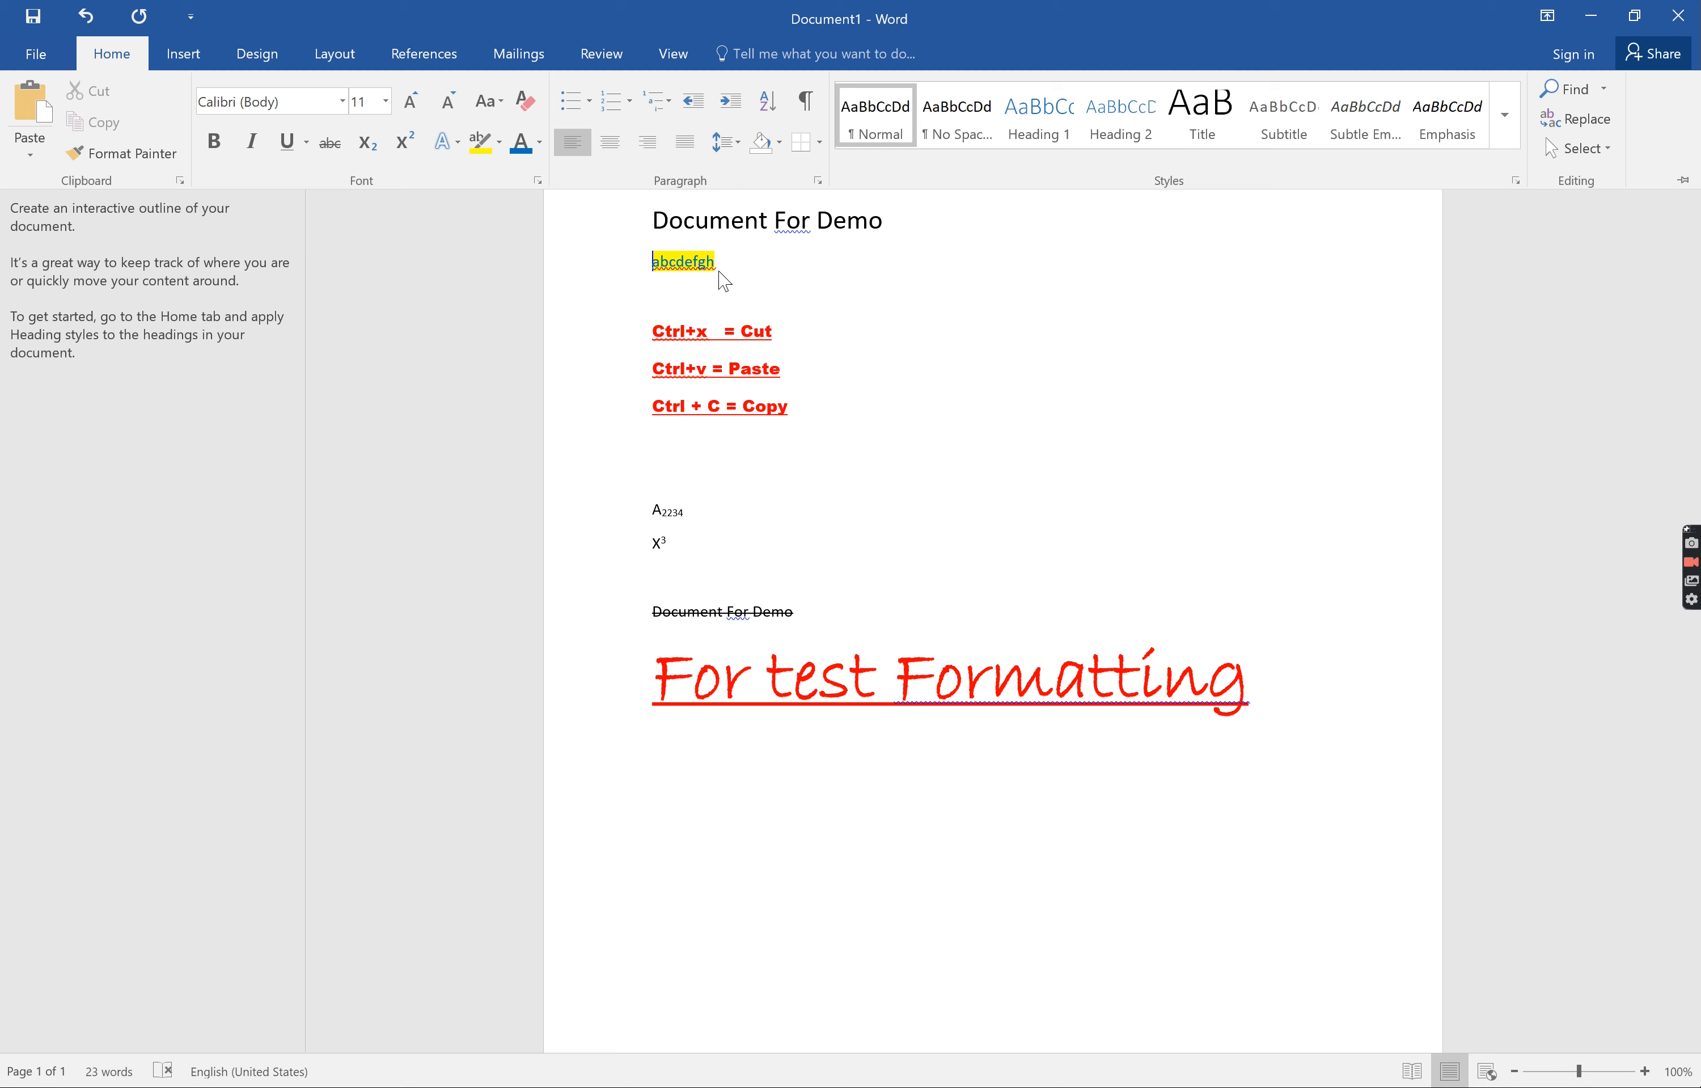
pyautogui.hotkey('ctrl', 'F1')
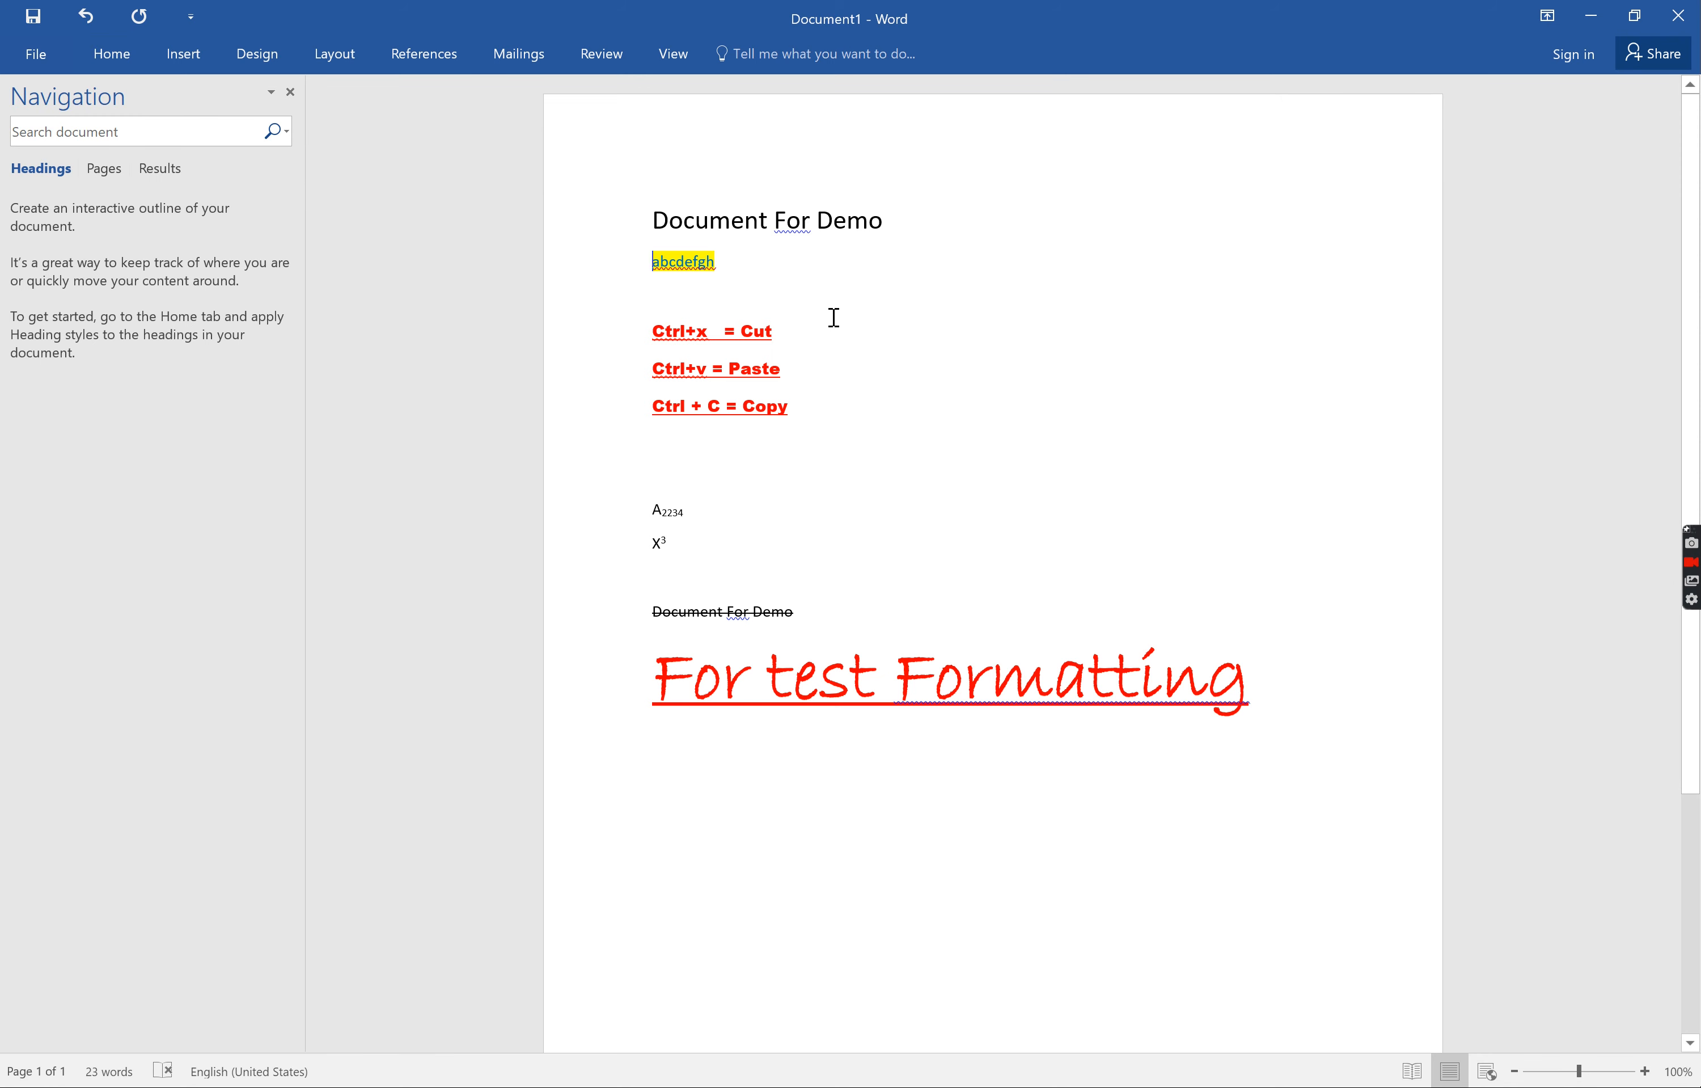
pyautogui.hotkey('ctrl', 'a')
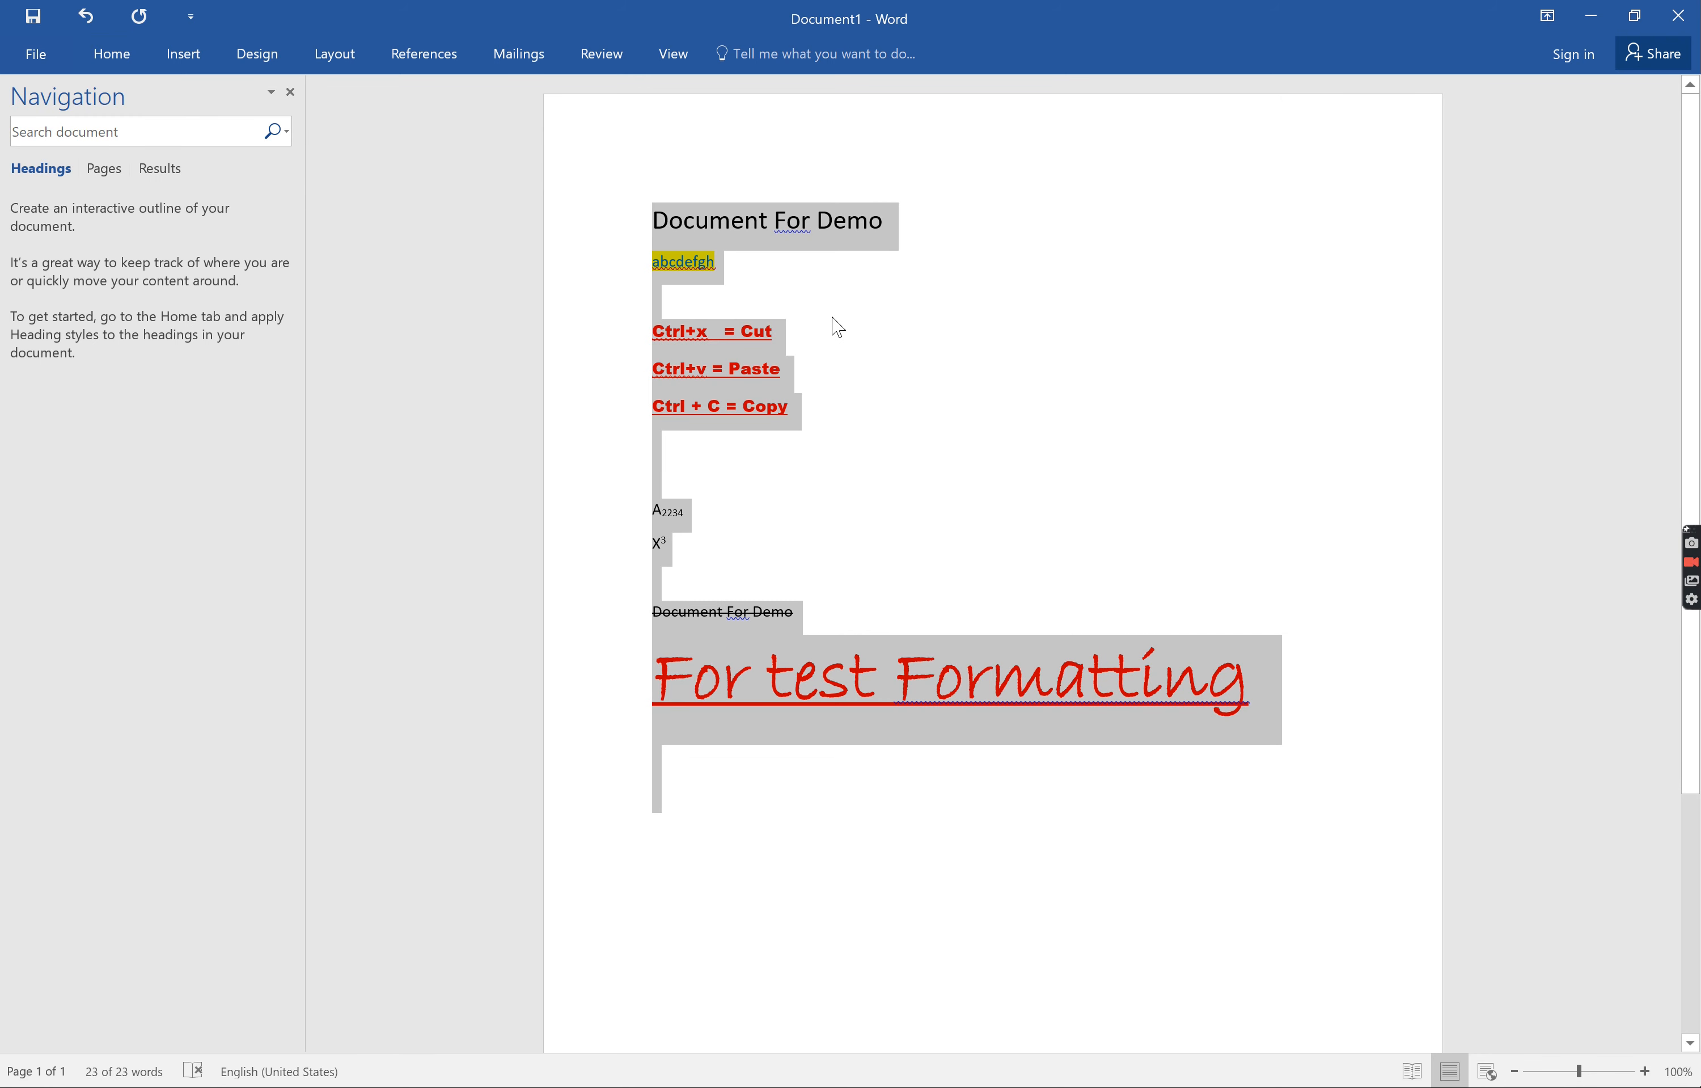
pyautogui.click(1046, 392)
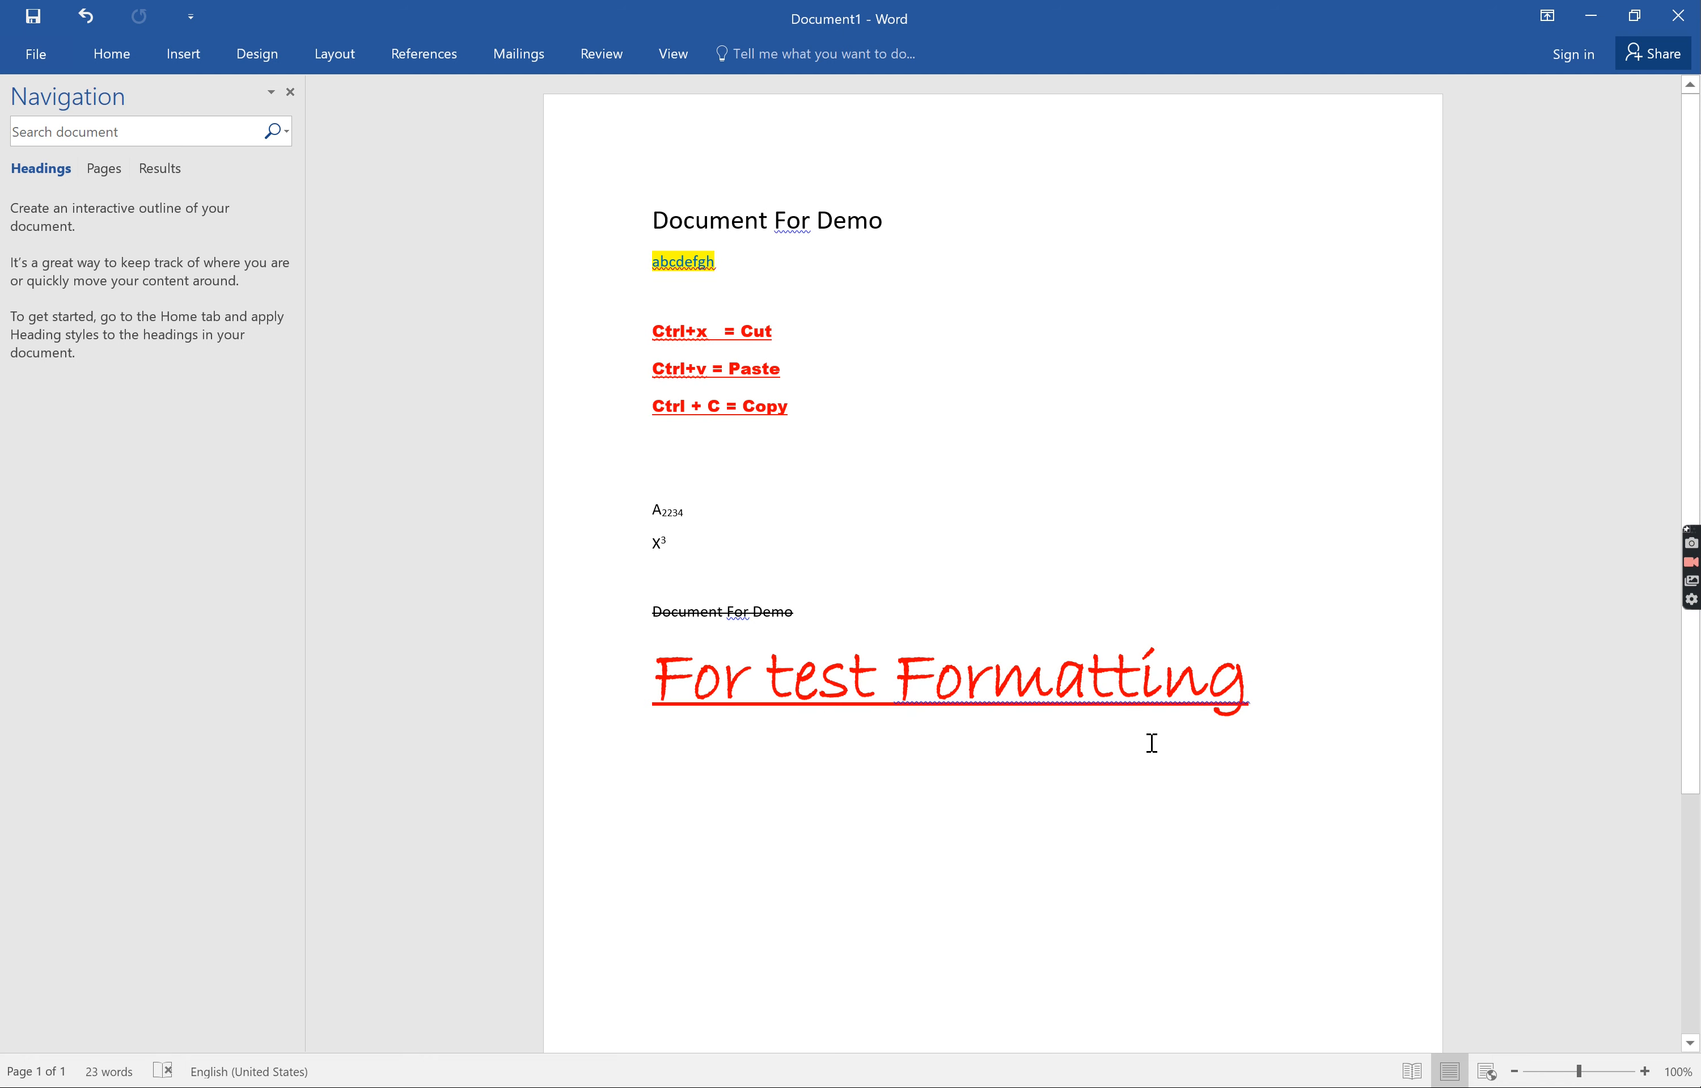
pyautogui.moveTo(1281, 700); pyautogui.dragTo(679, 198)
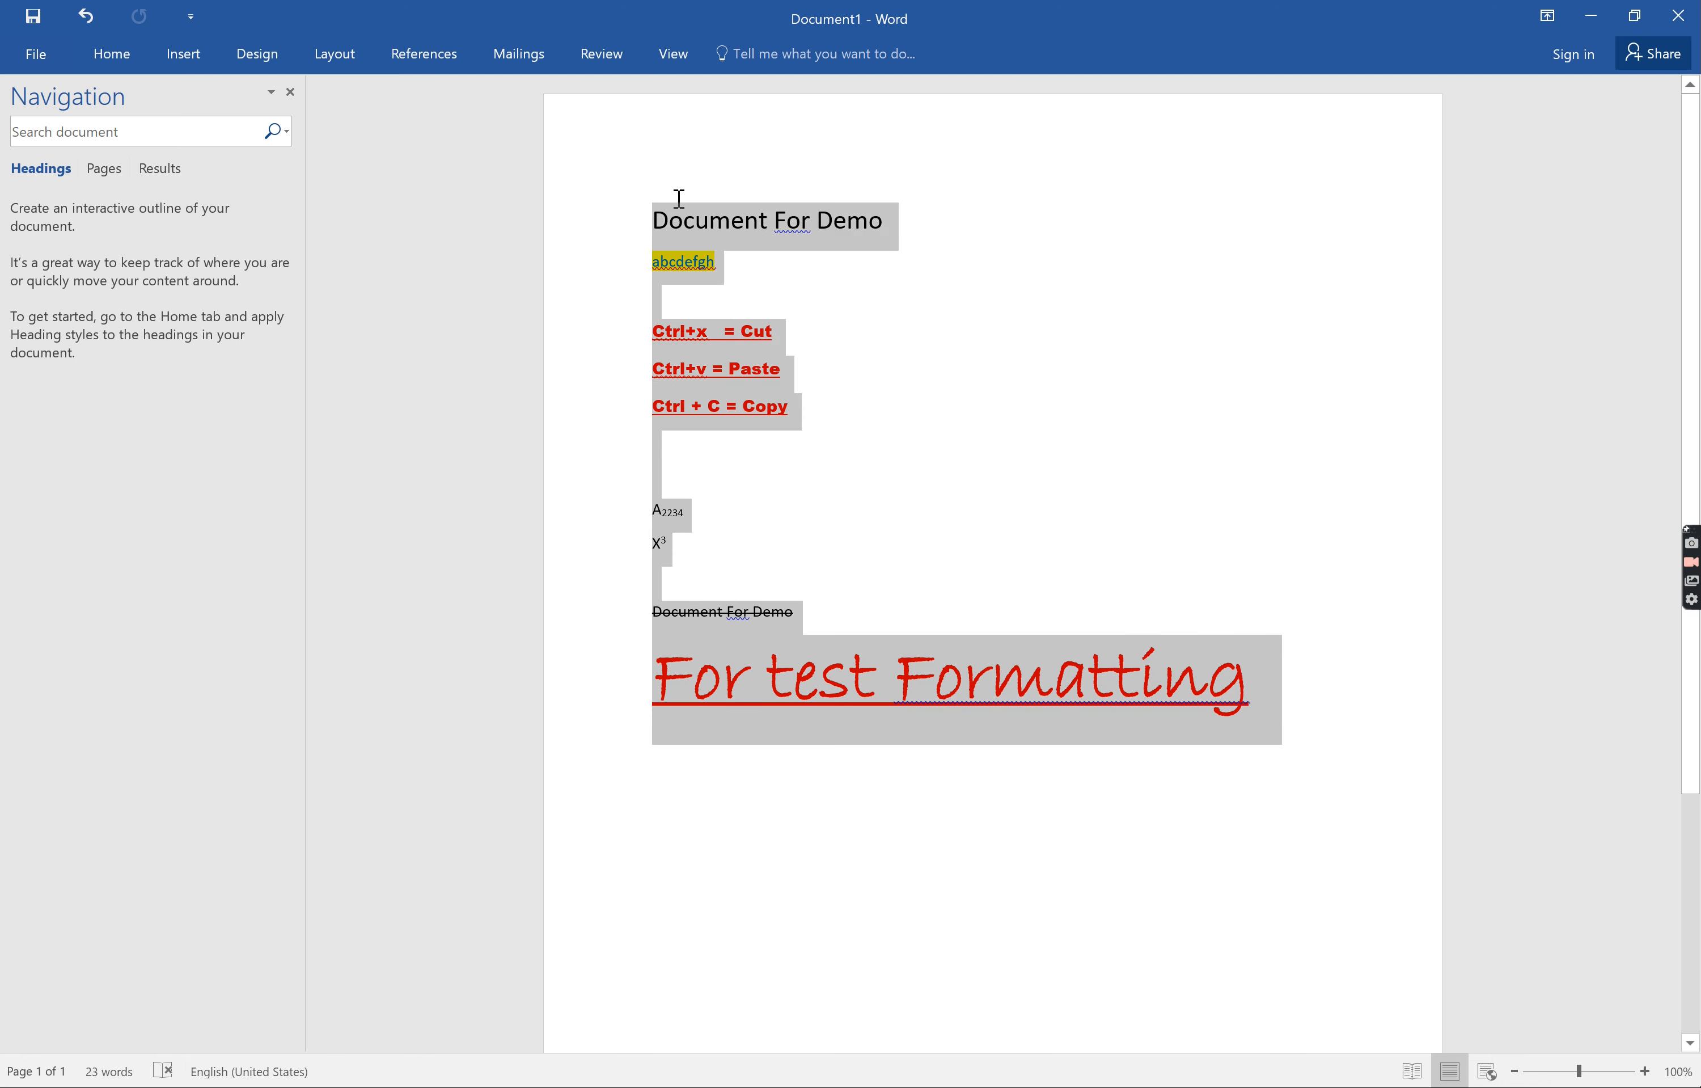
pyautogui.click(985, 336)
pyautogui.click(112, 56)
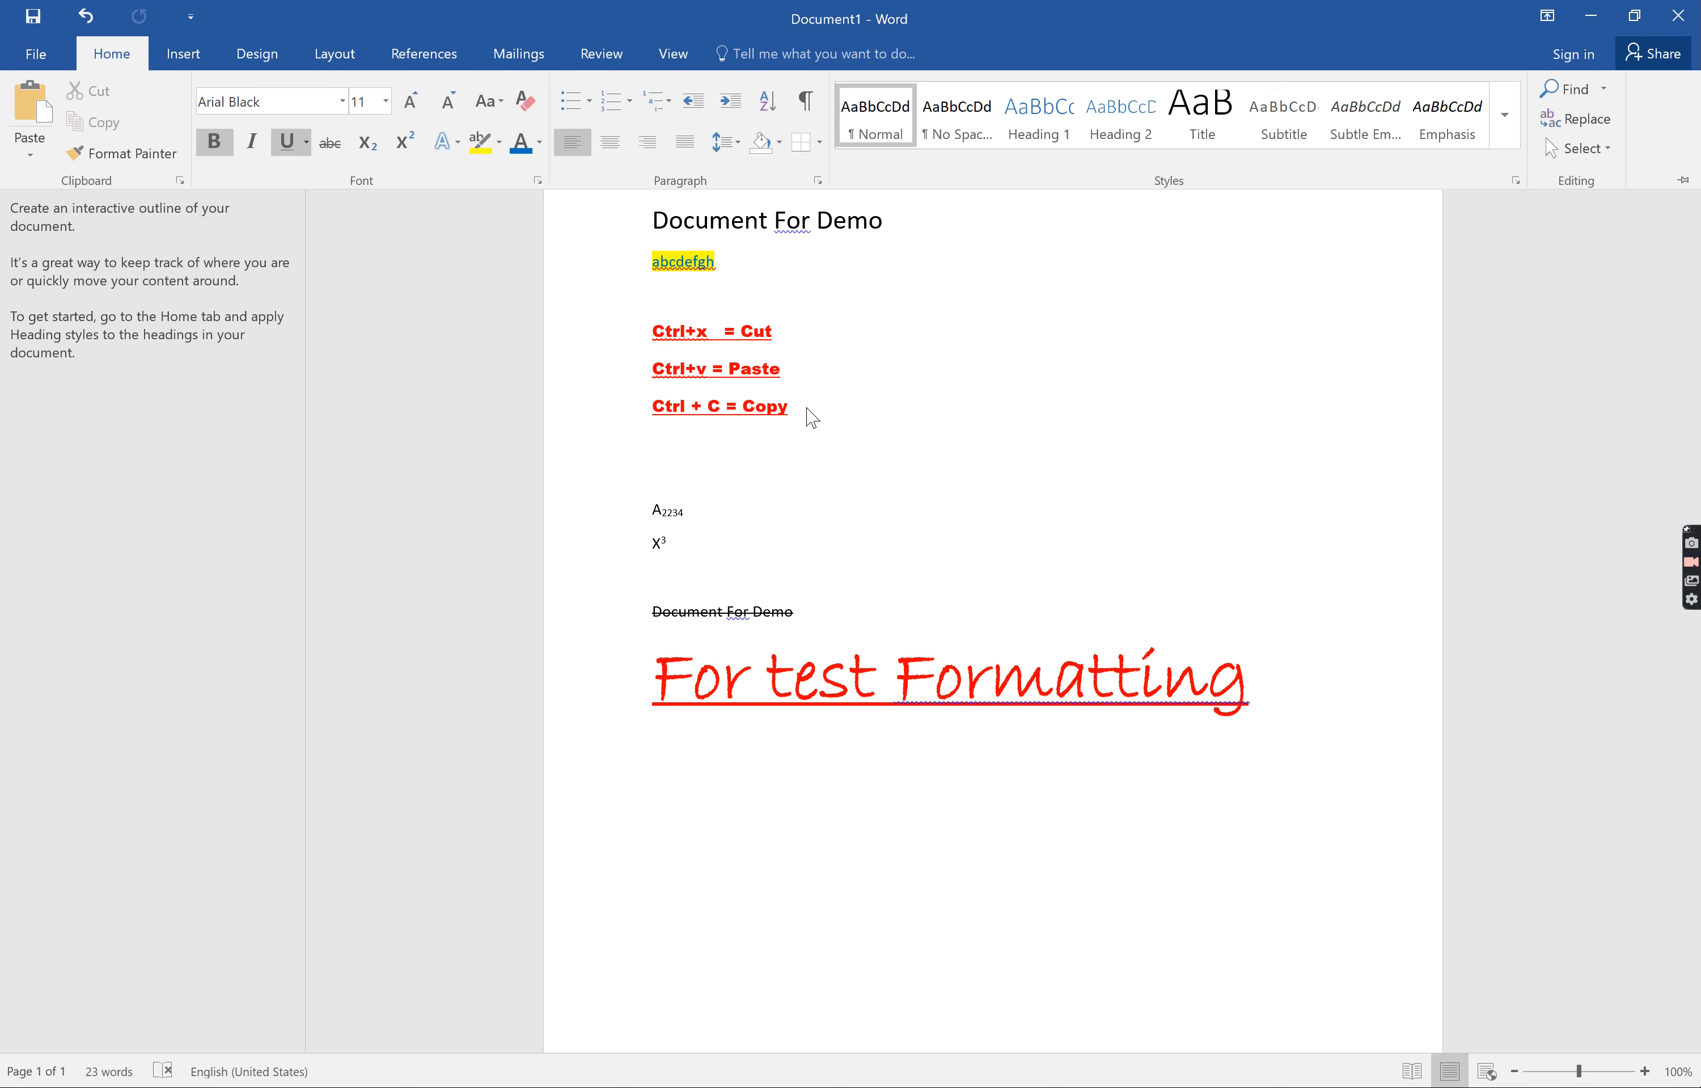
pyautogui.hotkey('ctrl', 'F1')
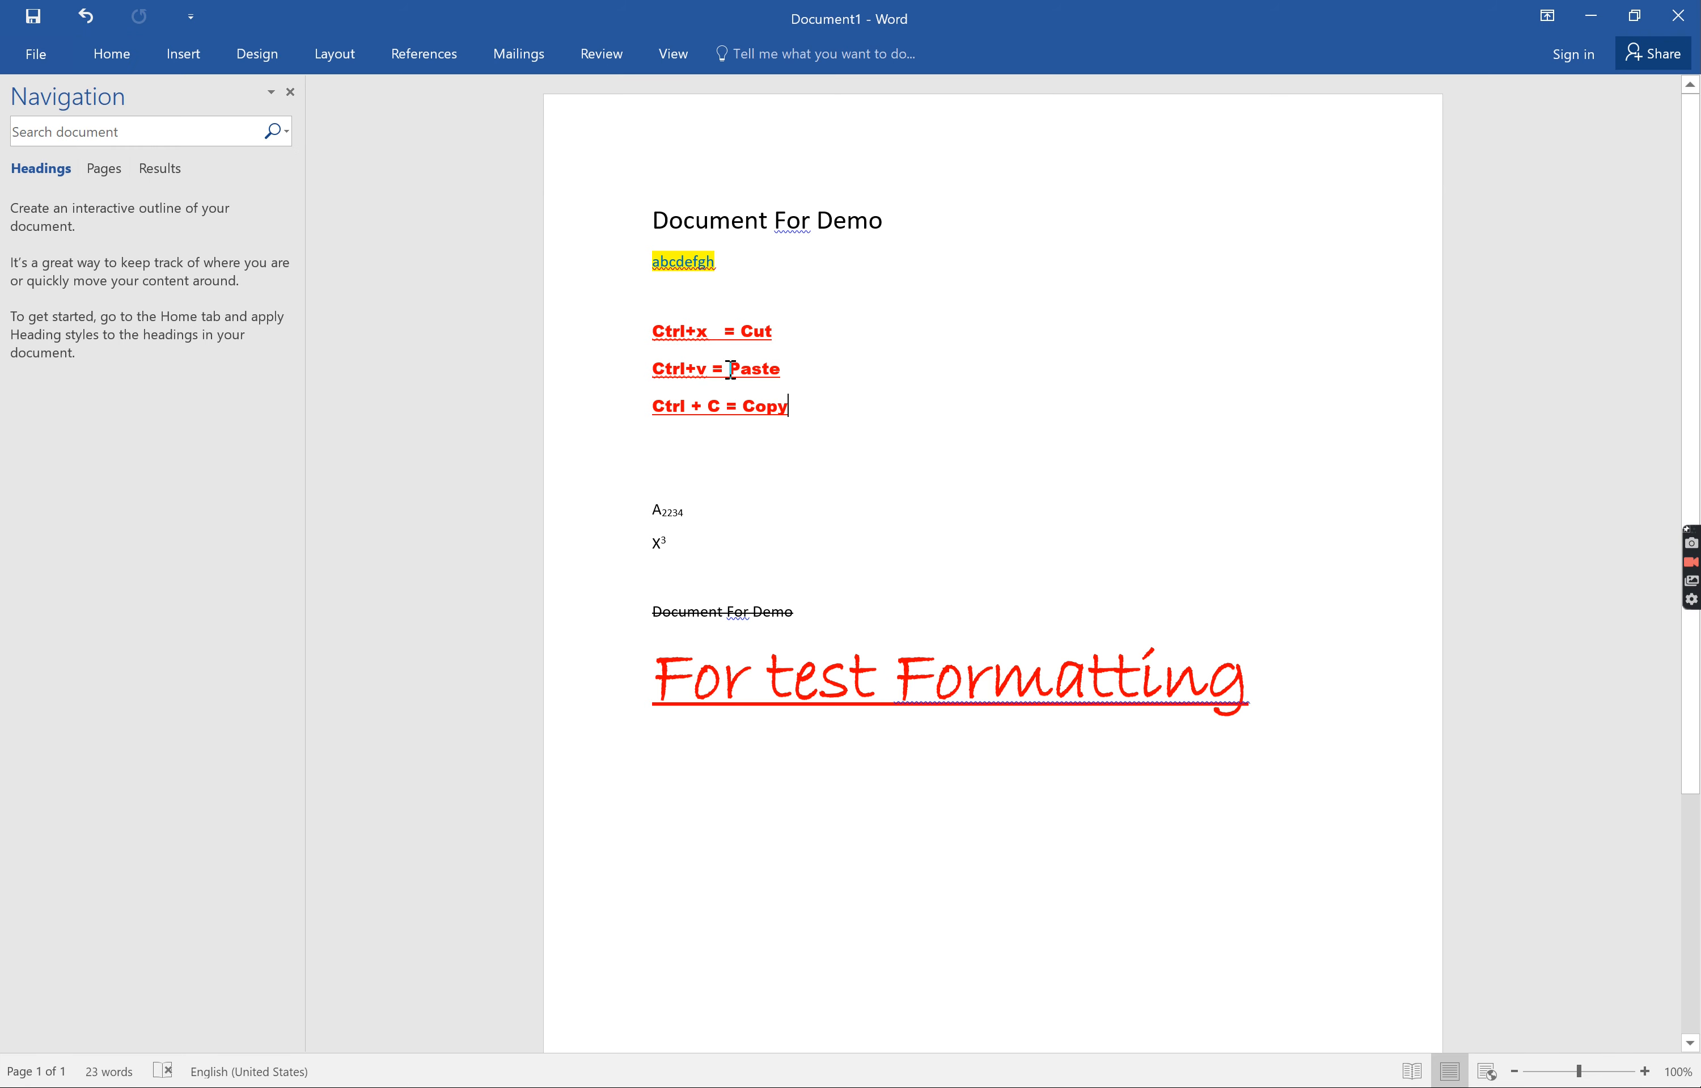
# Step: Try centered and right alignment on the three red shortcut lines, finishing with justified alignment
pyautogui.keyDown('shift'); pyautogui.click(650, 286); pyautogui.keyUp('shift')
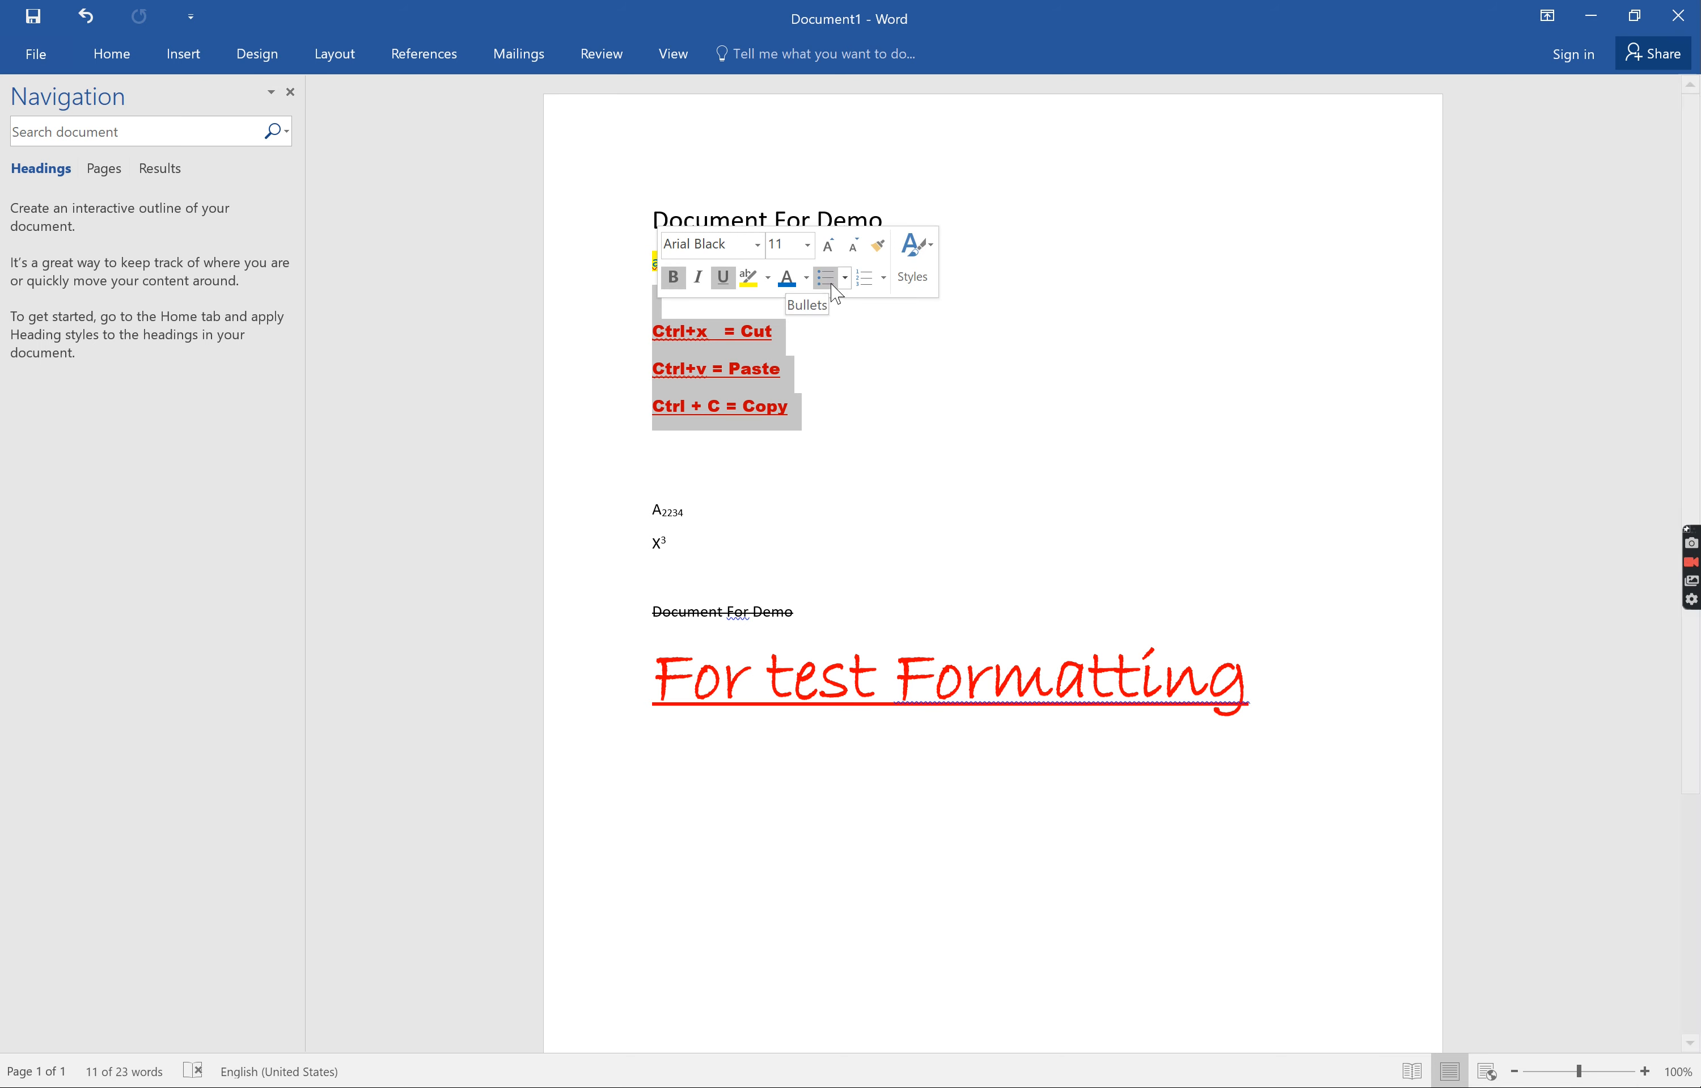
pyautogui.click(123, 64)
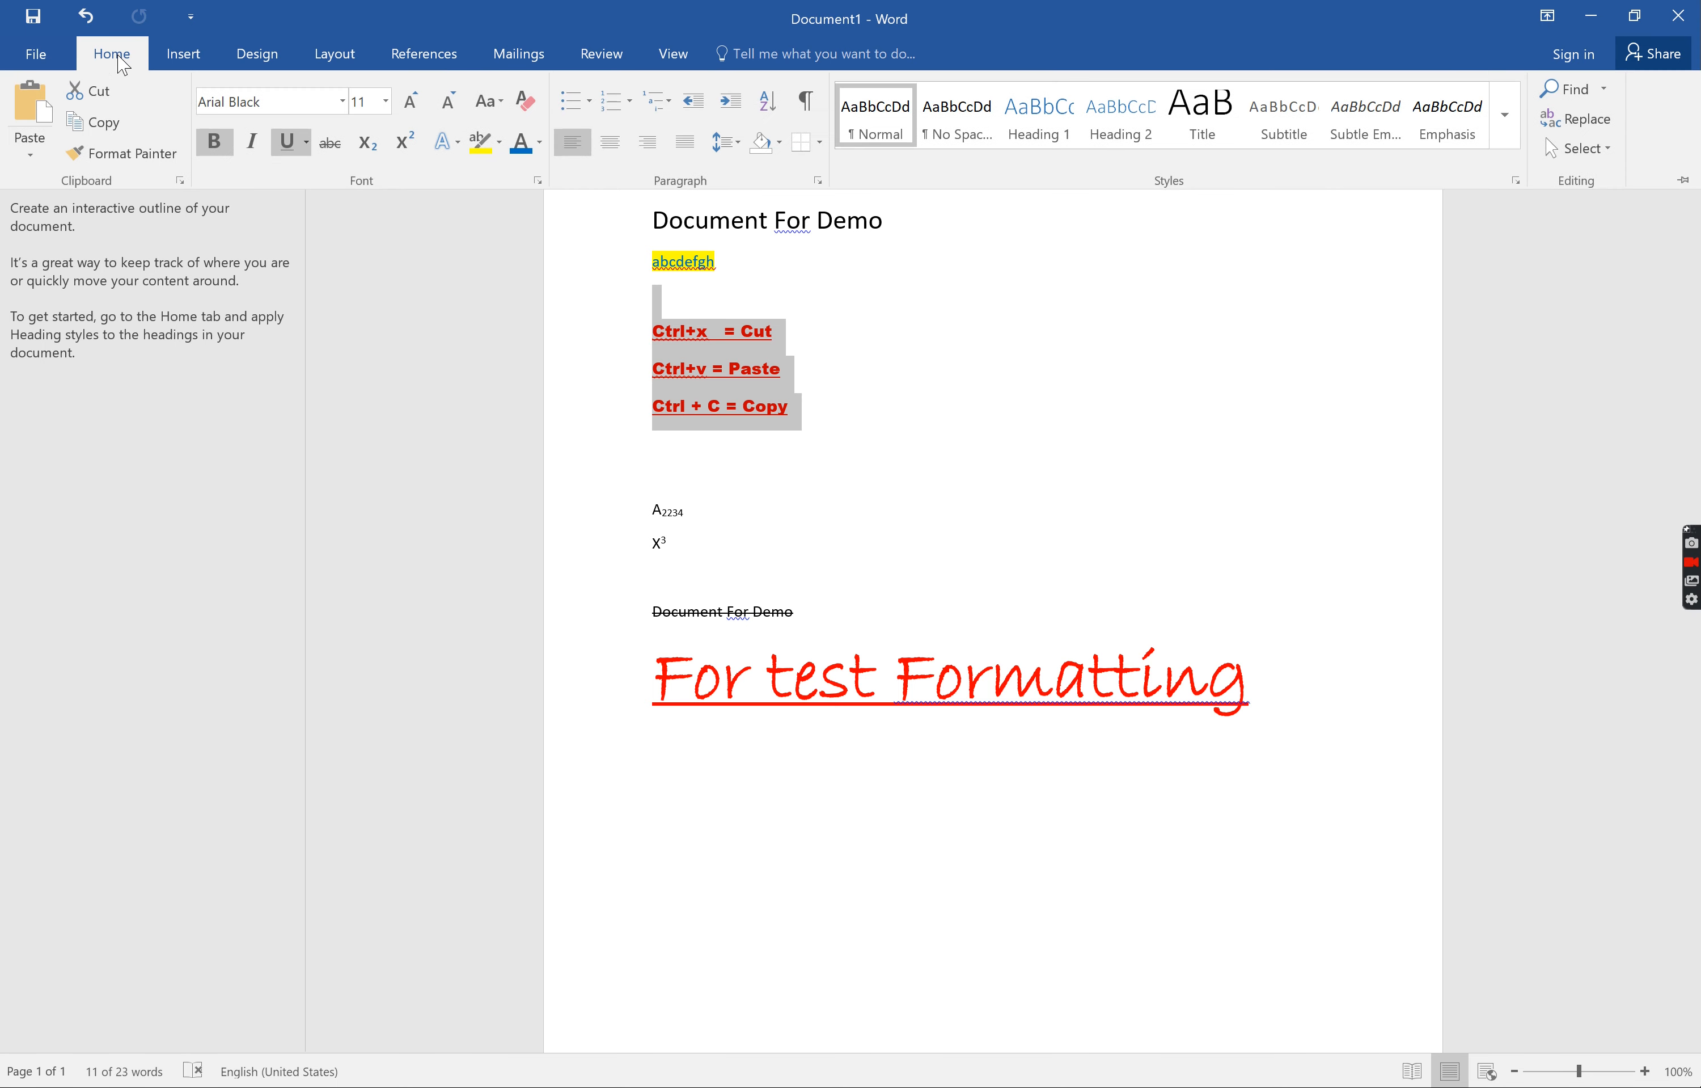
pyautogui.click(612, 143)
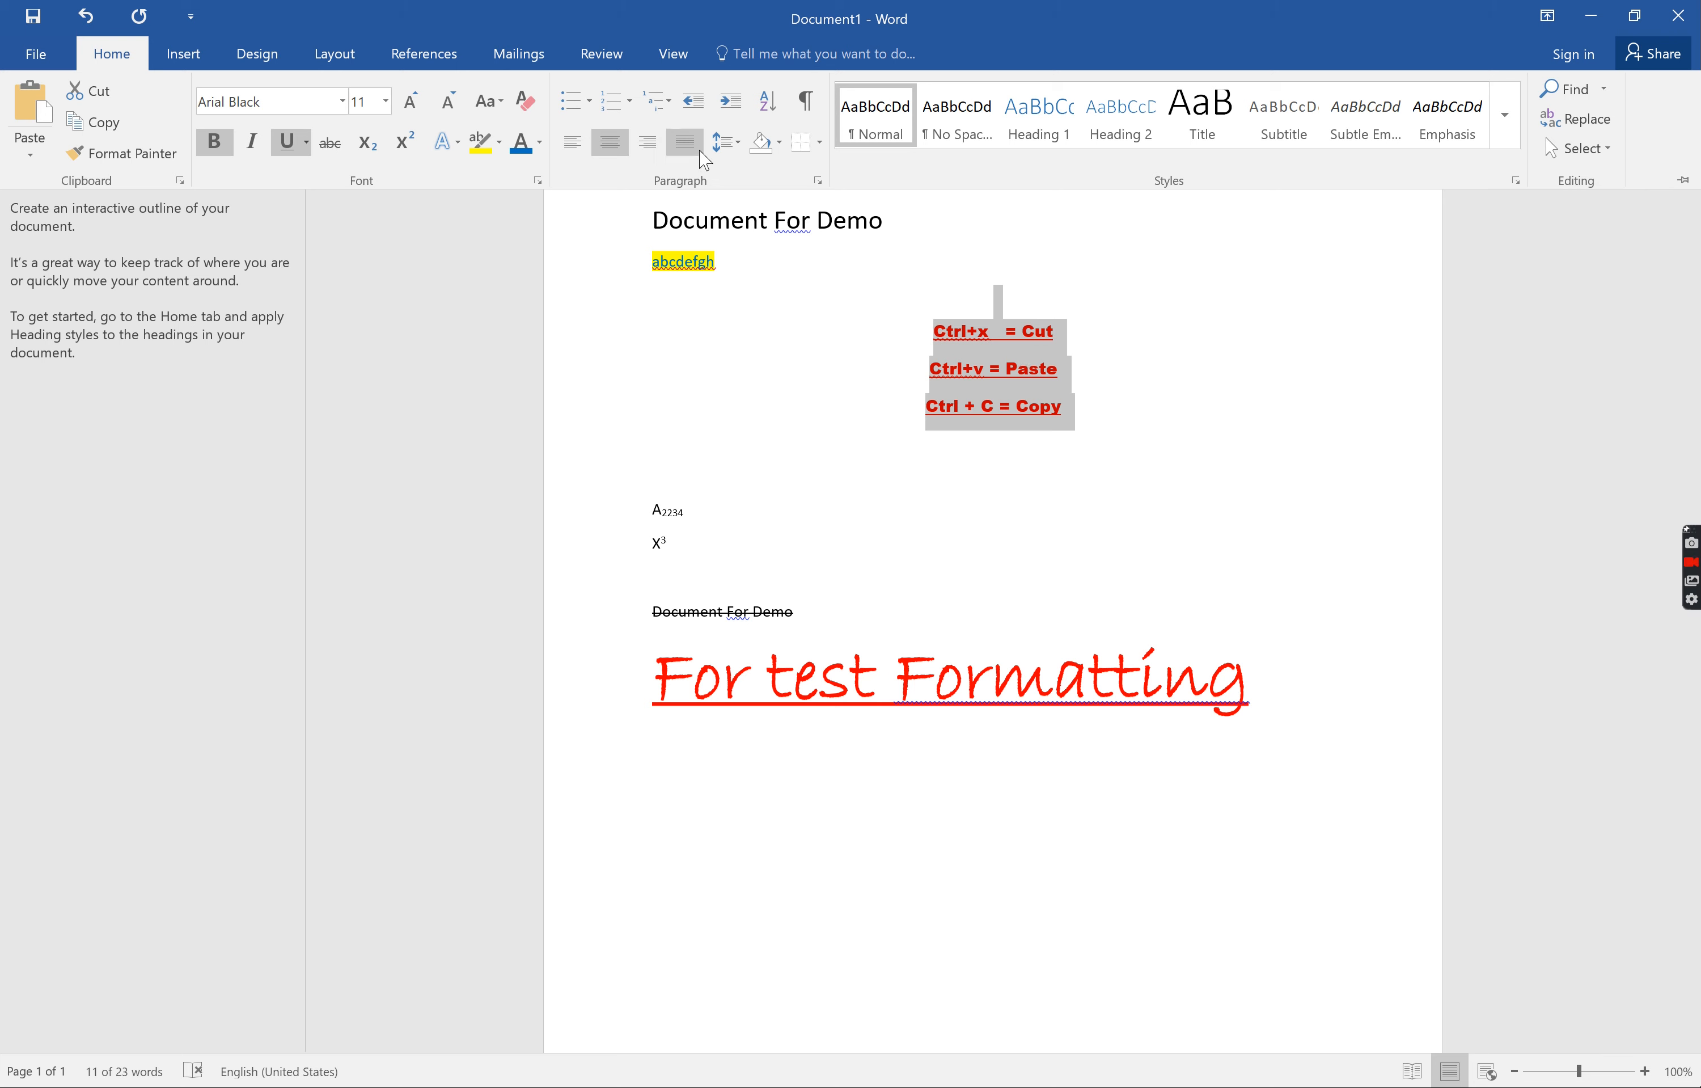
pyautogui.click(655, 146)
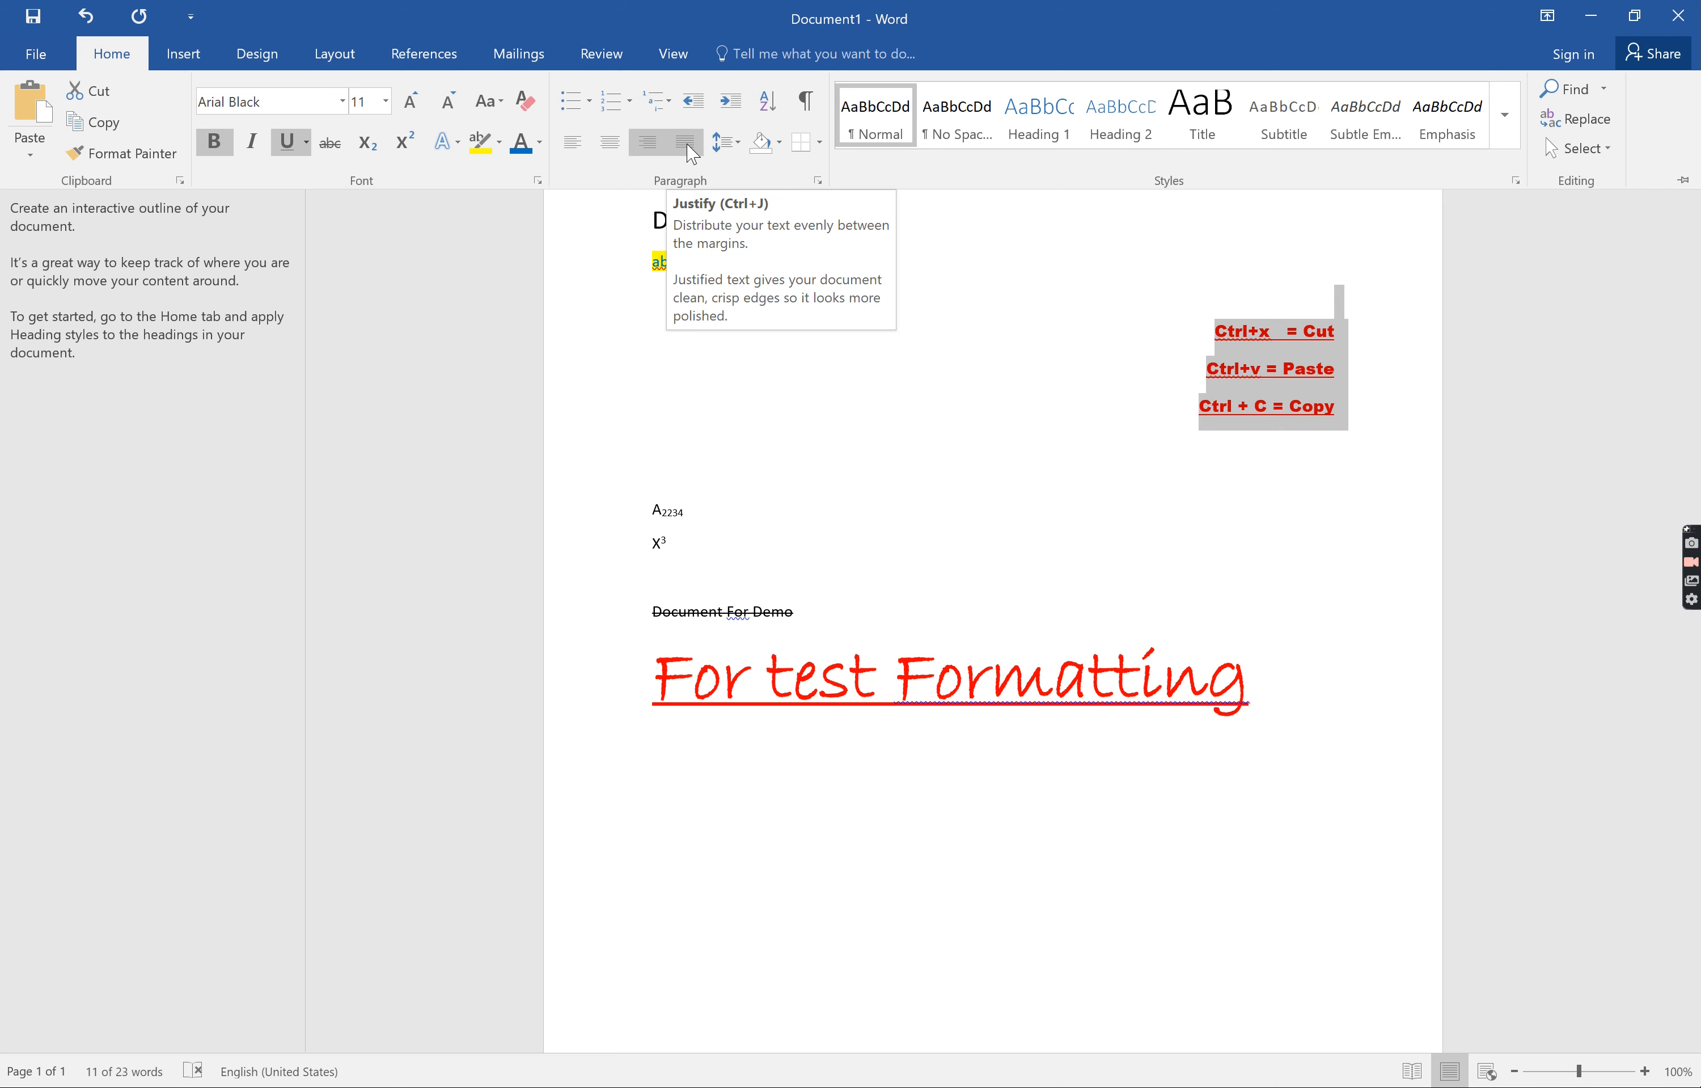
pyautogui.click(686, 143)
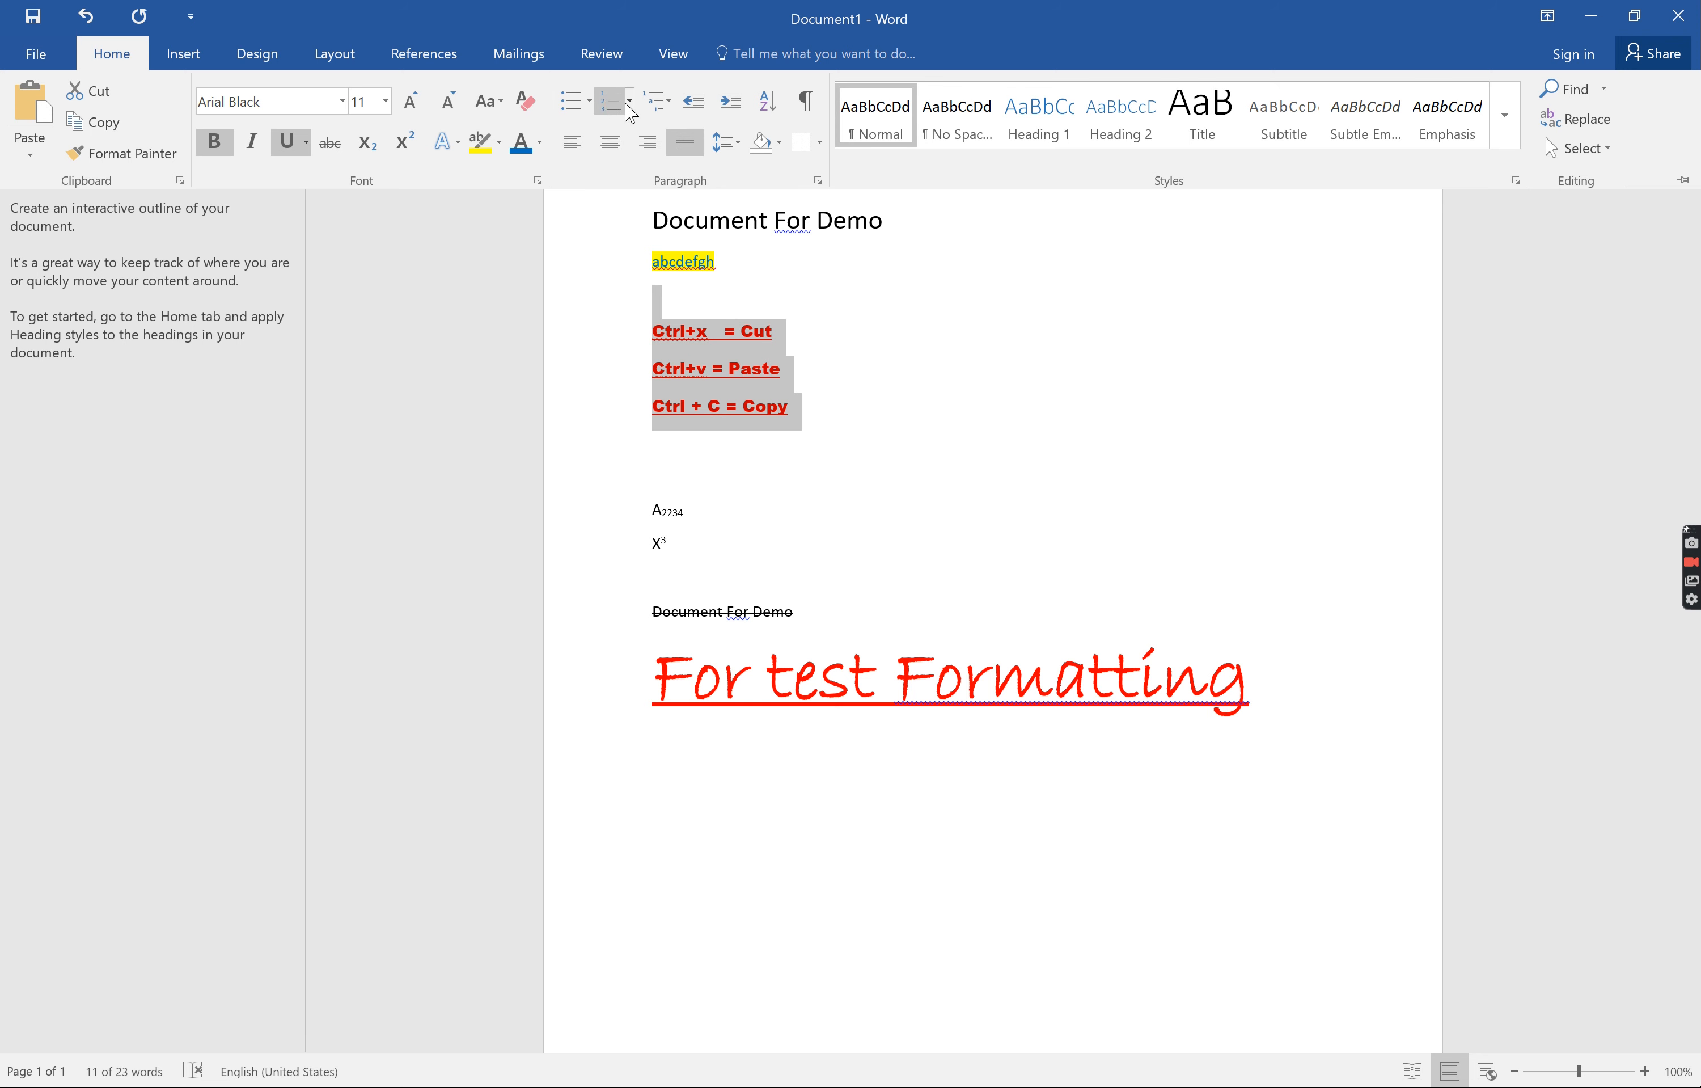
# Step: Format the three red shortcut lines as a list with the small multicolored picture bullet
pyautogui.click(590, 102)
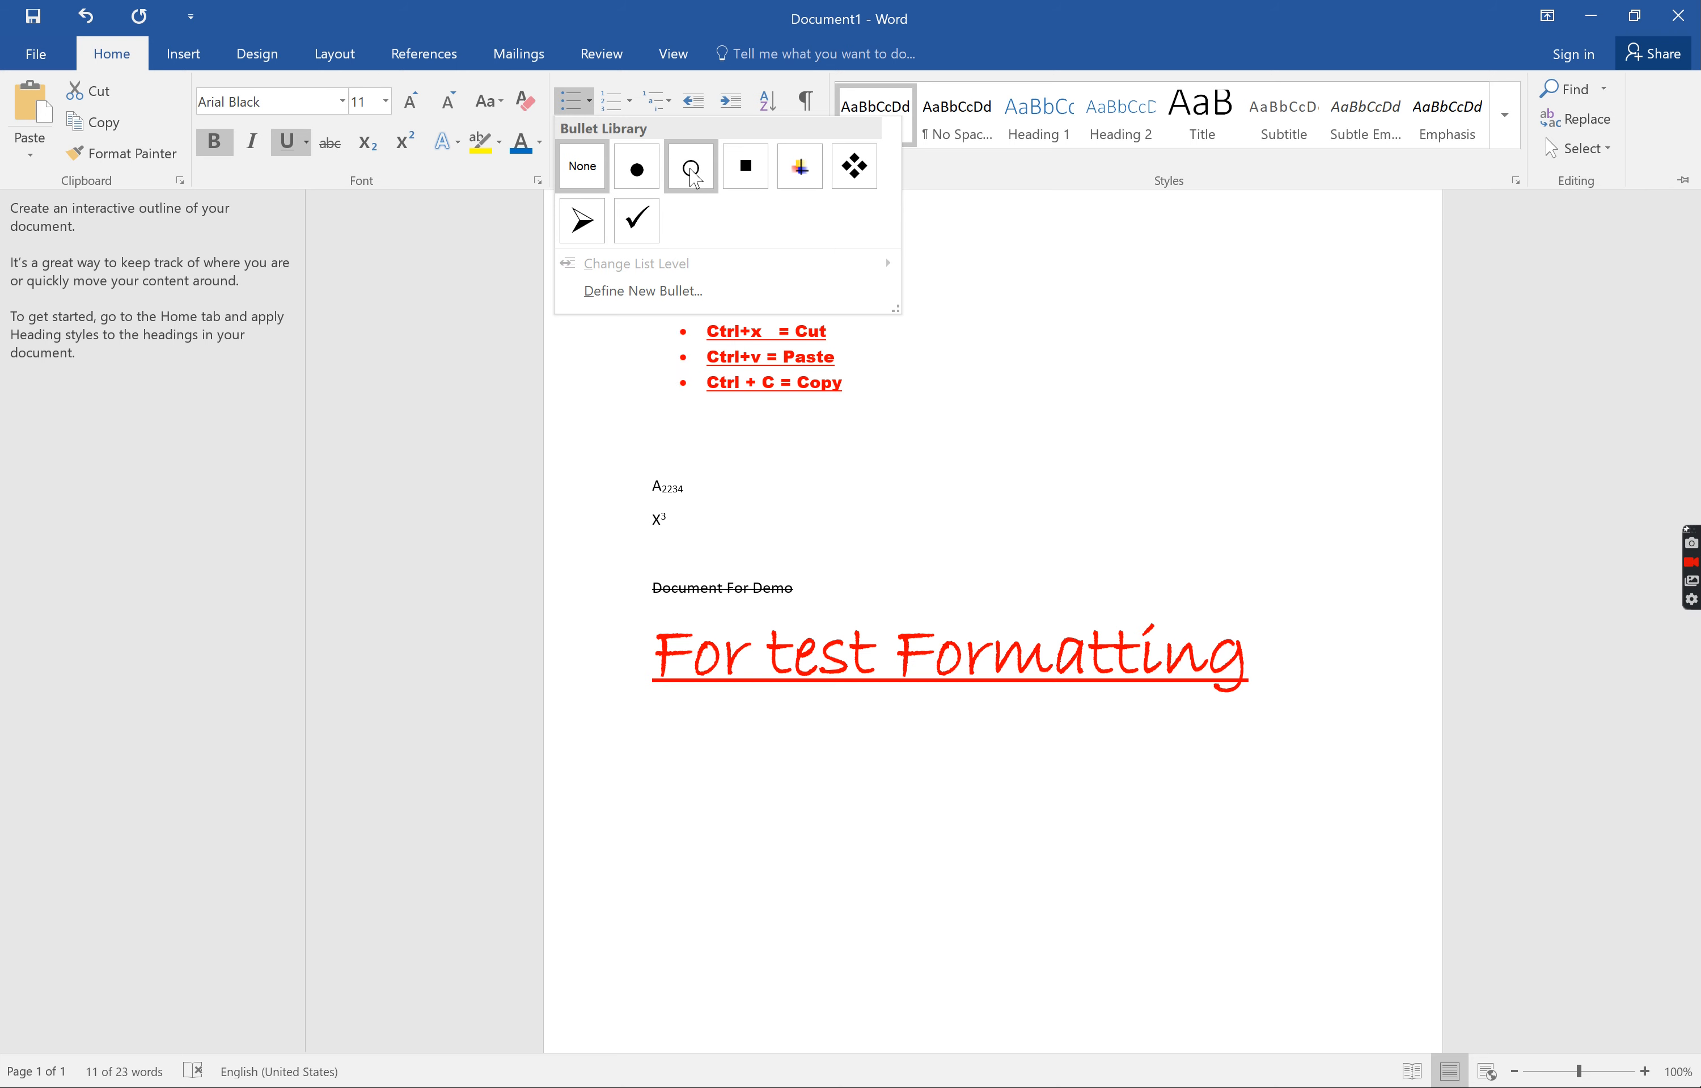
pyautogui.click(802, 169)
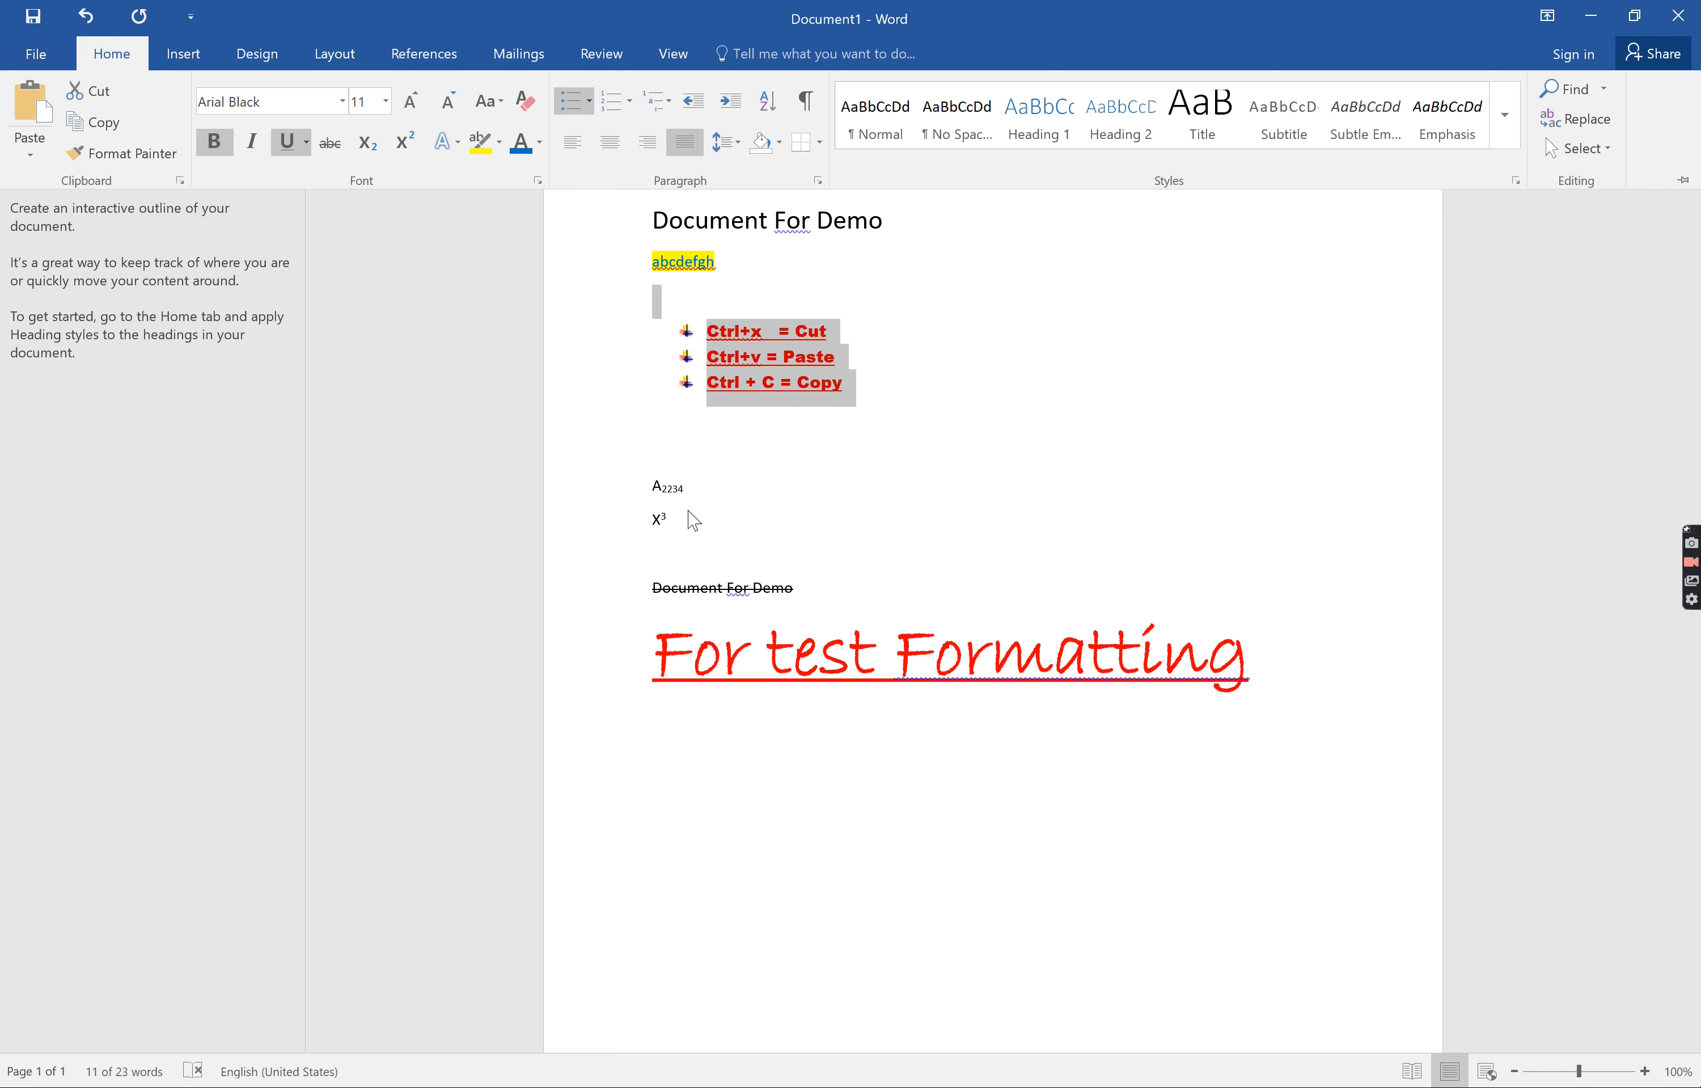
pyautogui.click(813, 496)
# Step: Examine the numbering and multilevel list styles available for the subscript A and superscript X lines
pyautogui.moveTo(688, 517); pyautogui.dragTo(654, 483)
pyautogui.click(103, 64)
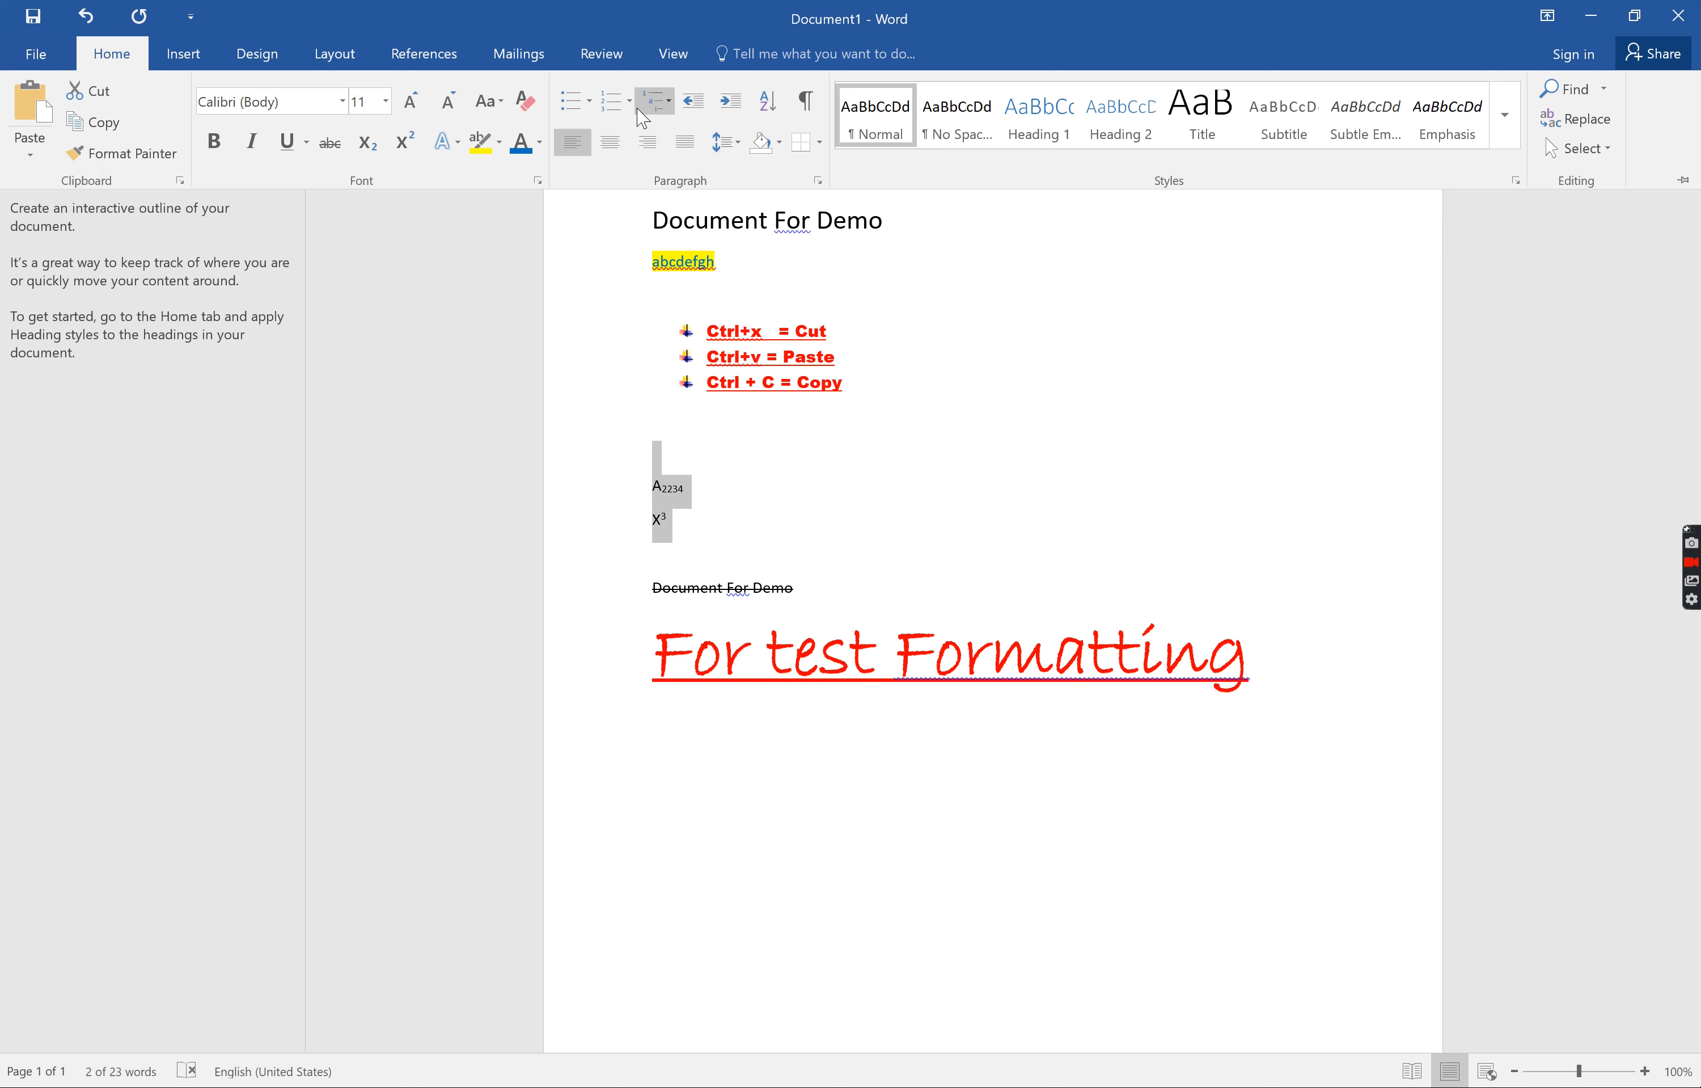
pyautogui.click(631, 104)
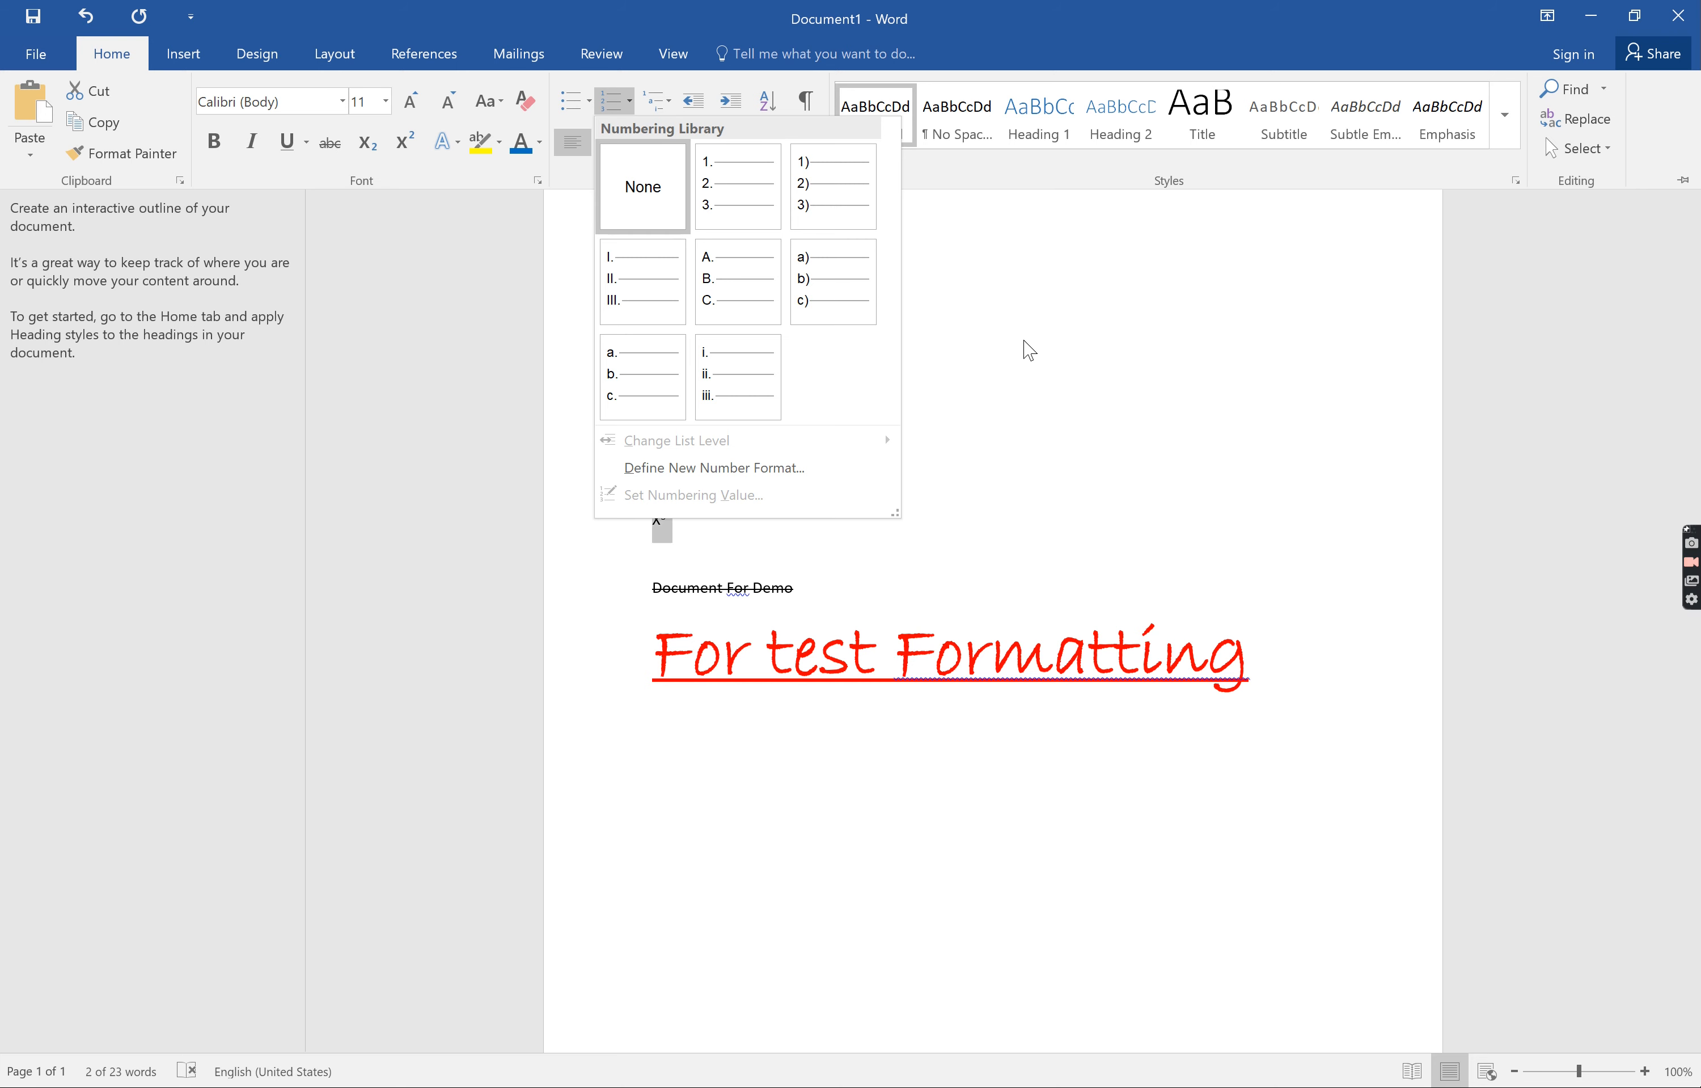
pyautogui.click(1033, 307)
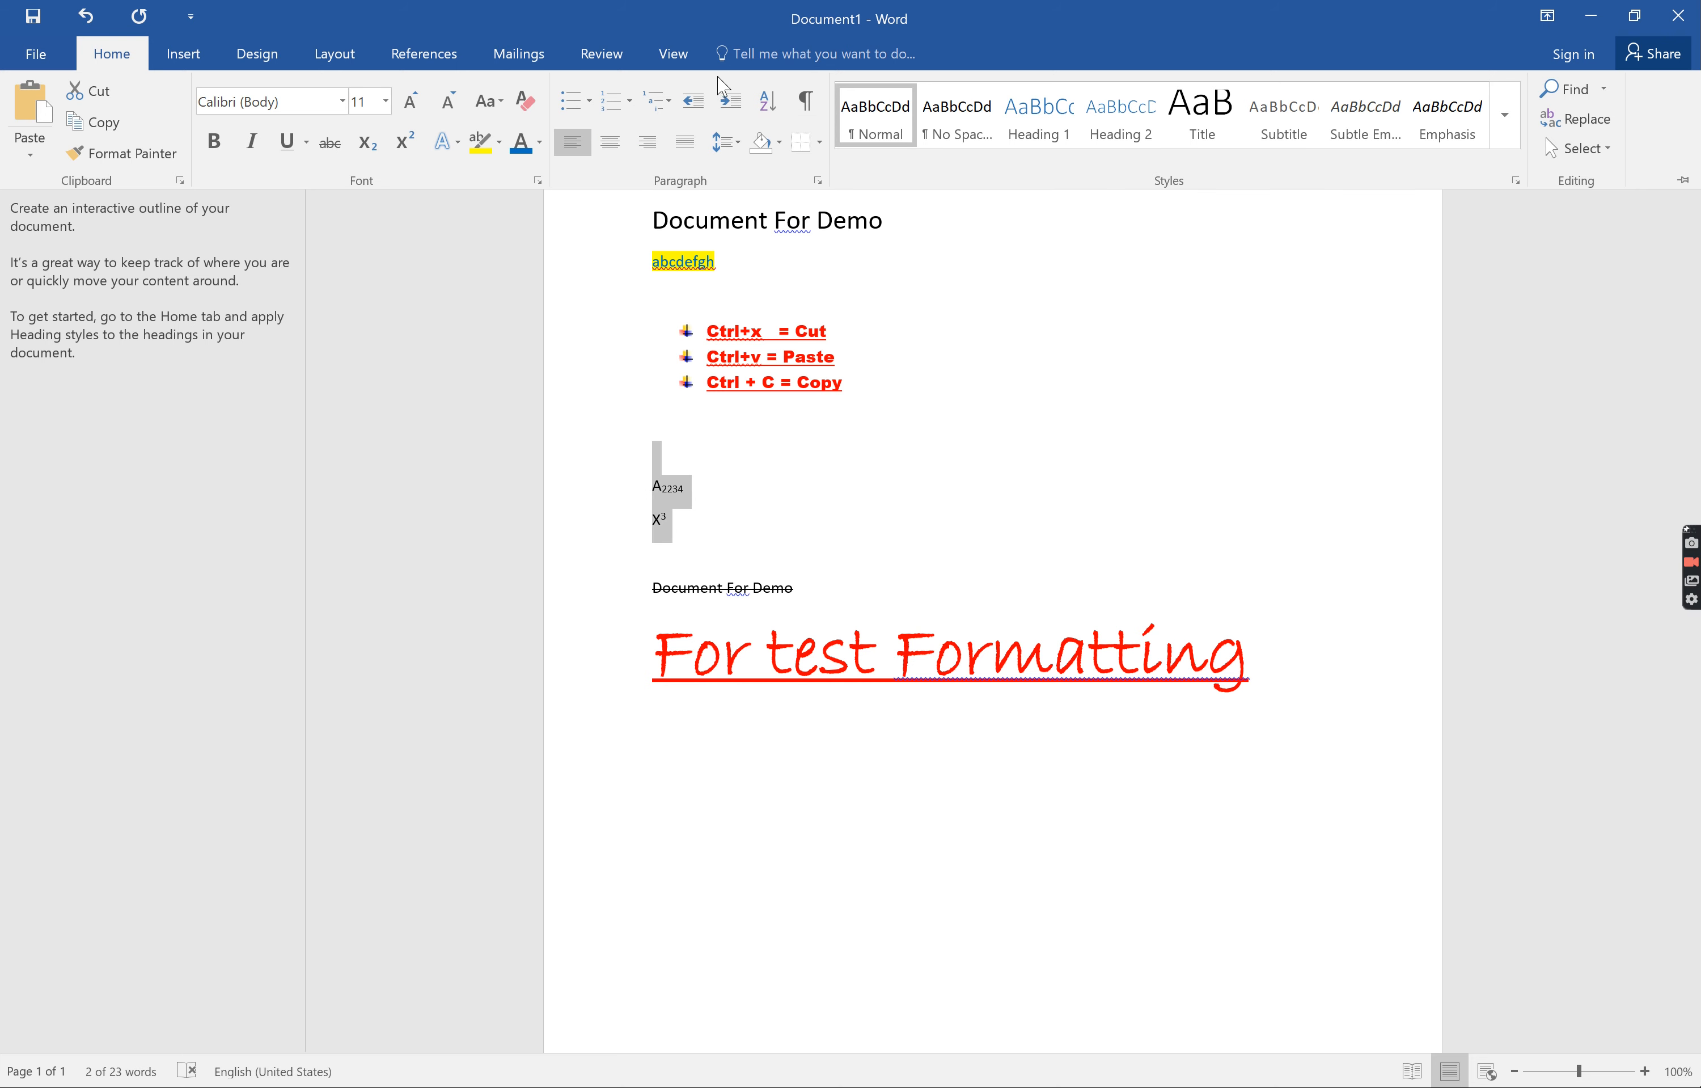
pyautogui.click(669, 101)
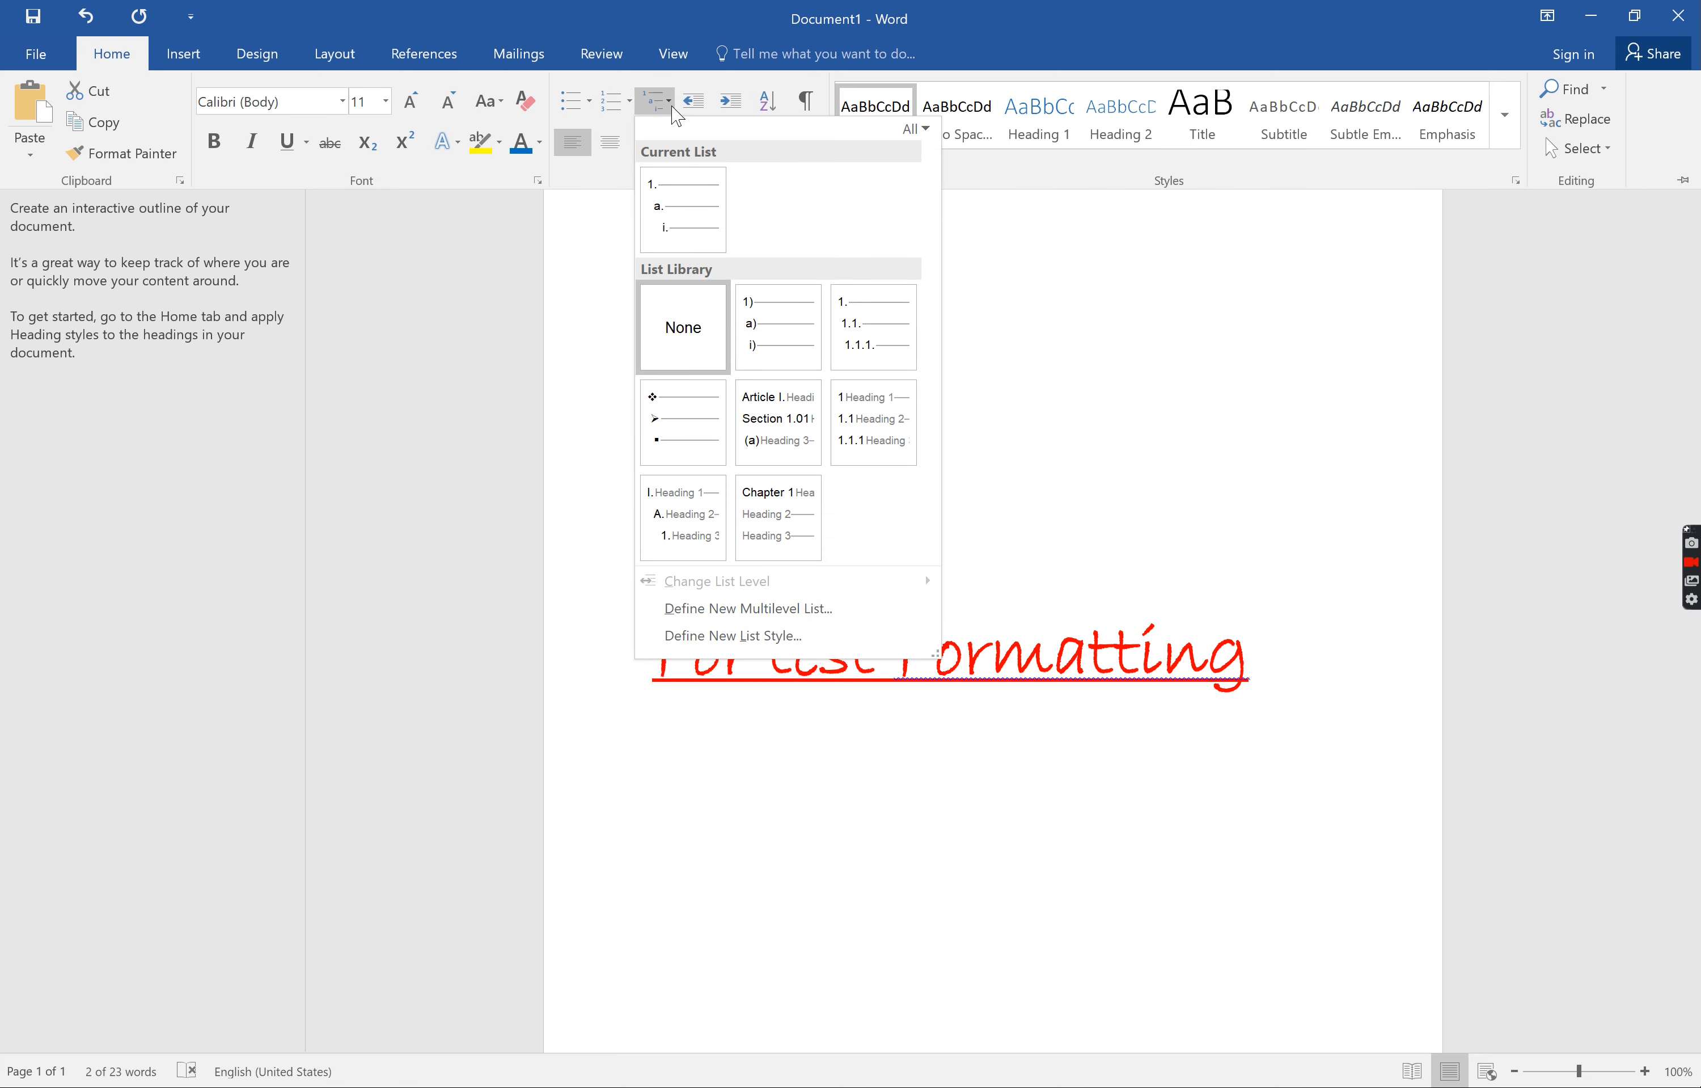
pyautogui.moveTo(675, 220)
pyautogui.moveTo(807, 368)
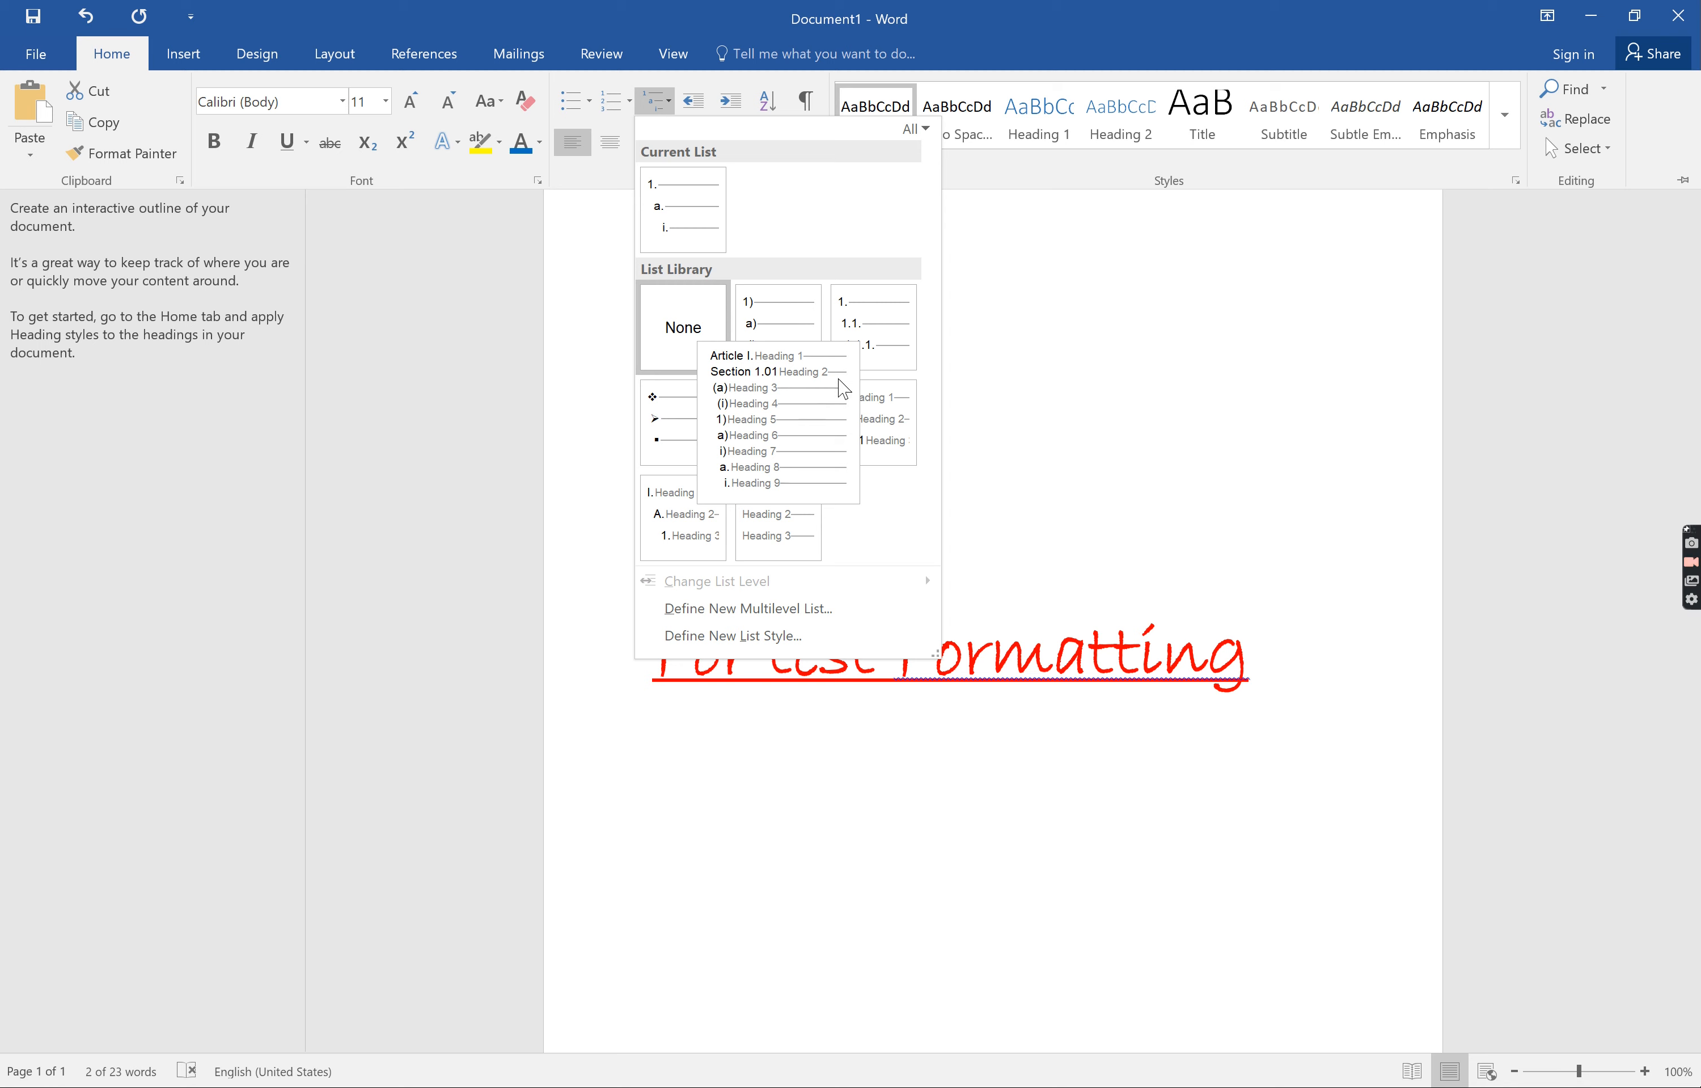
pyautogui.moveTo(673, 531)
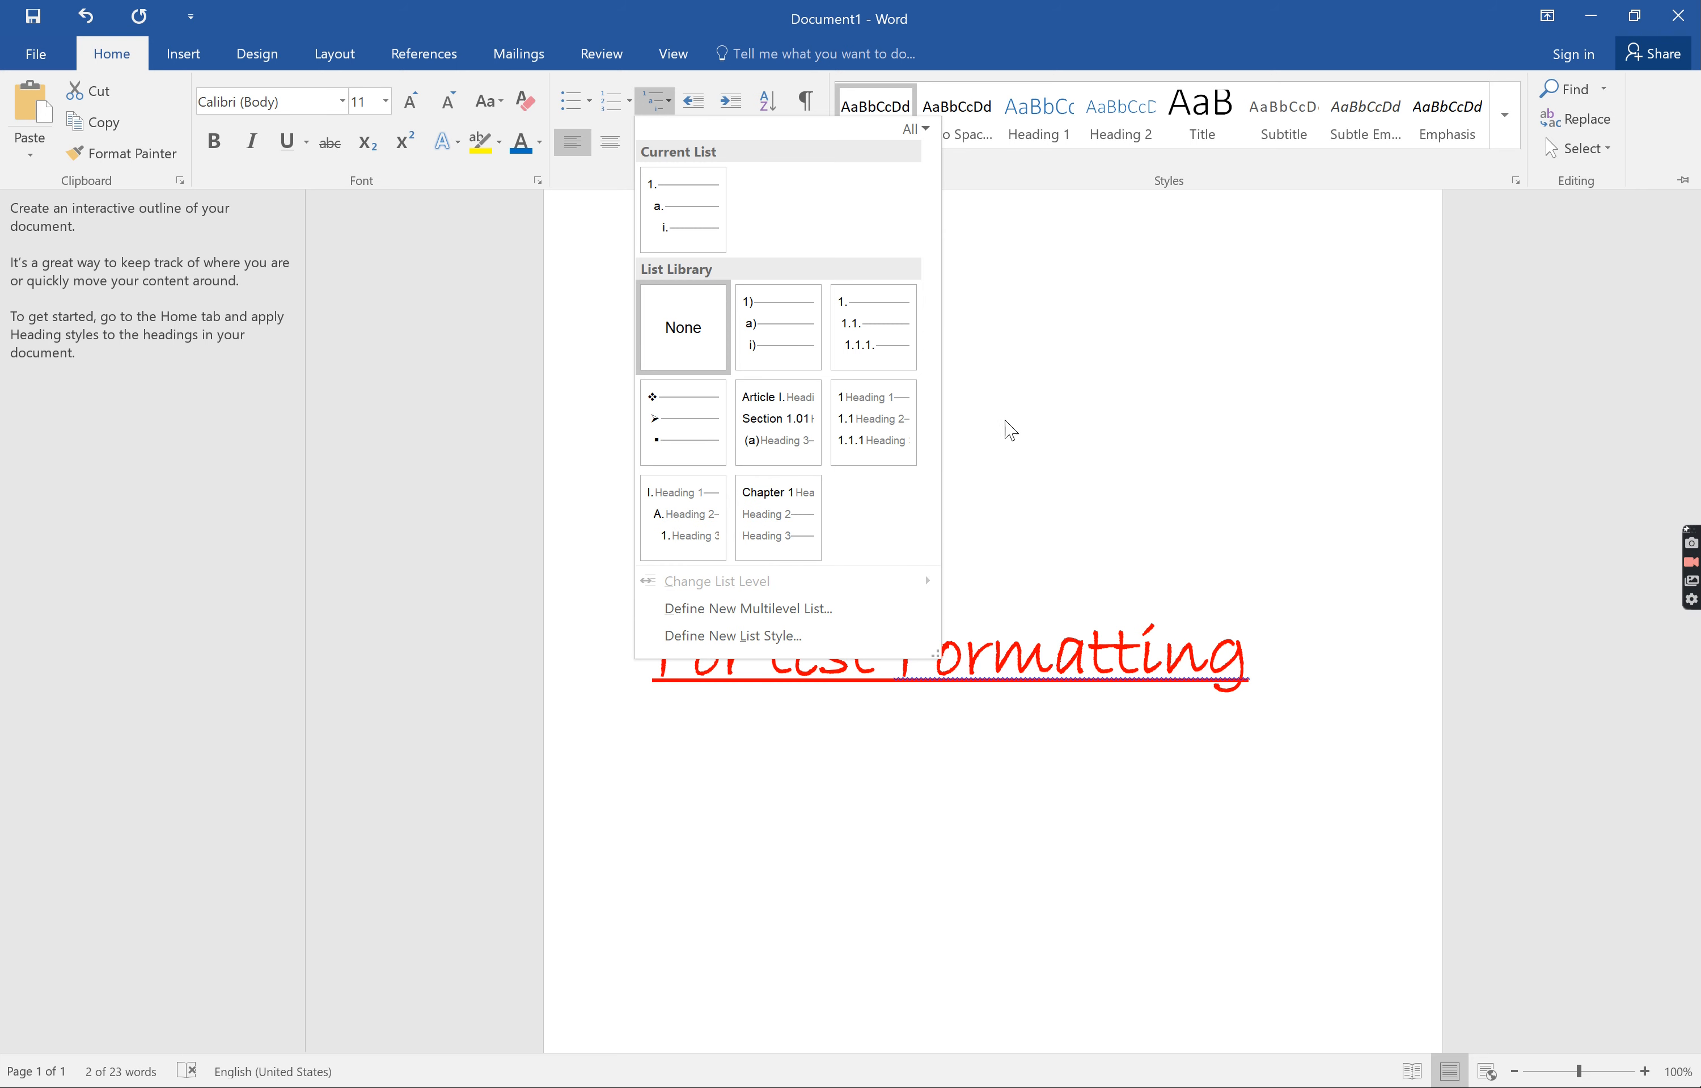
pyautogui.click(1071, 345)
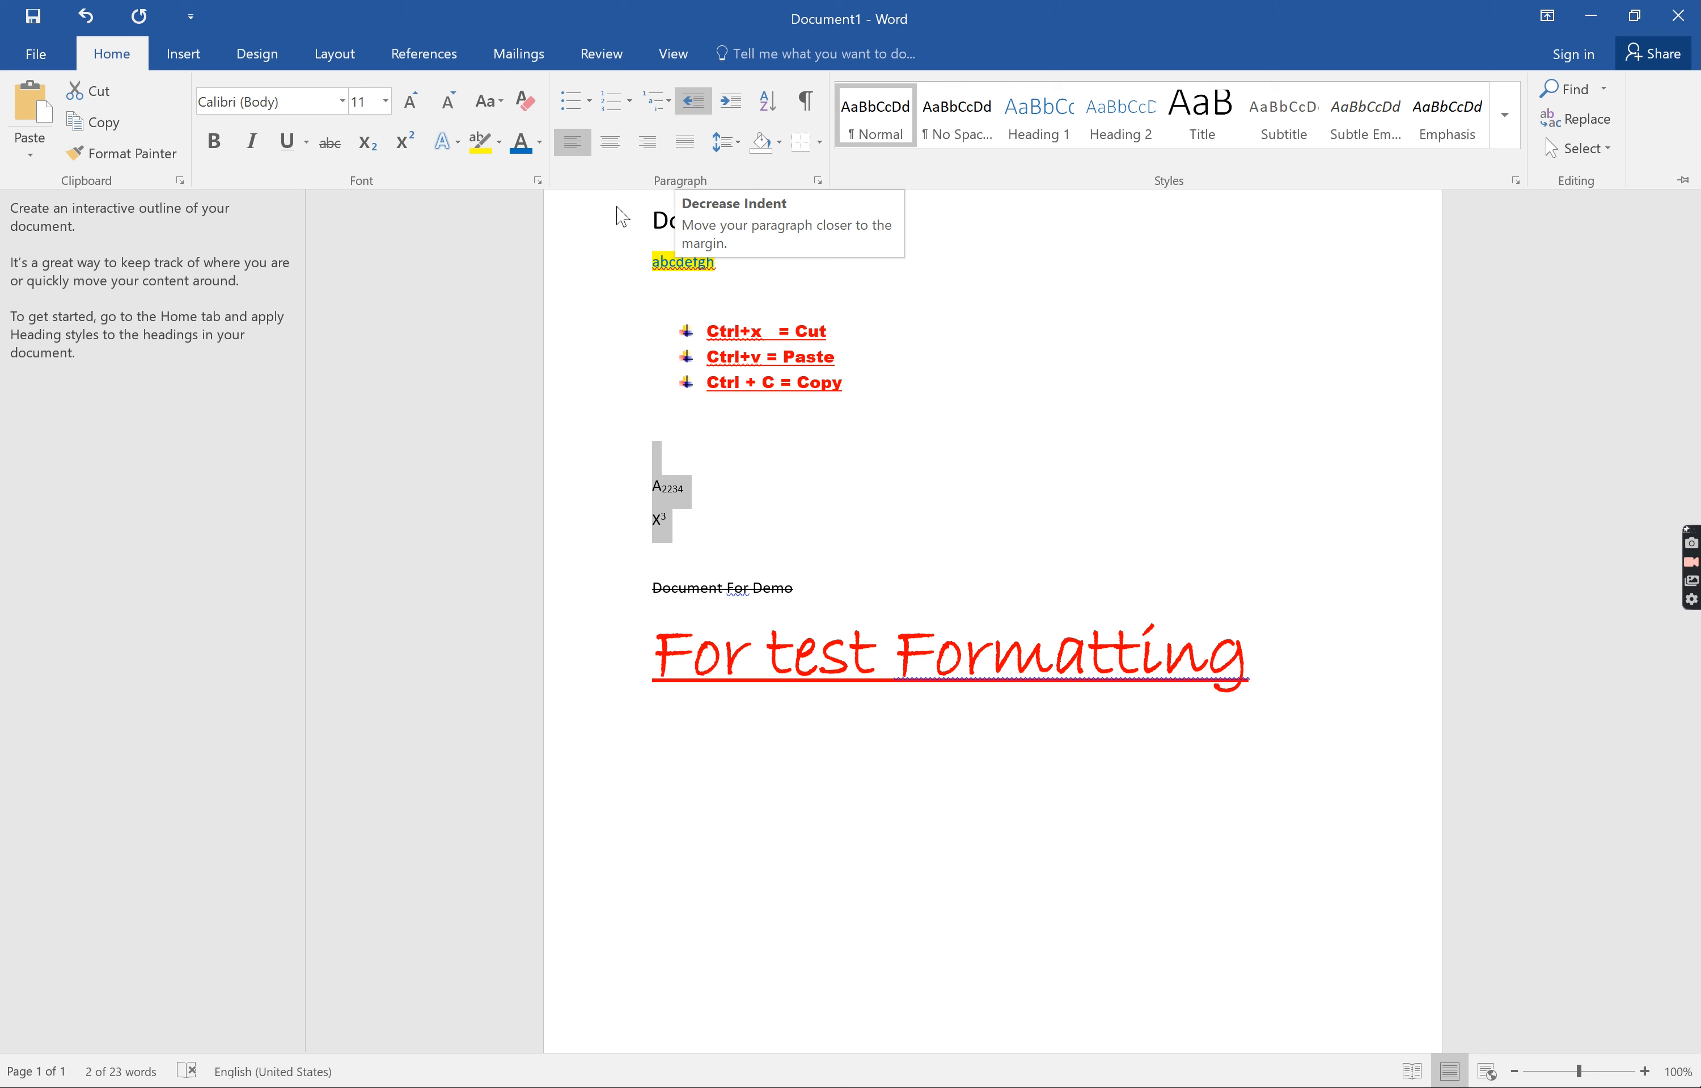
# Step: Increase the indent of the three bulleted shortcut lines by three levels
pyautogui.click(878, 399)
pyautogui.moveTo(865, 389); pyautogui.dragTo(686, 314)
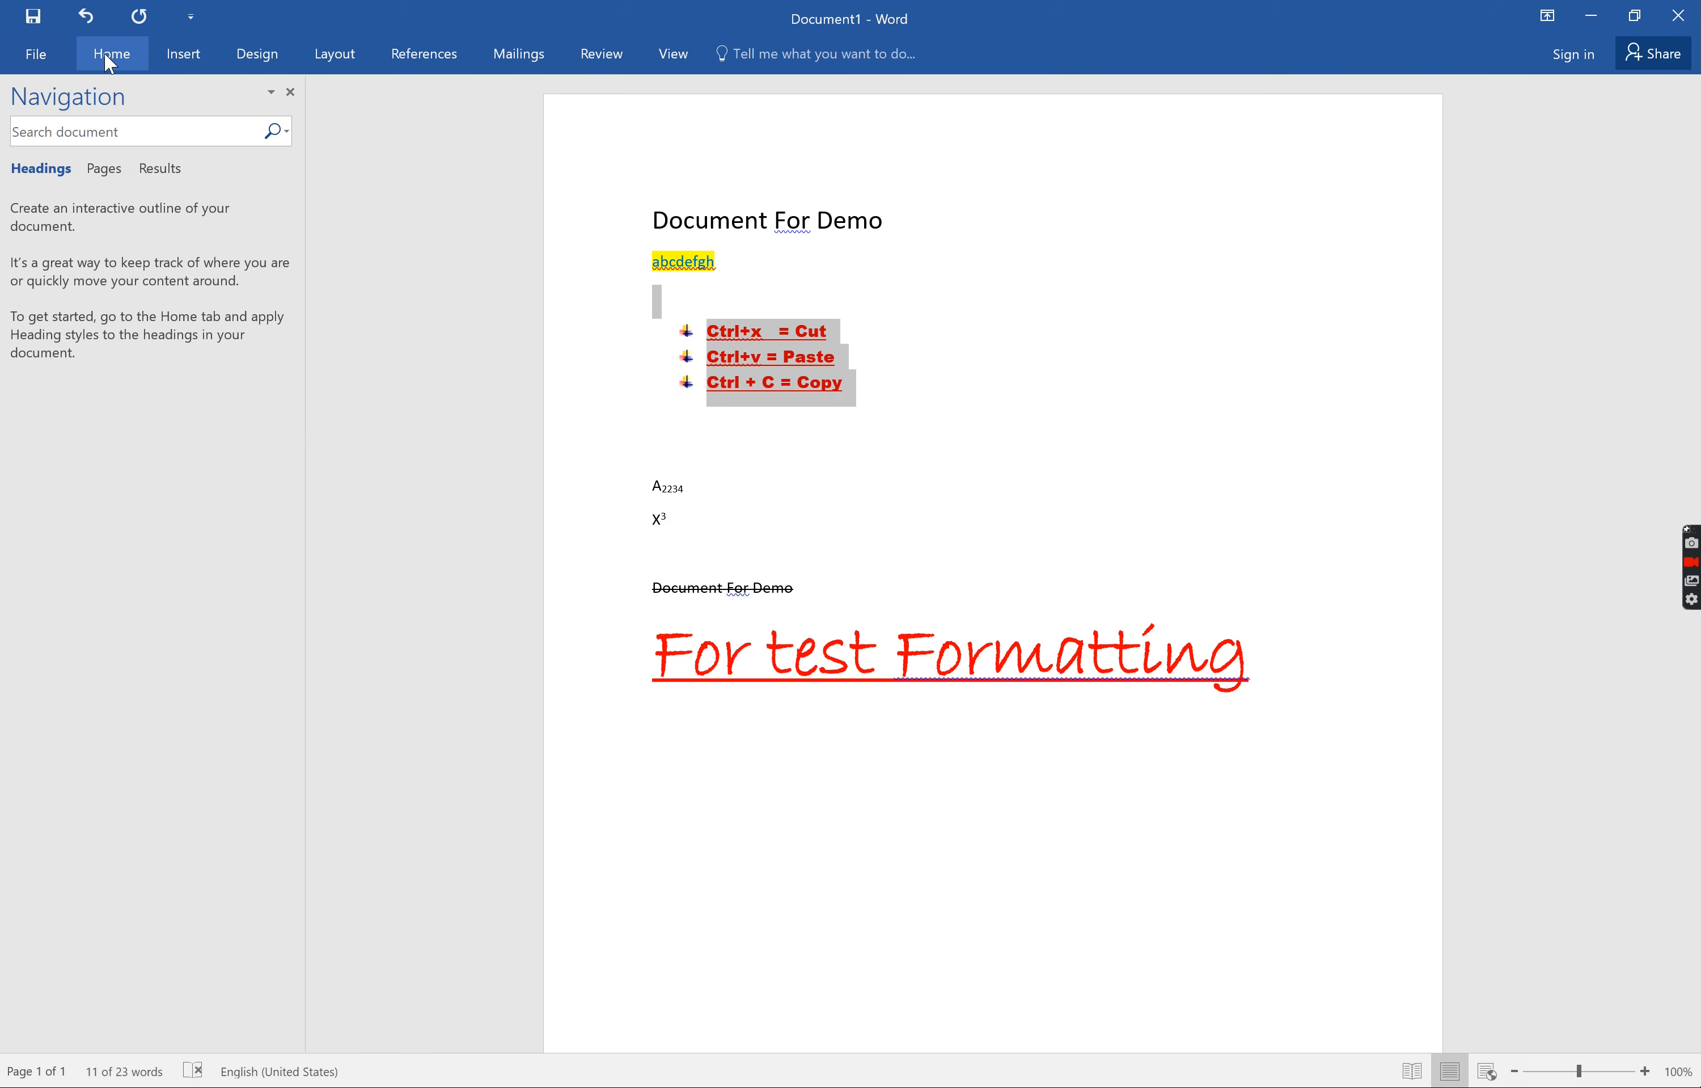
pyautogui.click(109, 60)
pyautogui.click(706, 114)
pyautogui.click(702, 105)
pyautogui.click(701, 105)
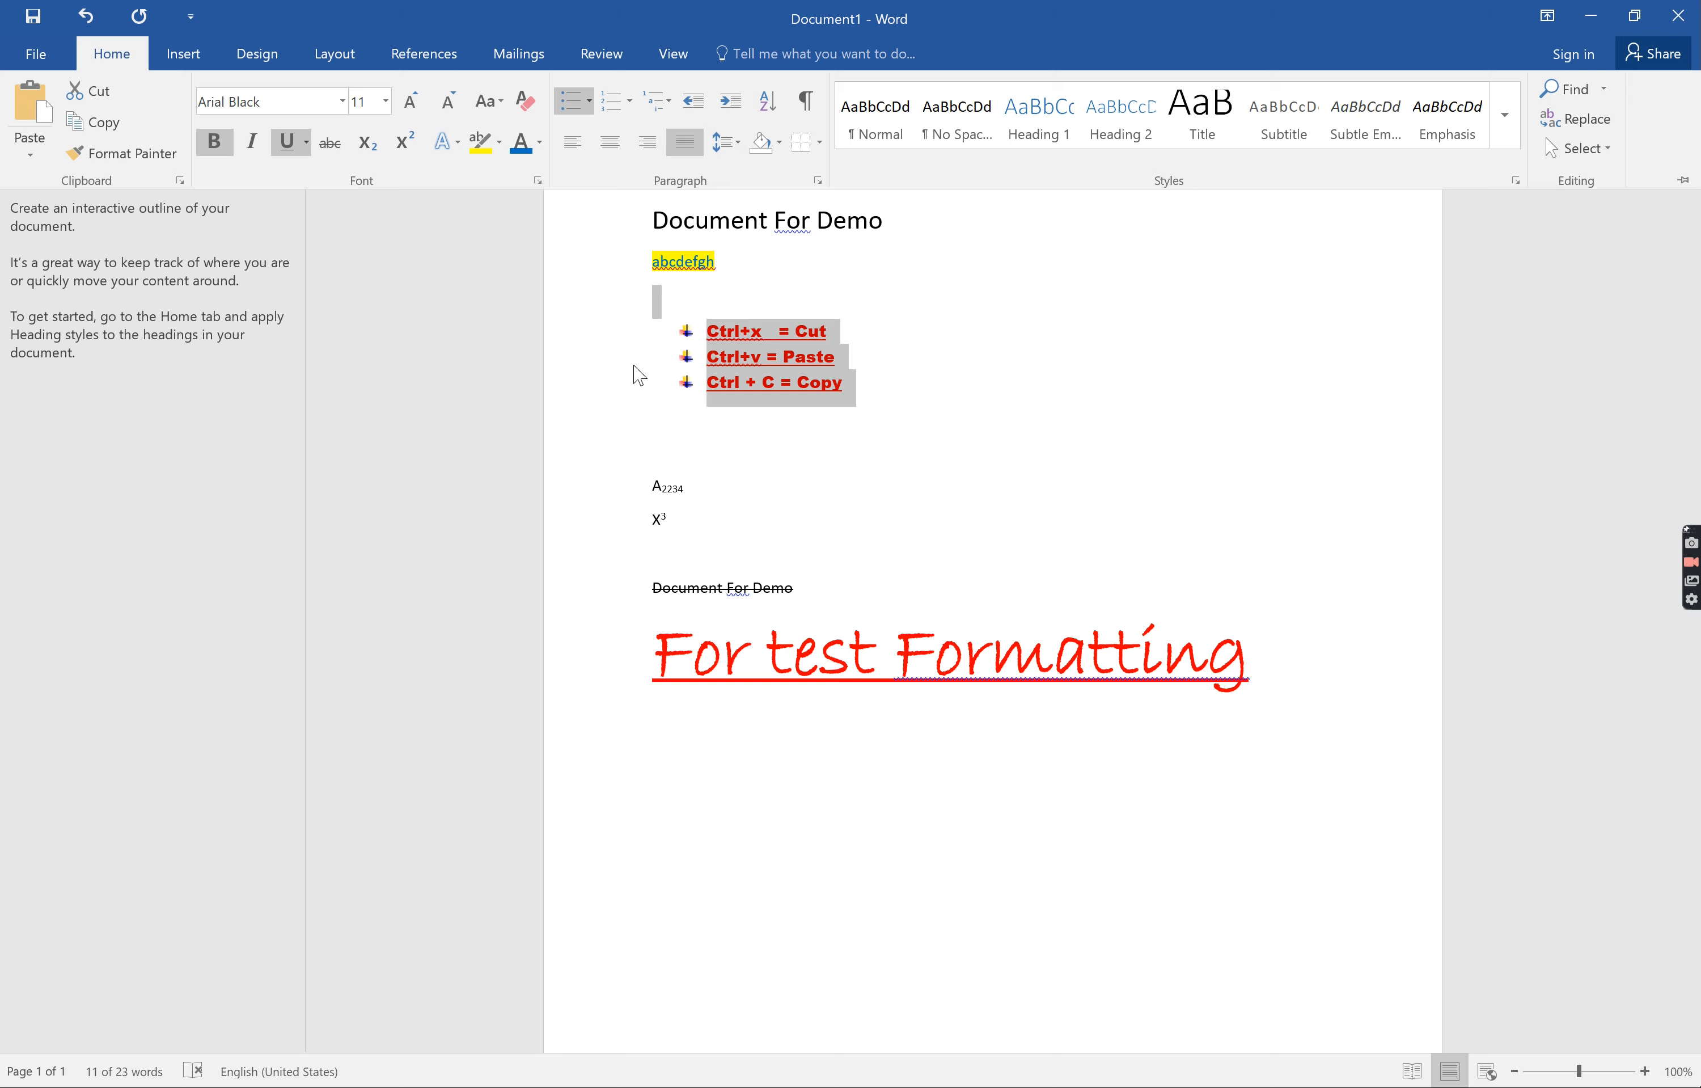
pyautogui.click(740, 105)
pyautogui.click(741, 105)
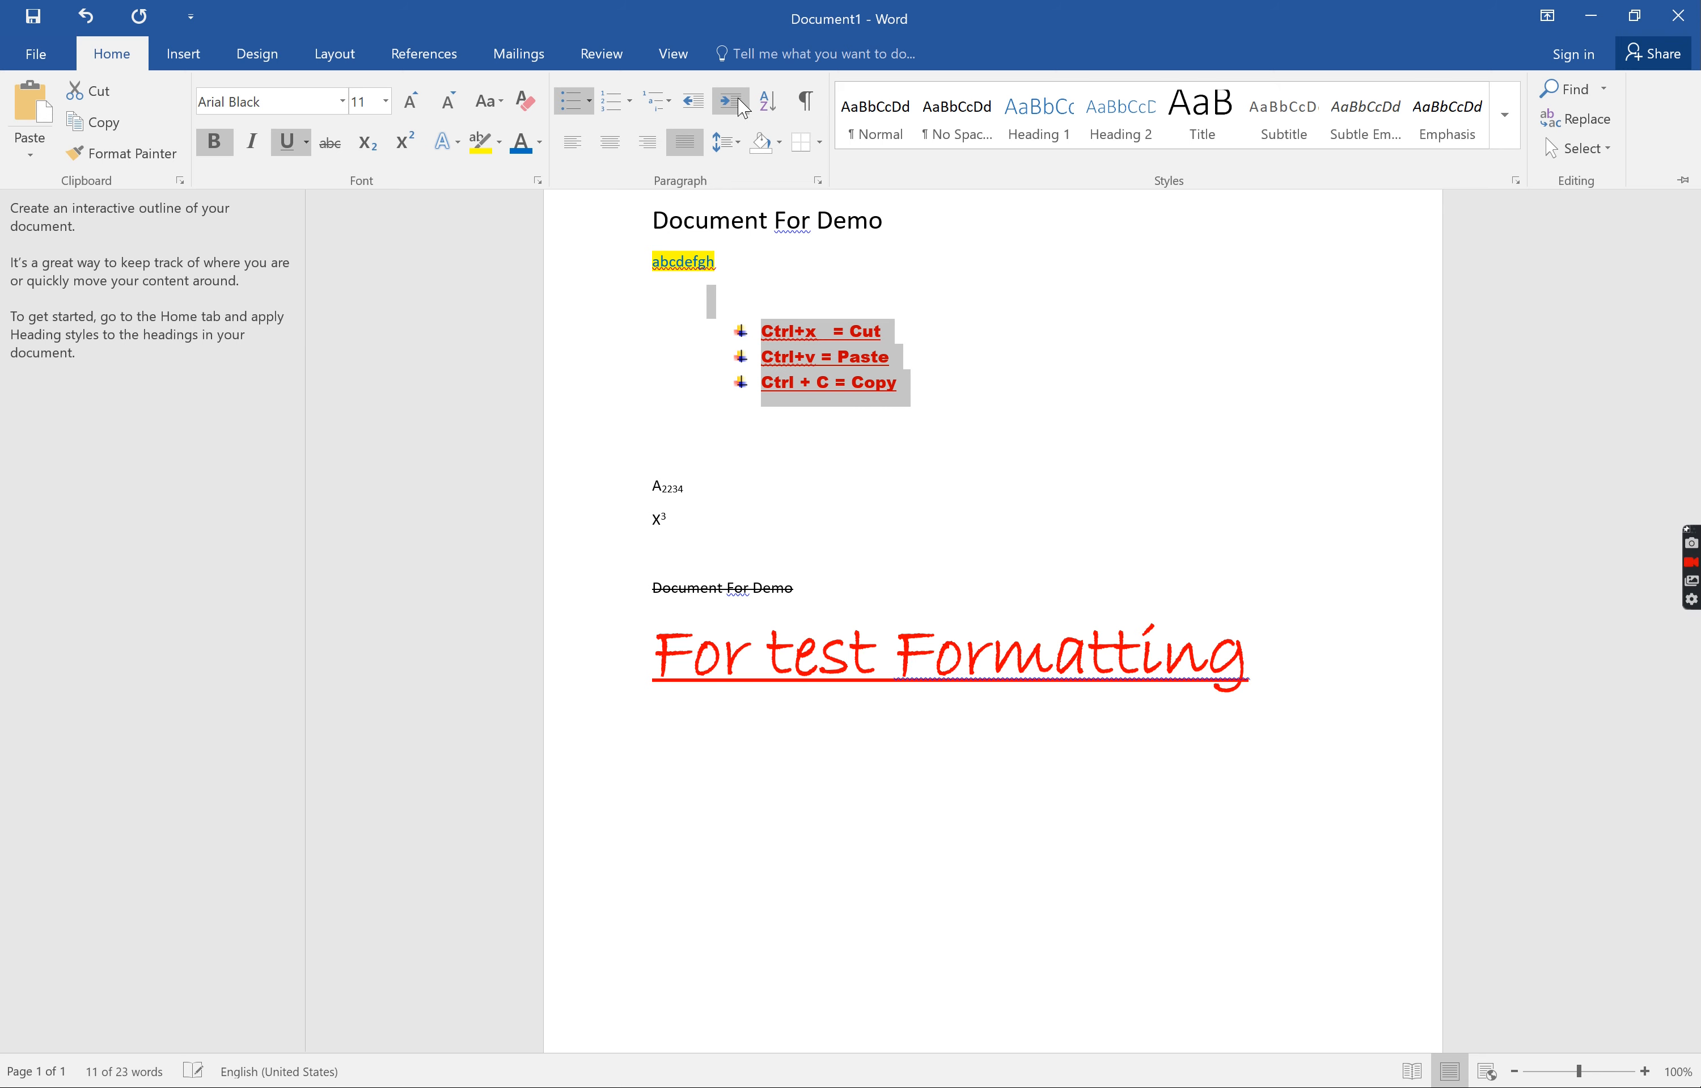
pyautogui.click(741, 105)
pyautogui.click(741, 104)
pyautogui.click(741, 104)
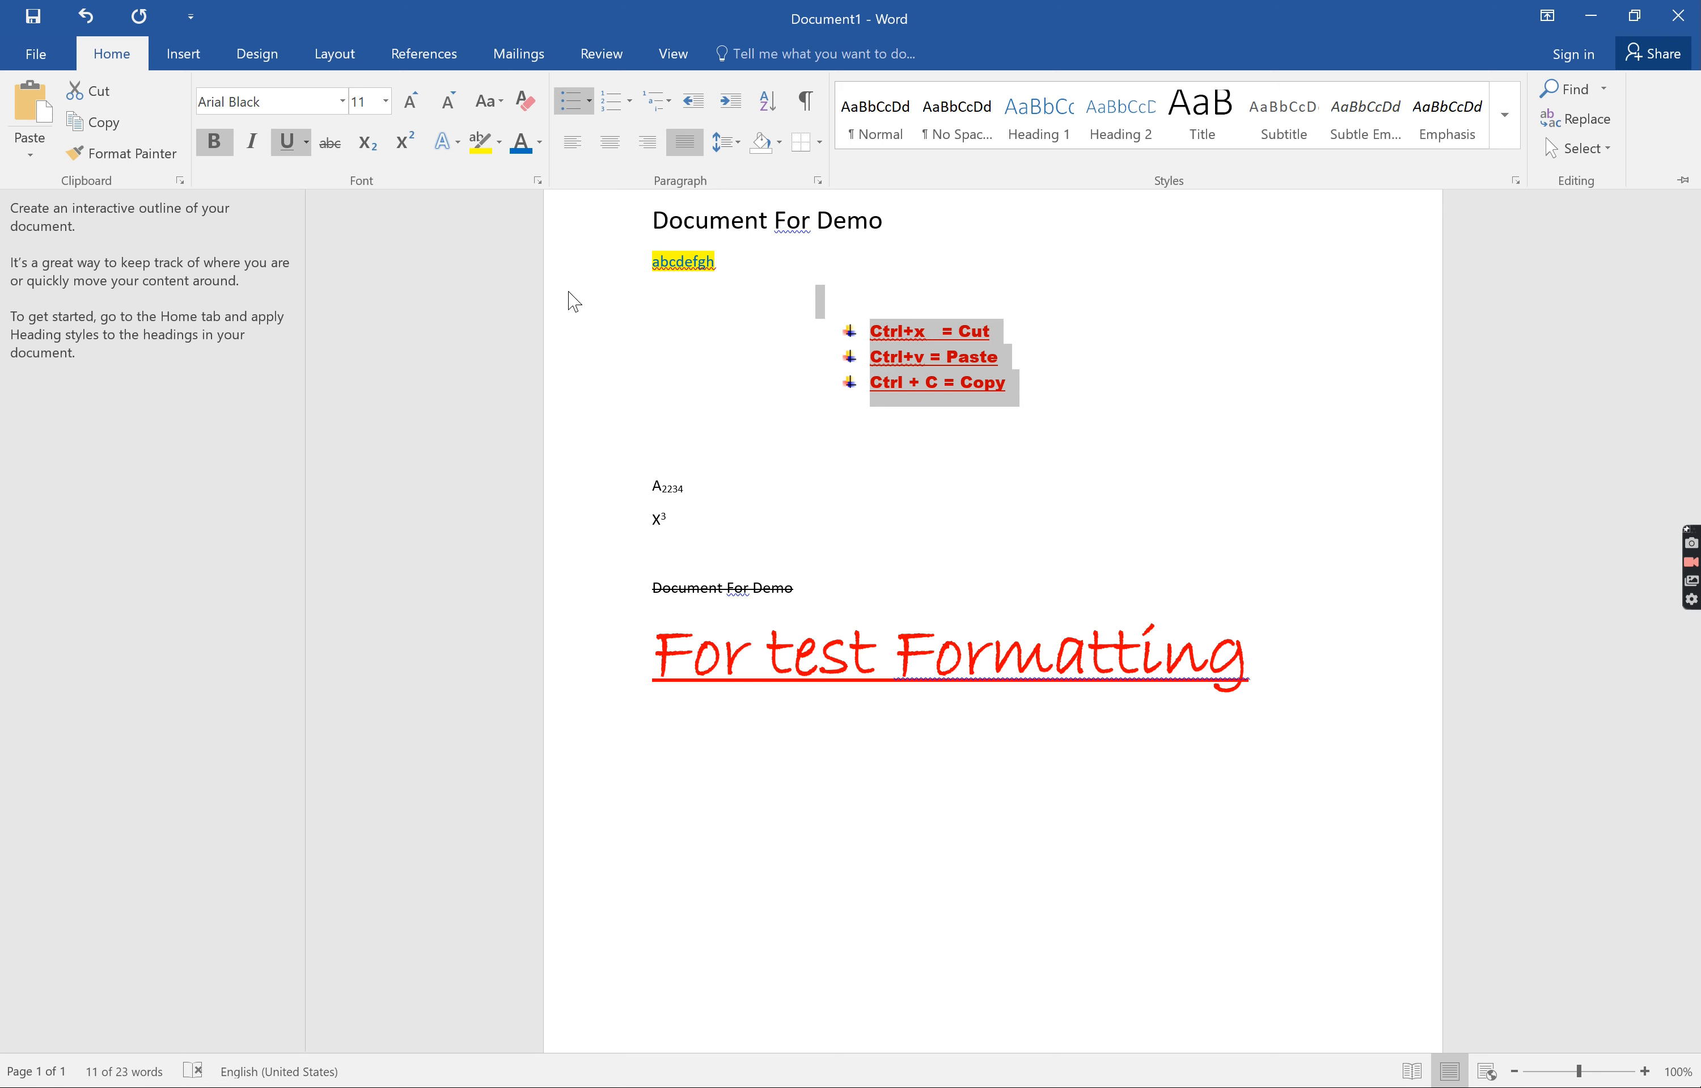
# Step: Decrease the indent of the bulleted shortcut lines by three levels, back to the margin
pyautogui.click(694, 101)
pyautogui.click(694, 102)
pyautogui.click(694, 101)
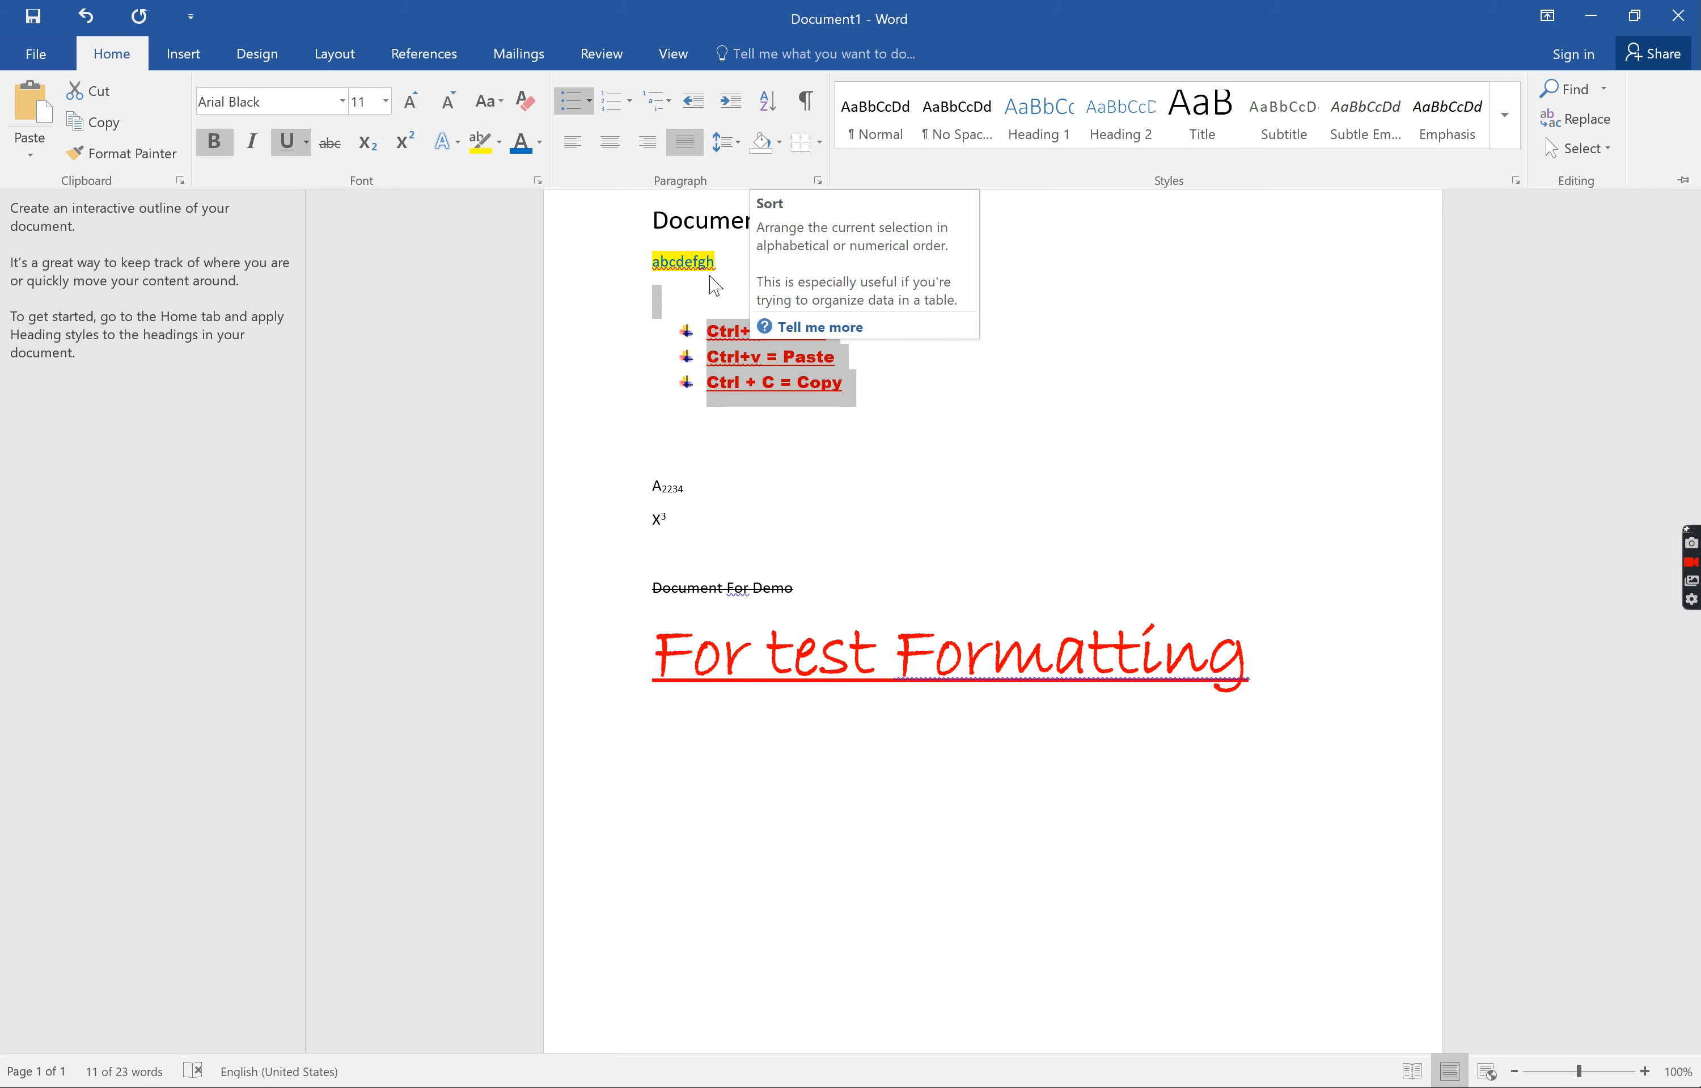
# Step: Enter A, B and C on separate lines directly below the bulleted list
pyautogui.click(697, 439)
pyautogui.click(691, 436)
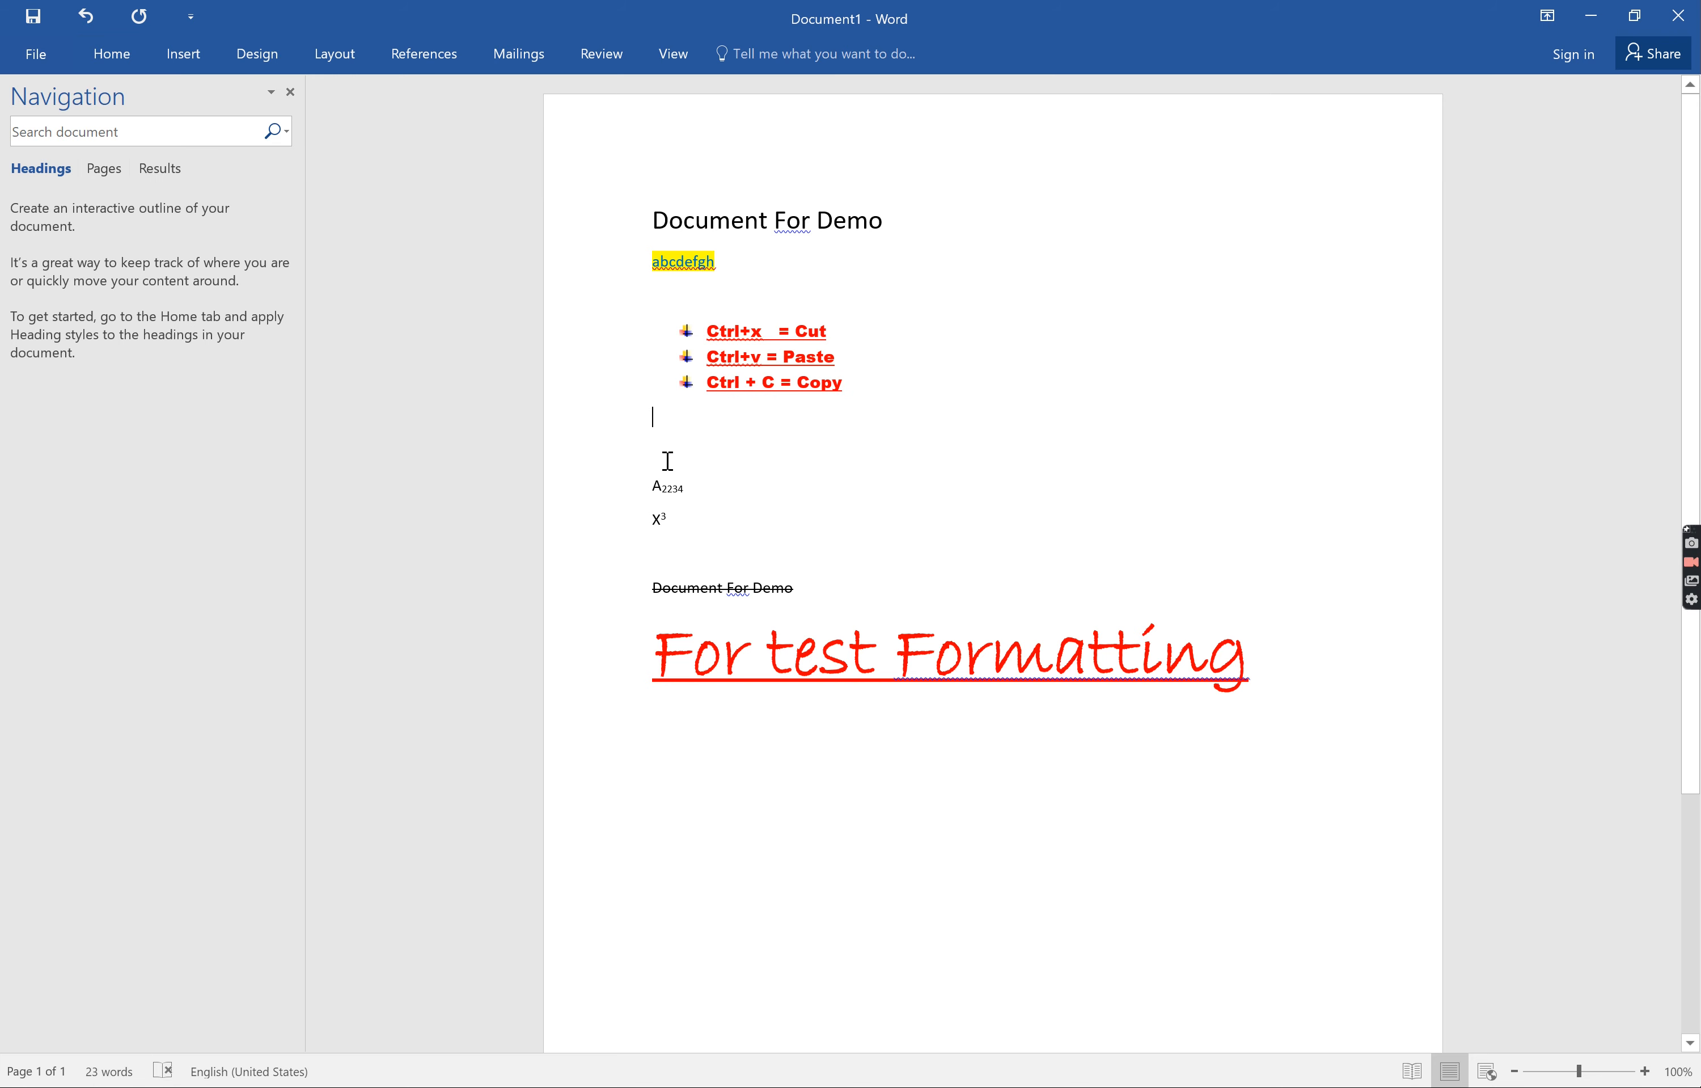
pyautogui.write('A')
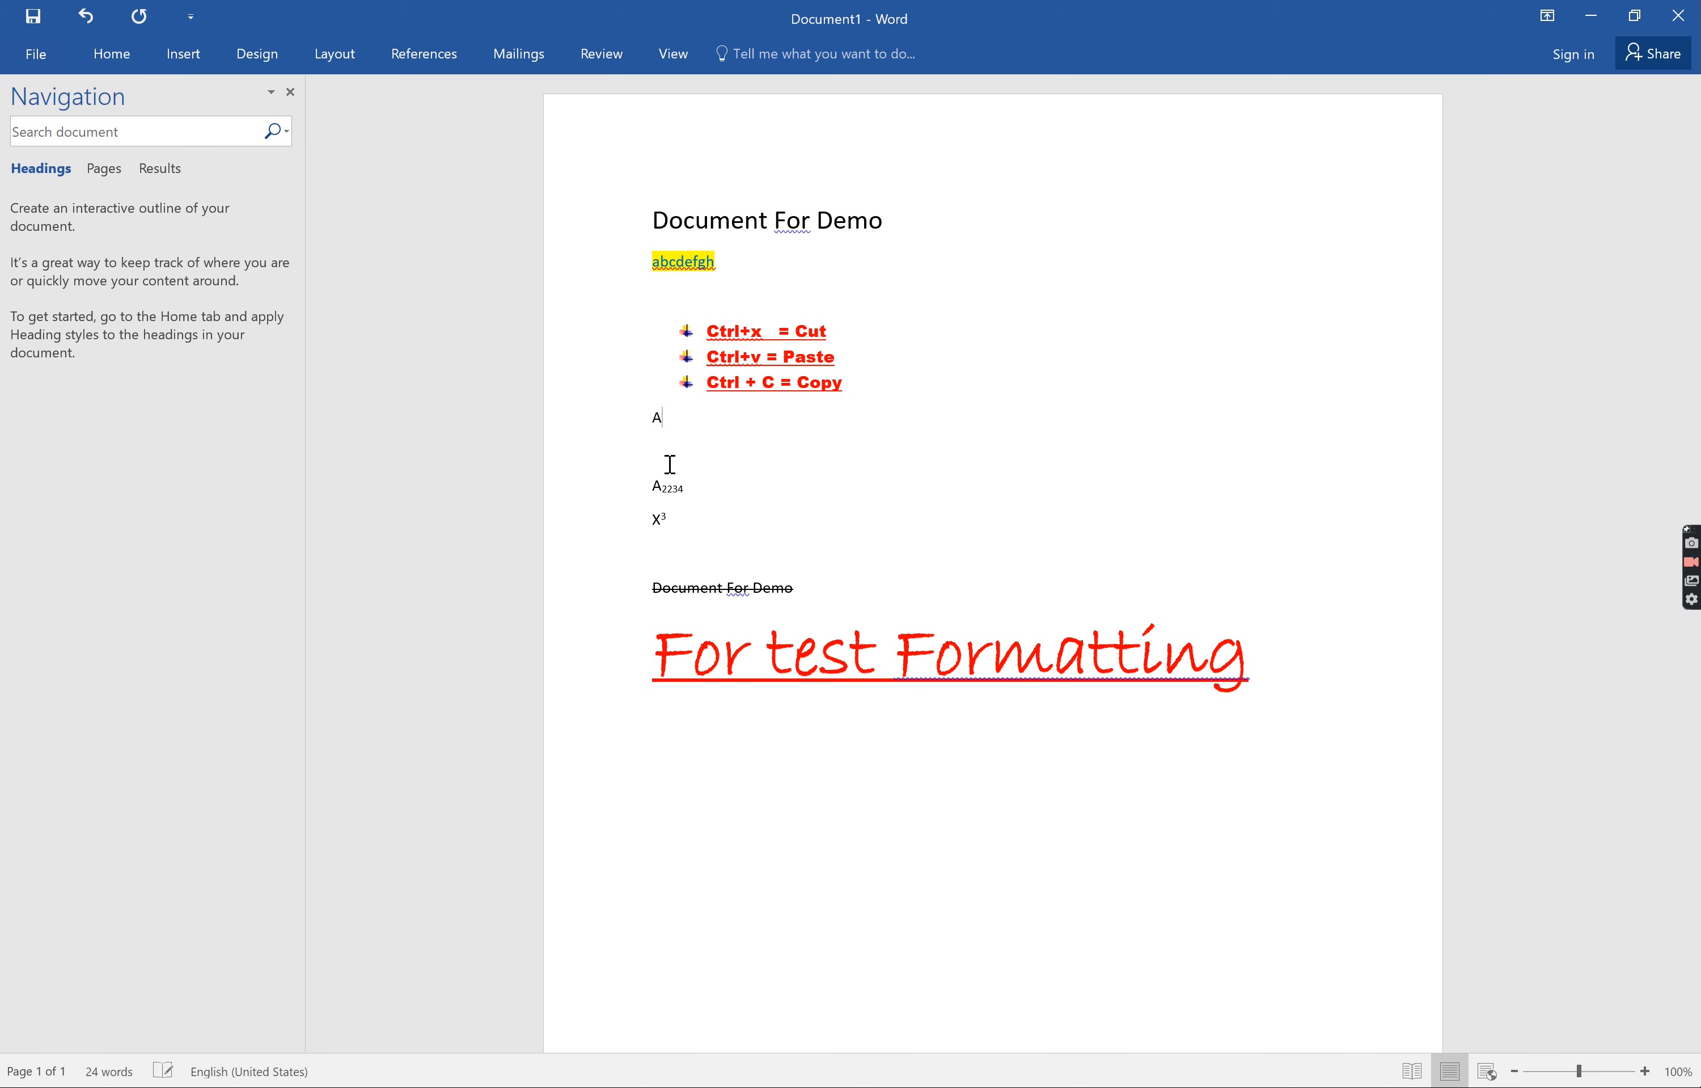
pyautogui.press('Return')
pyautogui.write('B')
pyautogui.press('Return')
pyautogui.write('C')
# Step: Sort the A, B and C lines by paragraph text in descending order
pyautogui.moveTo(684, 490); pyautogui.dragTo(639, 425)
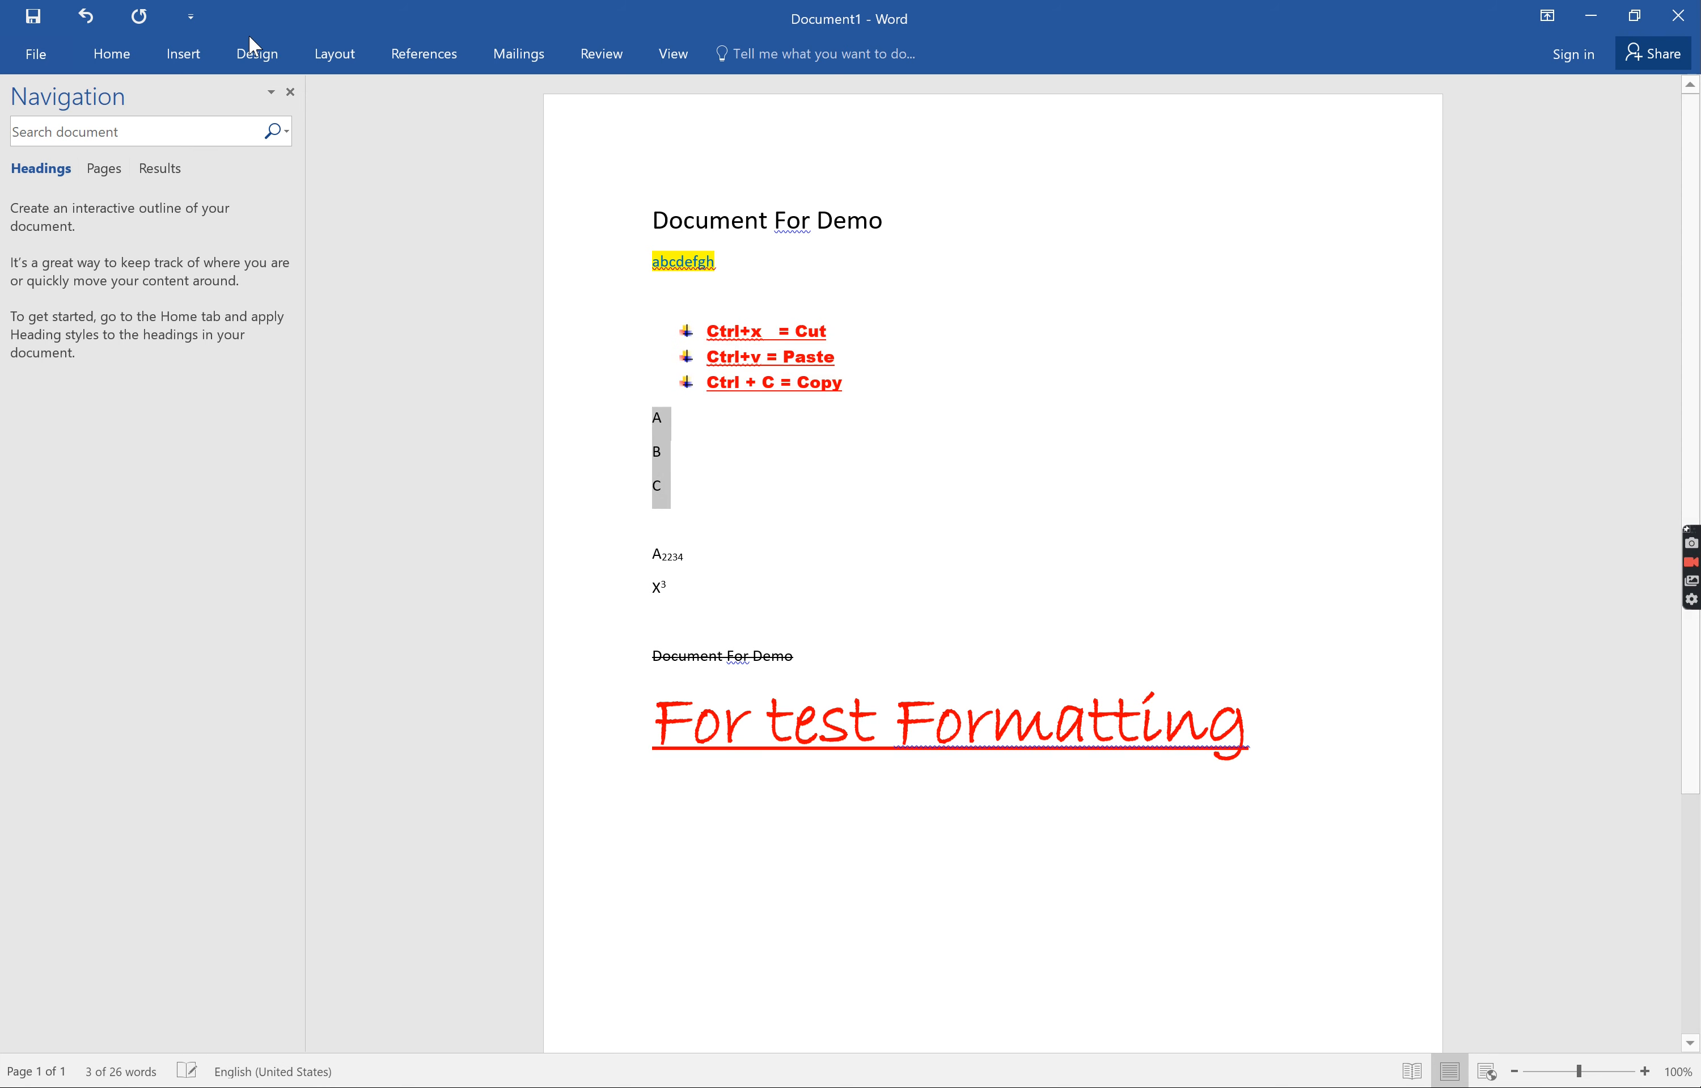
pyautogui.click(124, 52)
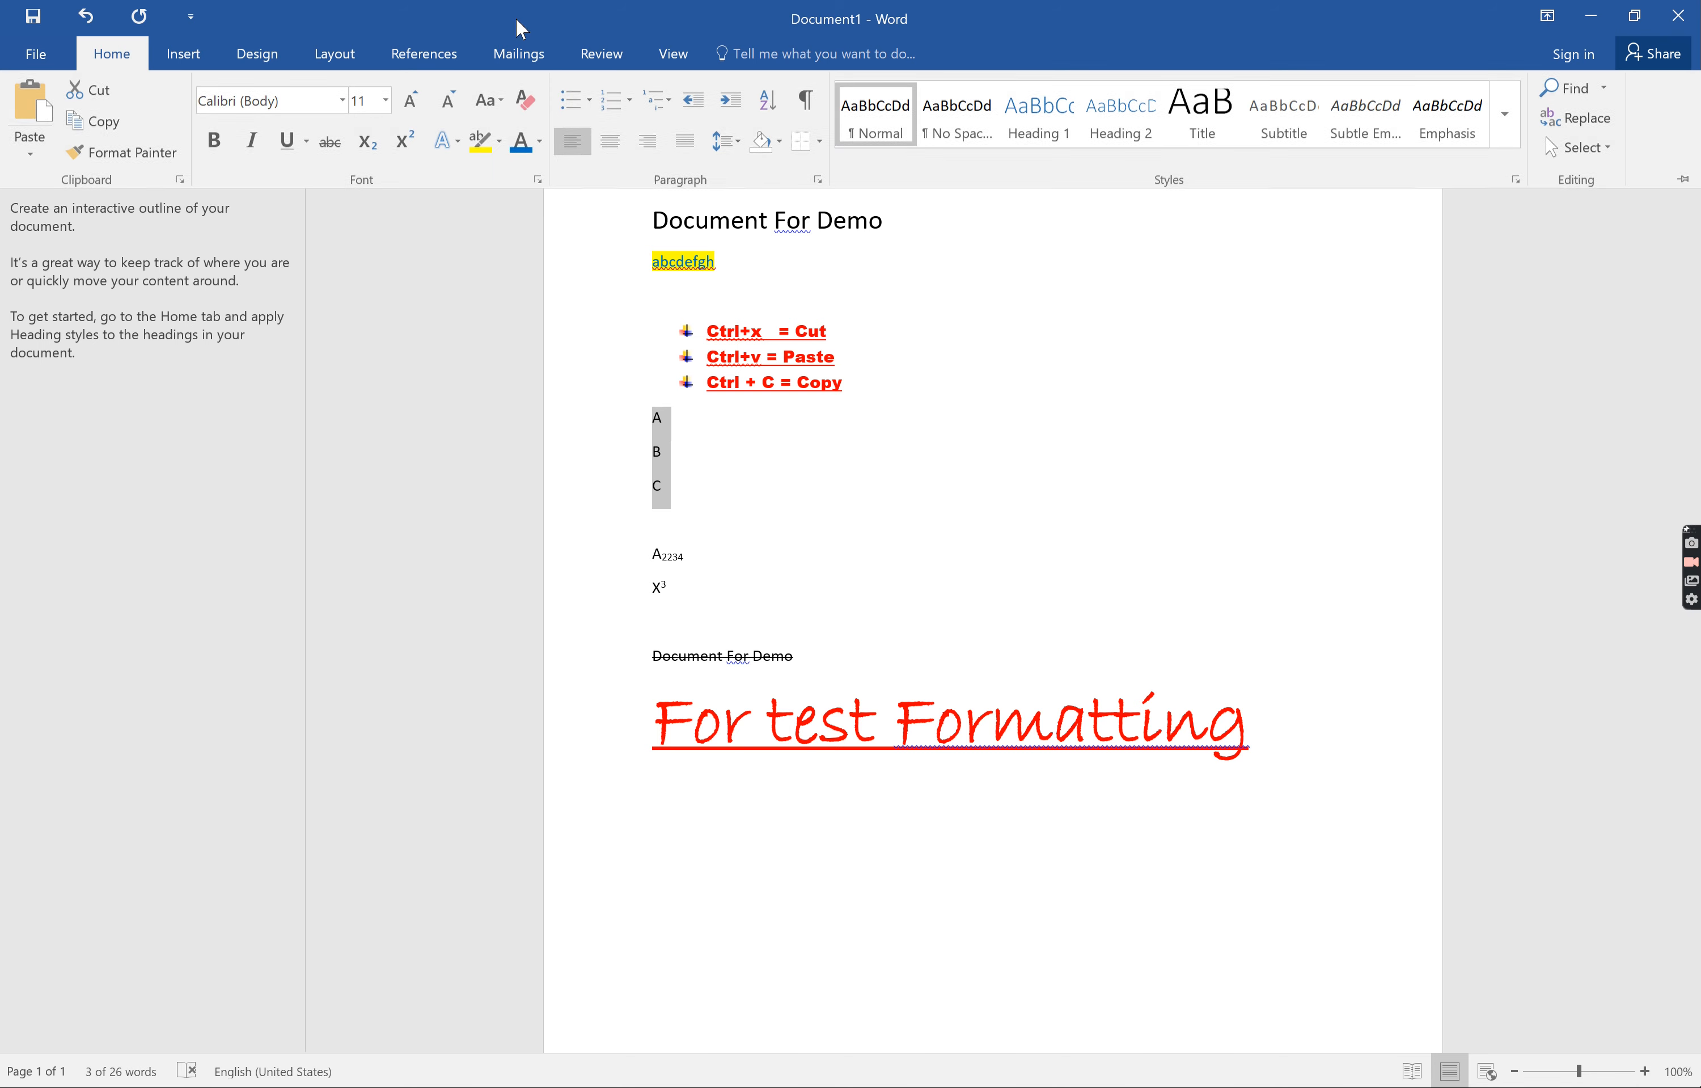
pyautogui.click(772, 106)
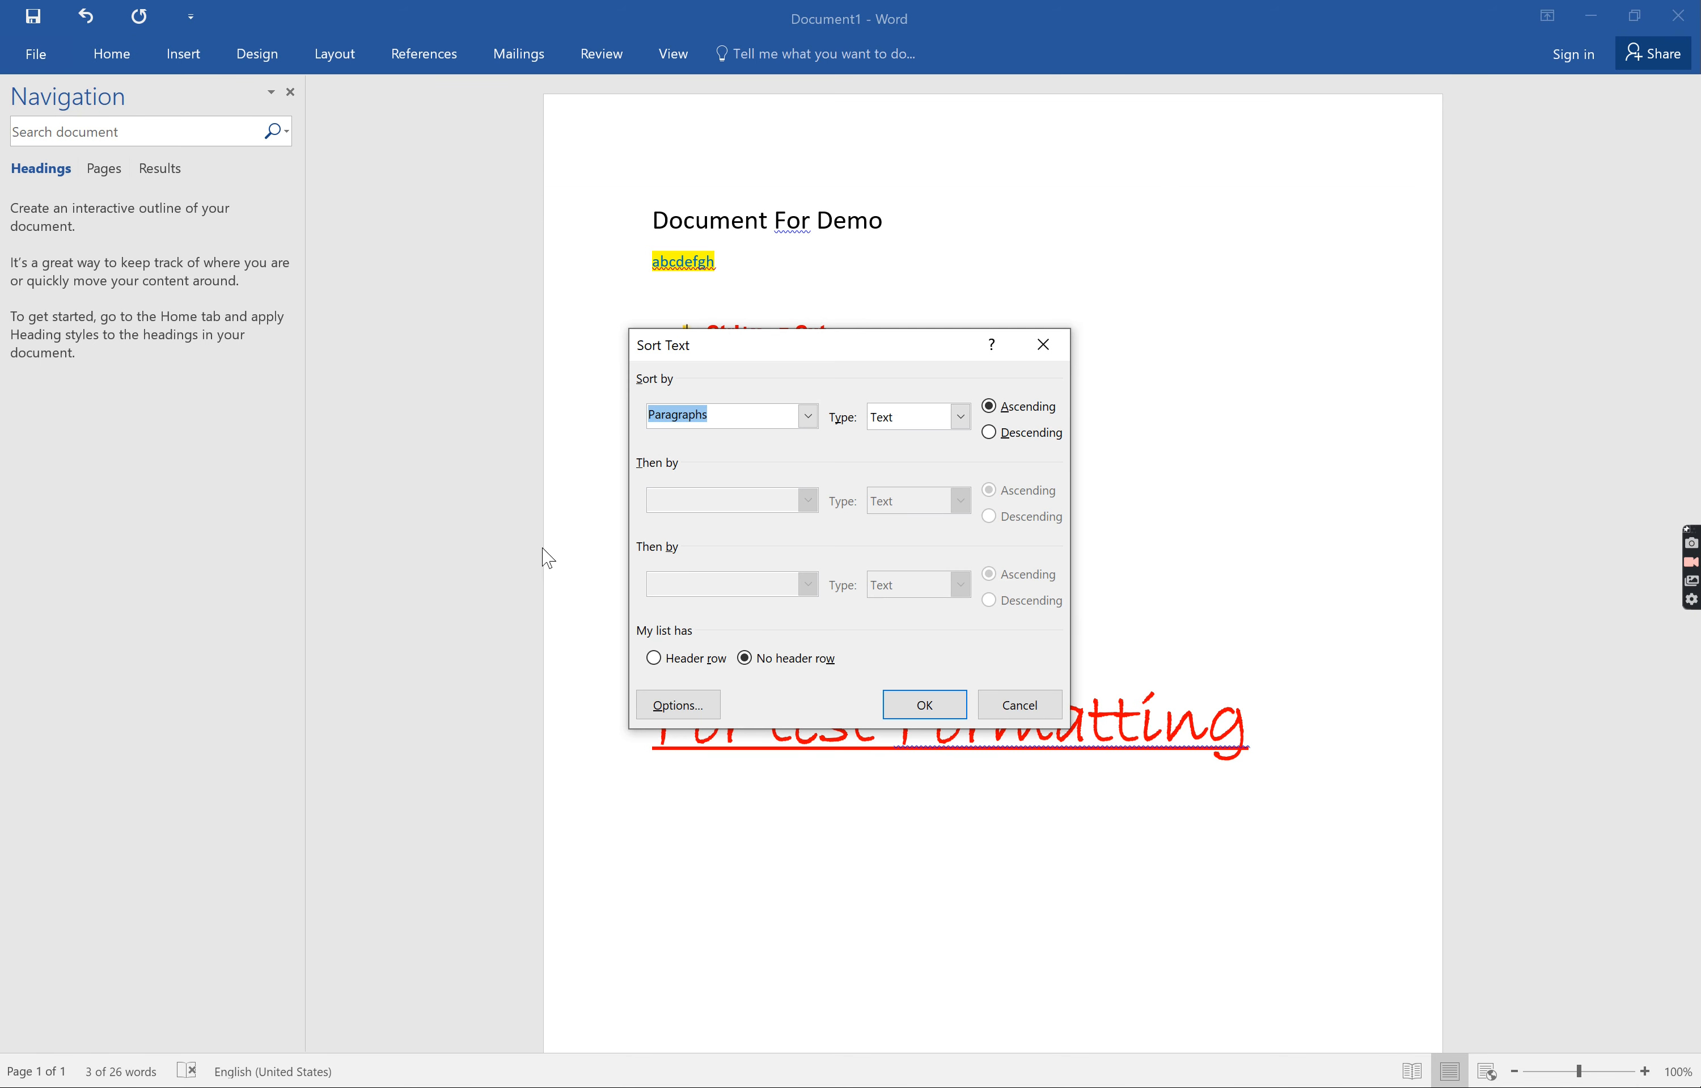
pyautogui.click(991, 434)
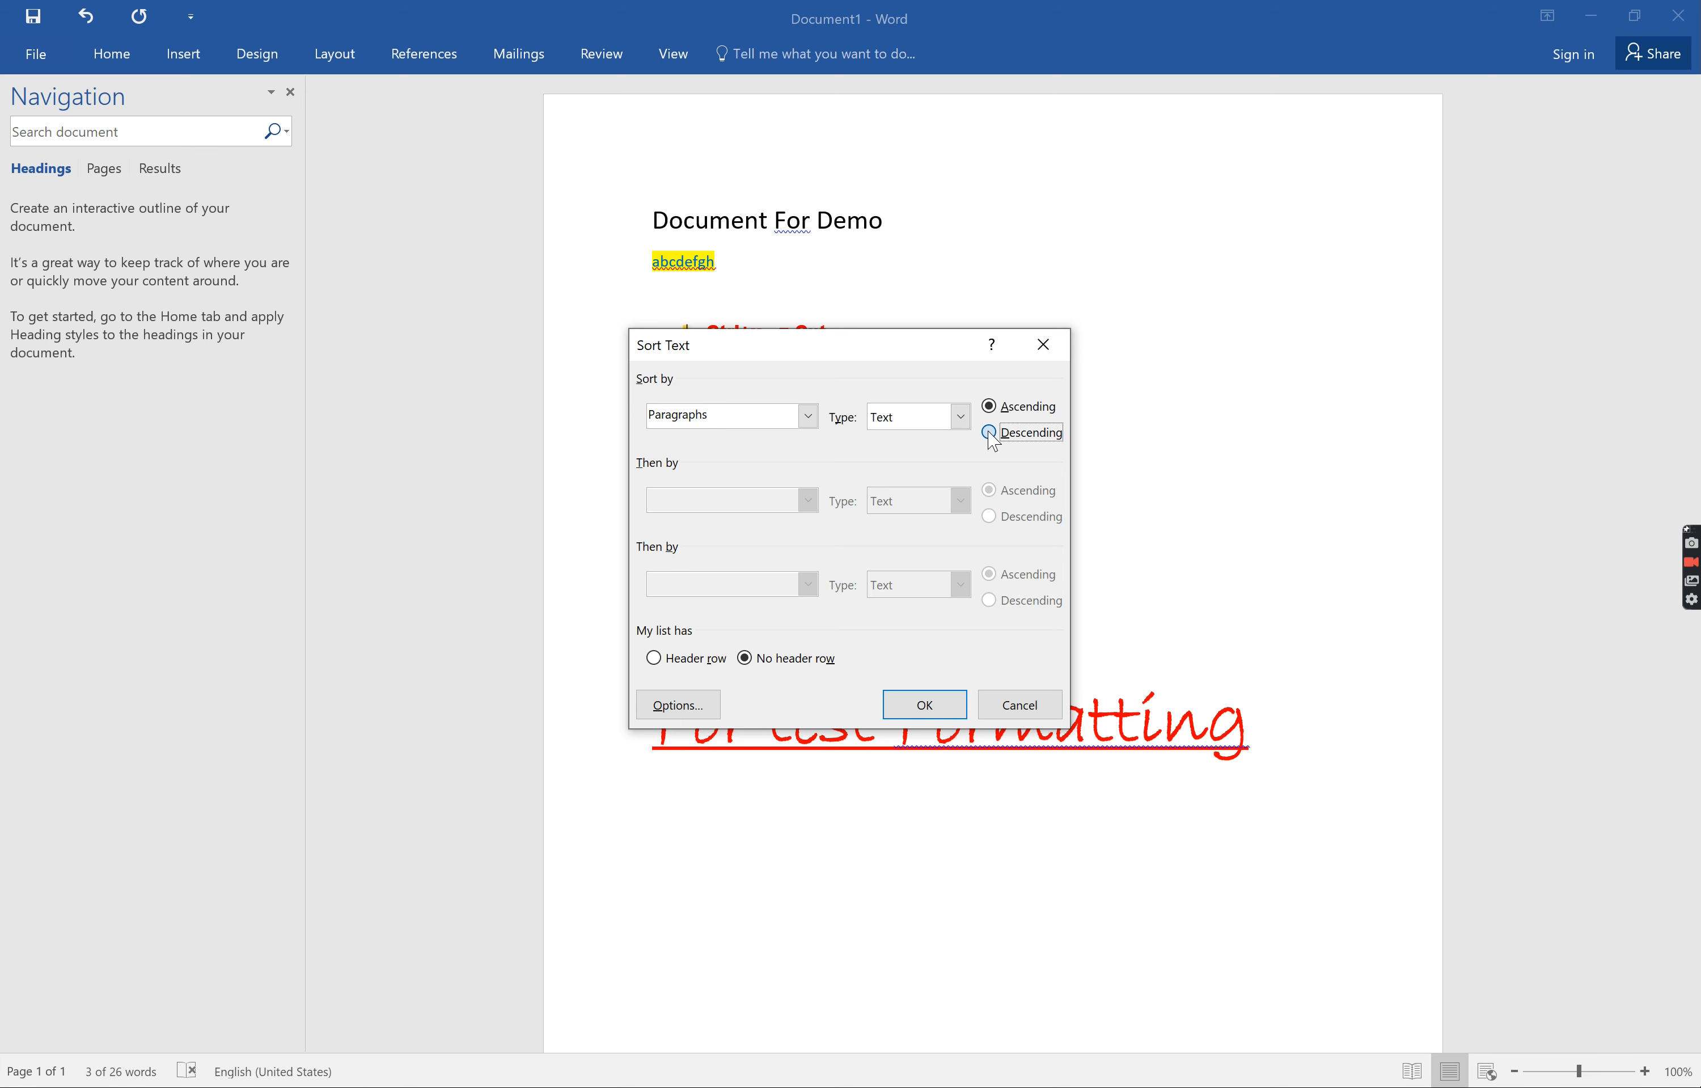
pyautogui.click(925, 706)
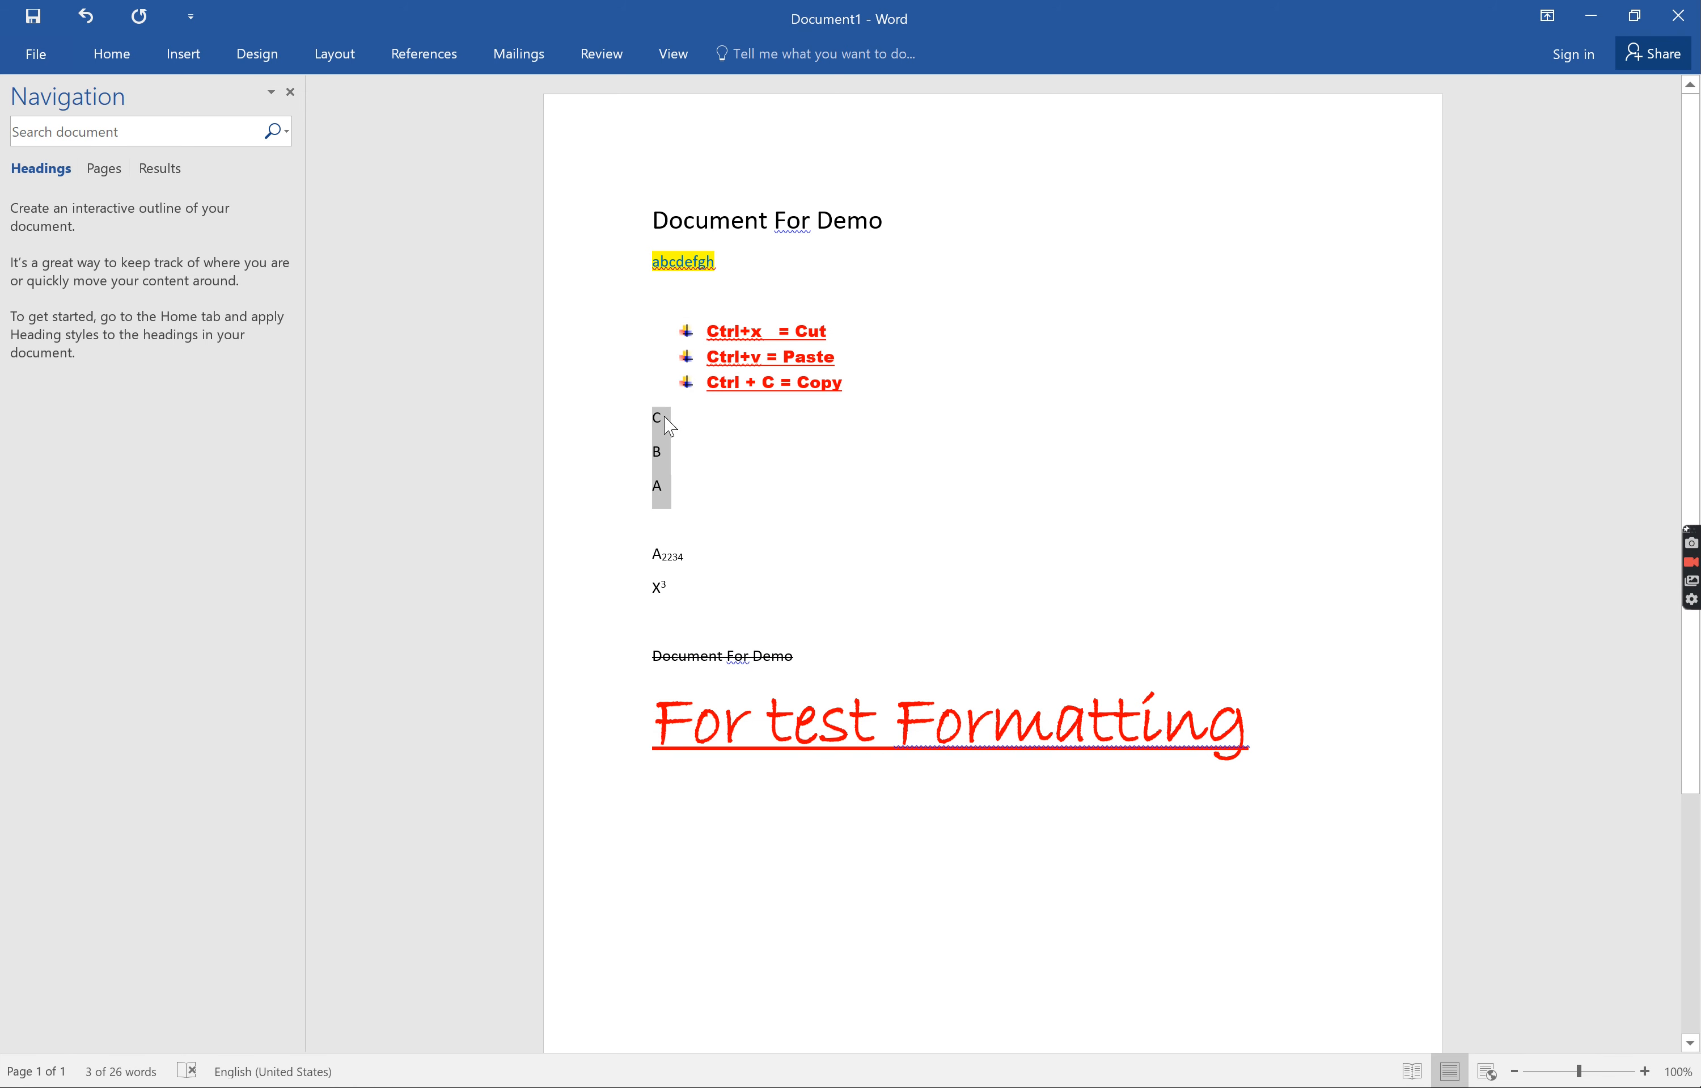
# Step: Sort the three single-letter lines by paragraph text in ascending order
pyautogui.click(123, 69)
pyautogui.click(780, 112)
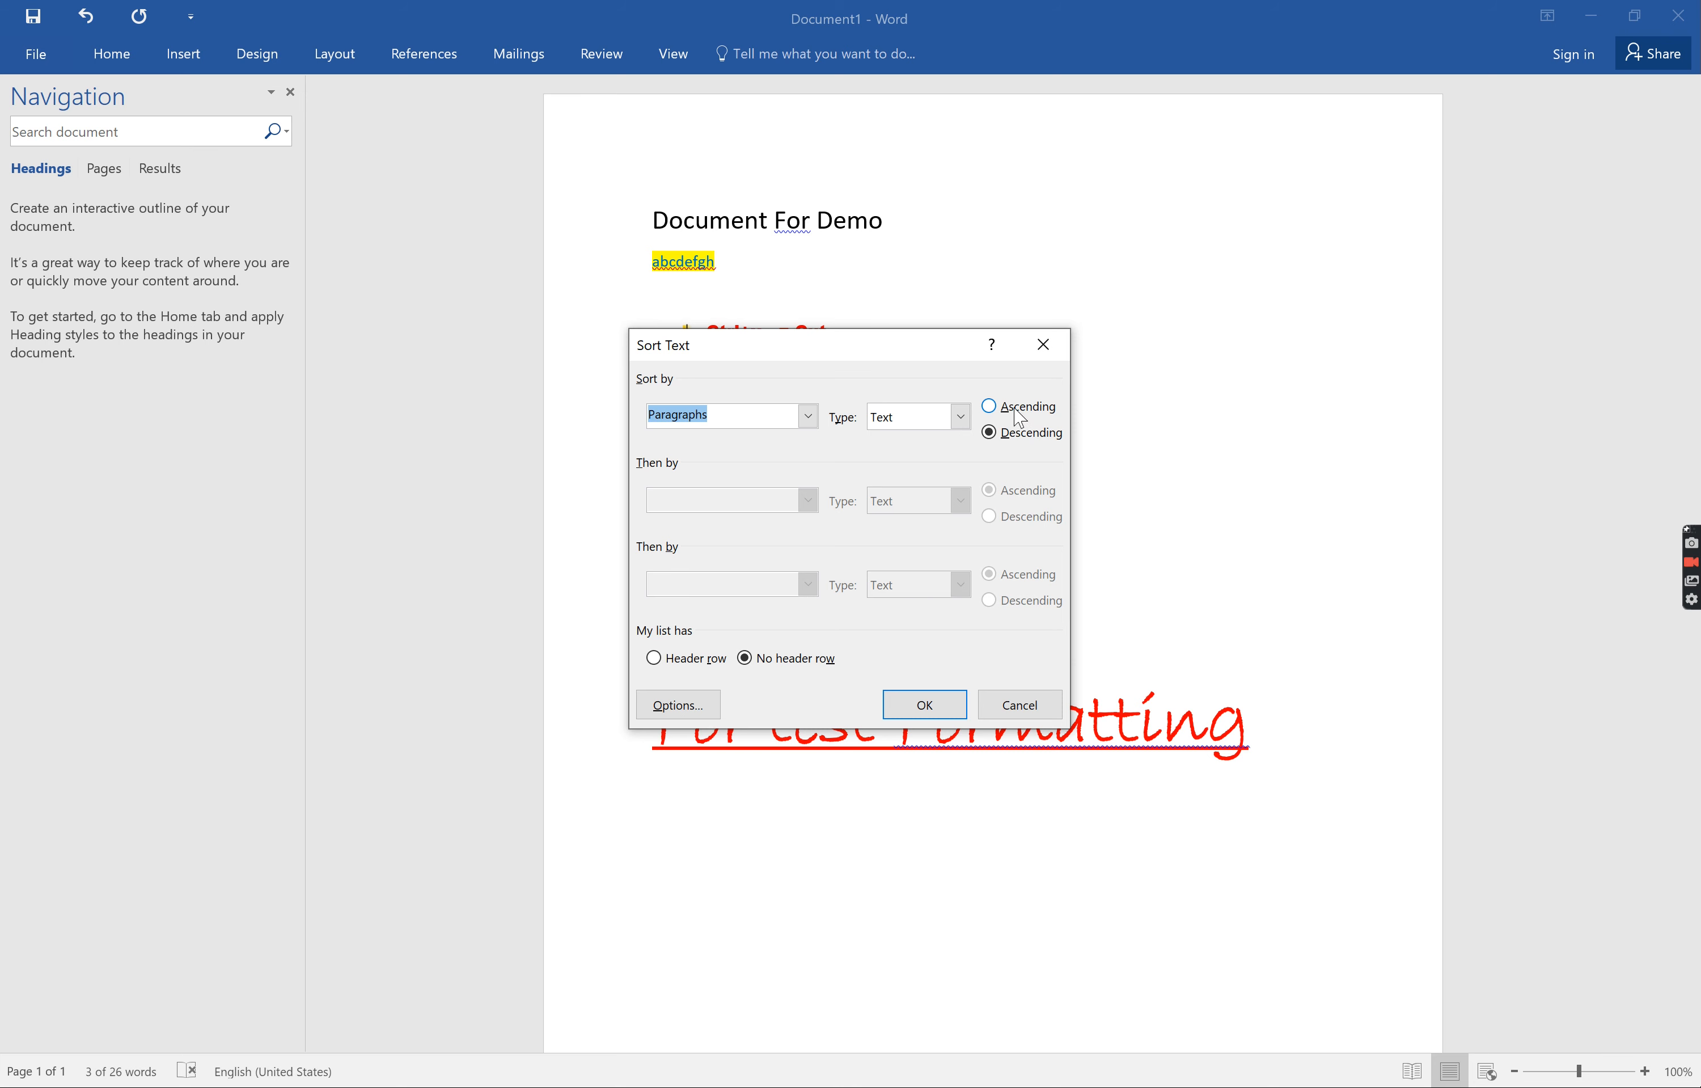
pyautogui.click(1019, 409)
pyautogui.click(920, 708)
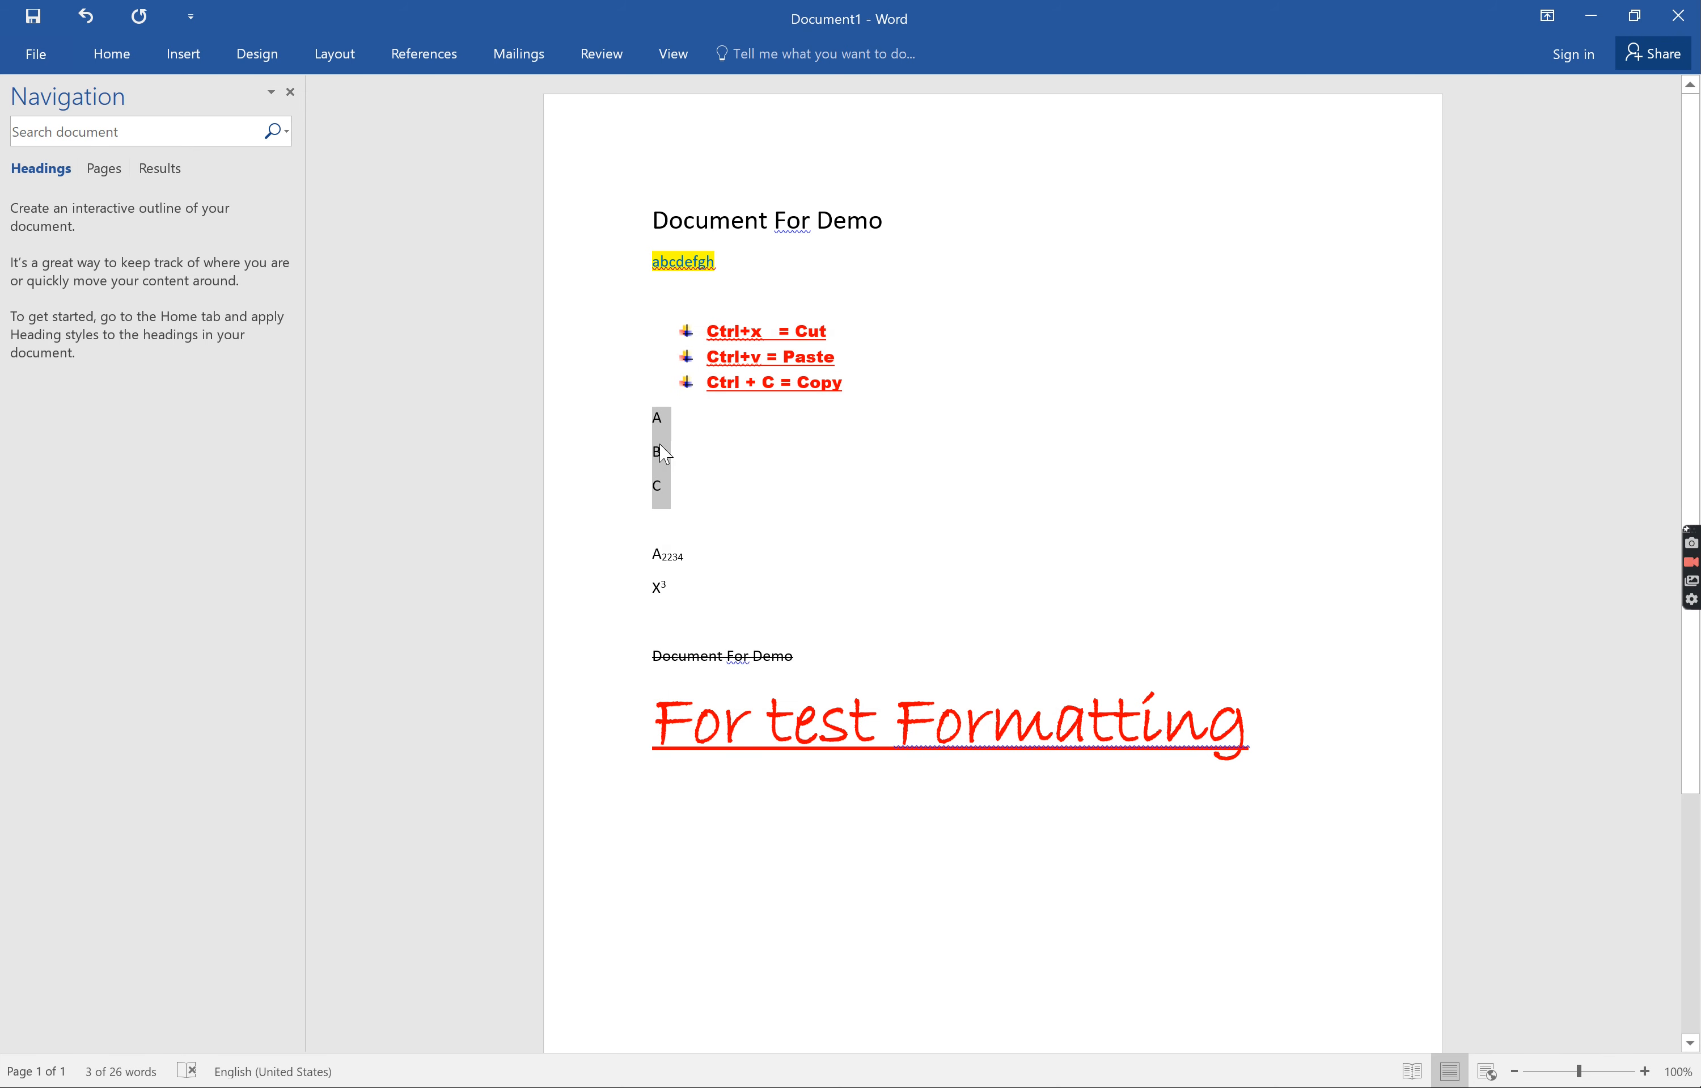
# Step: Open the detailed line spacing options for the A, B and C lines and close them without changes
pyautogui.click(133, 68)
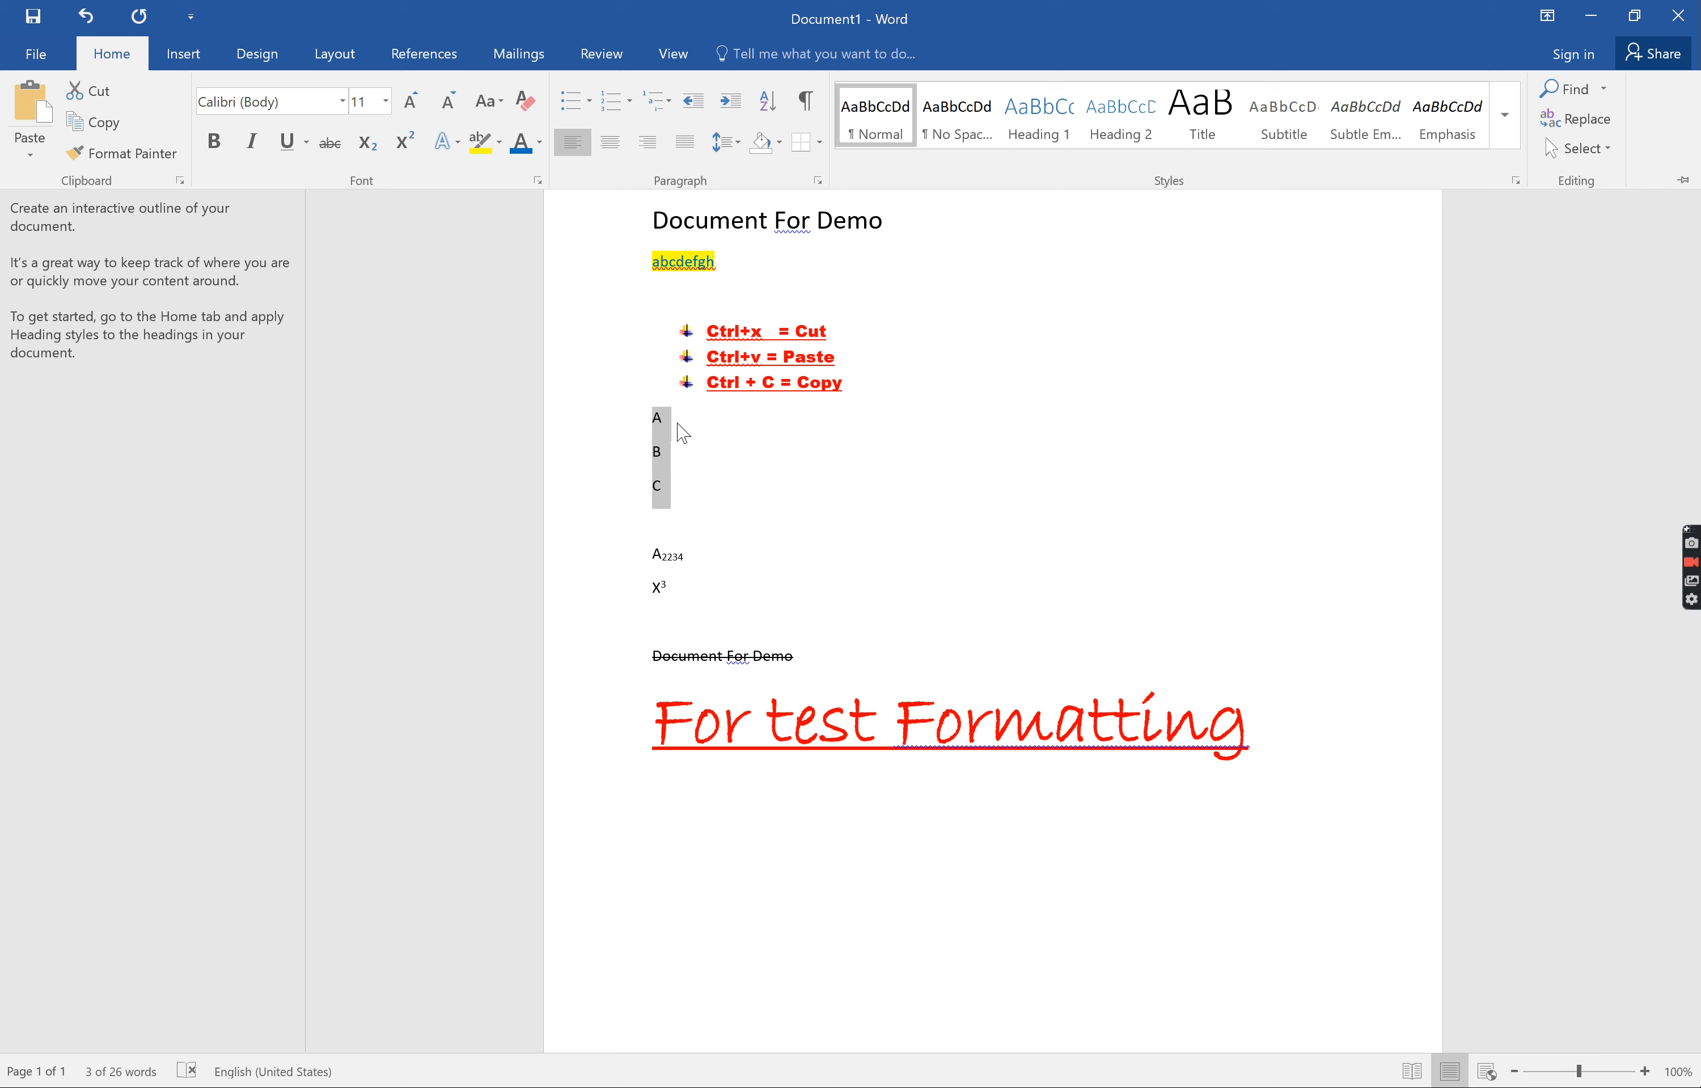
pyautogui.click(741, 146)
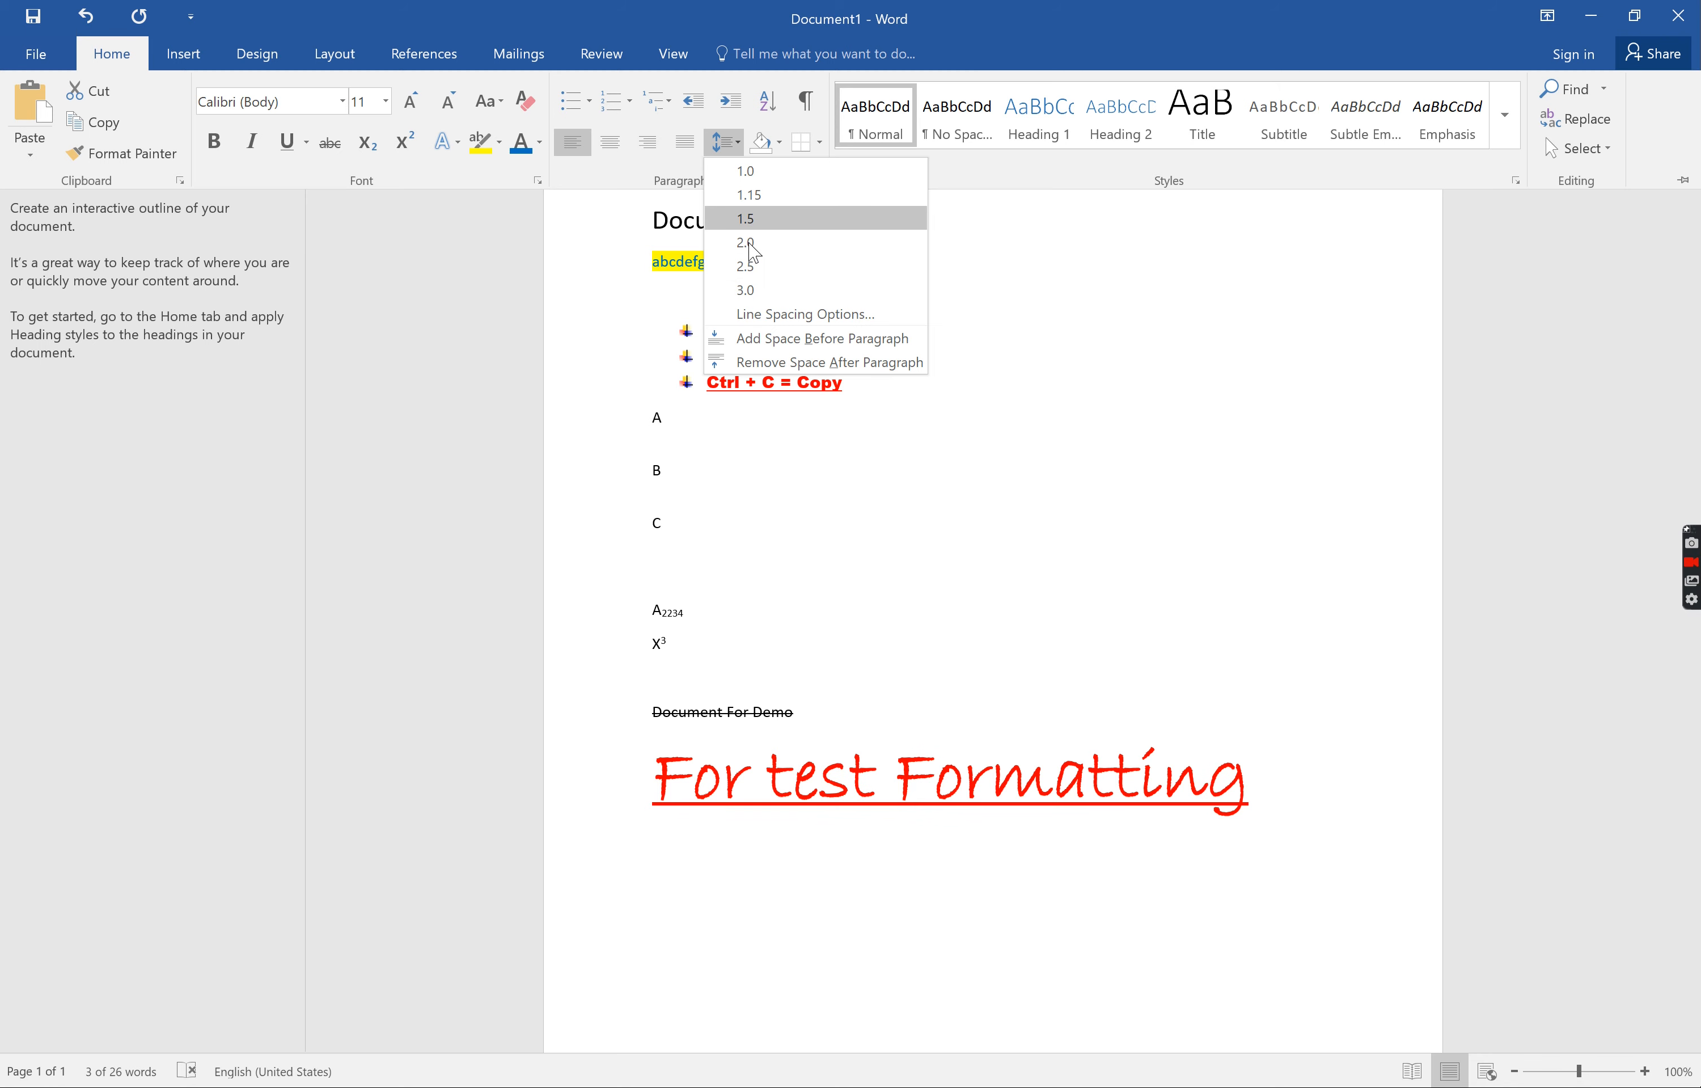
pyautogui.click(820, 327)
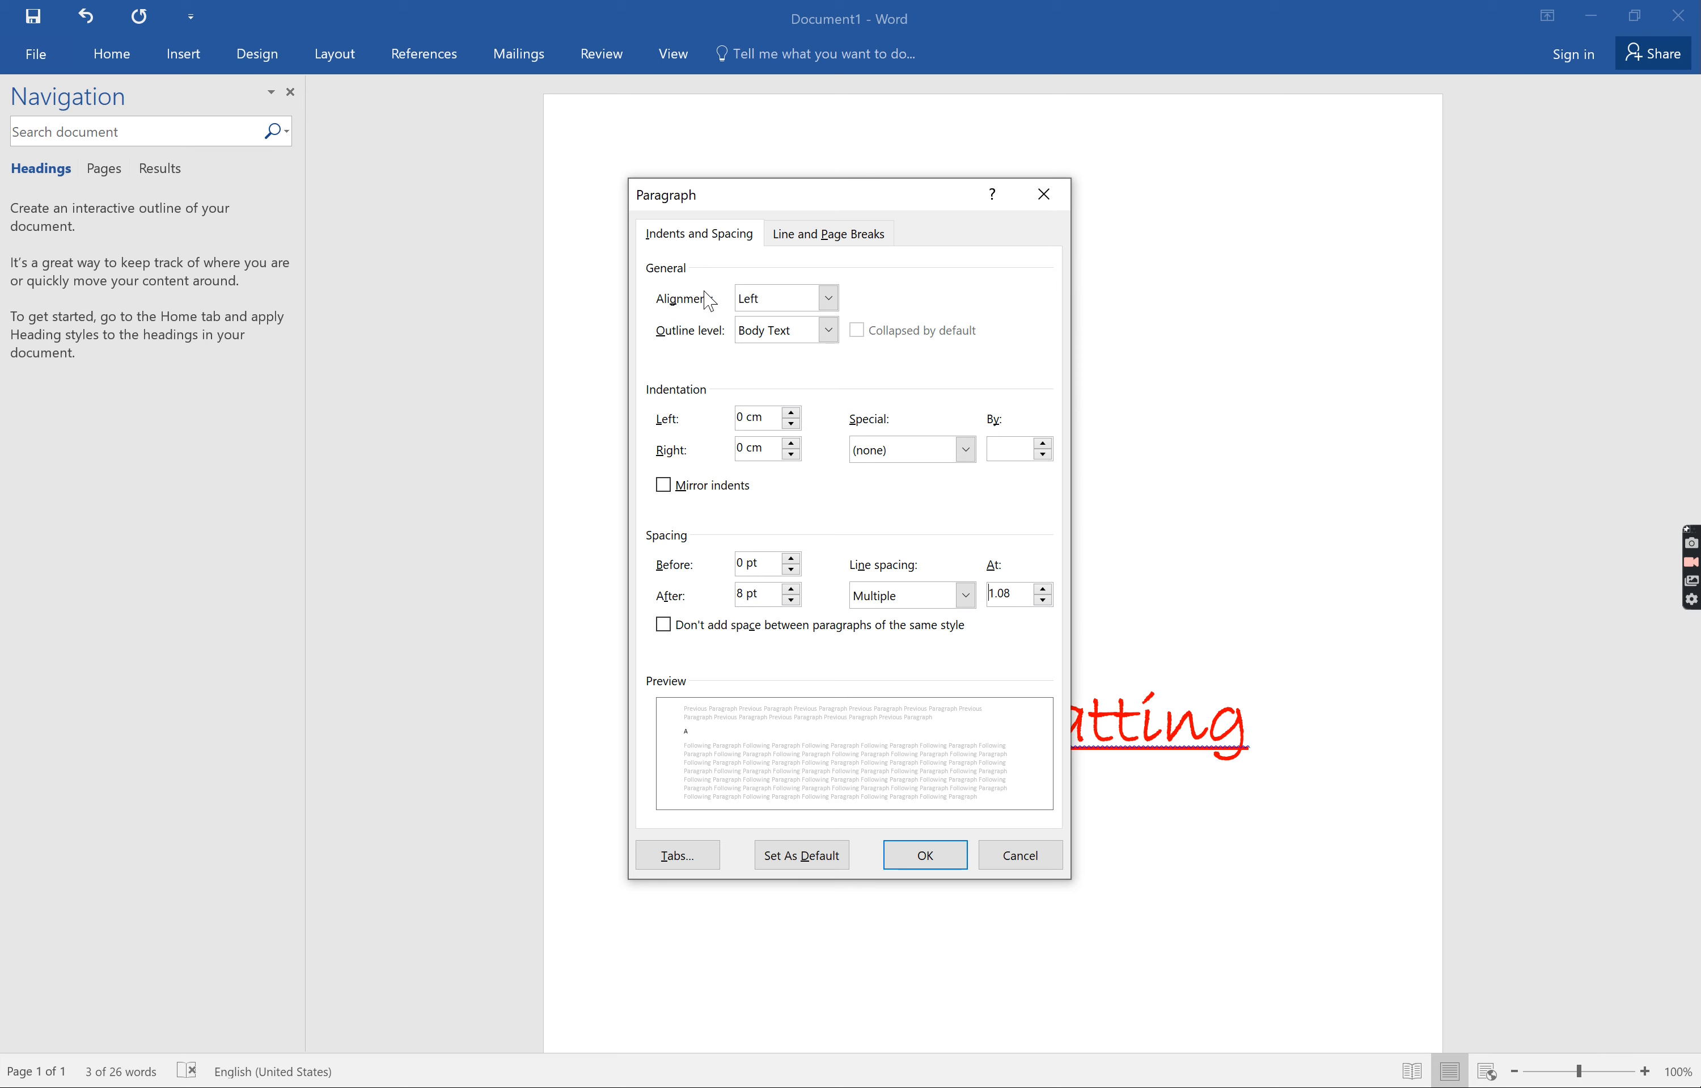
pyautogui.click(1044, 200)
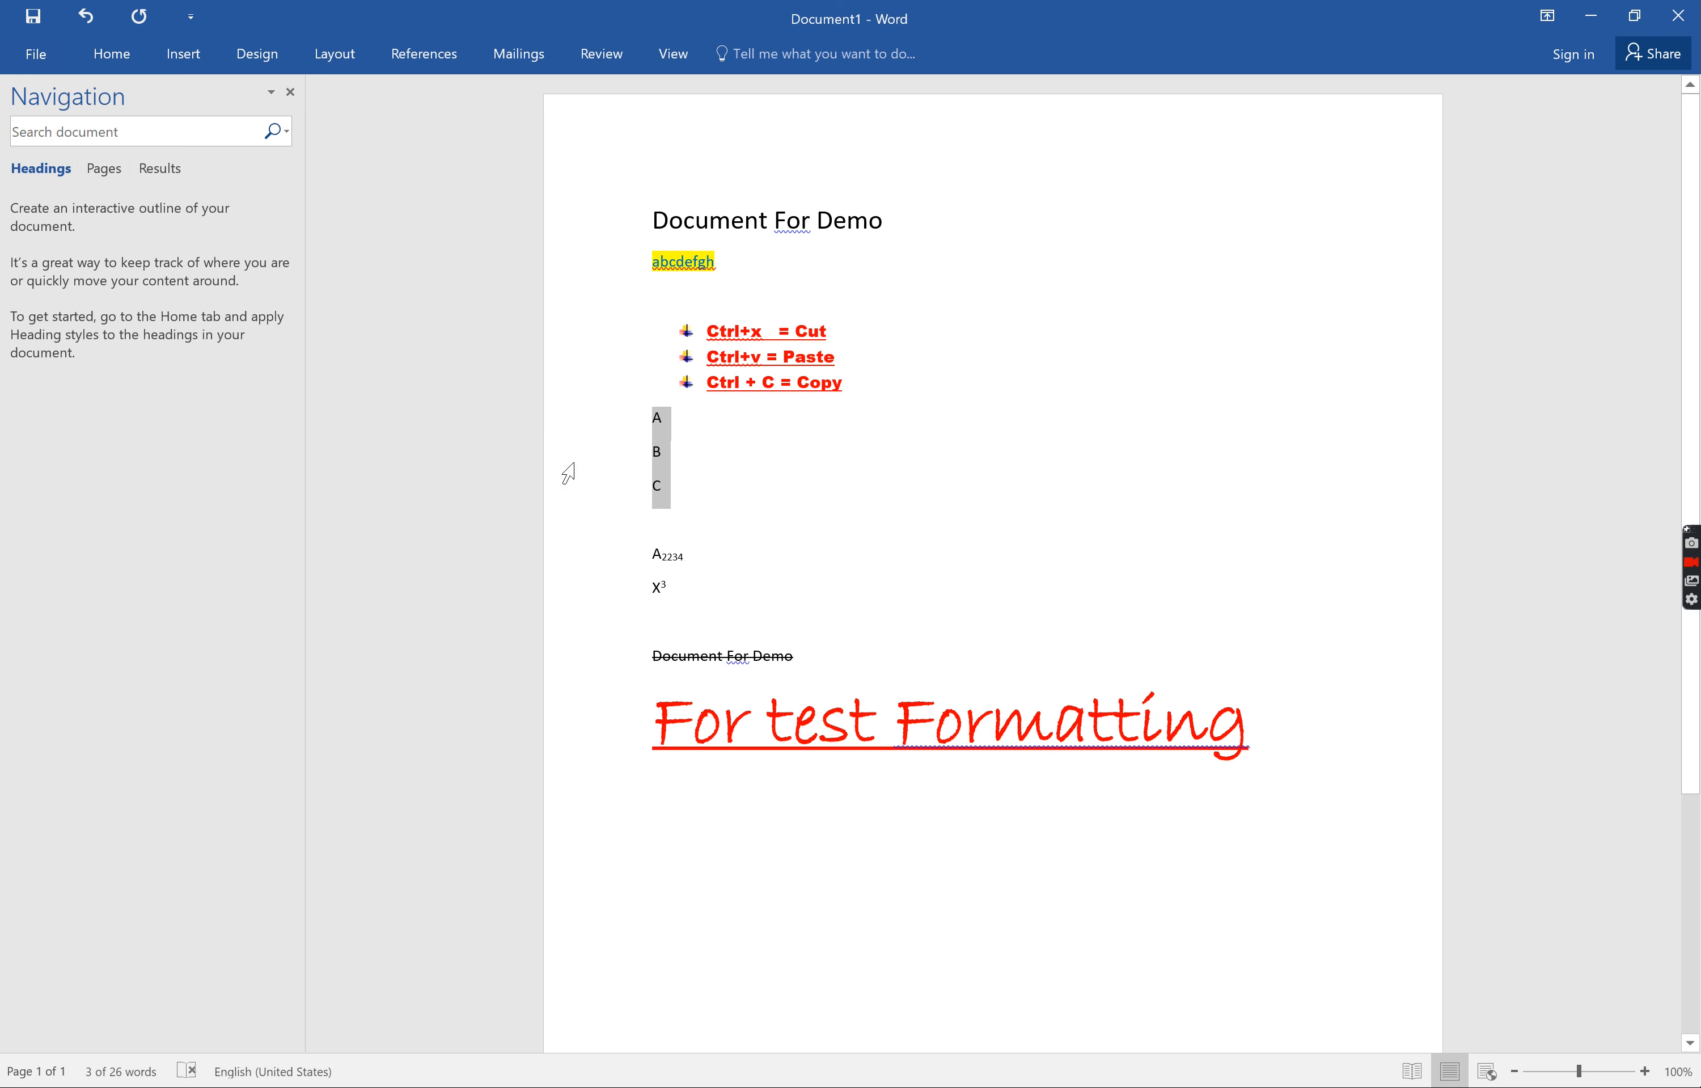
# Step: Try light green paragraph shading on the A, B and C lines and undo it
pyautogui.click(127, 66)
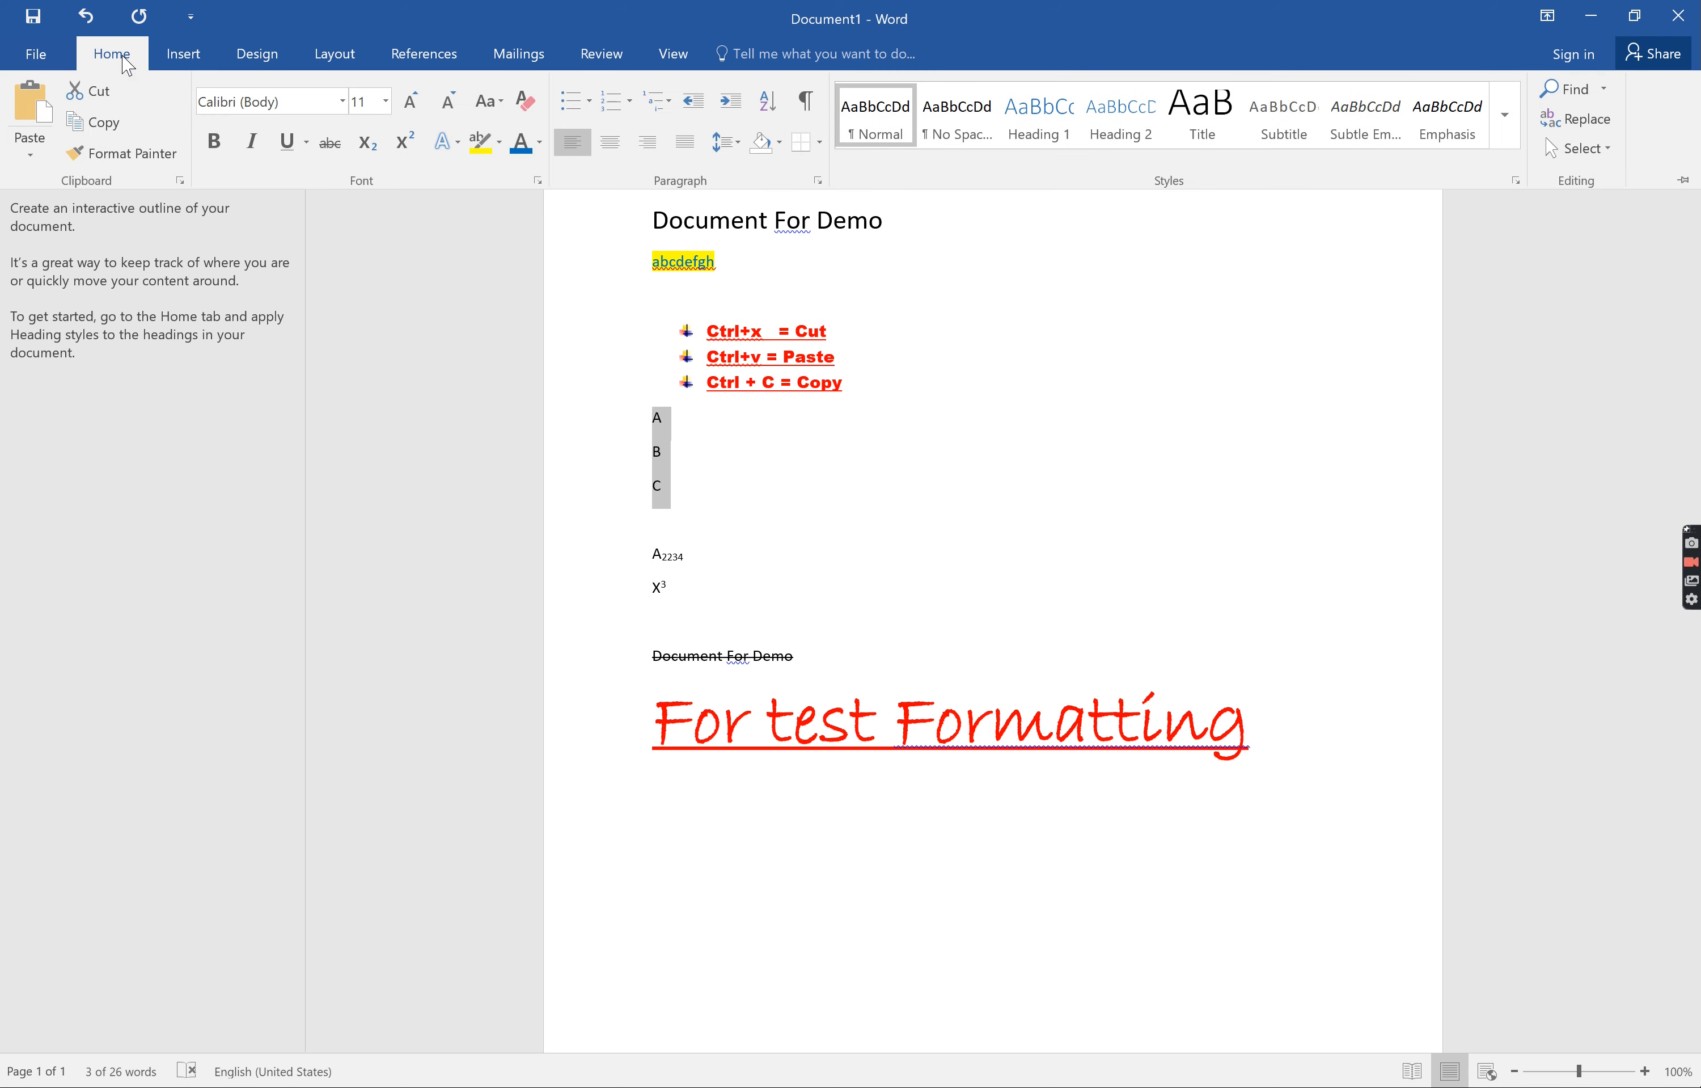
pyautogui.click(780, 144)
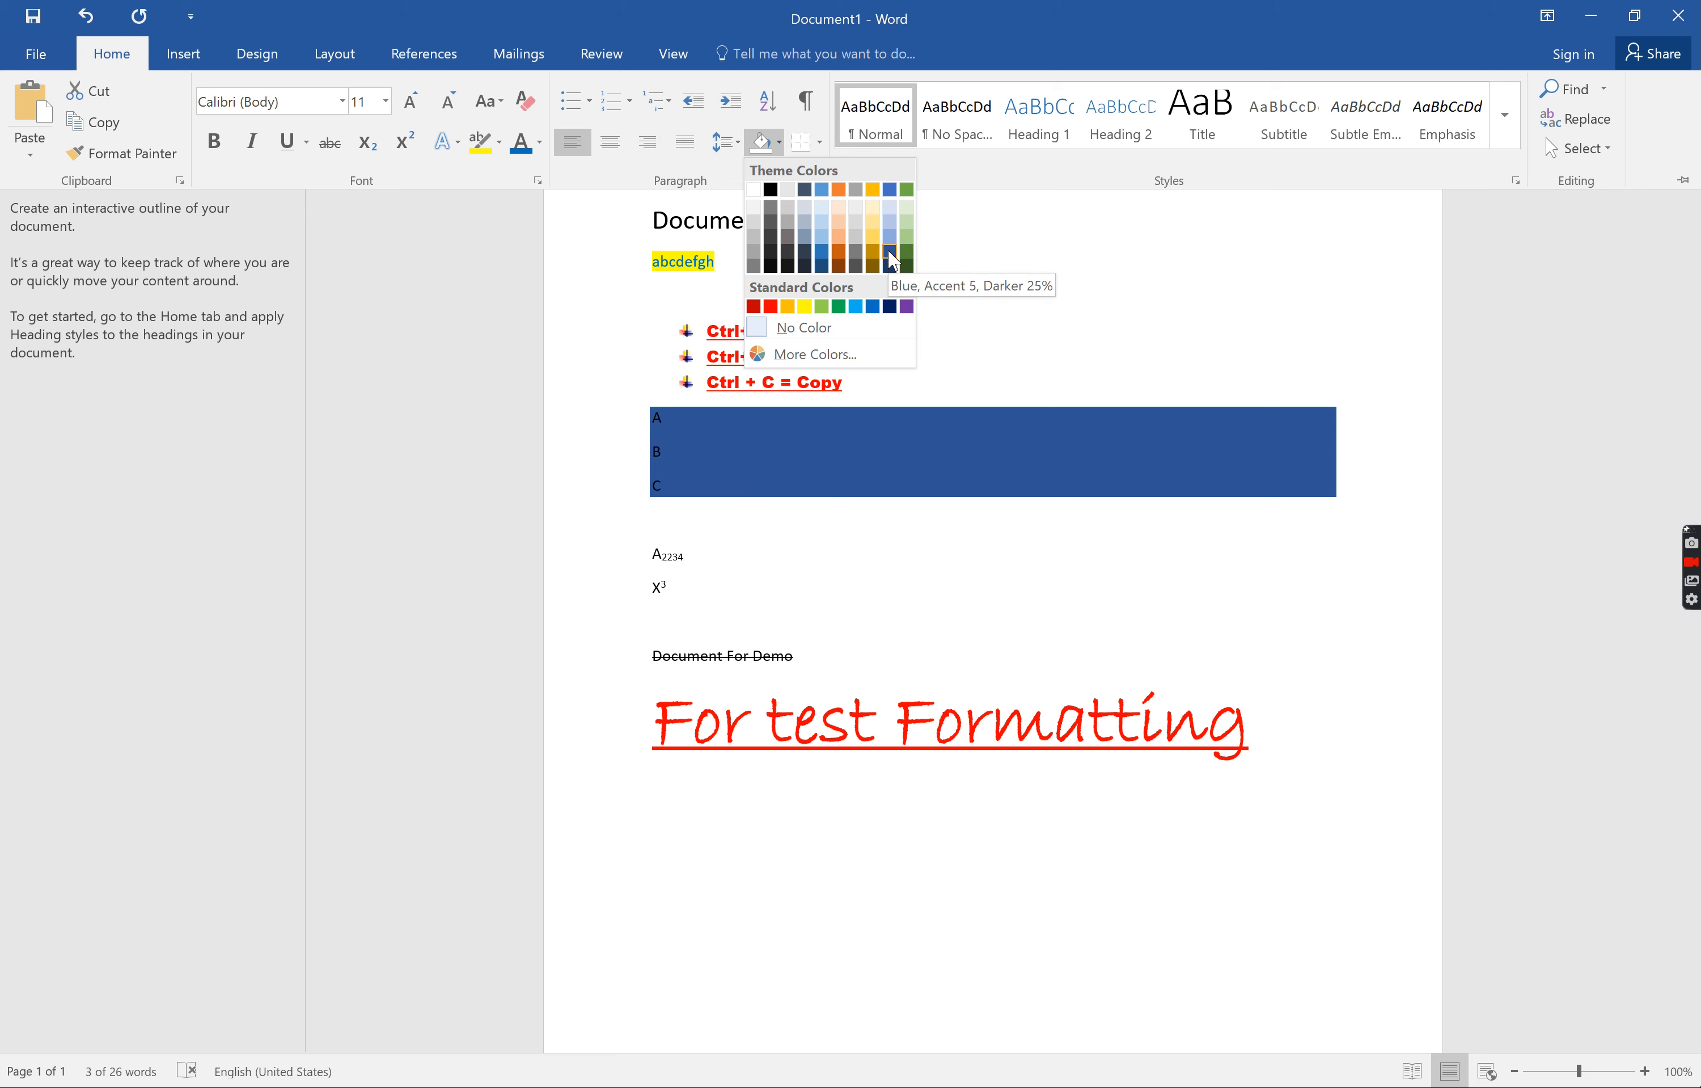
pyautogui.click(823, 308)
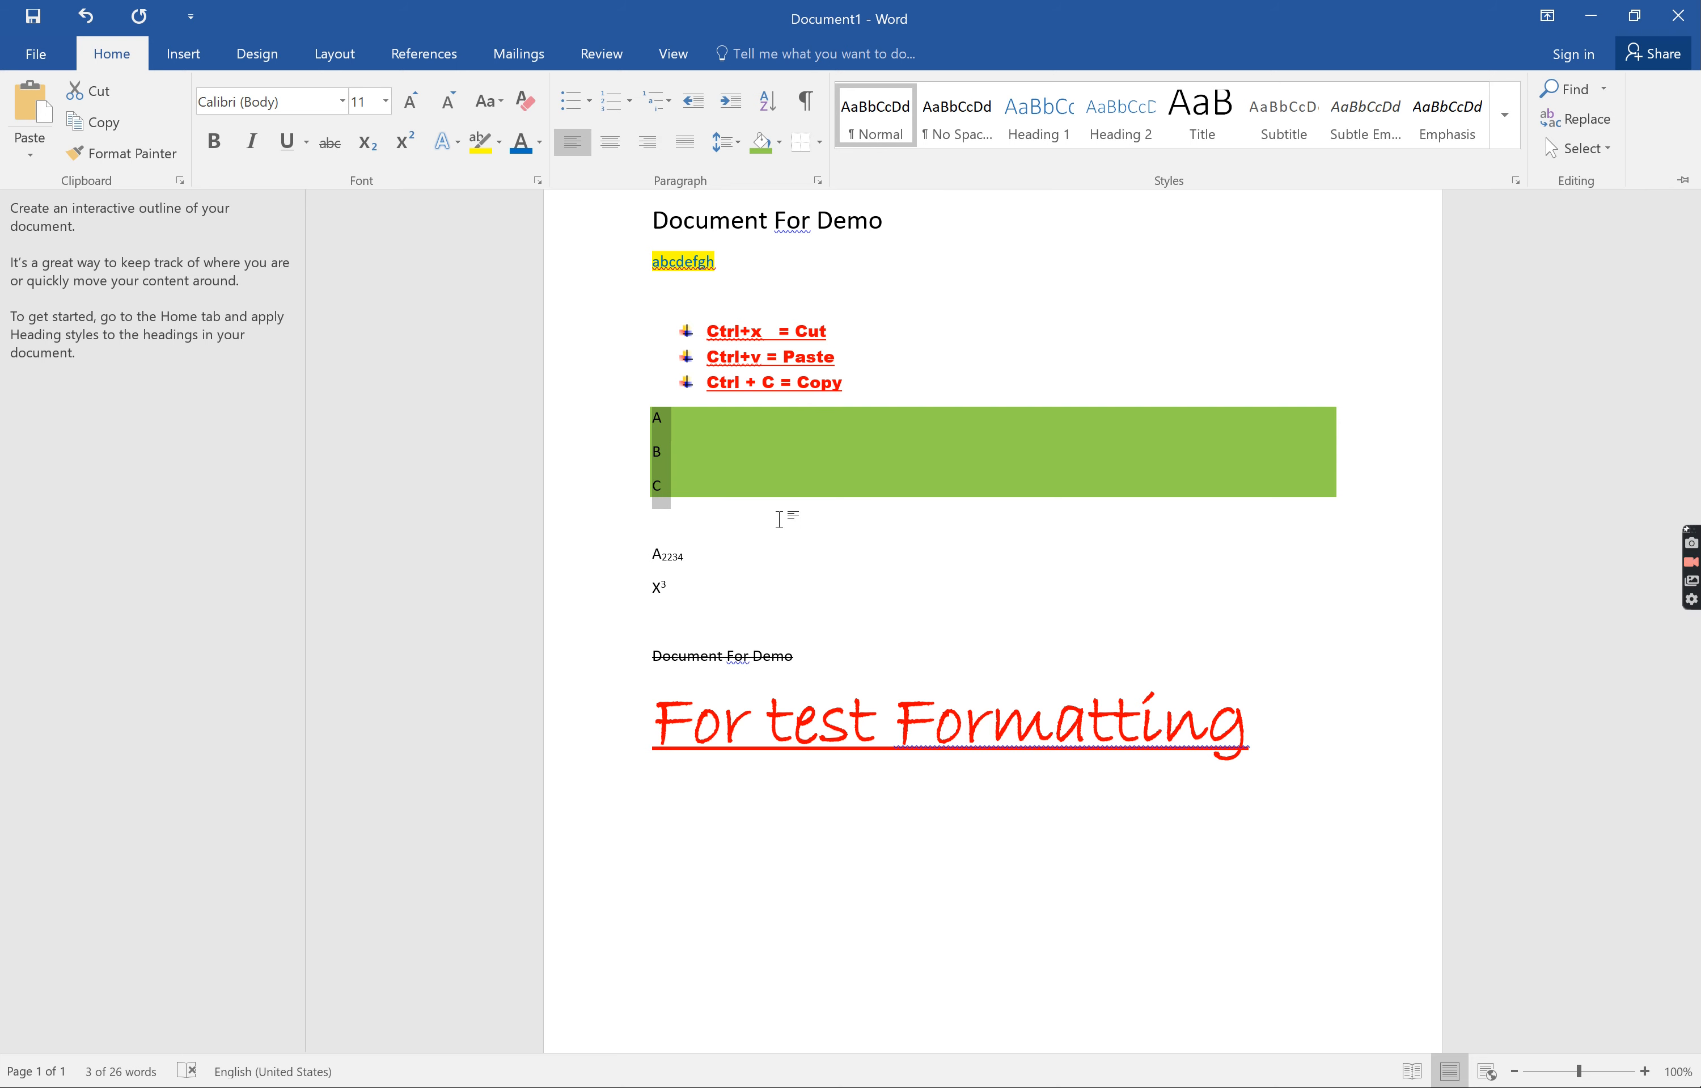
pyautogui.hotkey('ctrl', 'z')
pyautogui.hotkey('ctrl', 'F1')
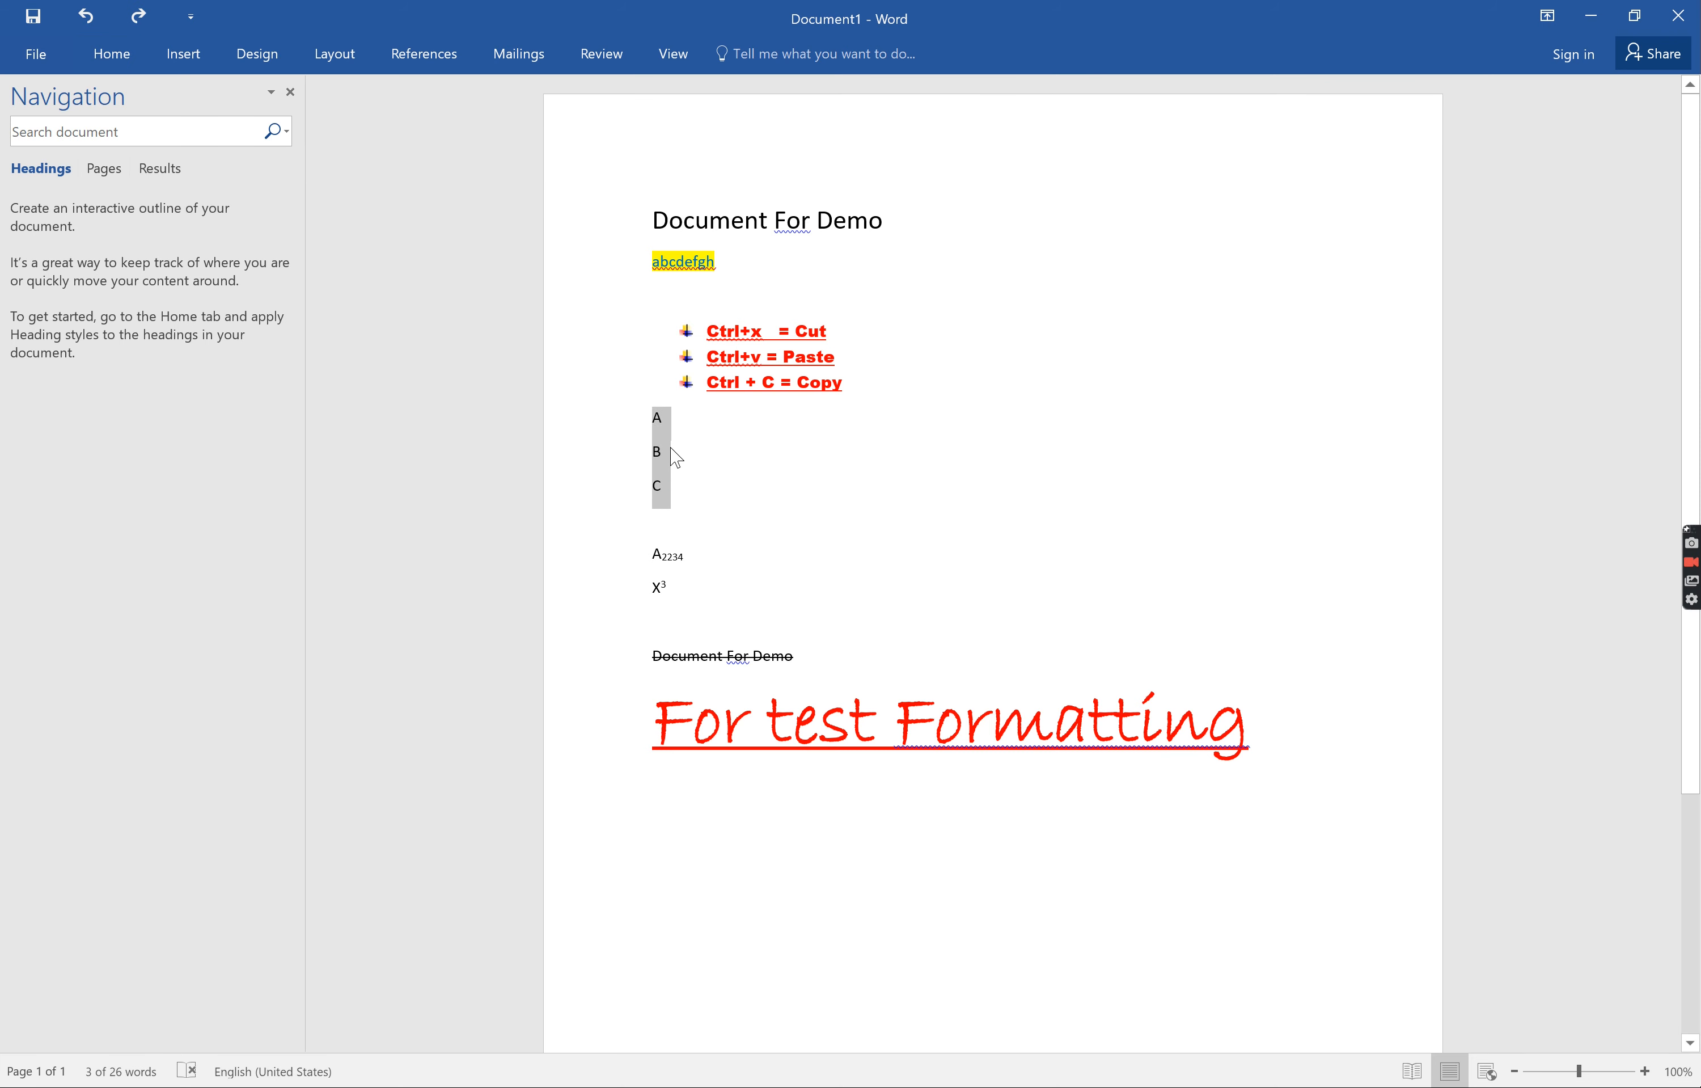
# Step: Apply light green paragraph shading to all lines from A down to the X³ line
pyautogui.click(675, 457)
pyautogui.moveTo(691, 588); pyautogui.dragTo(649, 412)
pyautogui.click(132, 55)
pyautogui.click(769, 147)
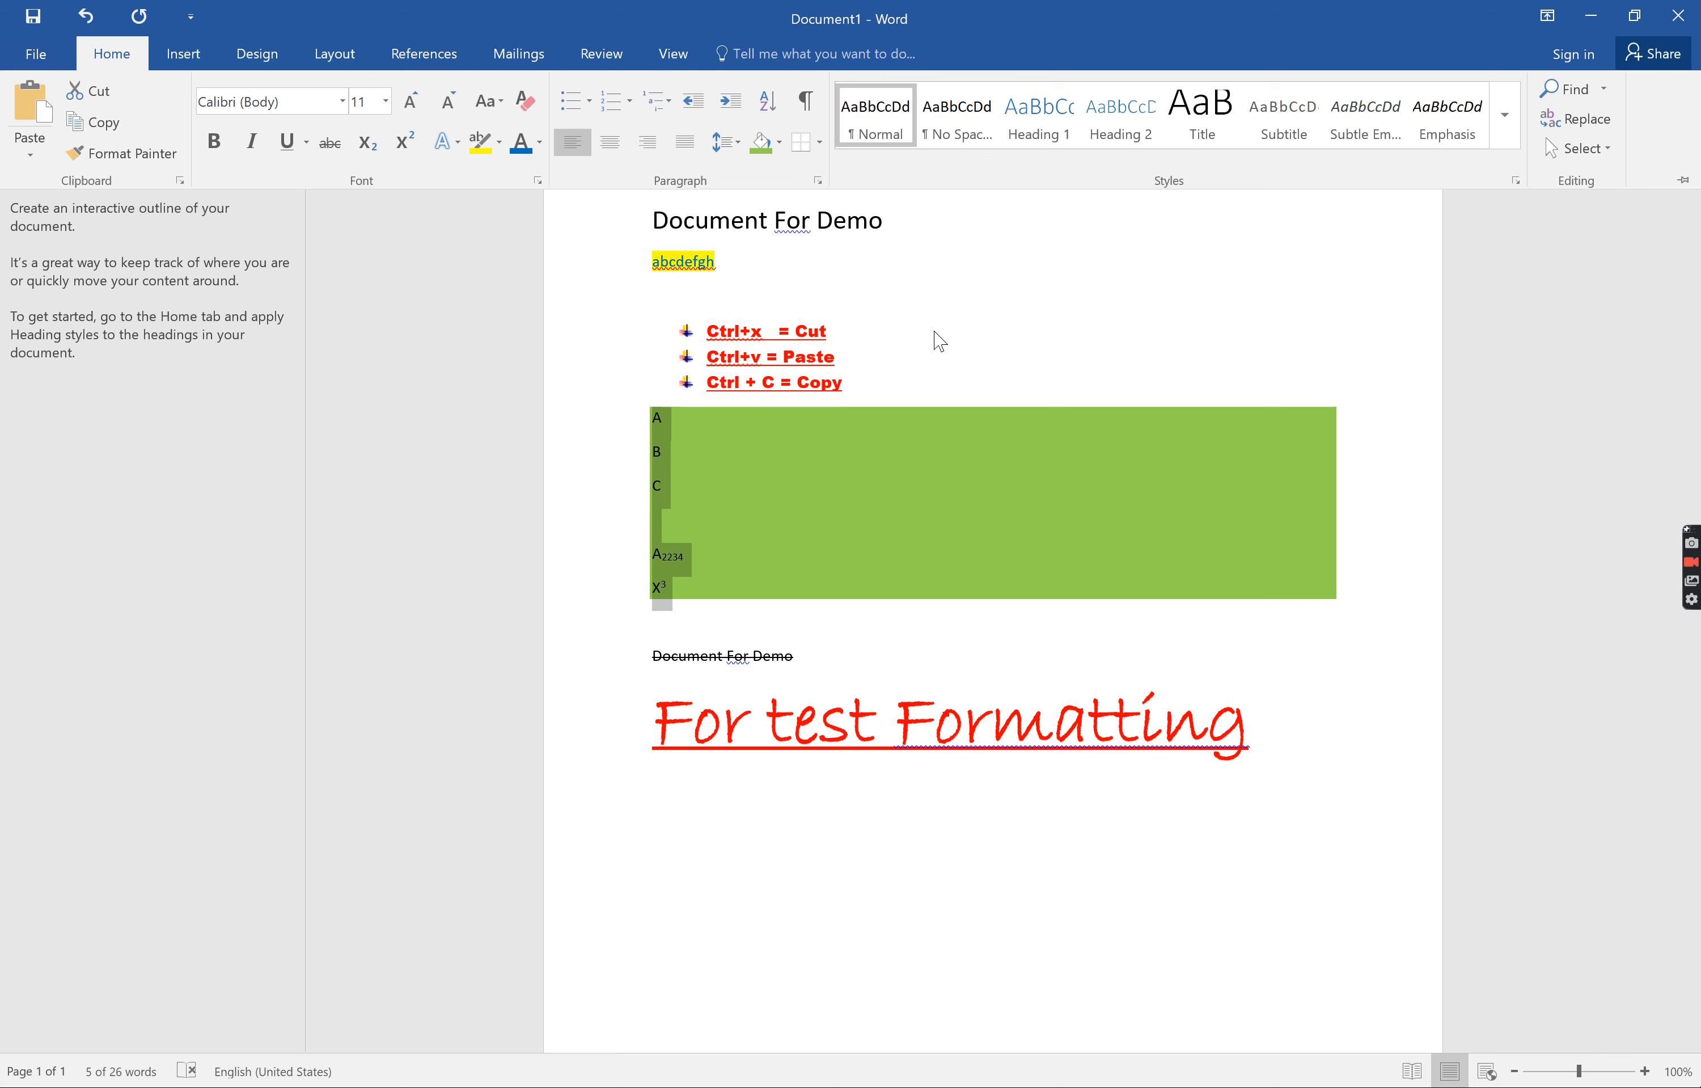
pyautogui.hotkey('ctrl', 'F1')
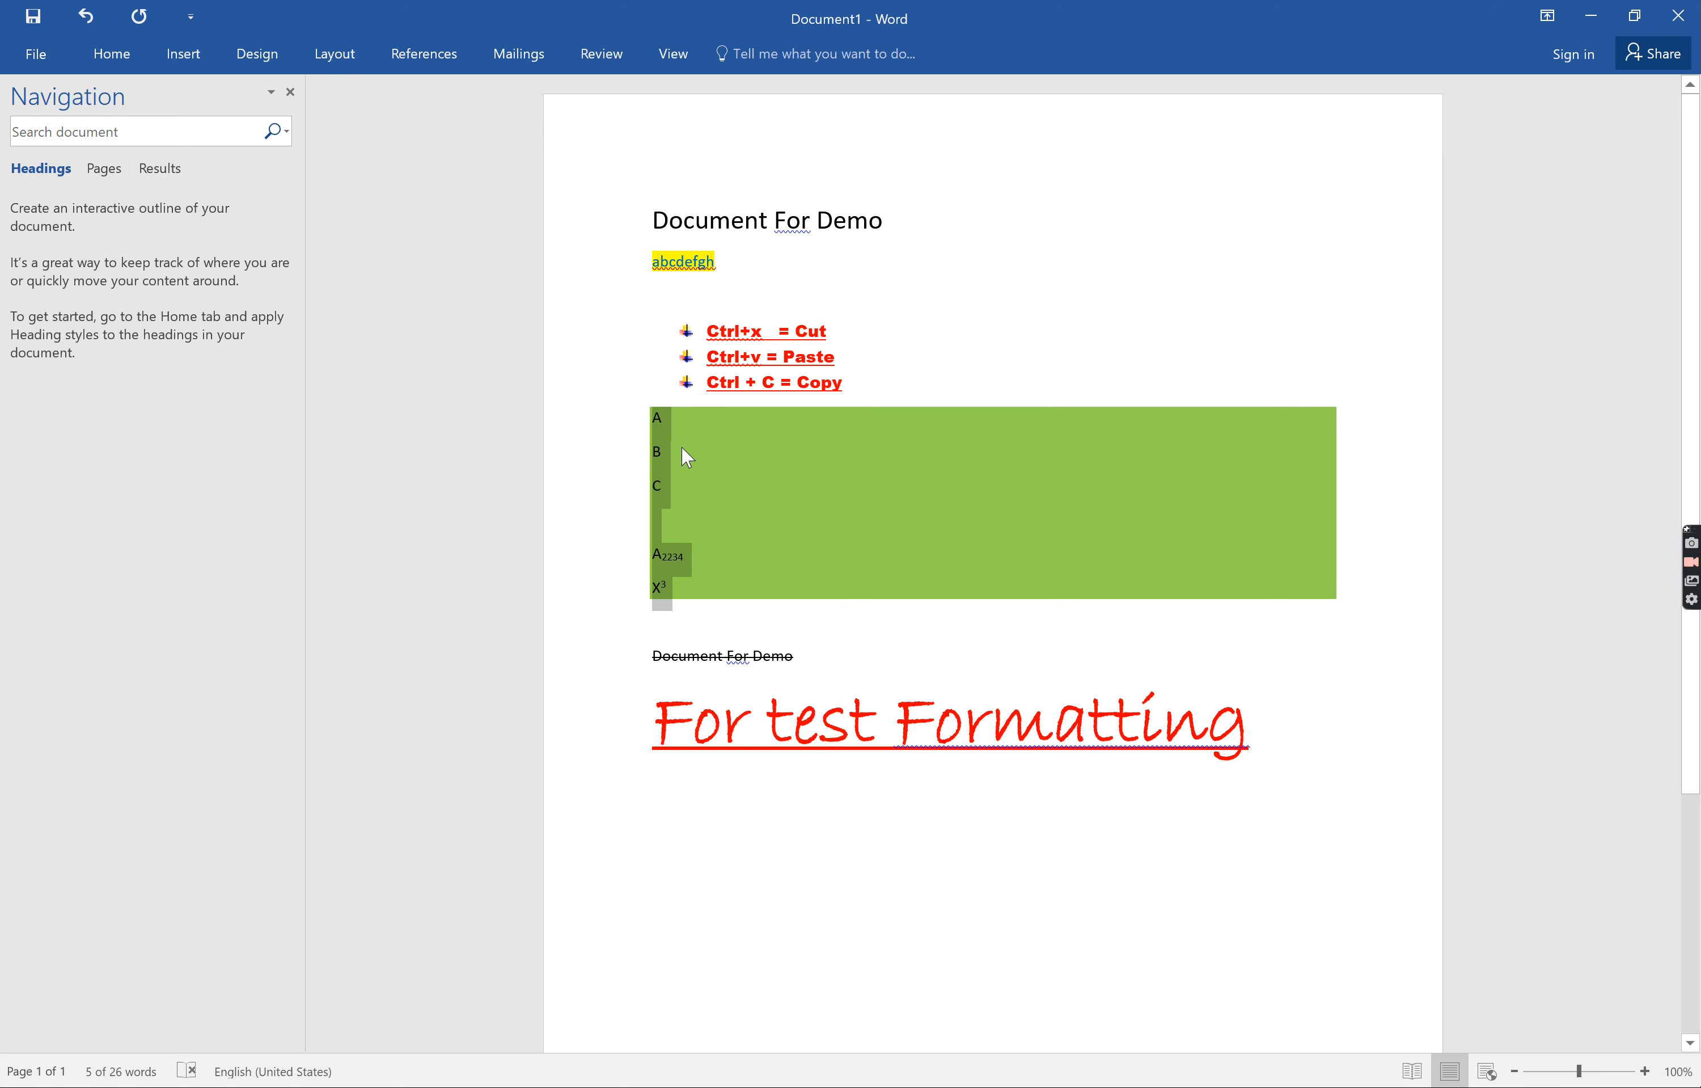
# Step: View the border options for the "Ctrl + C = Copy" line without applying any
pyautogui.click(901, 371)
pyautogui.click(112, 58)
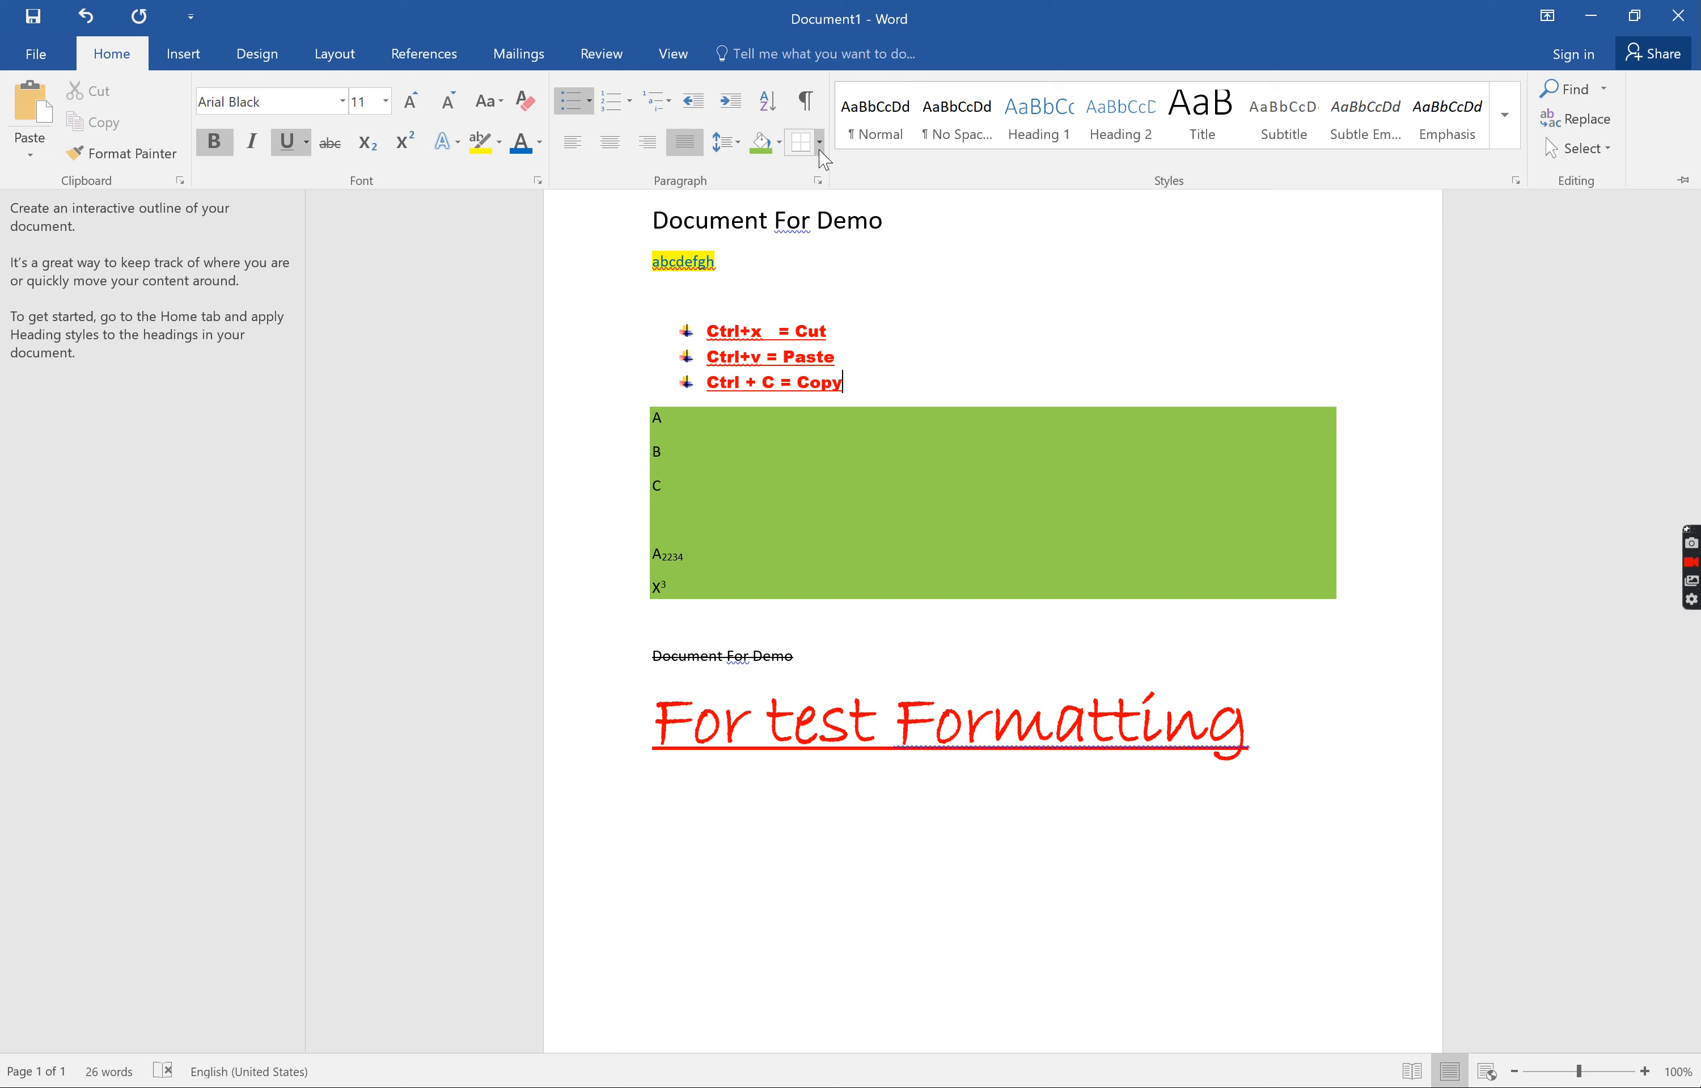
pyautogui.click(822, 152)
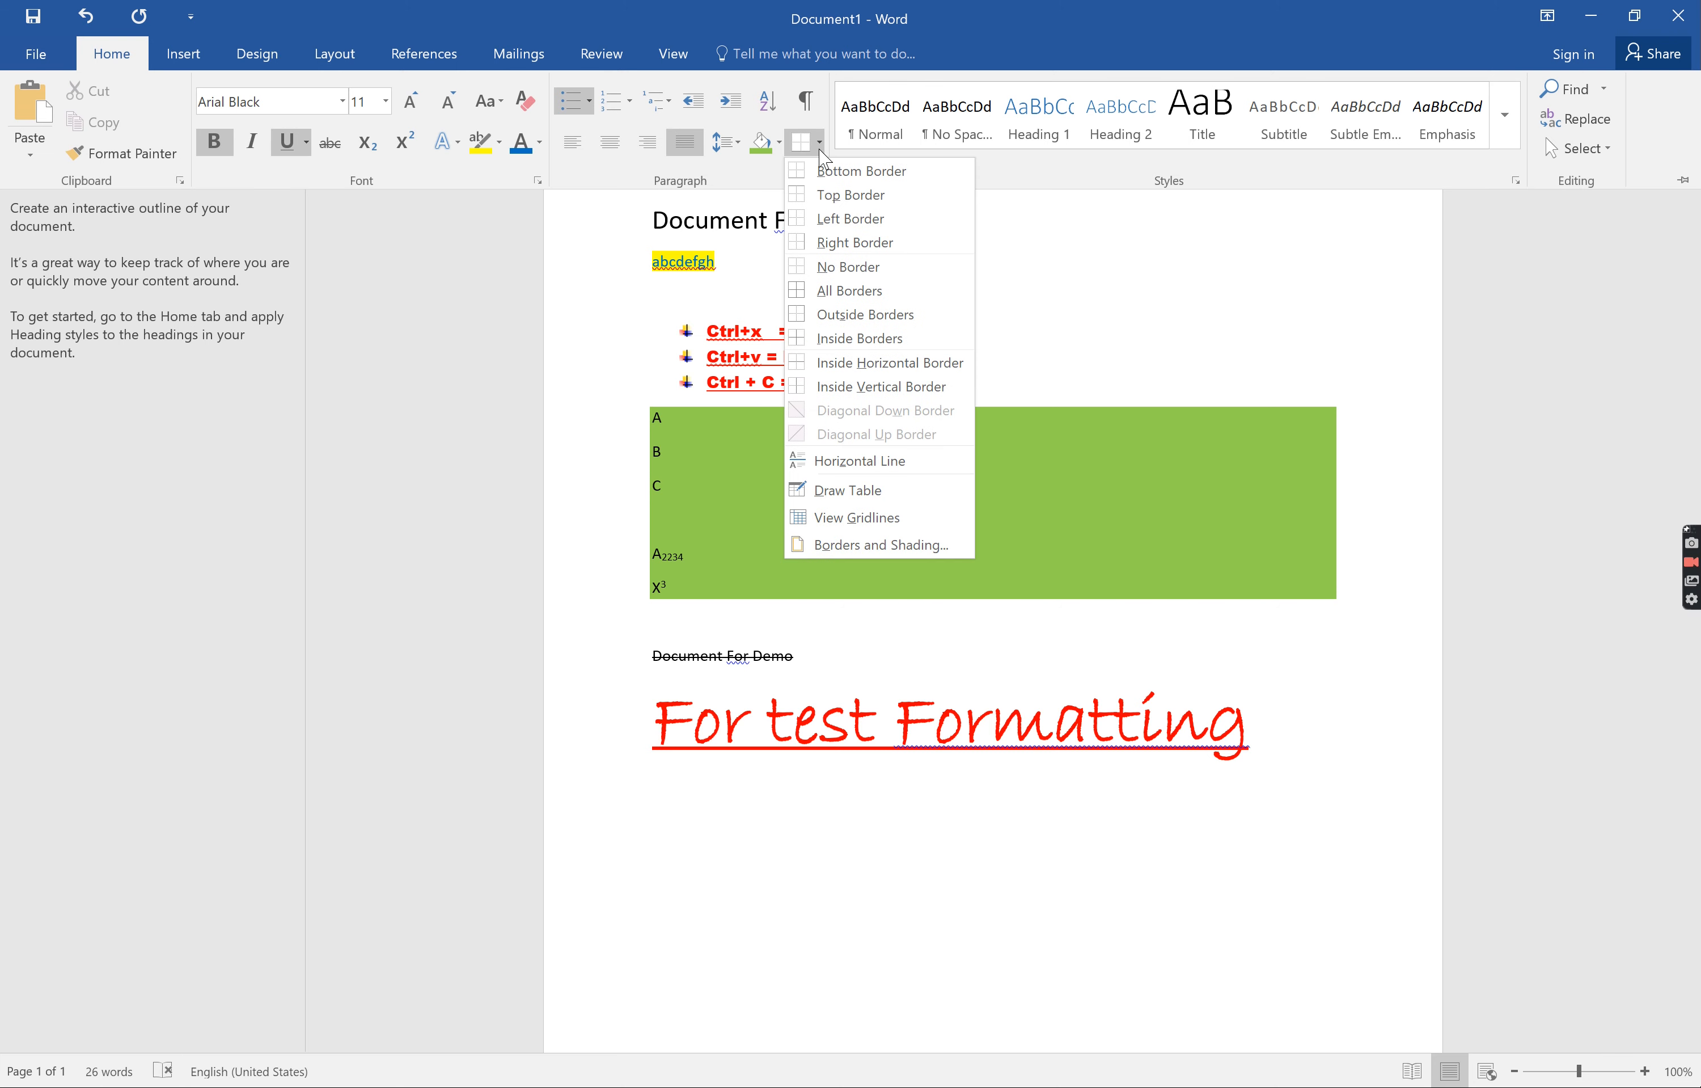
pyautogui.press('Escape')
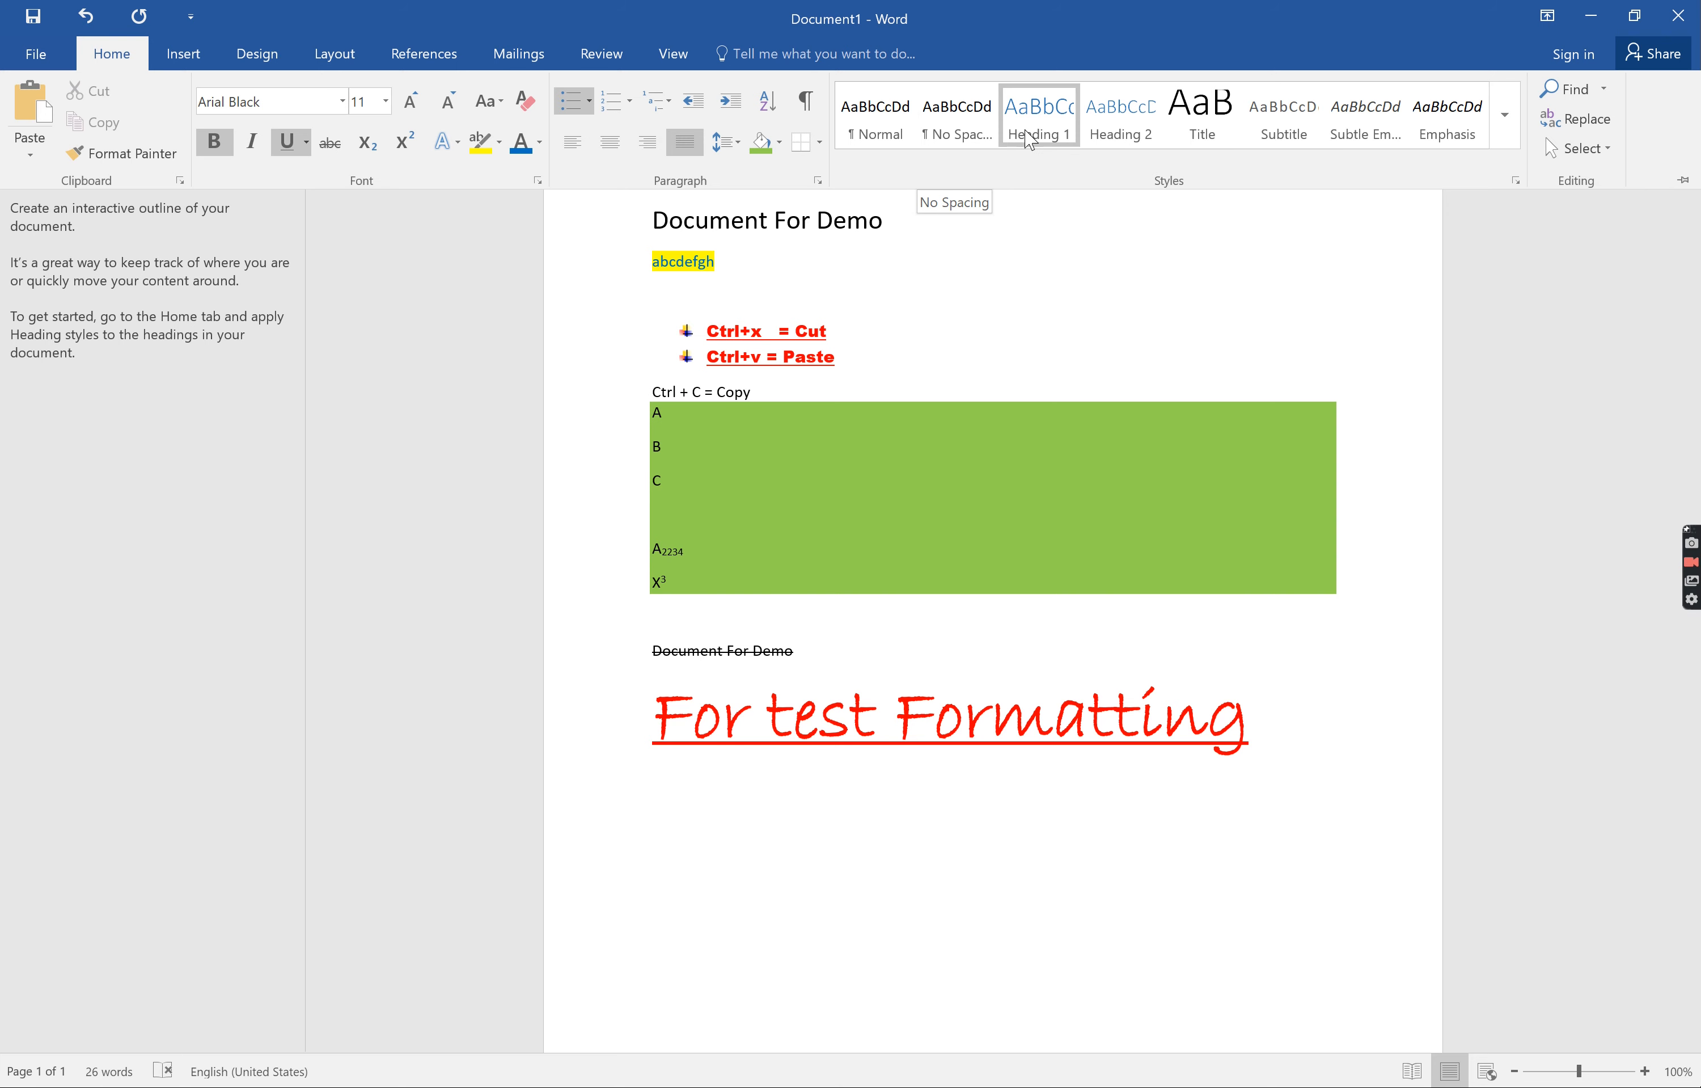
pyautogui.hotkey('ctrl', 'F1')
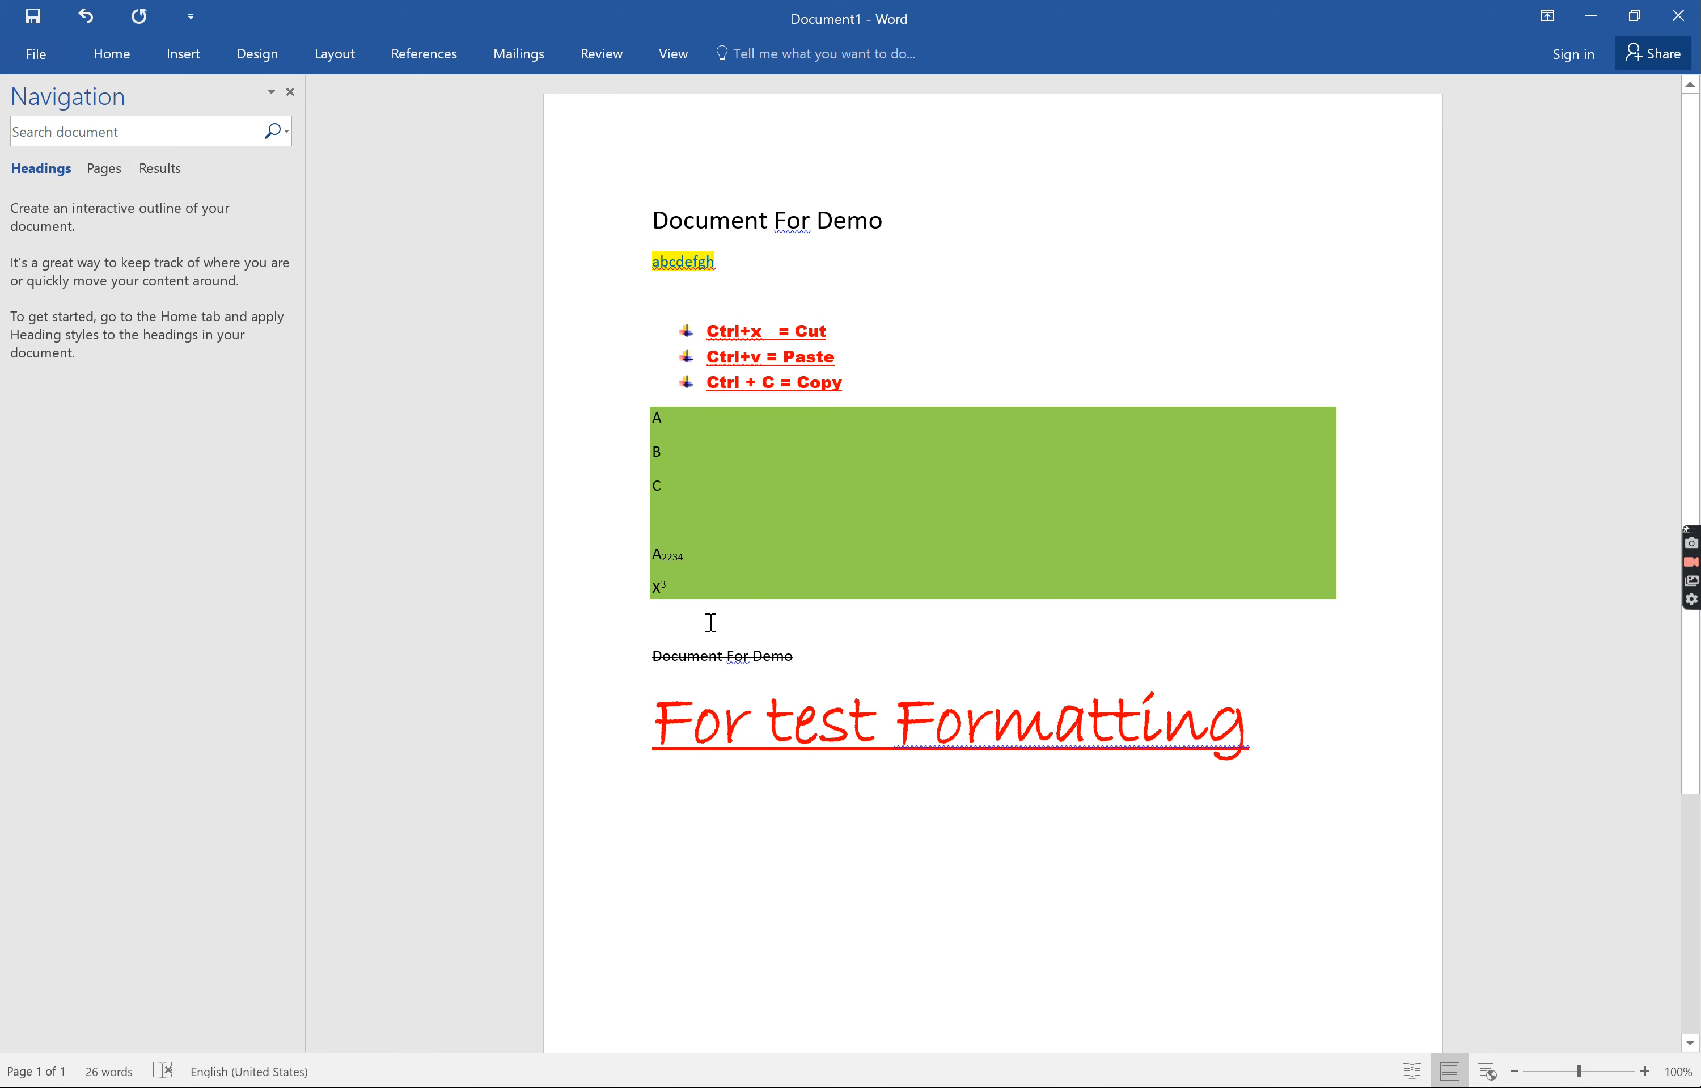
# Step: Apply Heading 1 to the empty line below the shaded block and enter "MS word tutorials for Begginers" there
pyautogui.click(112, 54)
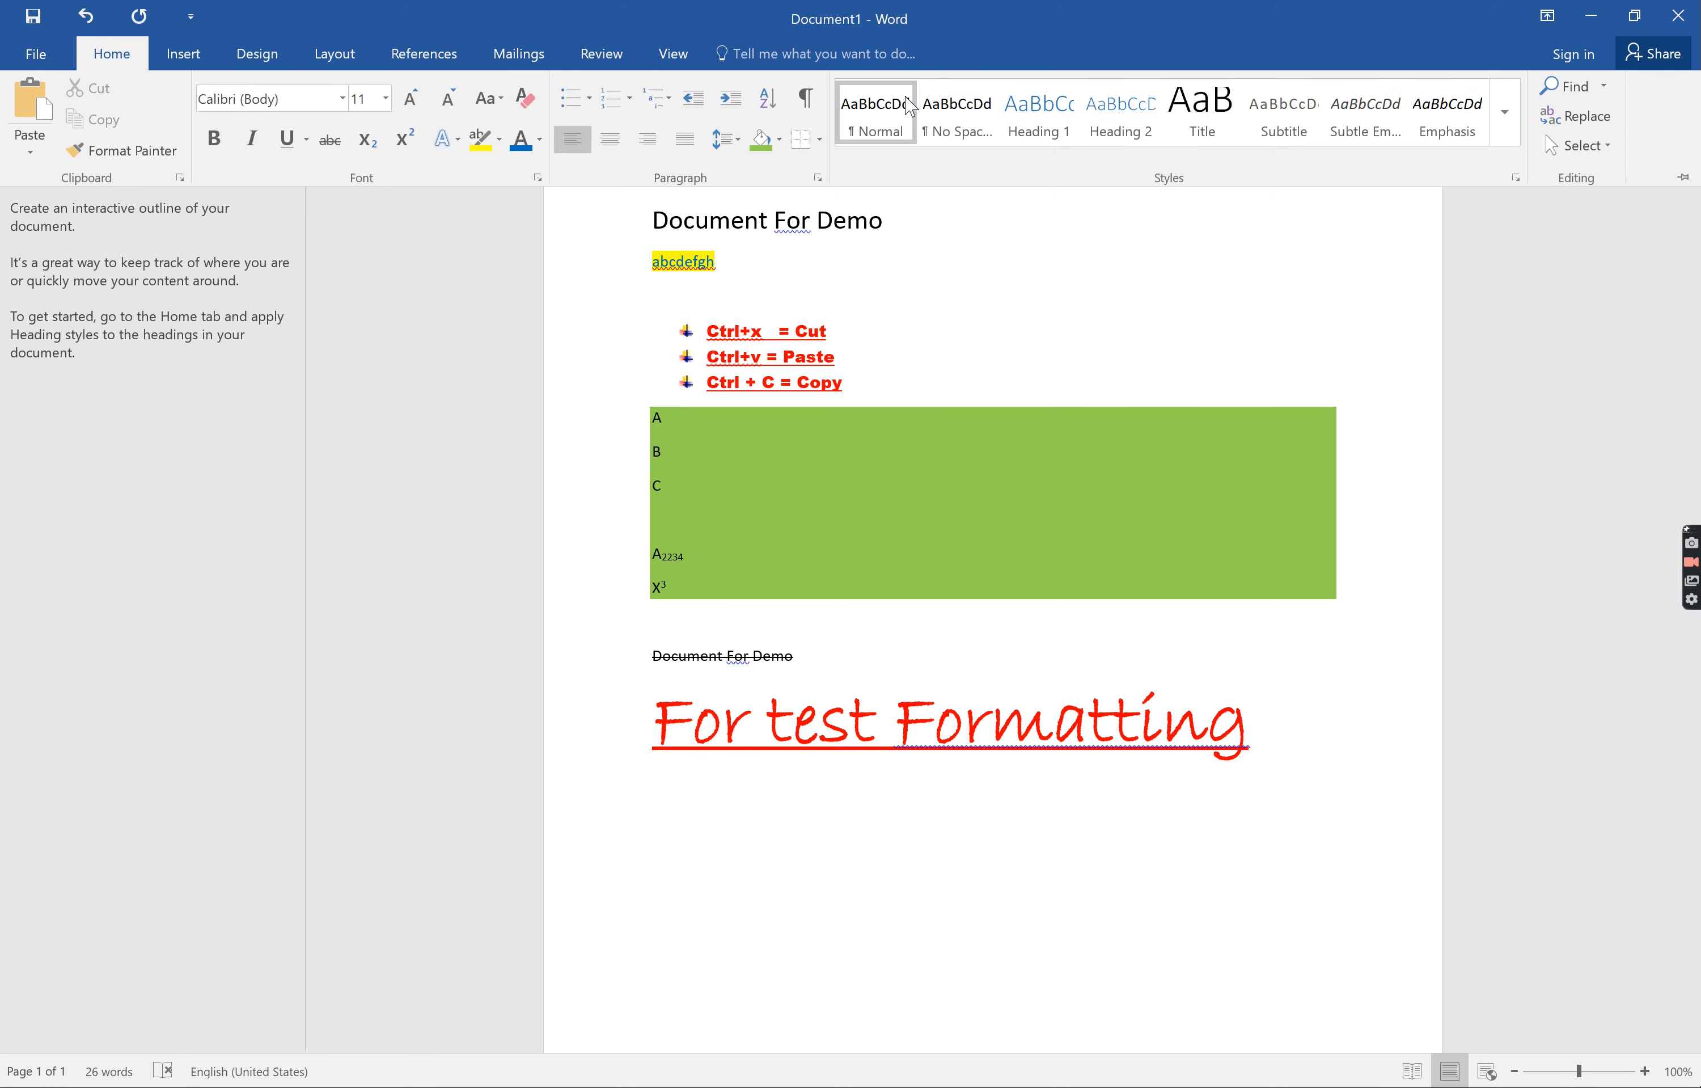
pyautogui.click(1023, 127)
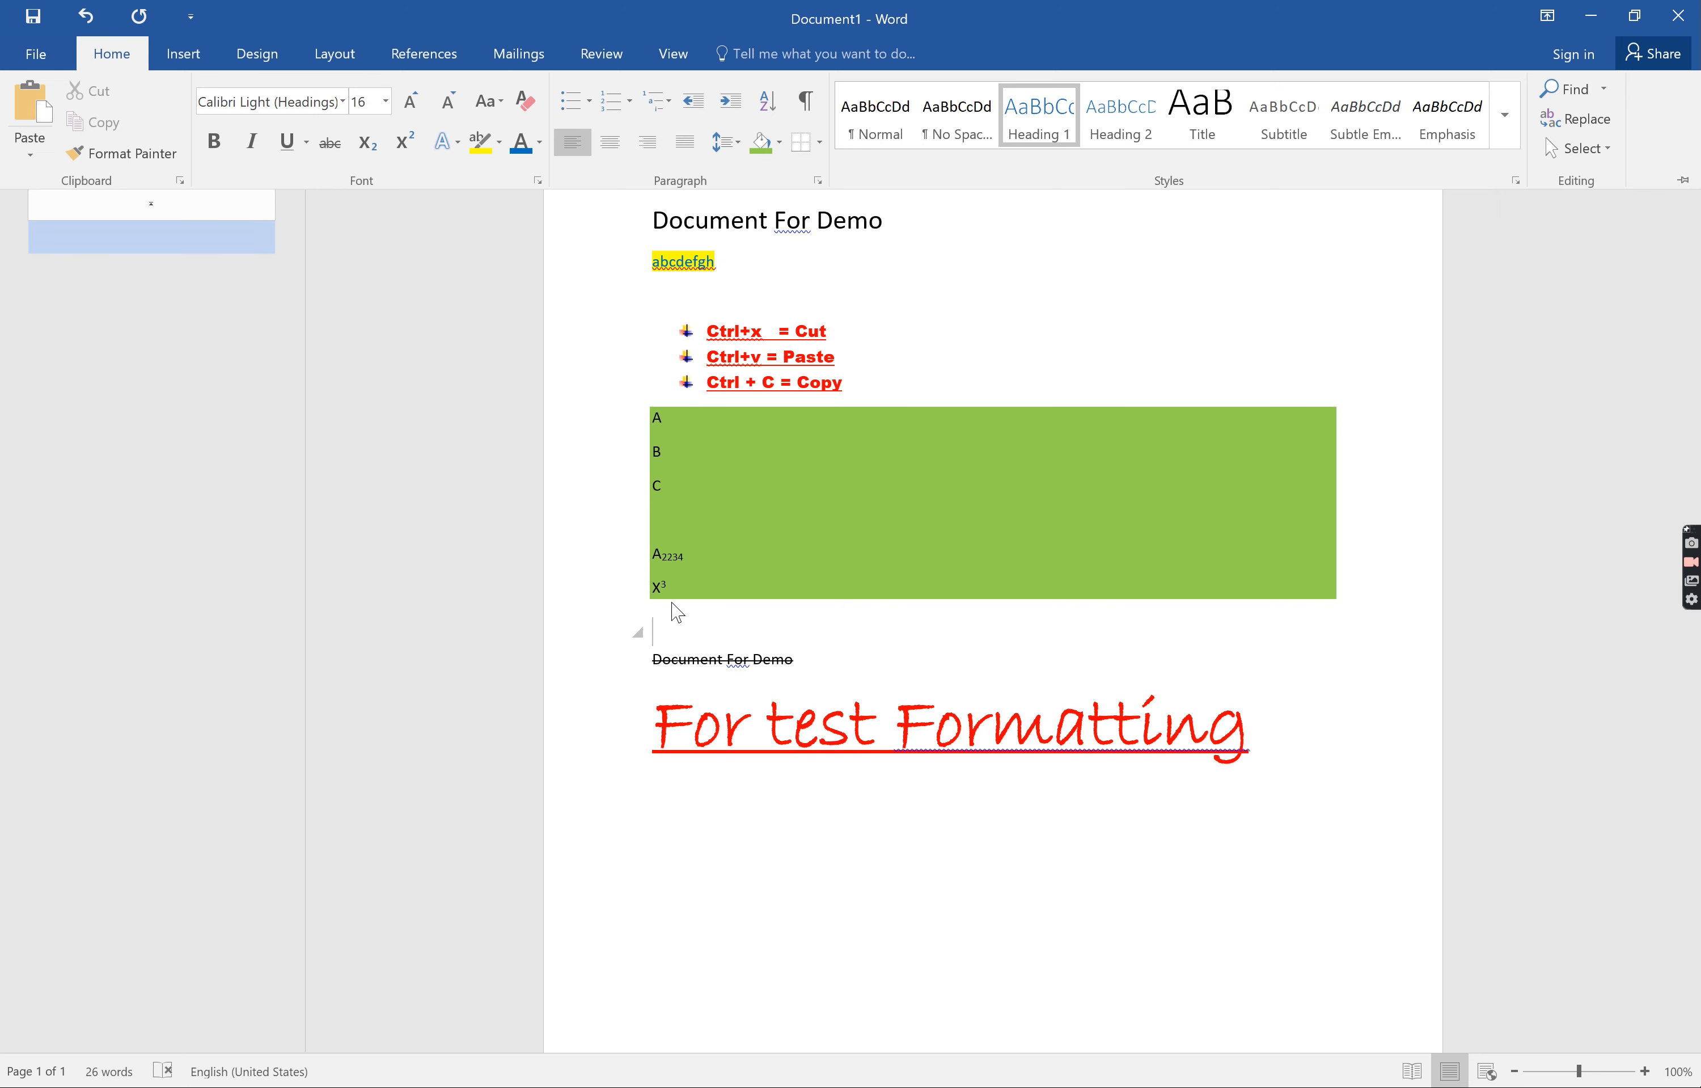
pyautogui.write('MS wor')
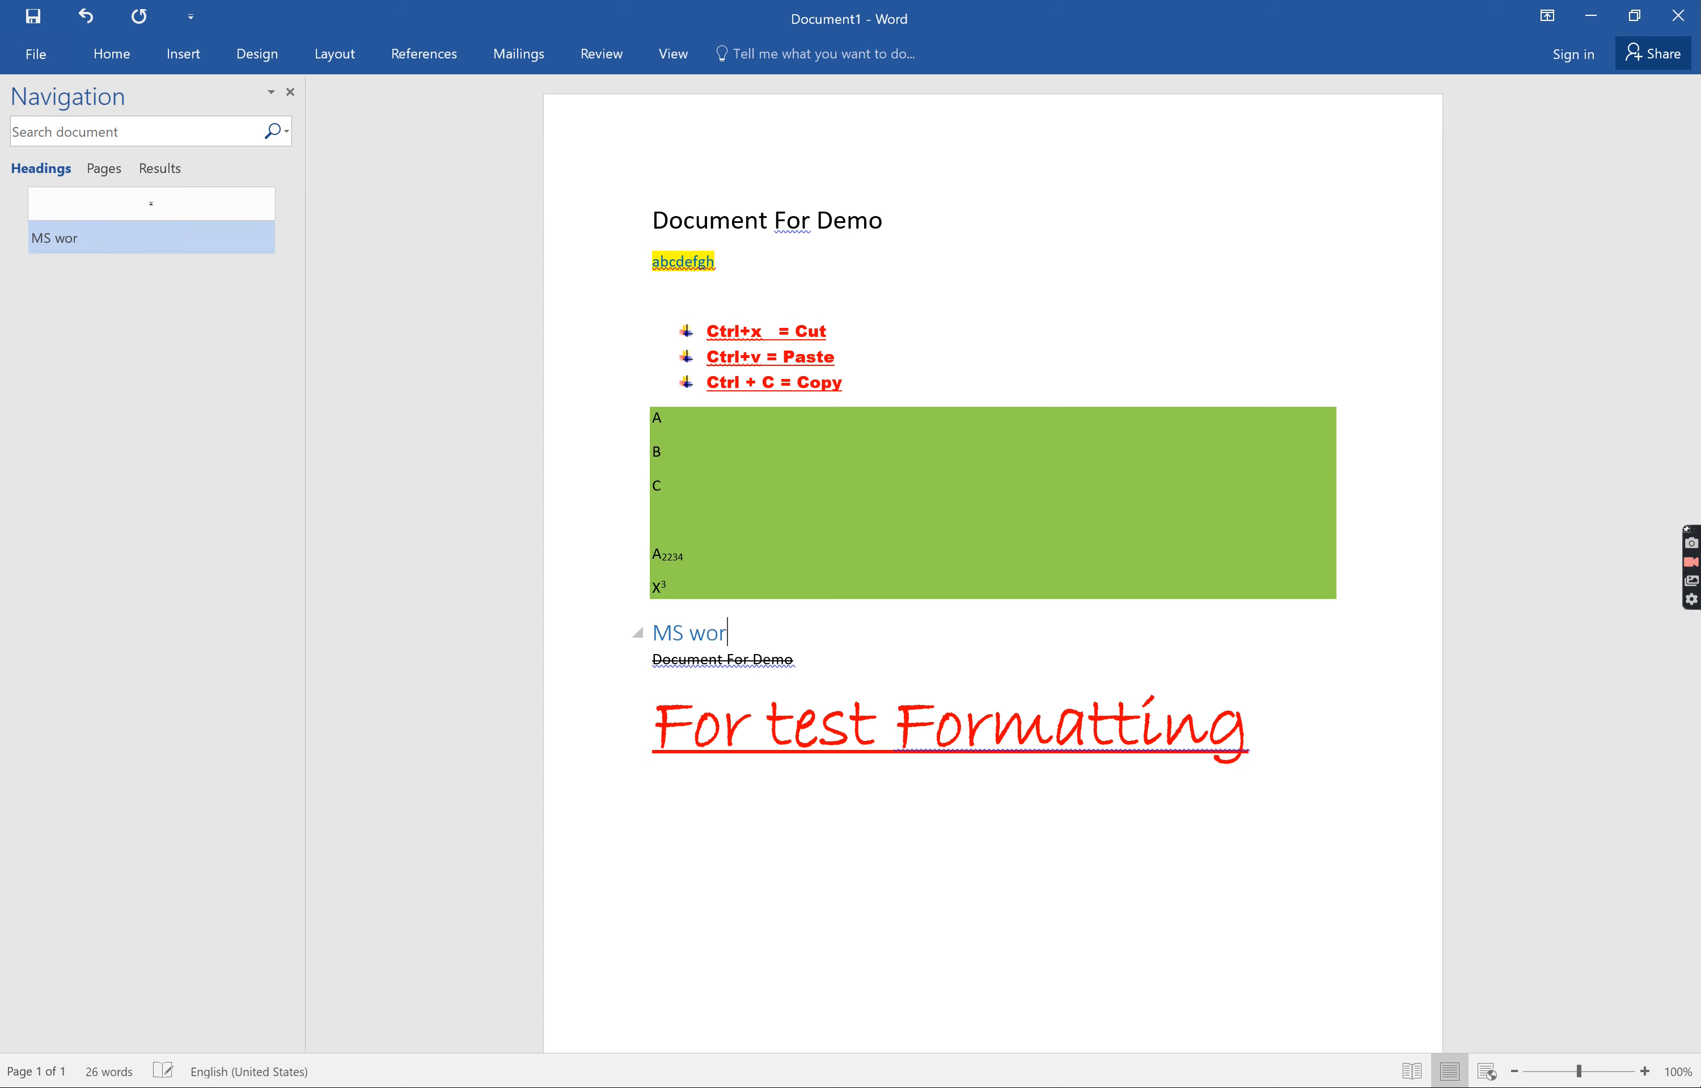
pyautogui.write('d turororials for ')
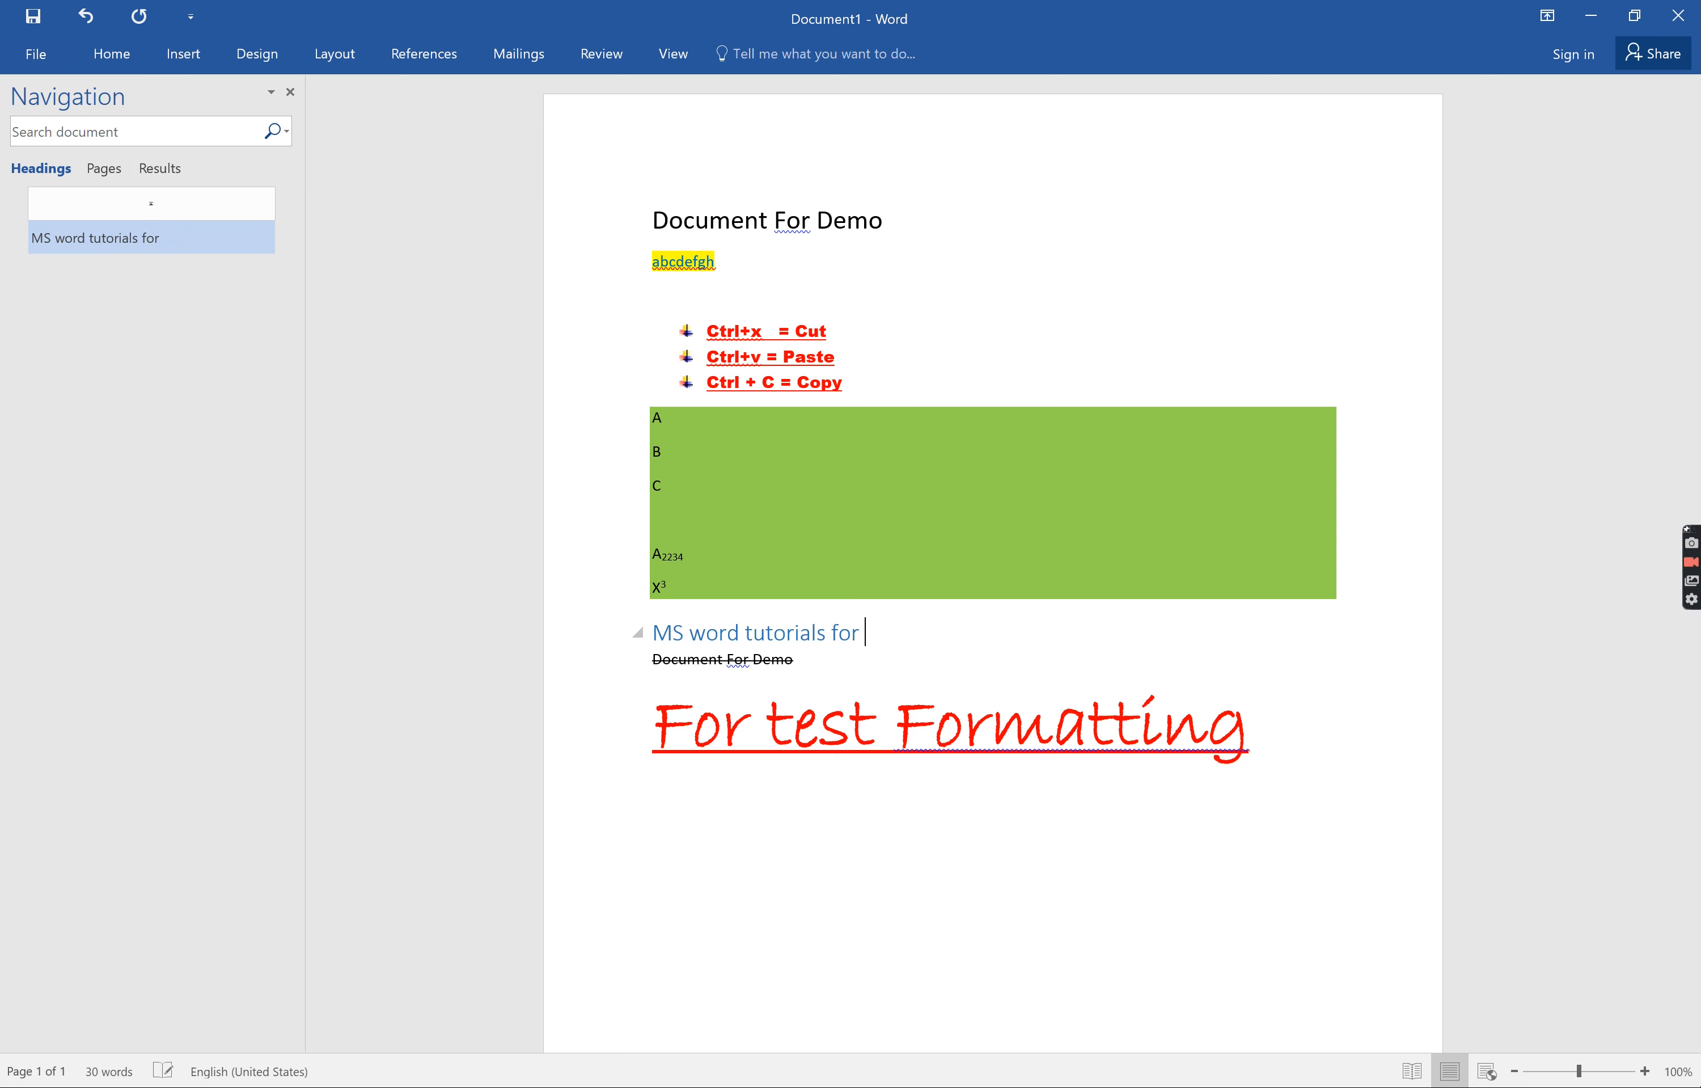
pyautogui.write('Begginers')
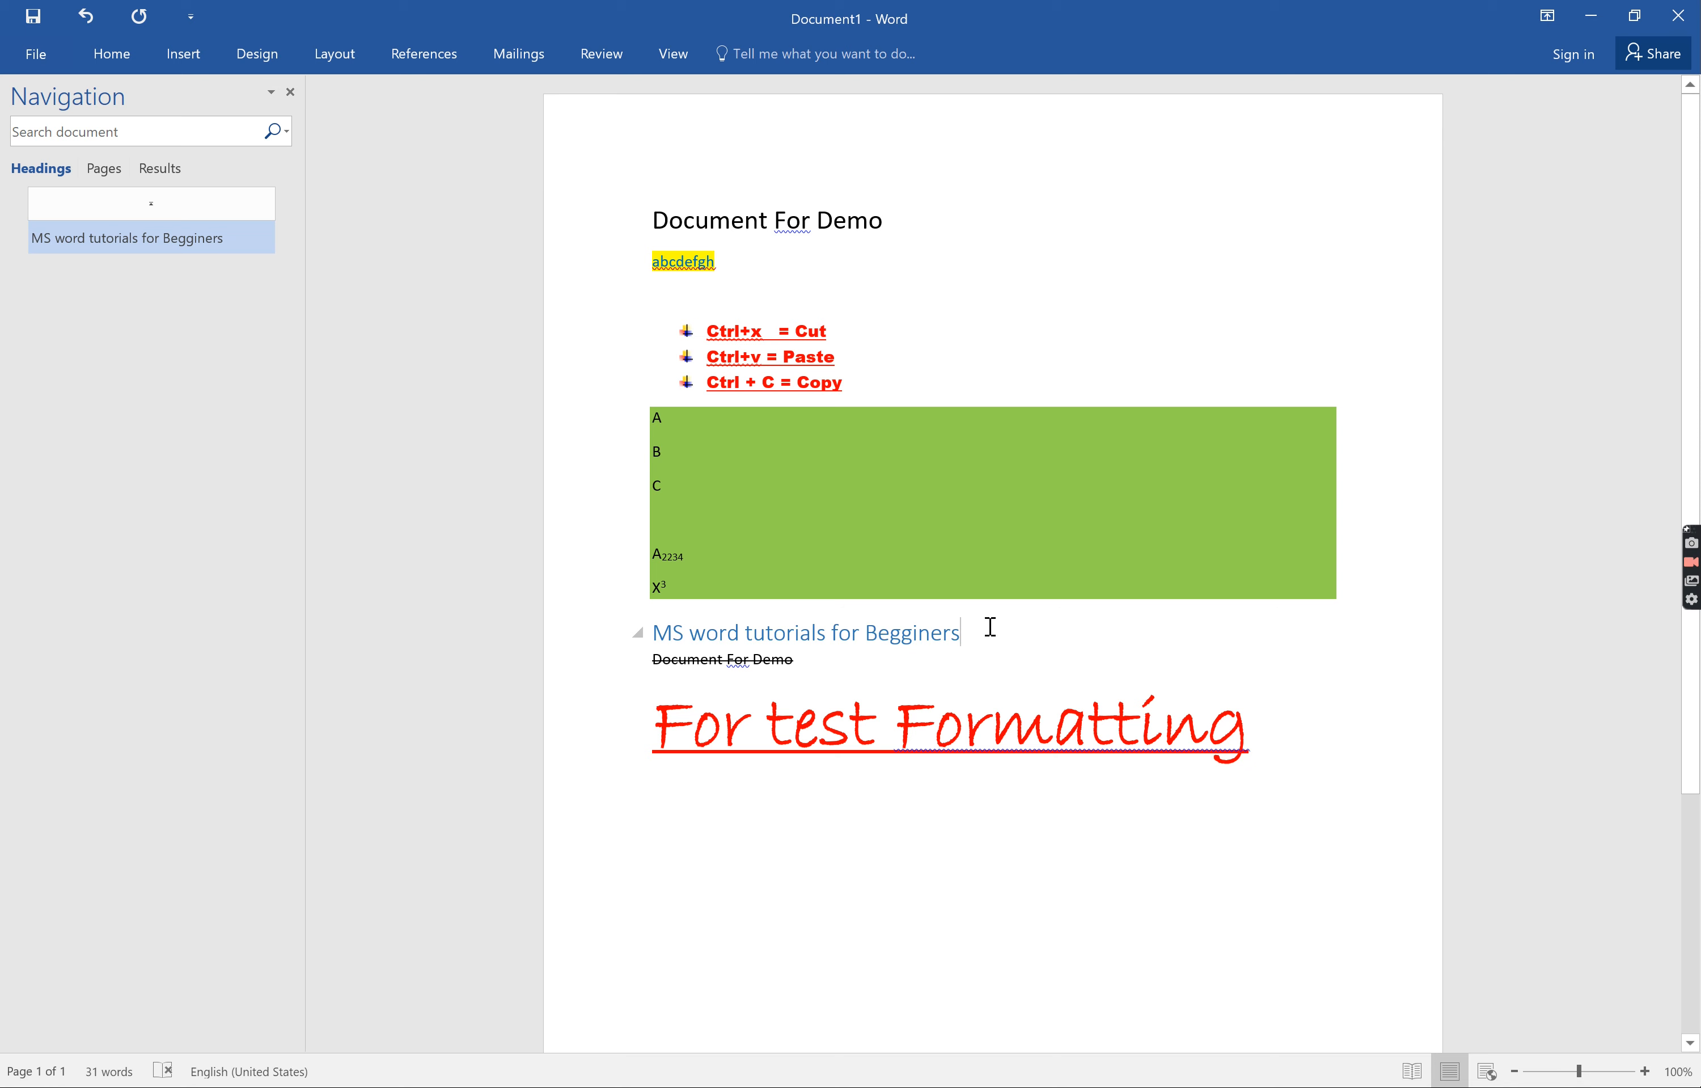
pyautogui.press('Return')
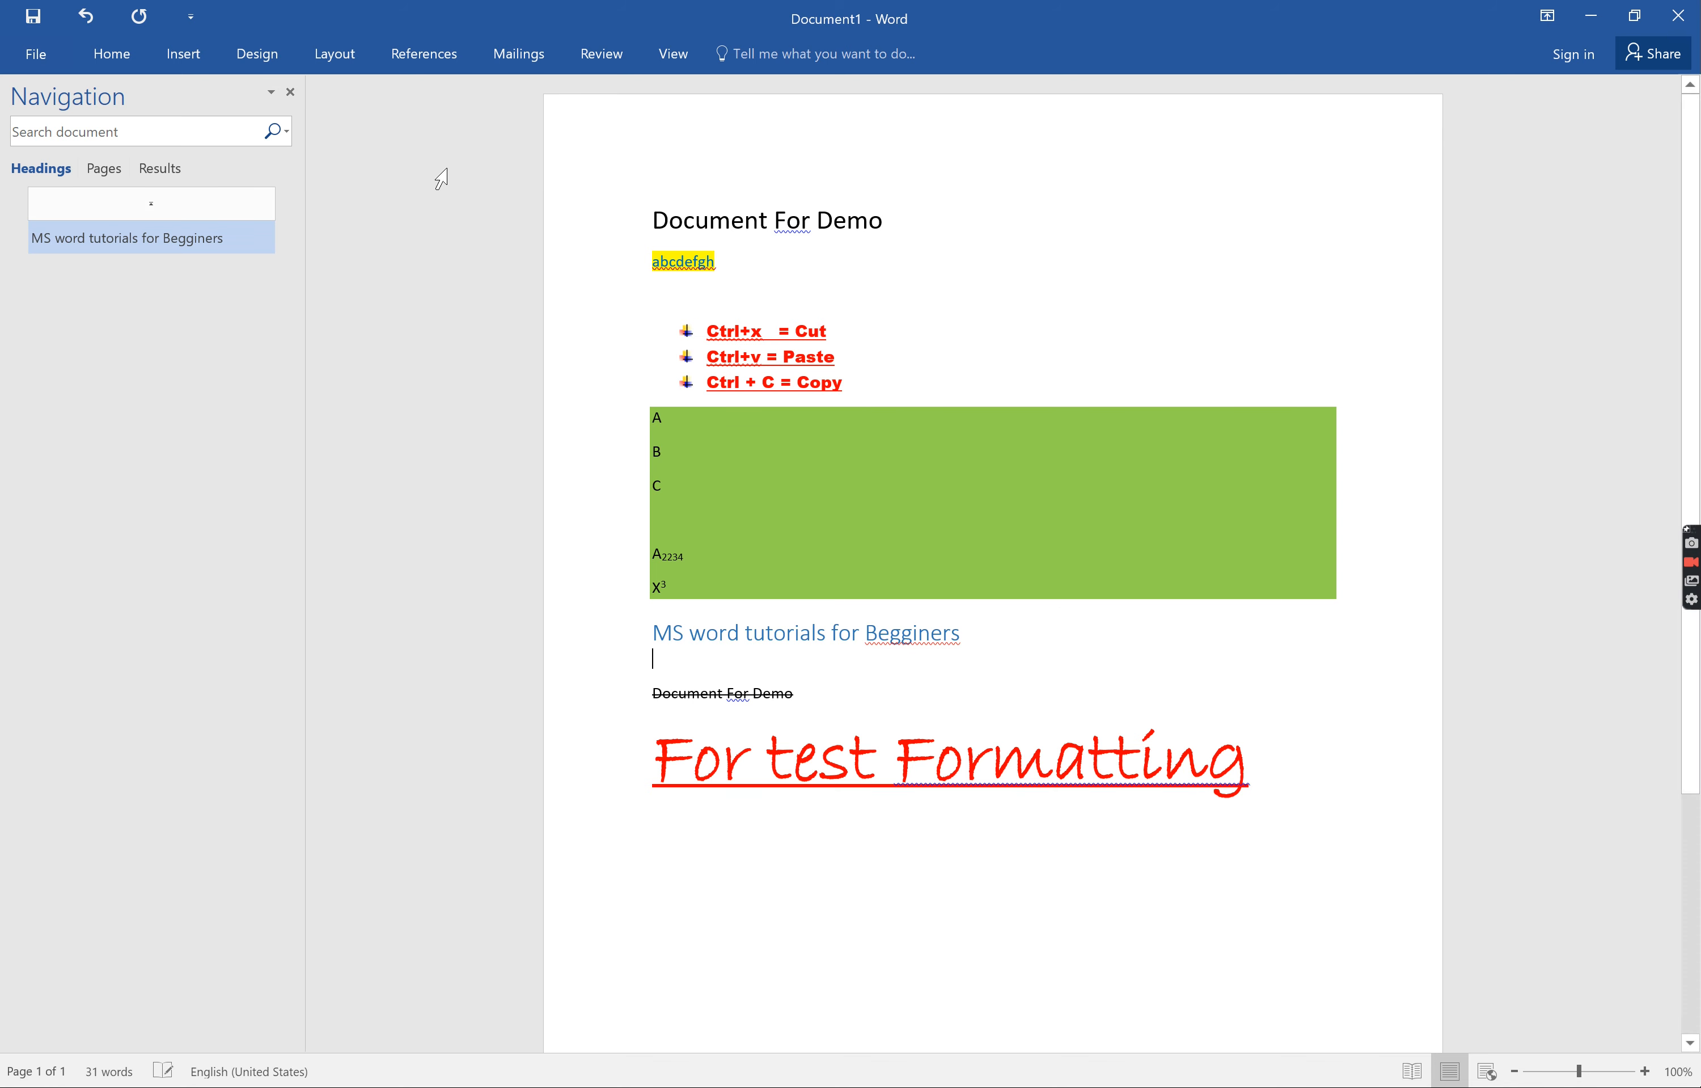
# Step: Add a Heading 2 line reading "Demo" directly below the "MS word tutorials for Begginers" heading
pyautogui.click(106, 68)
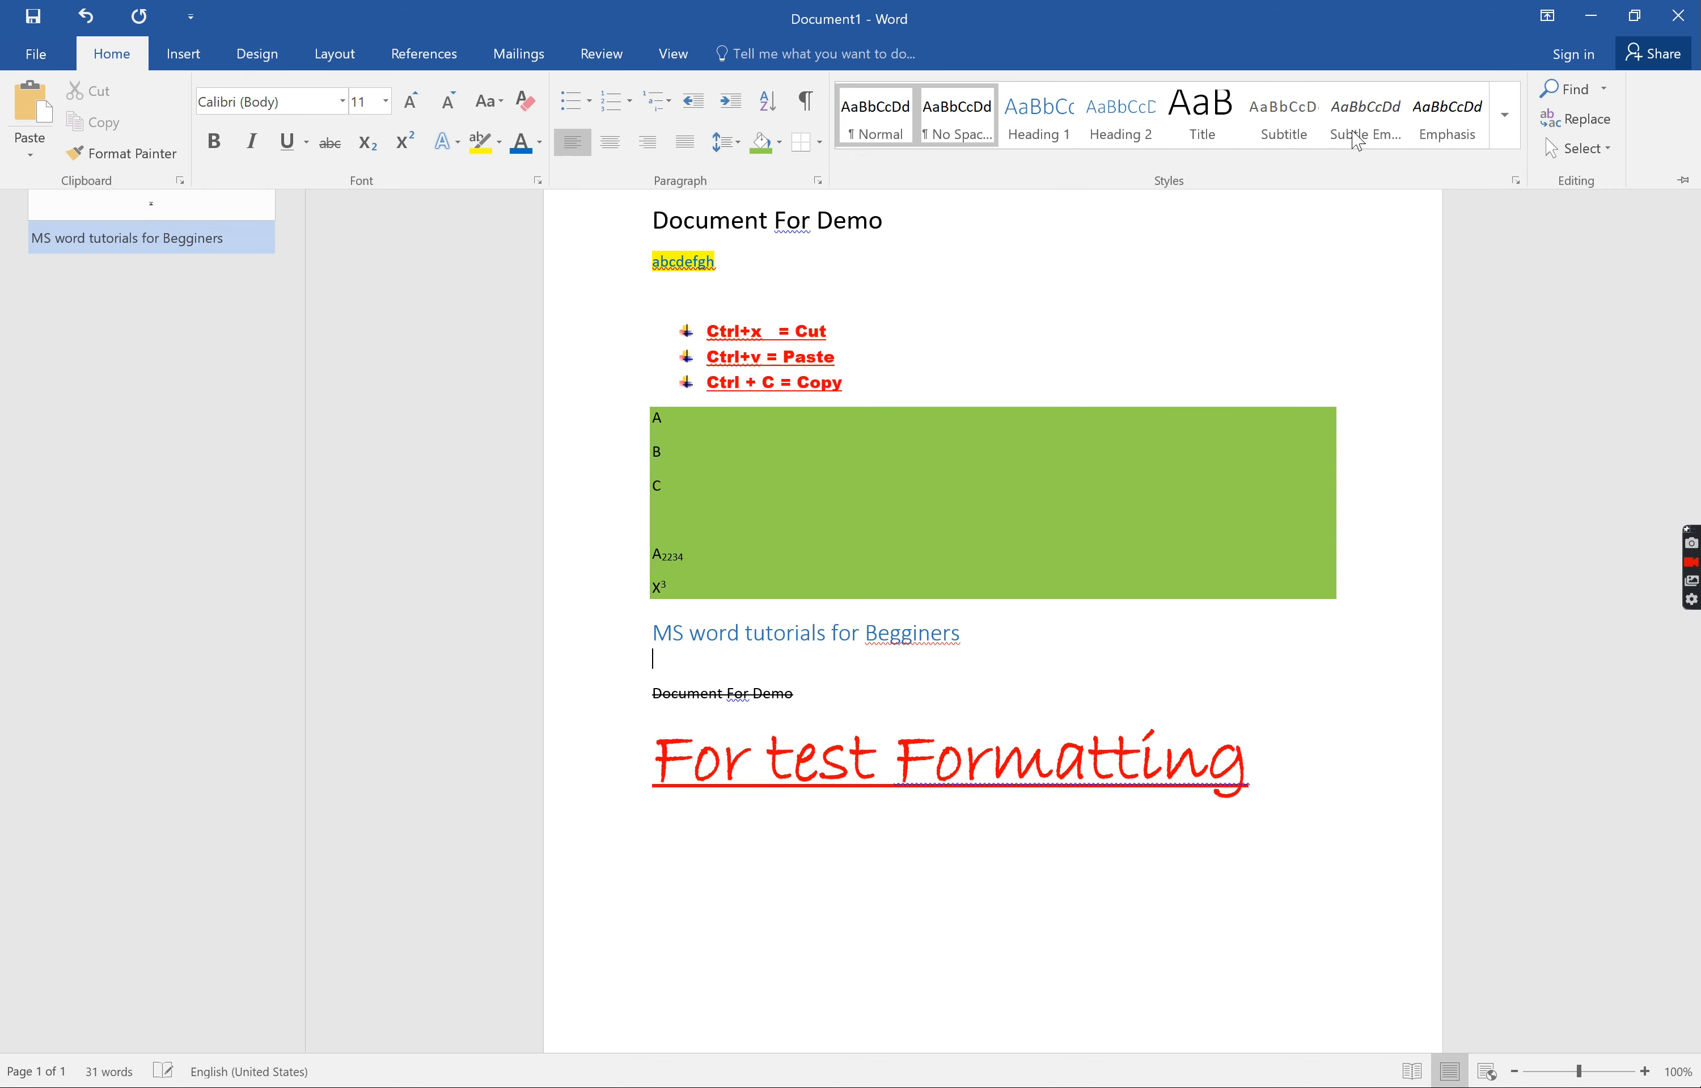
pyautogui.click(1127, 135)
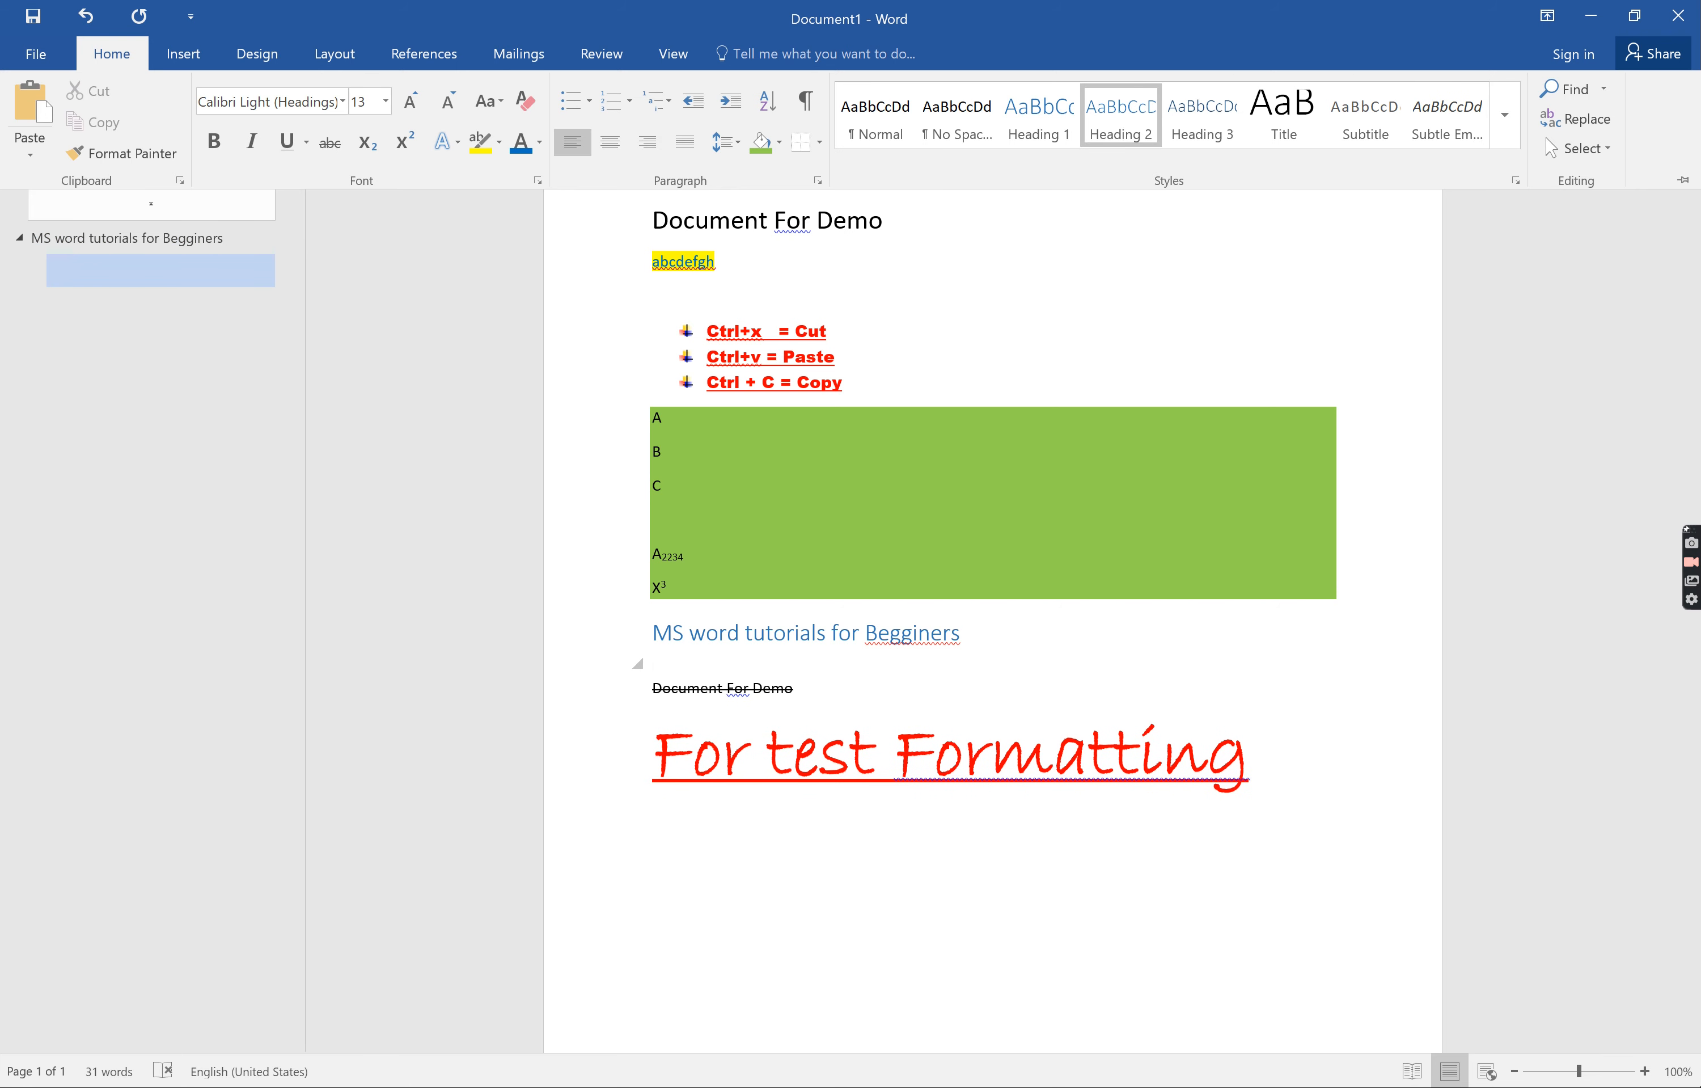
pyautogui.write('Demo')
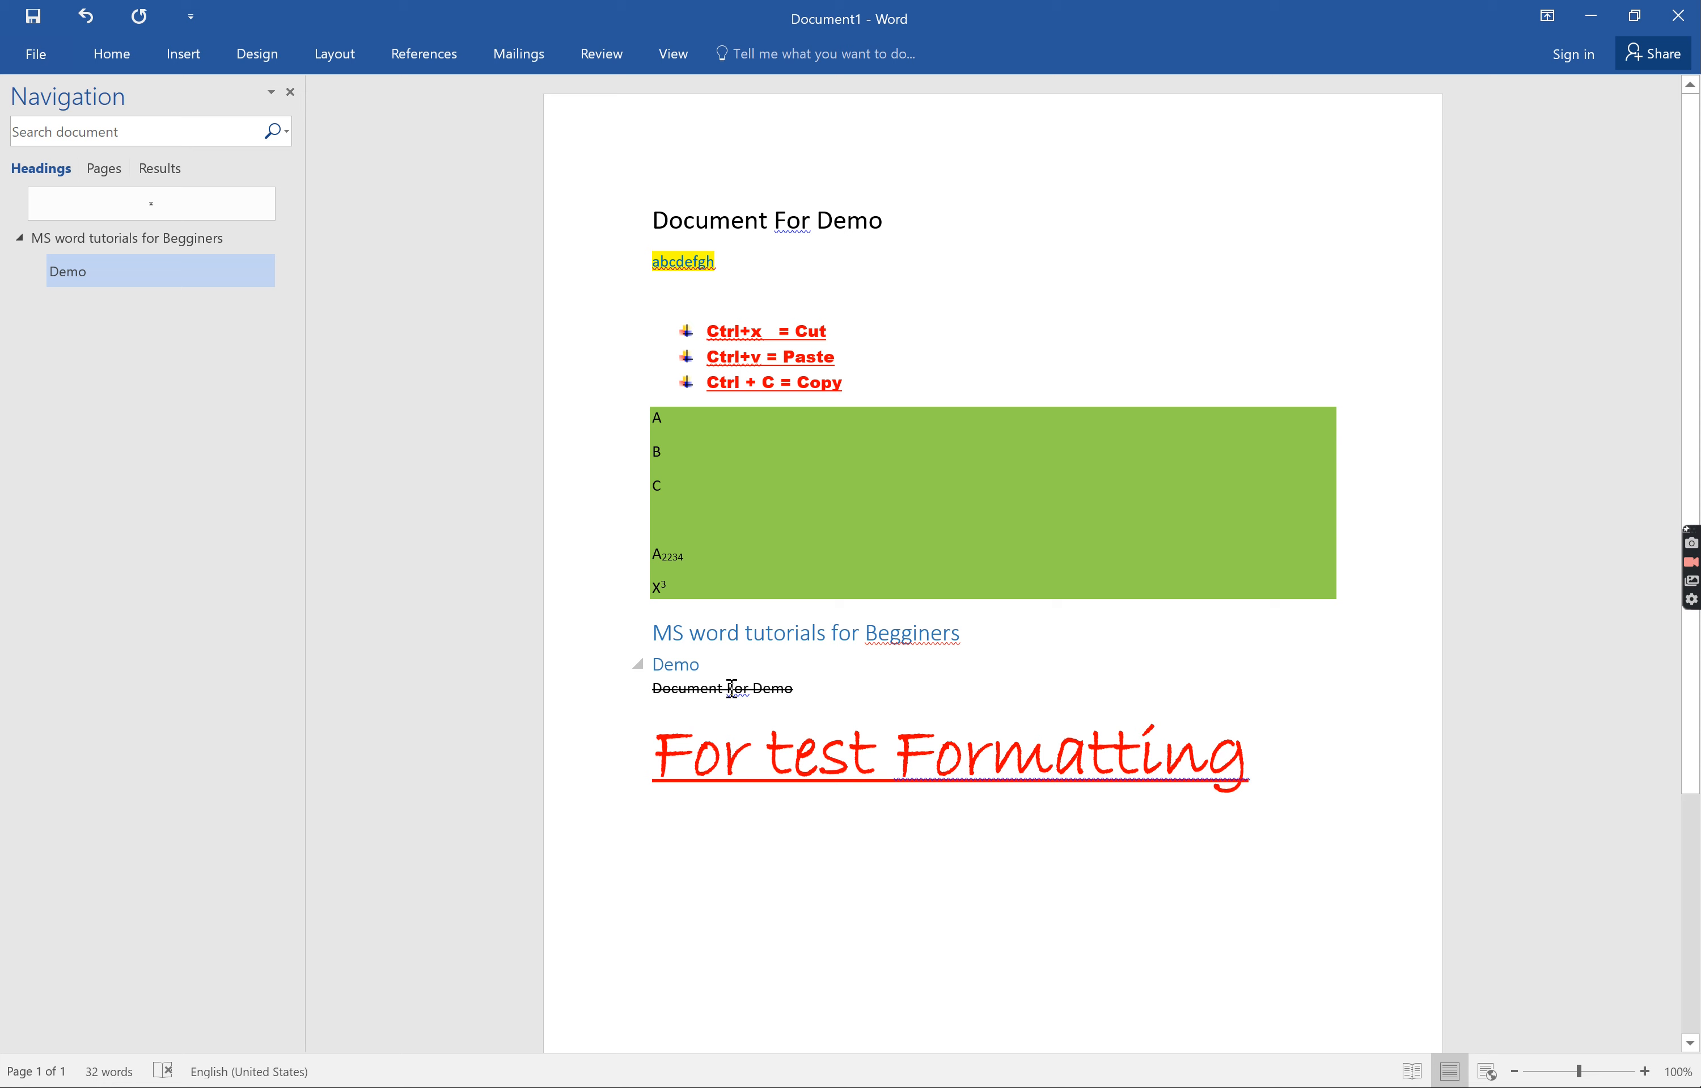
pyautogui.press('Return')
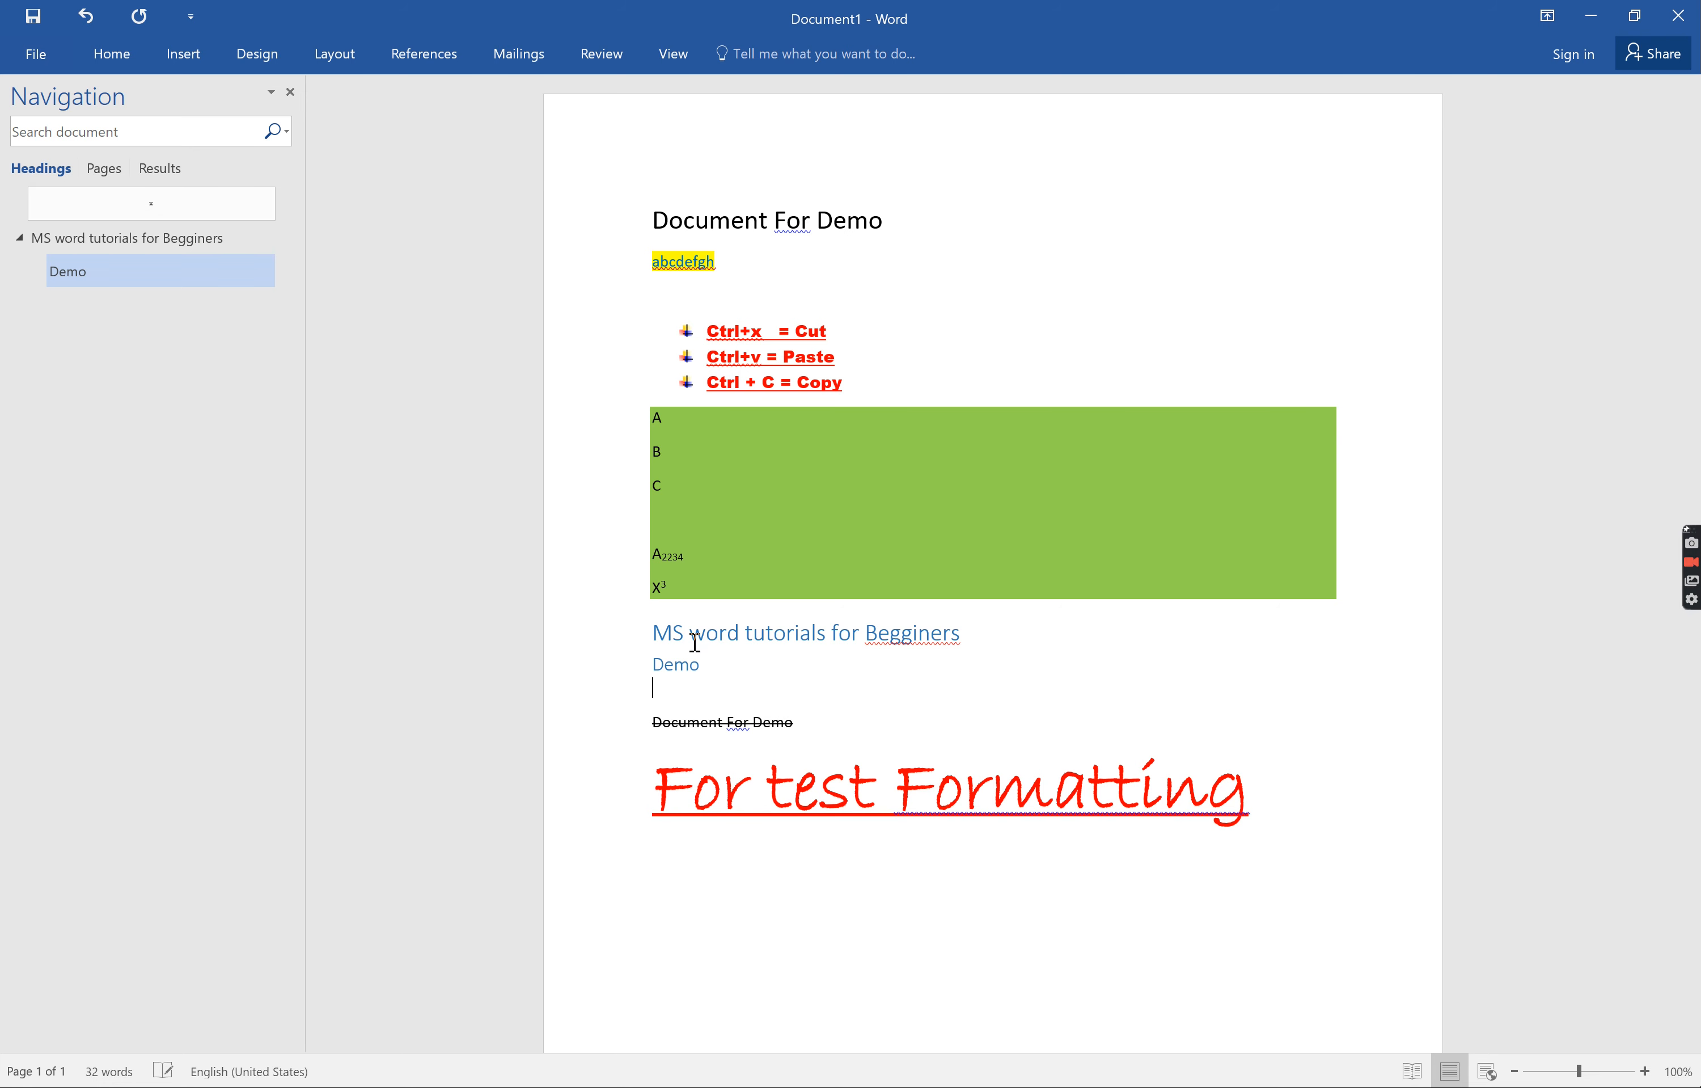
# Step: Apply the Title style to the "Document For Demo" line at the start of the document
pyautogui.click(112, 57)
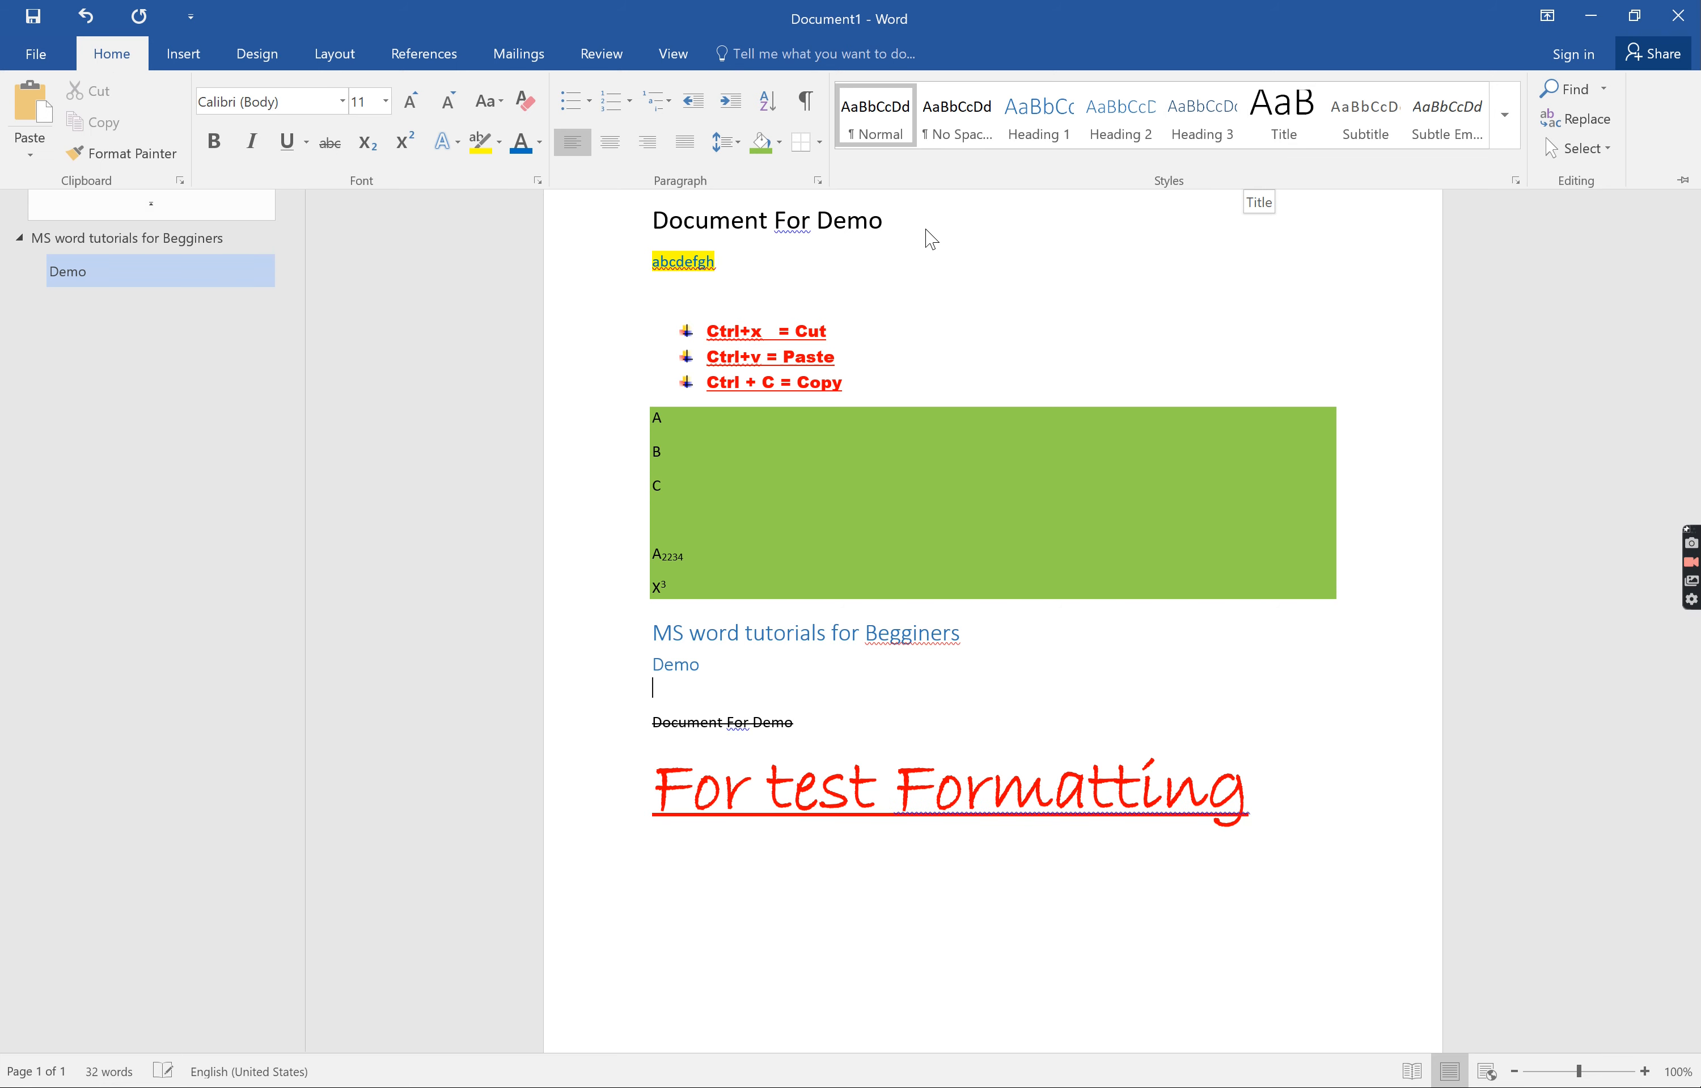
pyautogui.click(927, 258)
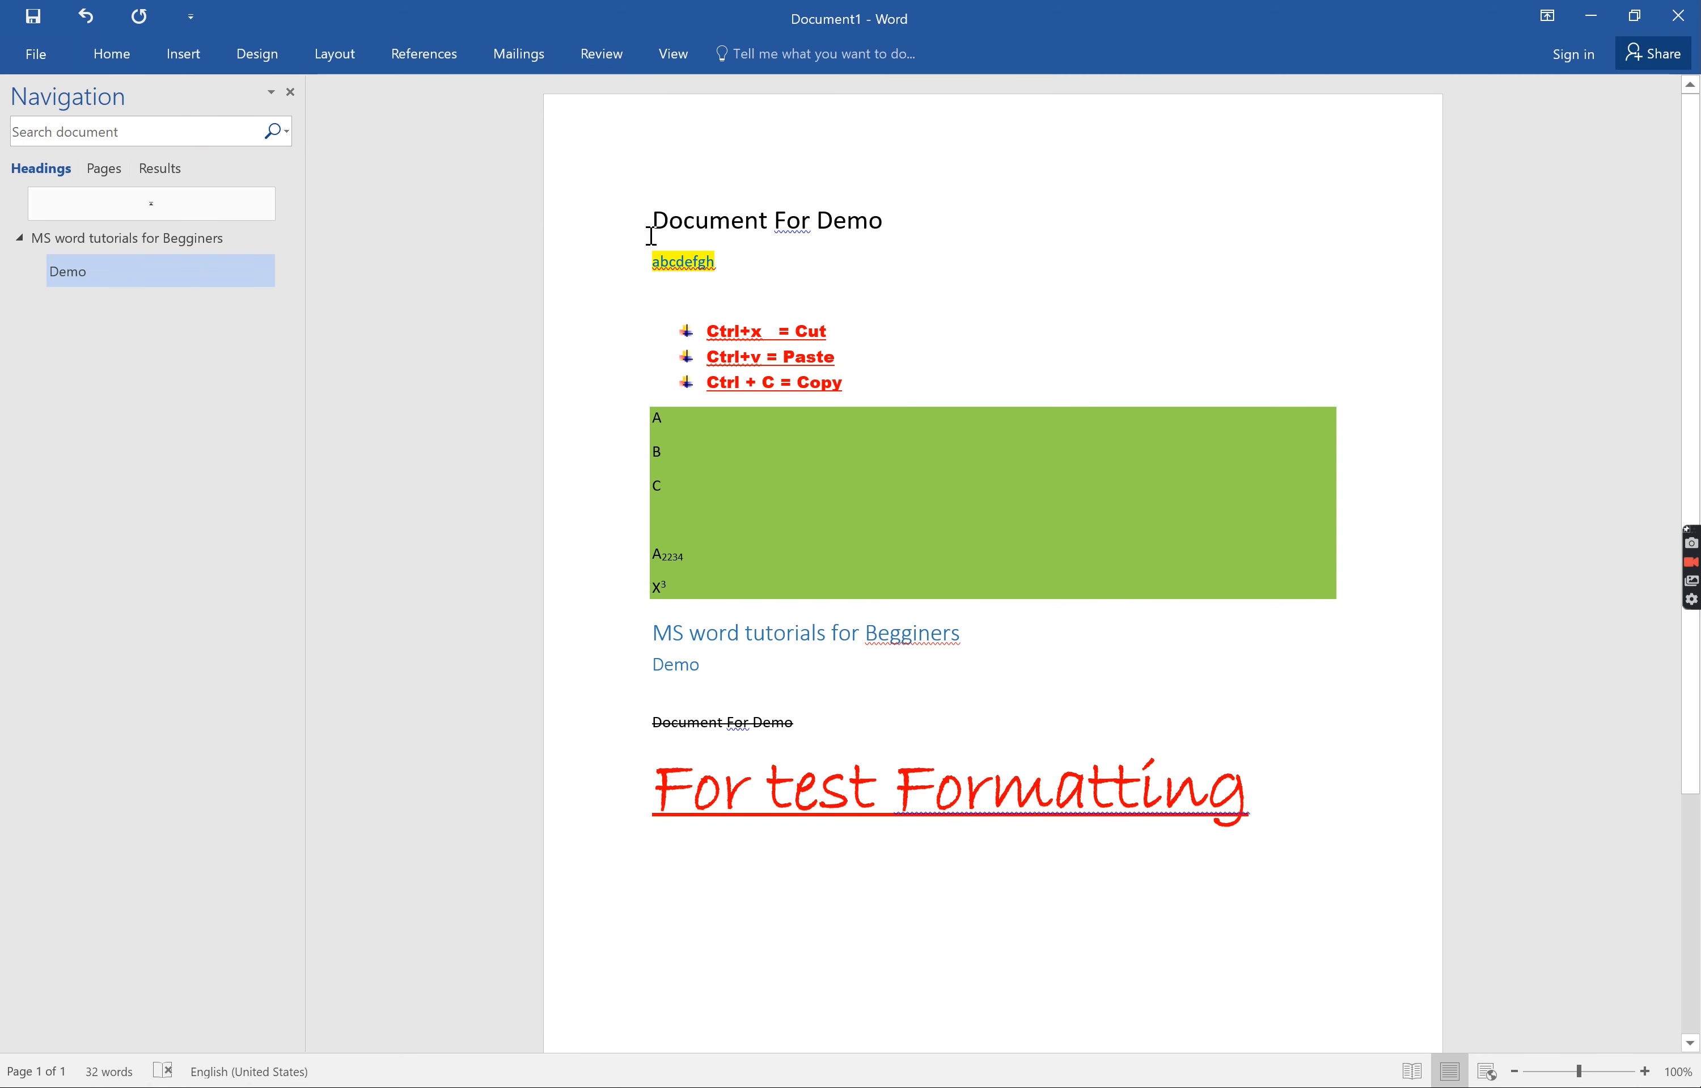
pyautogui.moveTo(829, 222); pyautogui.dragTo(693, 222)
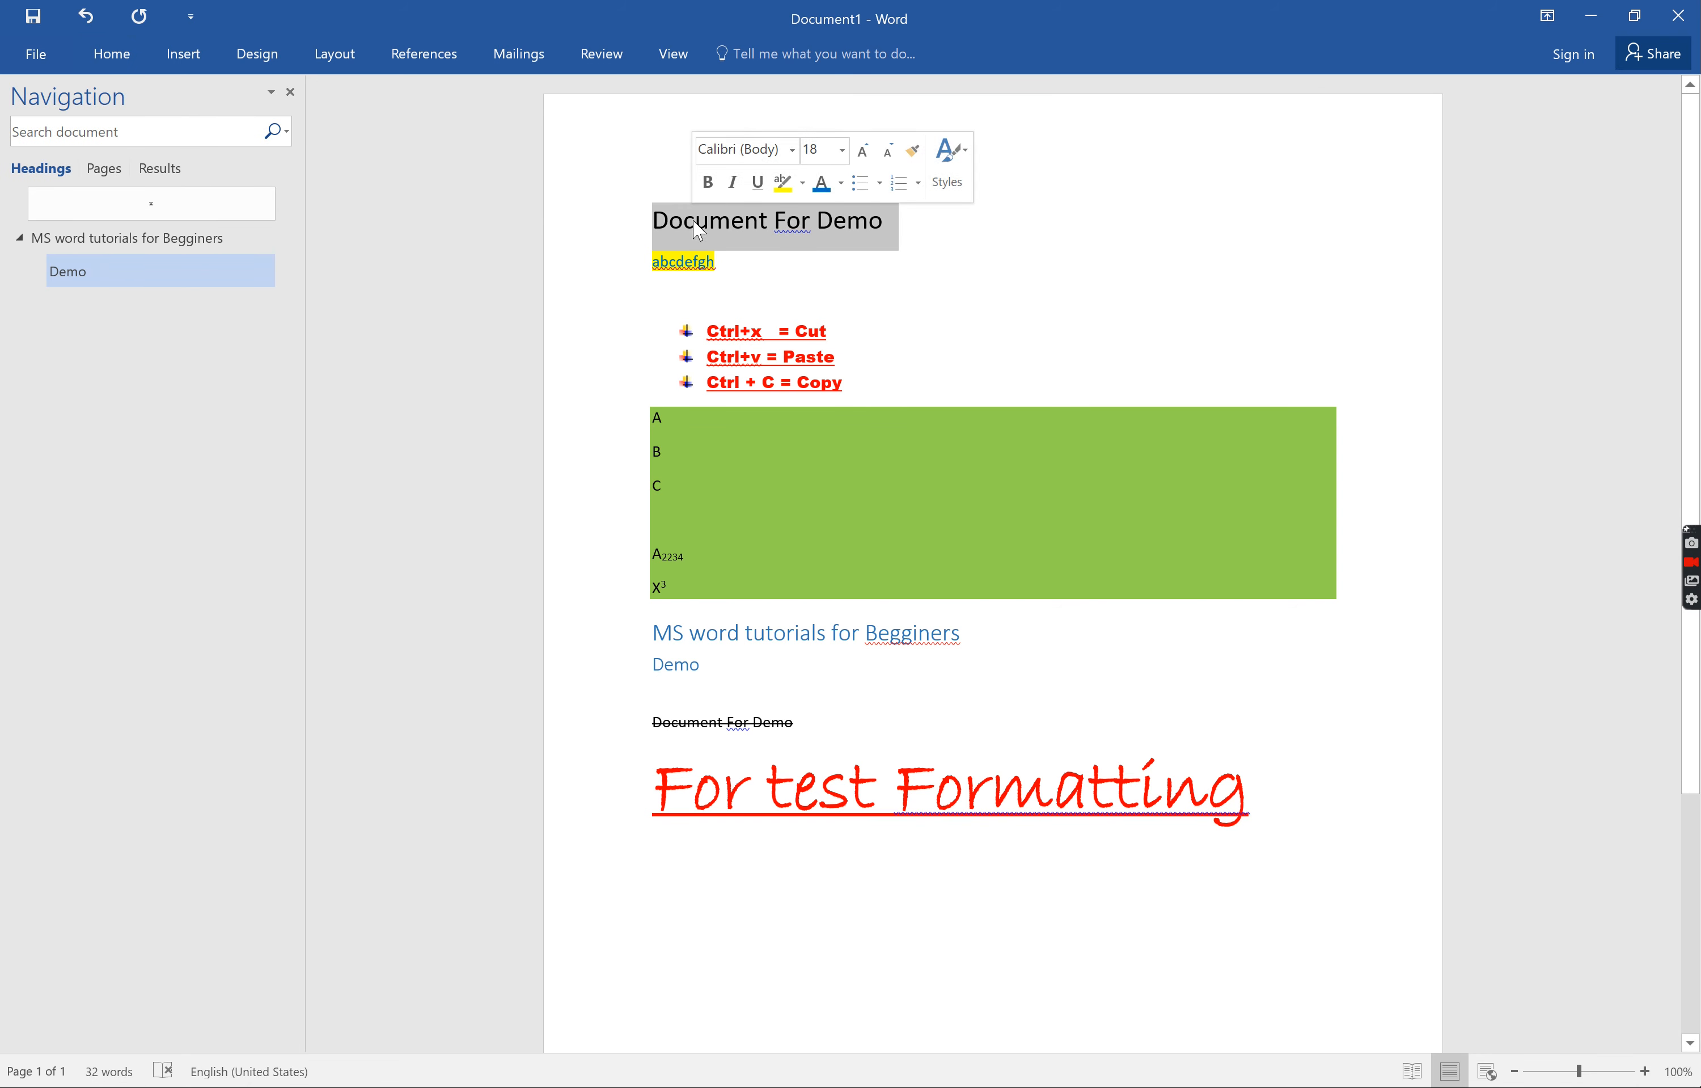
pyautogui.click(111, 56)
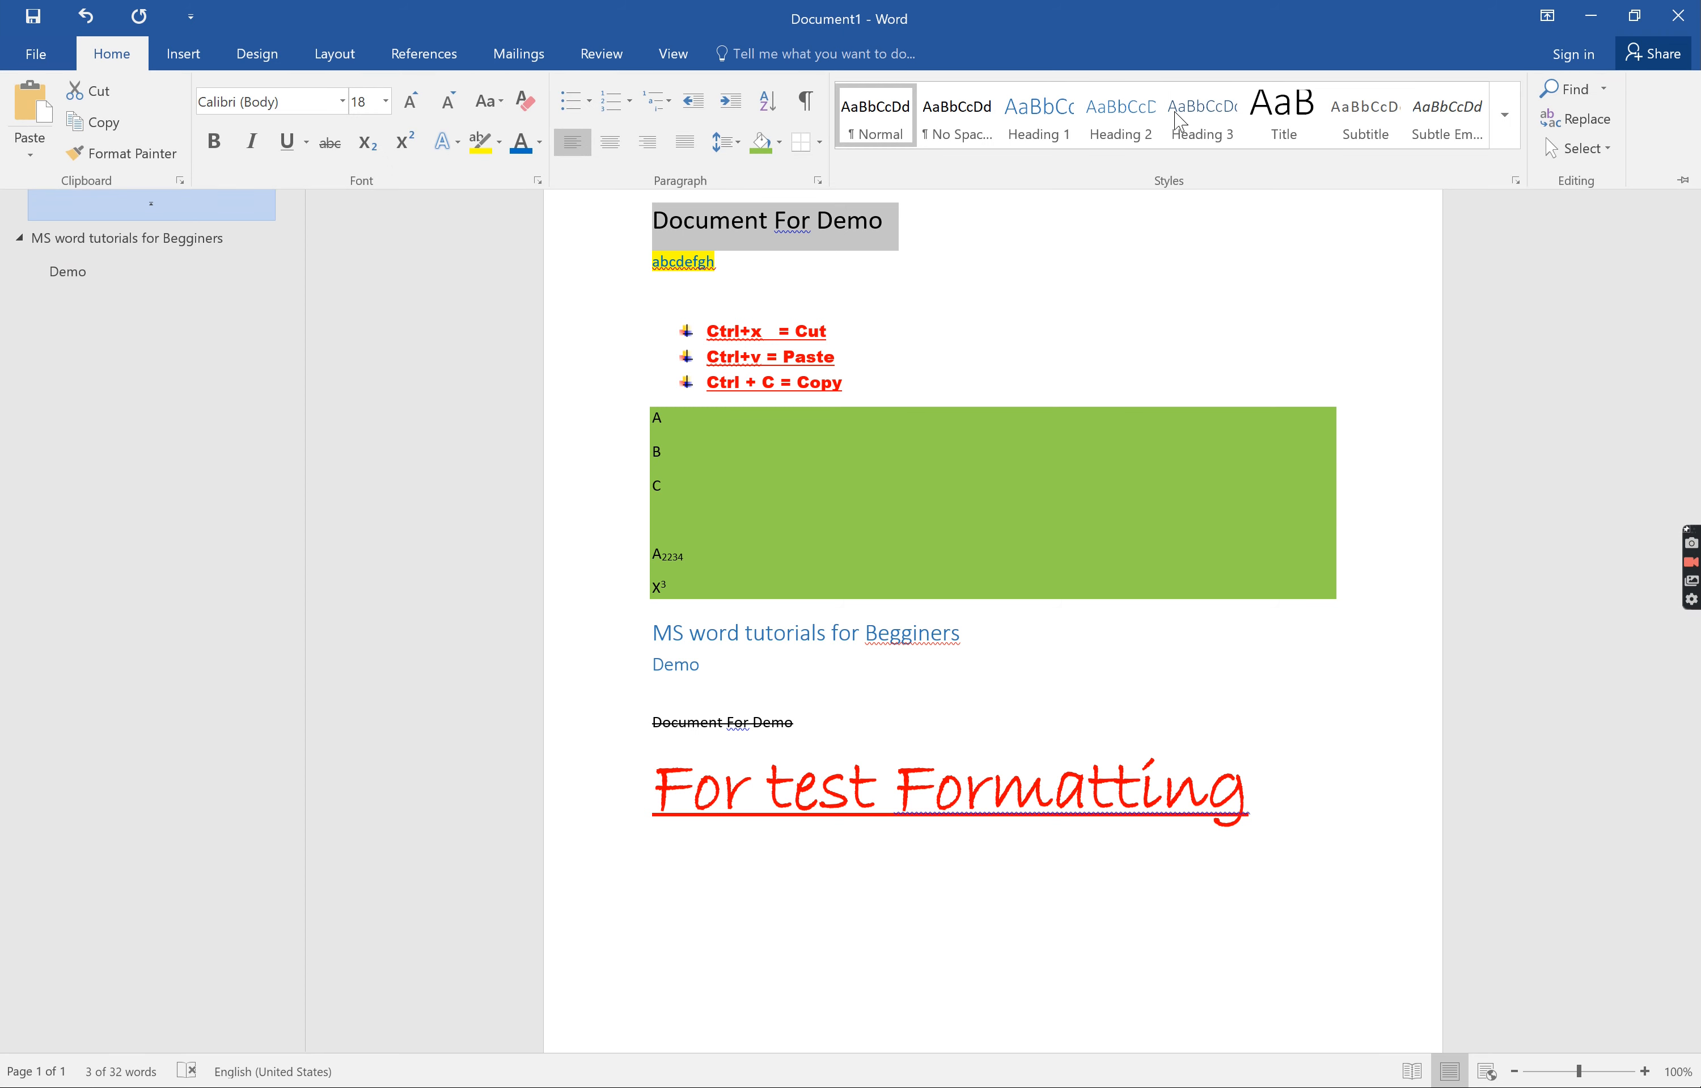
pyautogui.click(1288, 133)
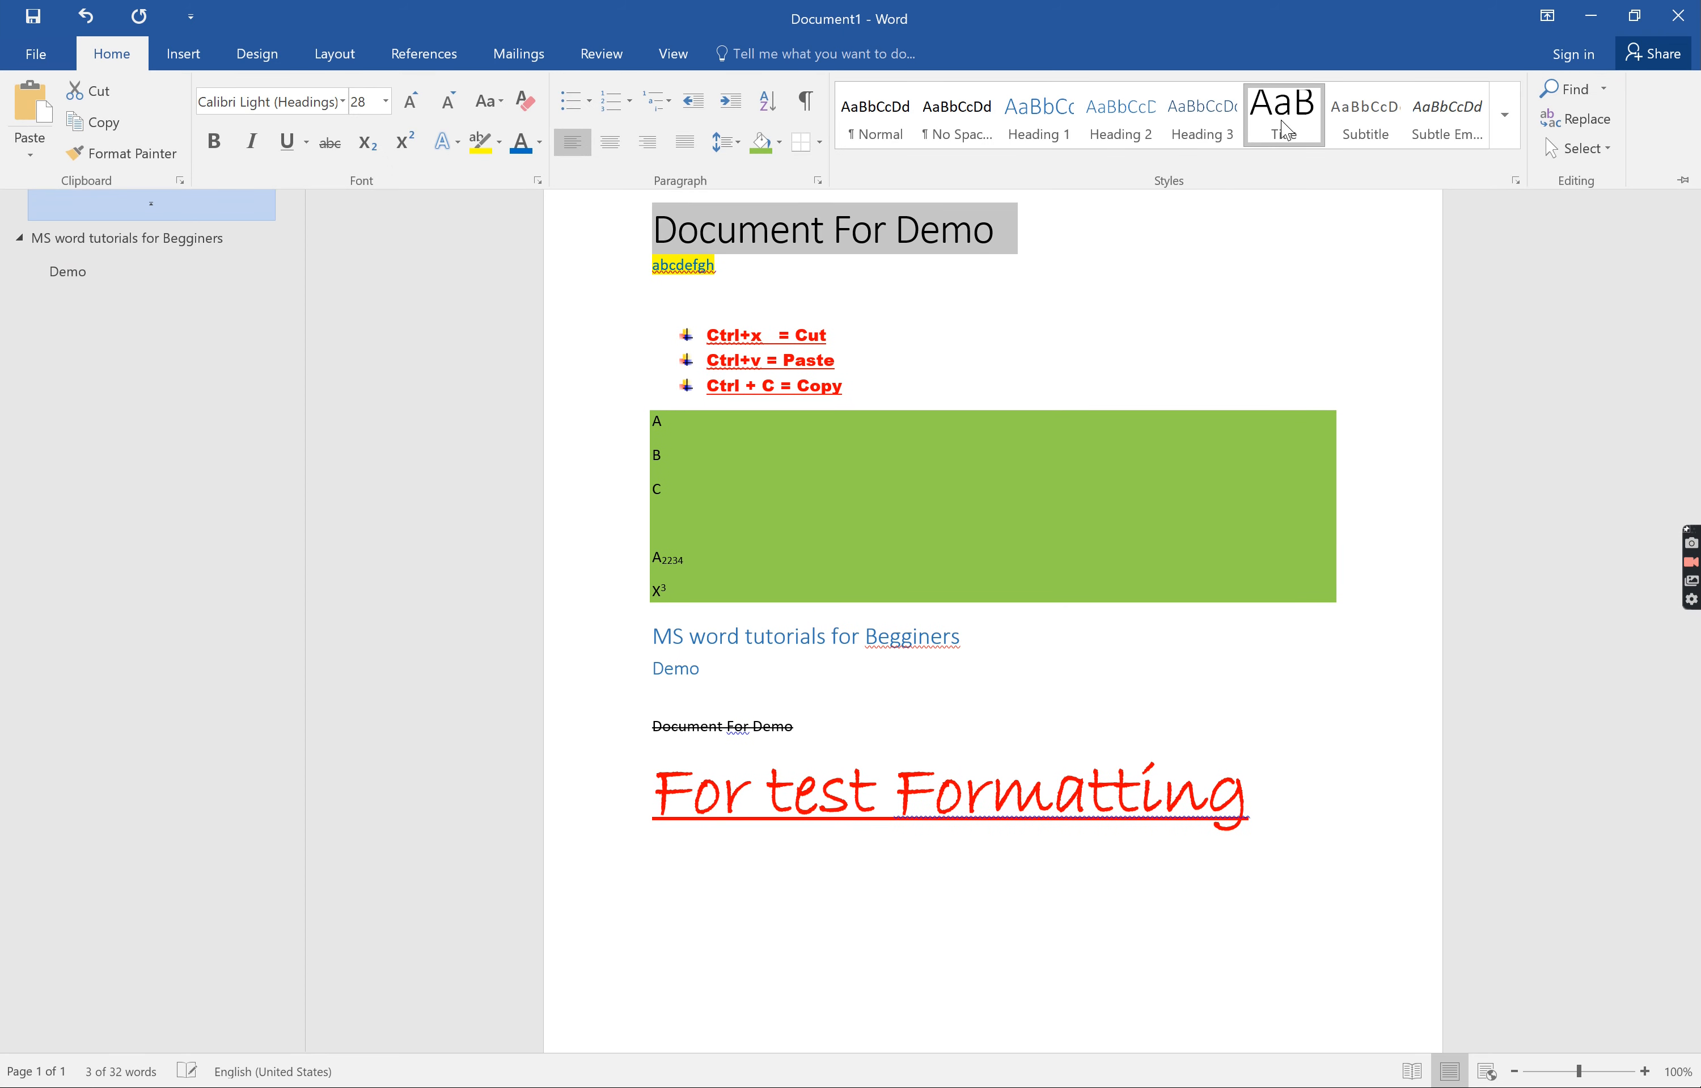
# Step: Browse the full style gallery for the document title without applying another style
pyautogui.click(1507, 135)
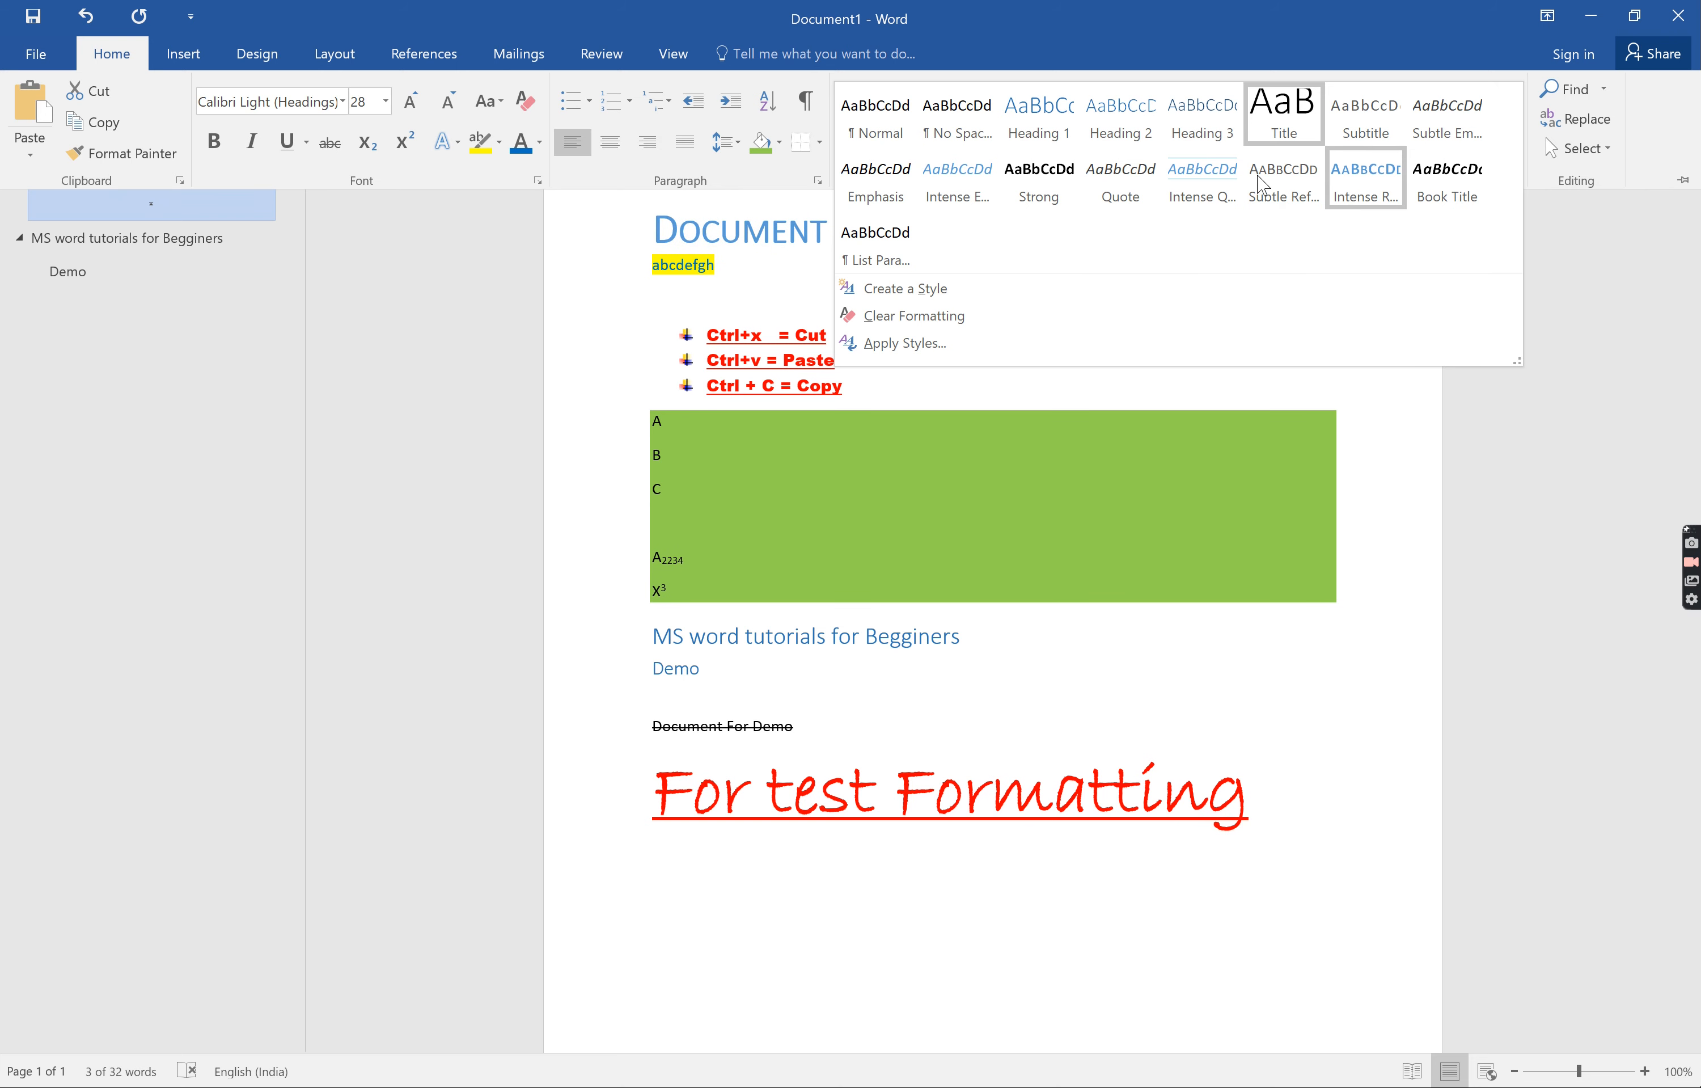
pyautogui.click(749, 304)
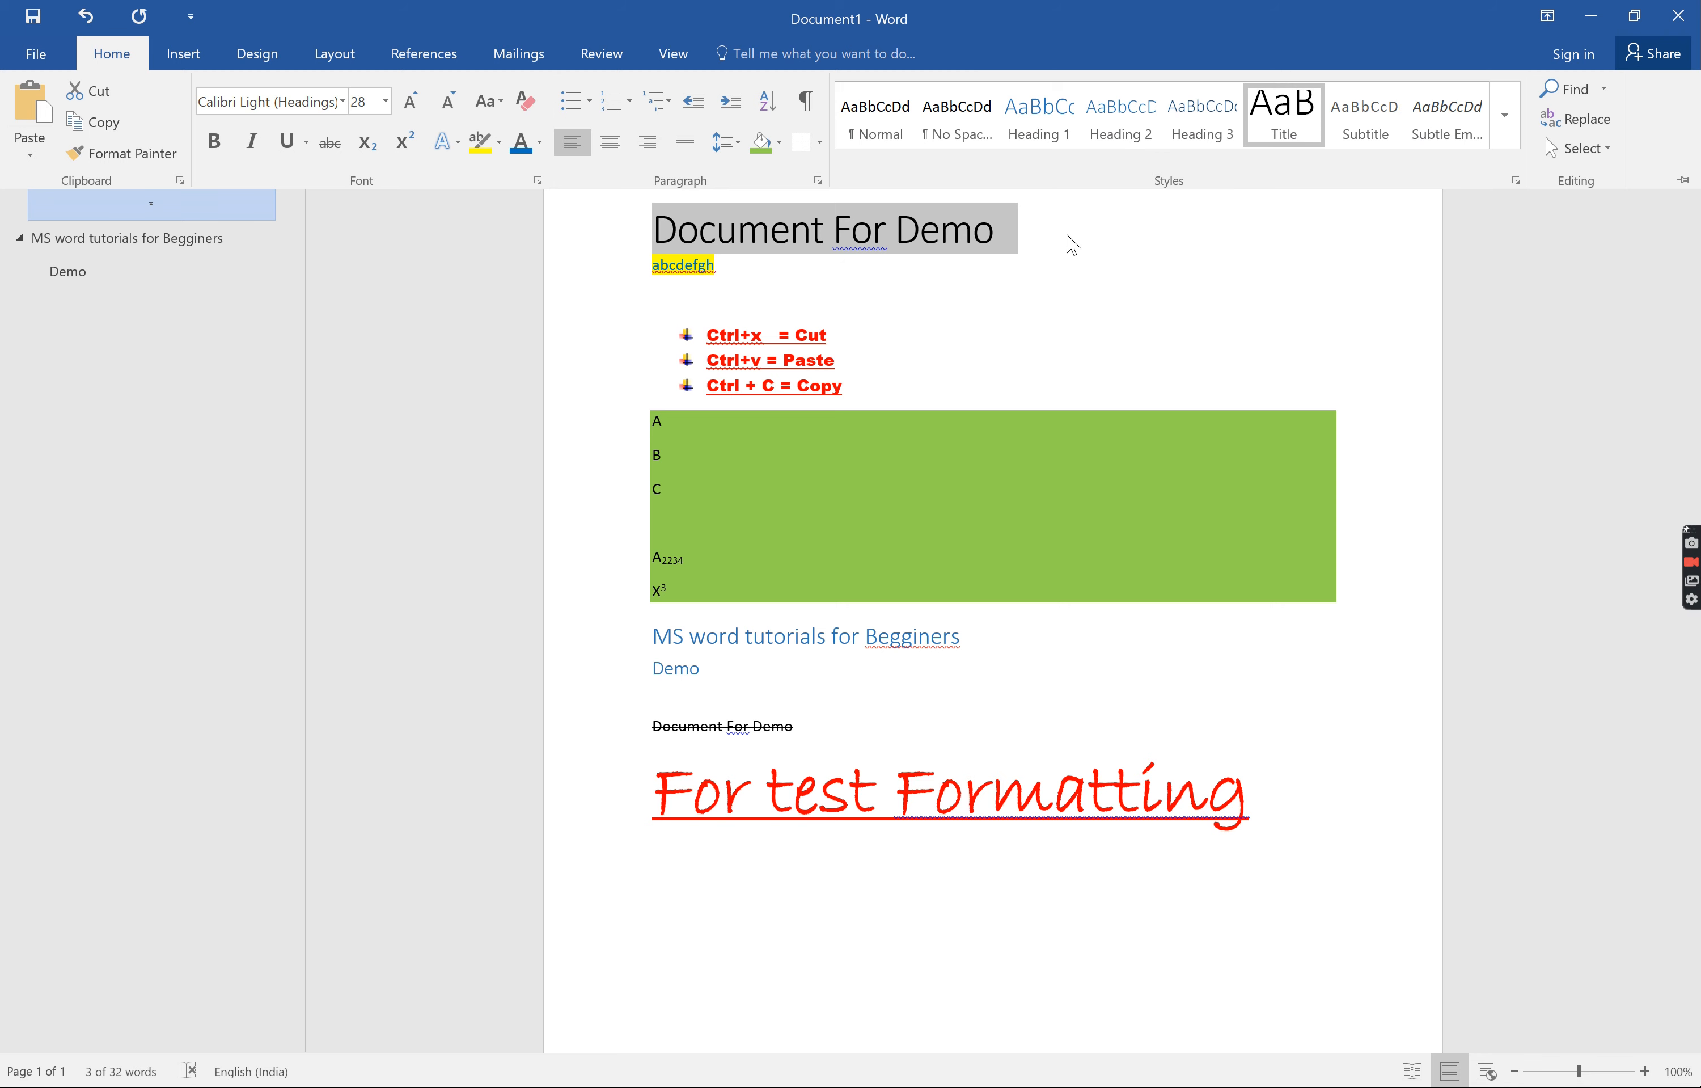
pyautogui.doubleClick(108, 54)
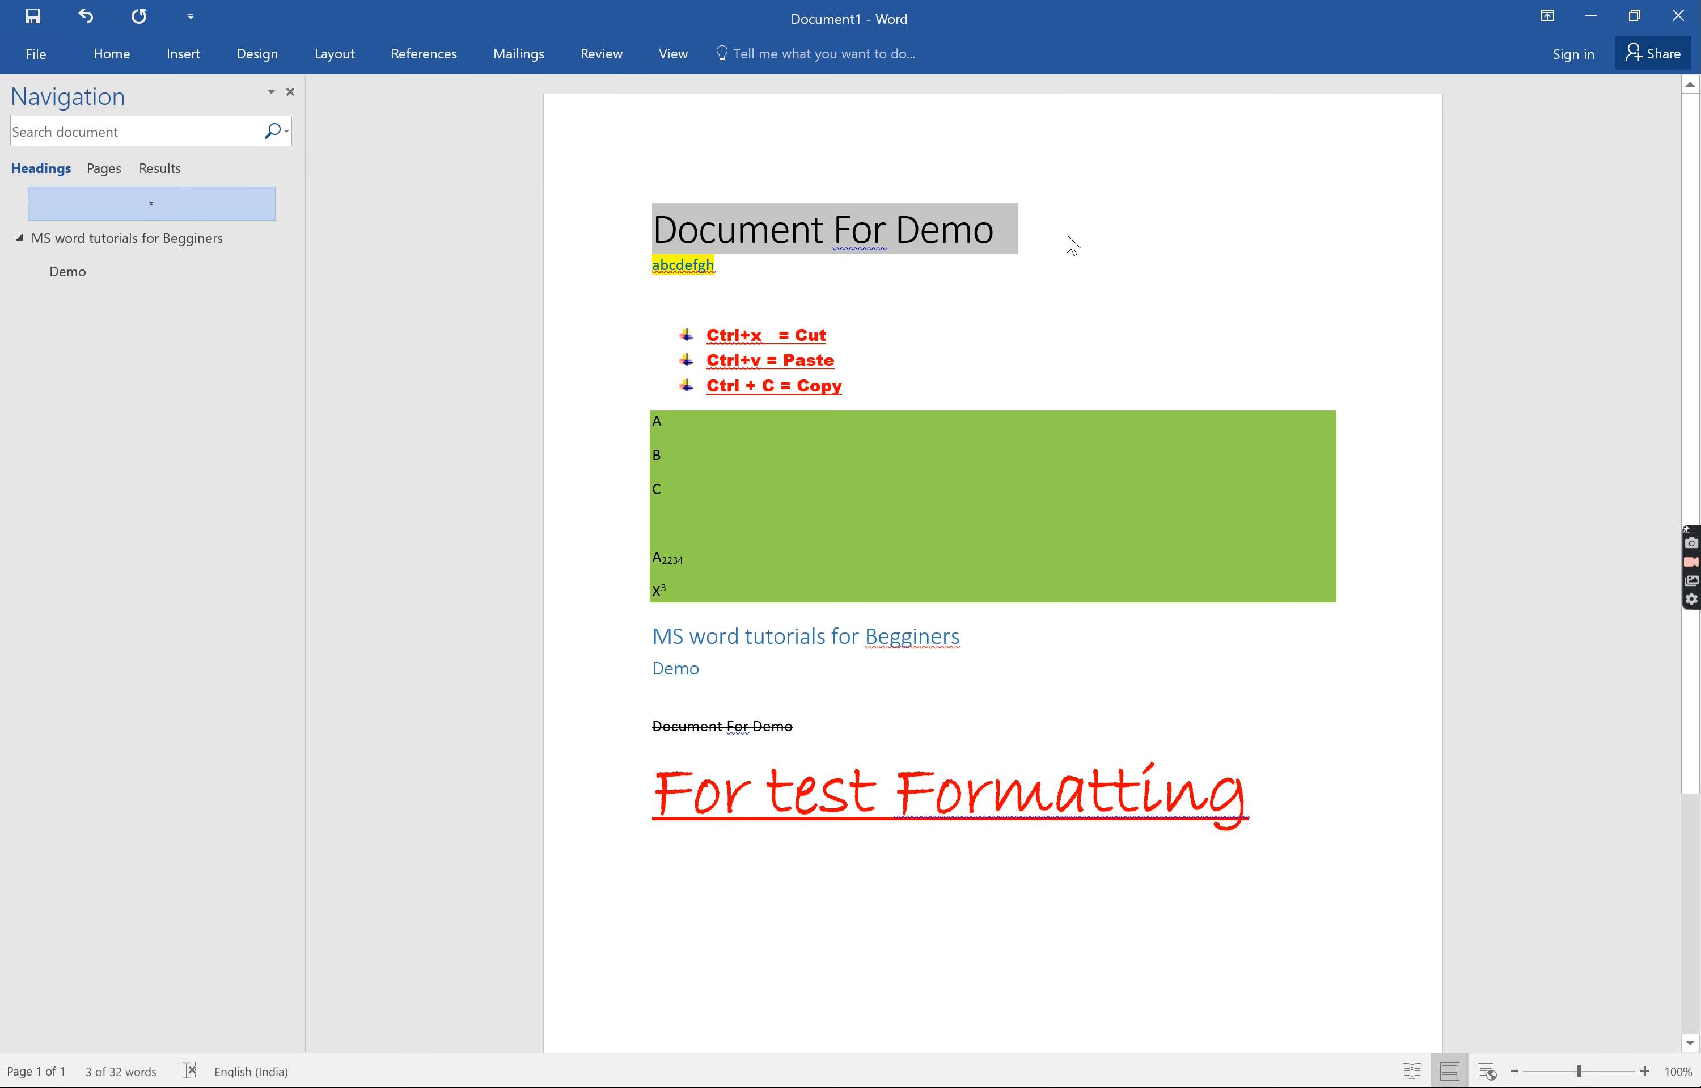
# Step: Search the document for "Ms word"
pyautogui.click(113, 58)
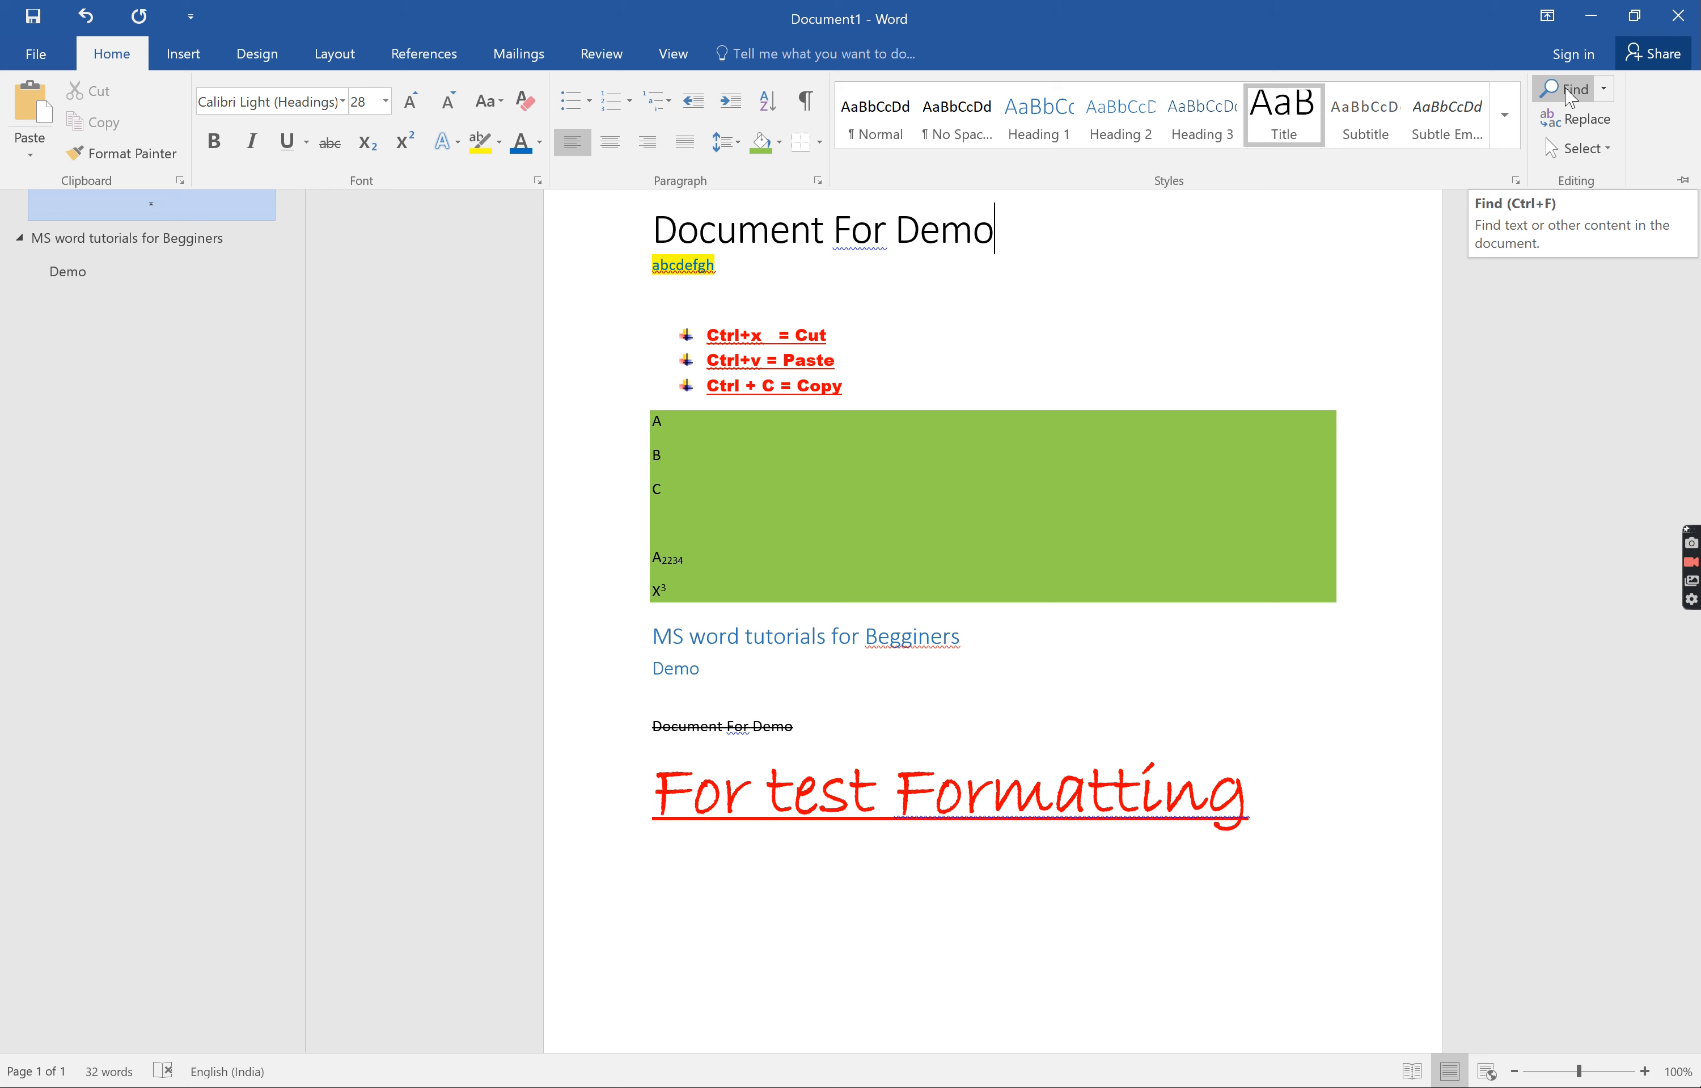
pyautogui.click(1570, 96)
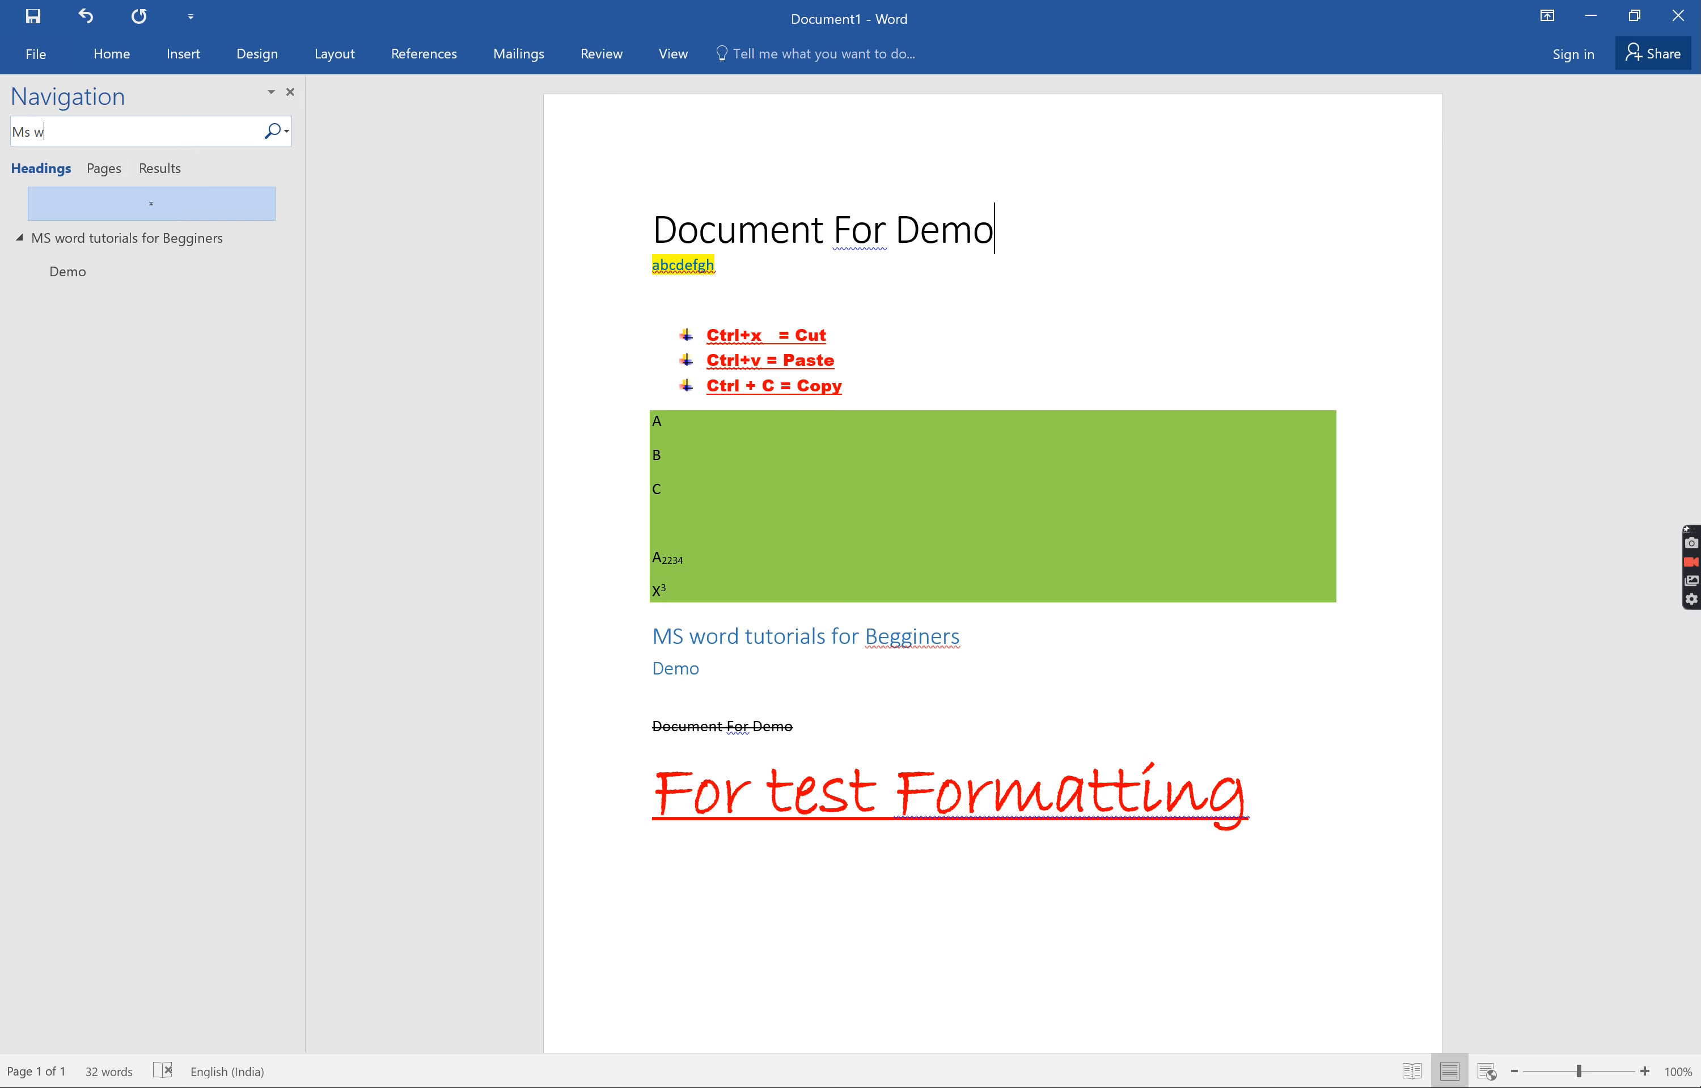
pyautogui.write('Ms word')
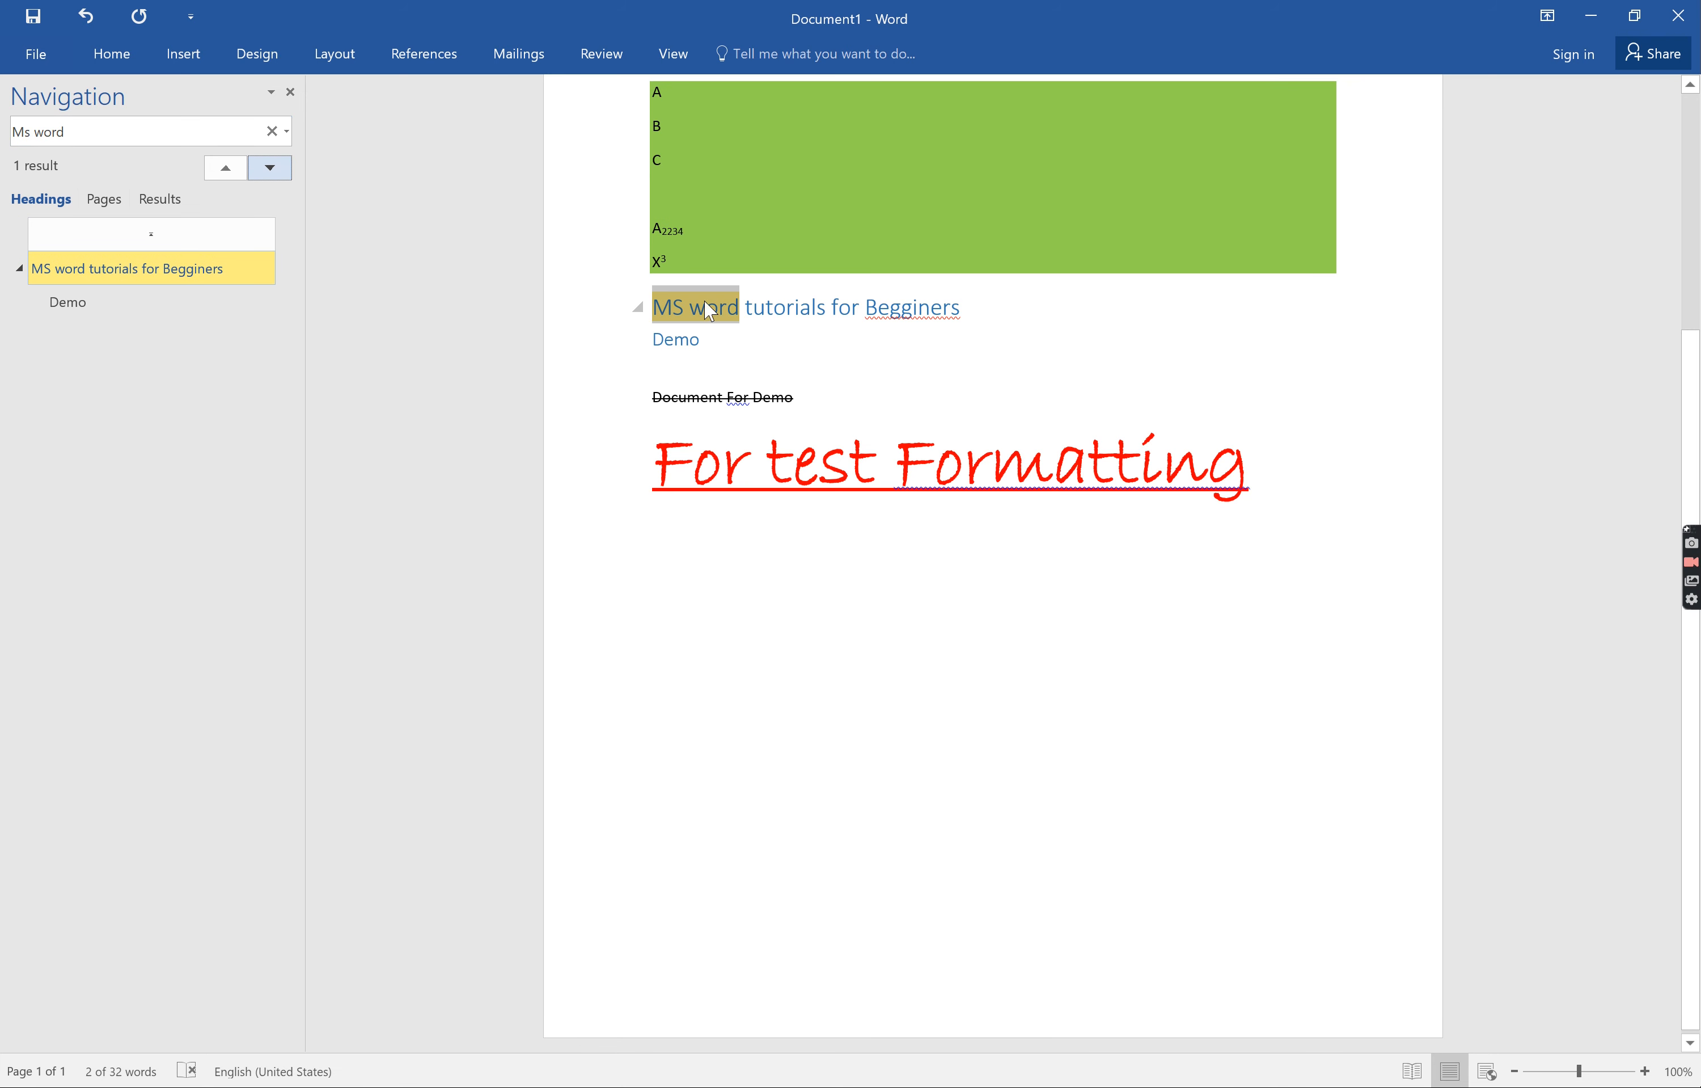
# Step: Search the document for "Demo" and cycle through the matches to the one in the document title
pyautogui.click(126, 132)
pyautogui.press('BackSpace')
pyautogui.write('Demo')
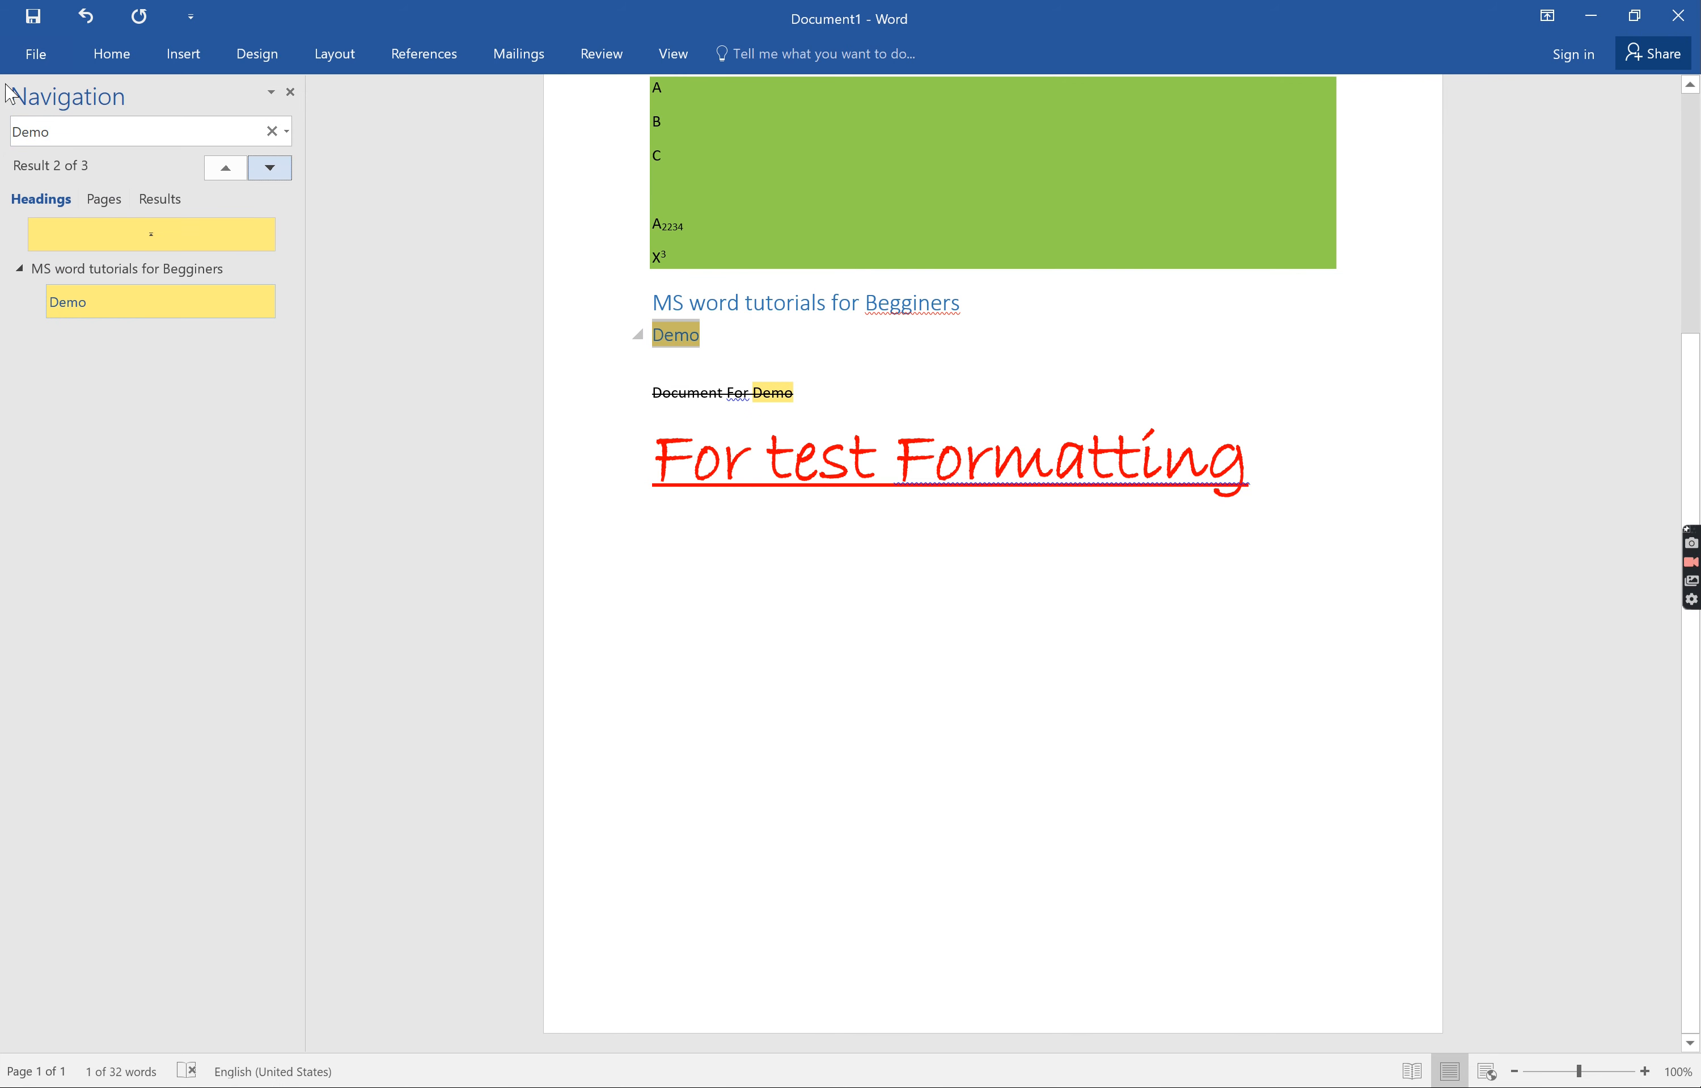
pyautogui.click(112, 132)
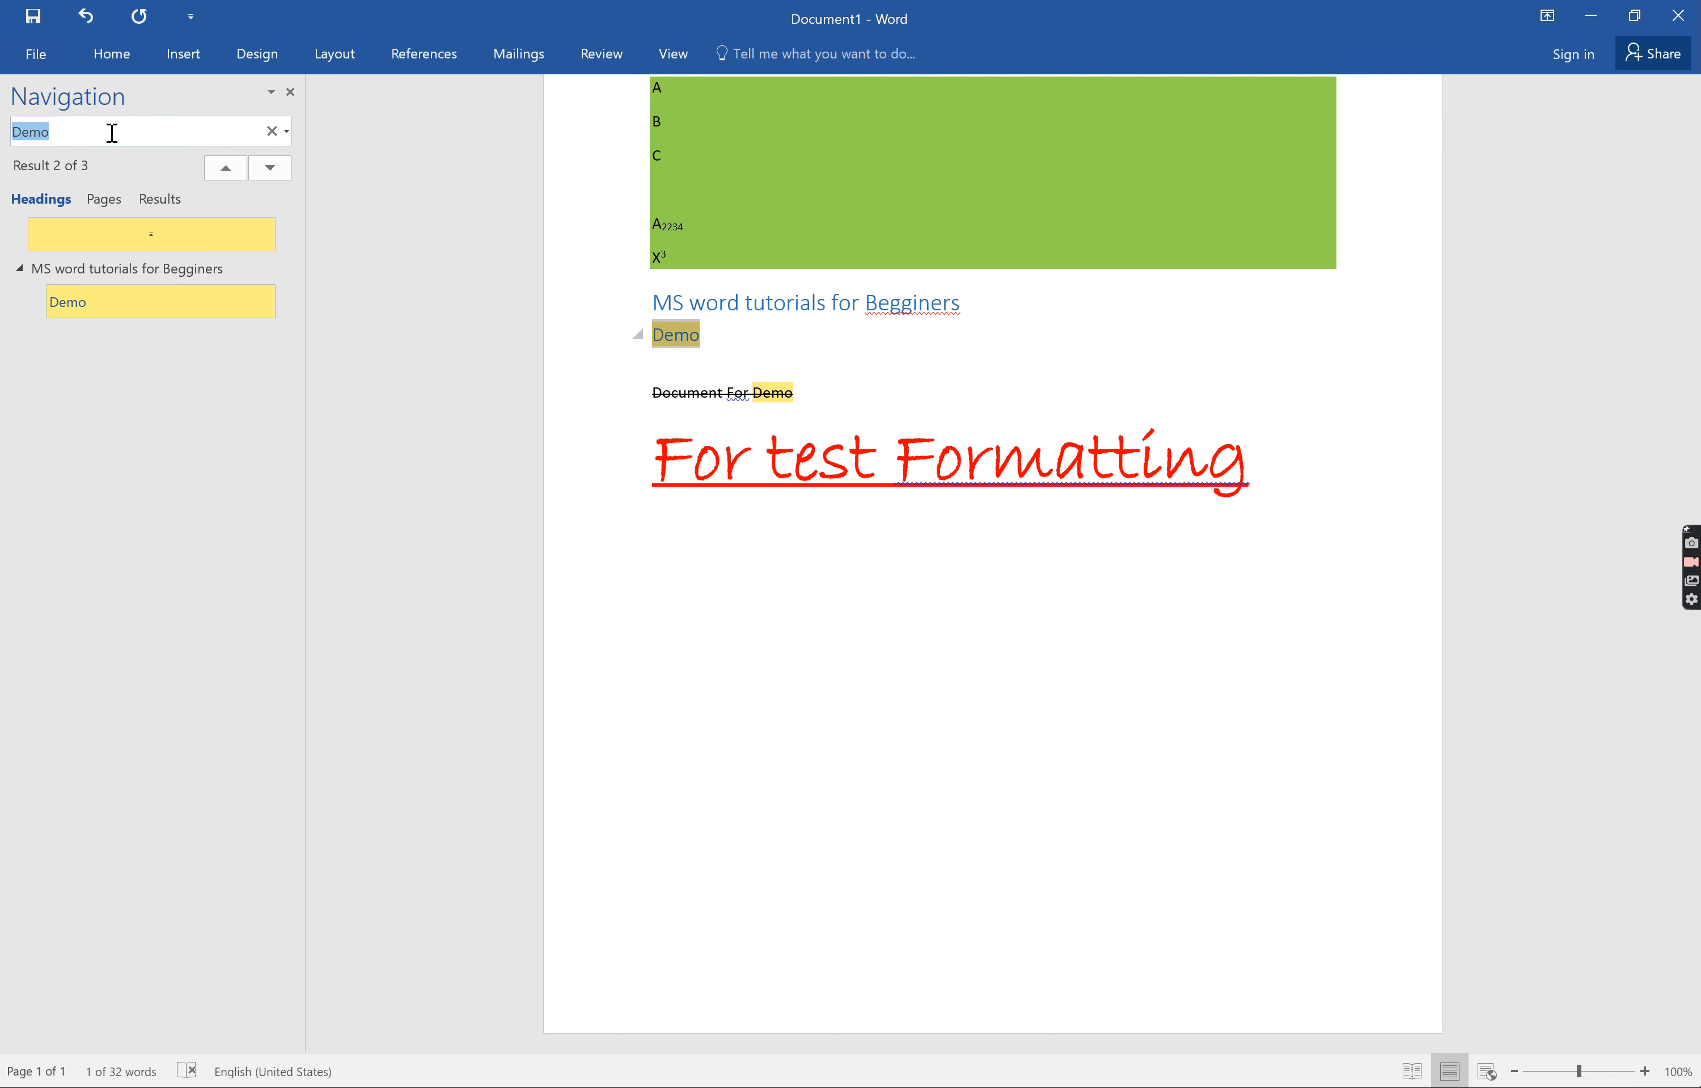
pyautogui.press('Return')
pyautogui.press('Return')
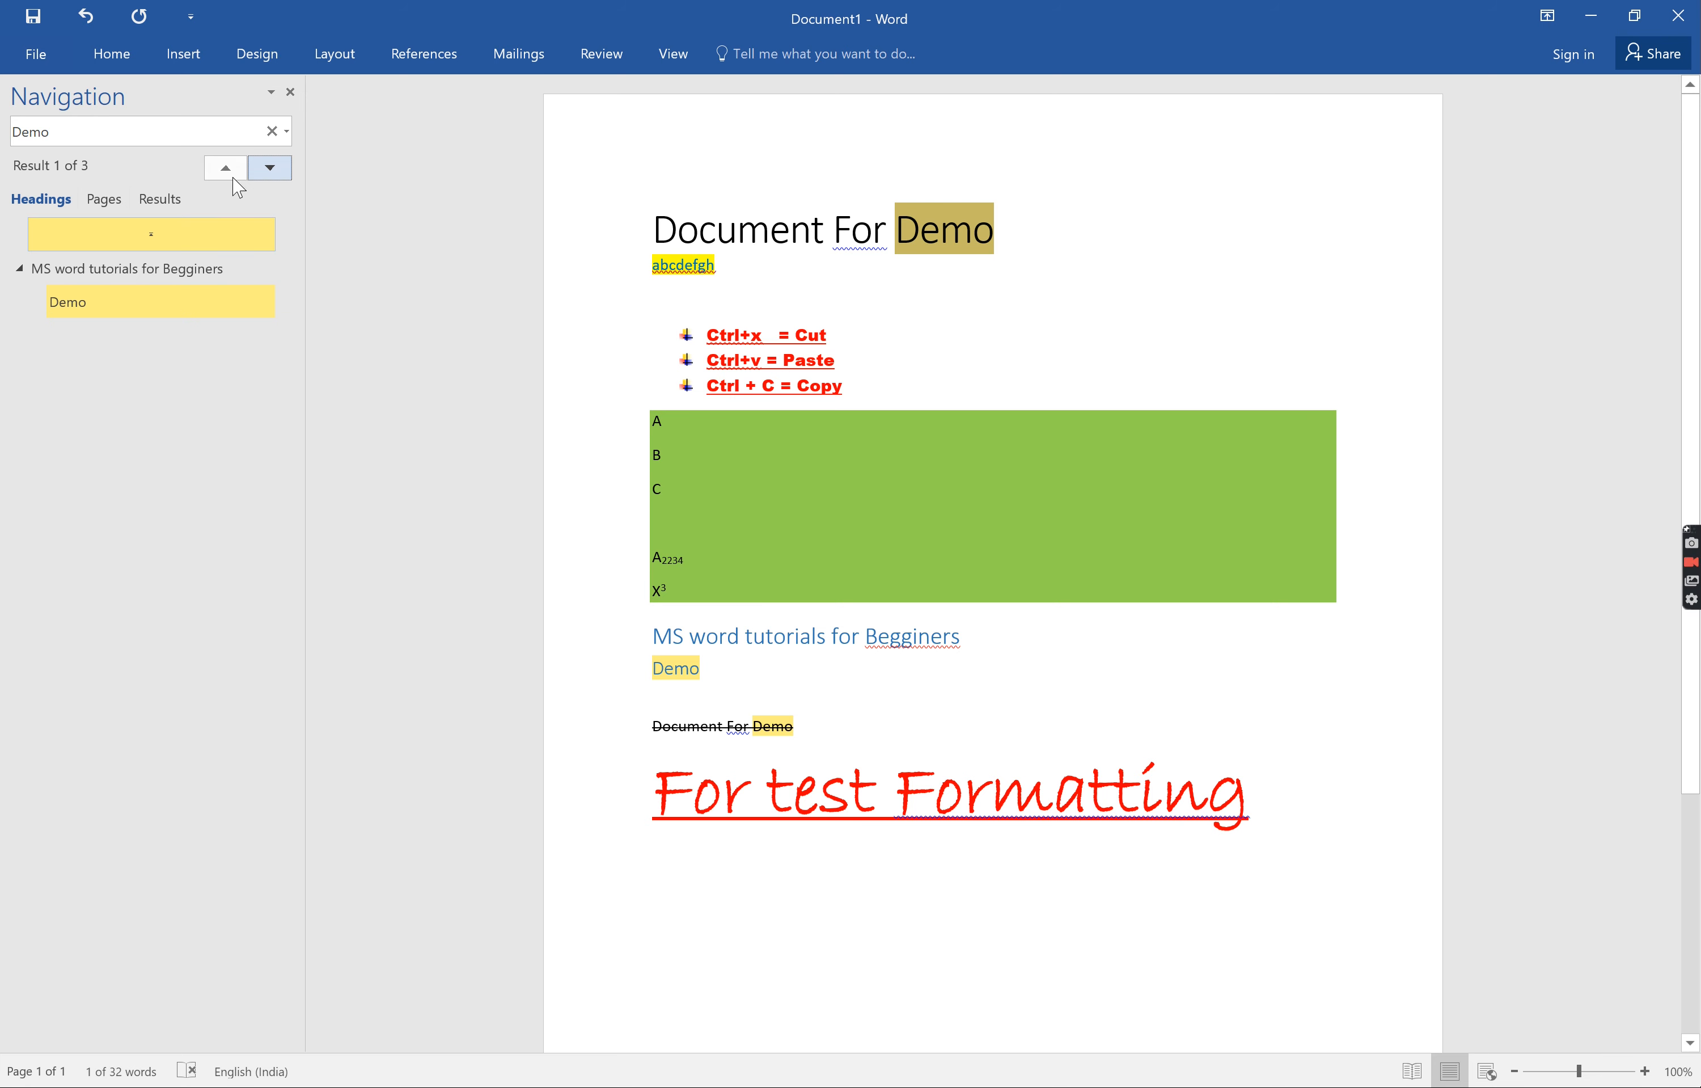
# Step: Replace every occurrence of "Demo" with "Class" throughout the whole document
pyautogui.click(112, 58)
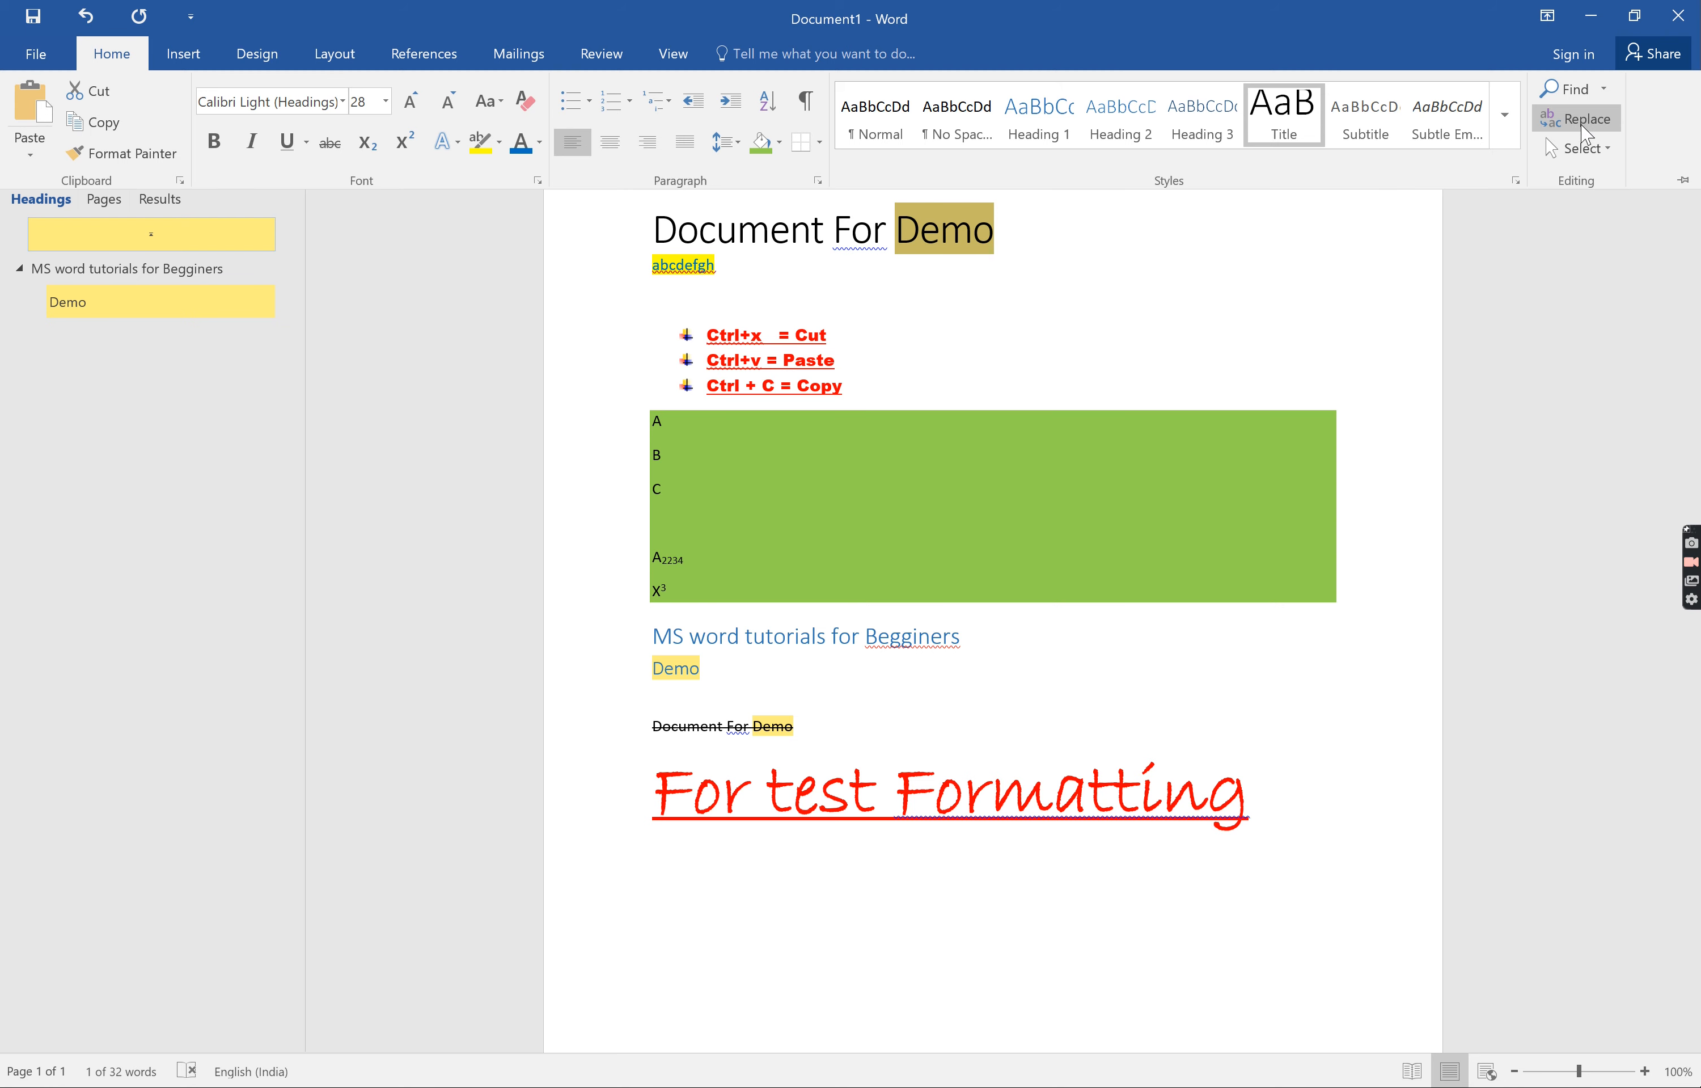
pyautogui.click(1570, 122)
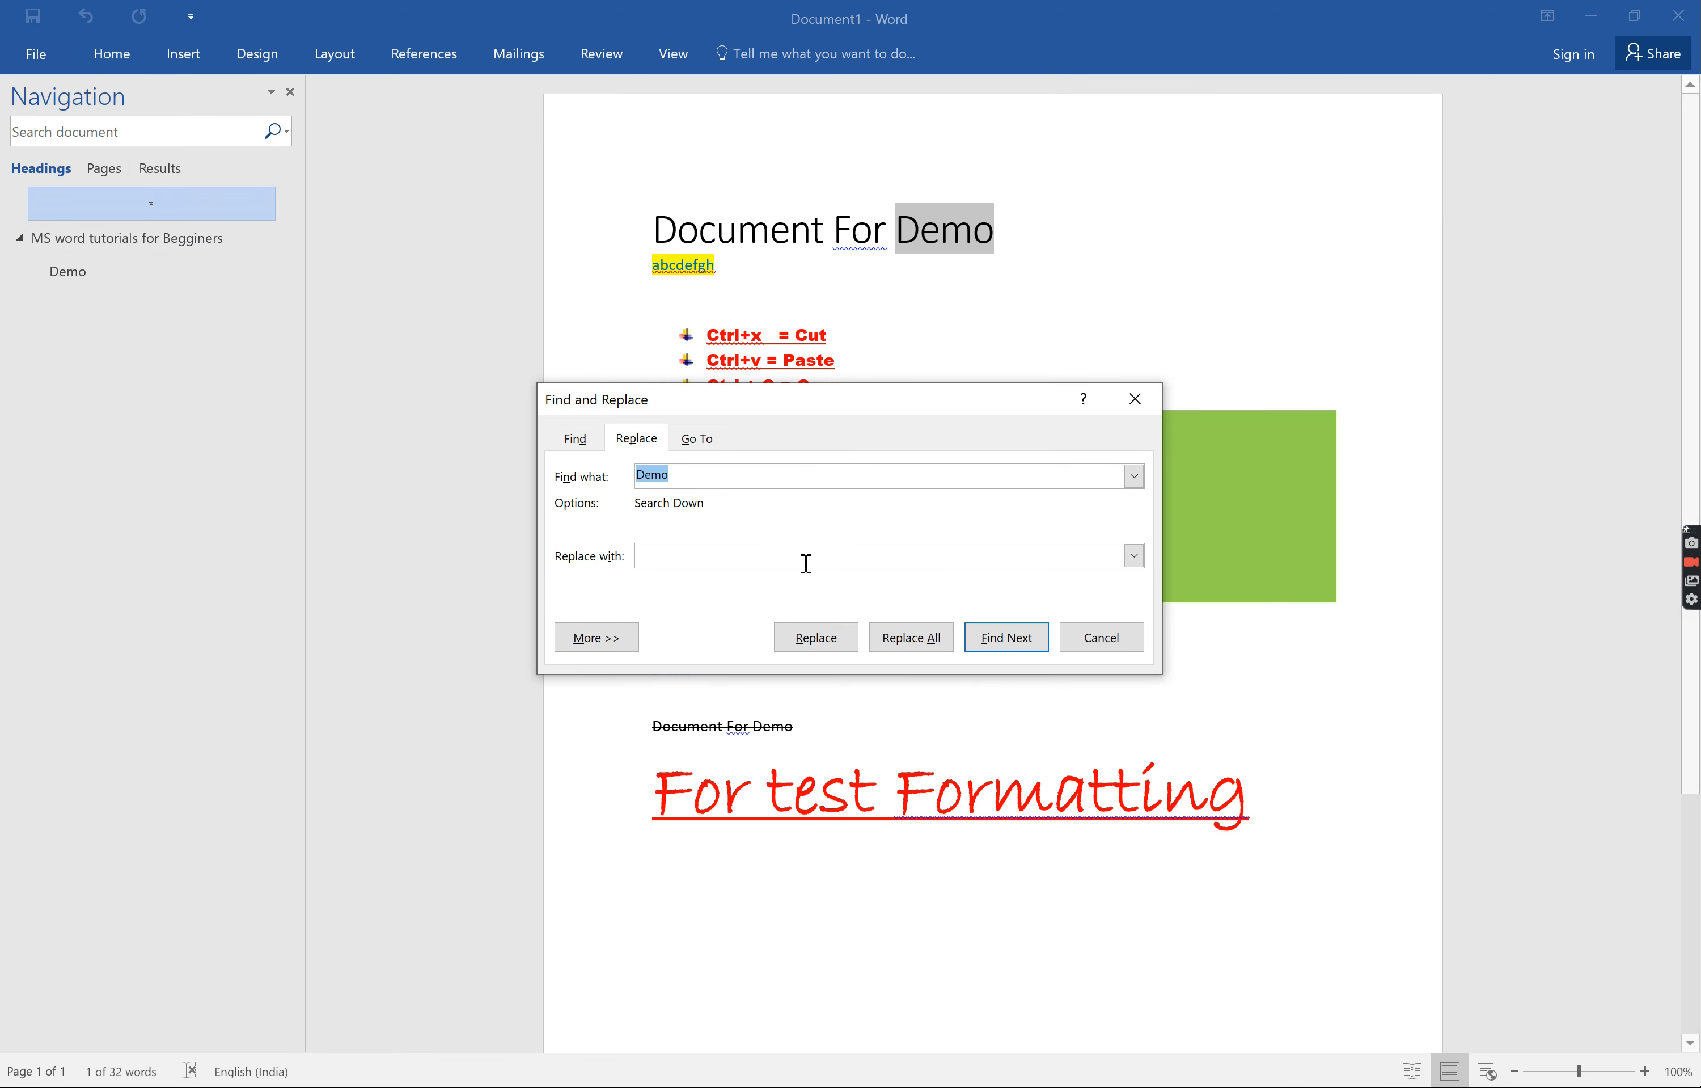
pyautogui.click(721, 557)
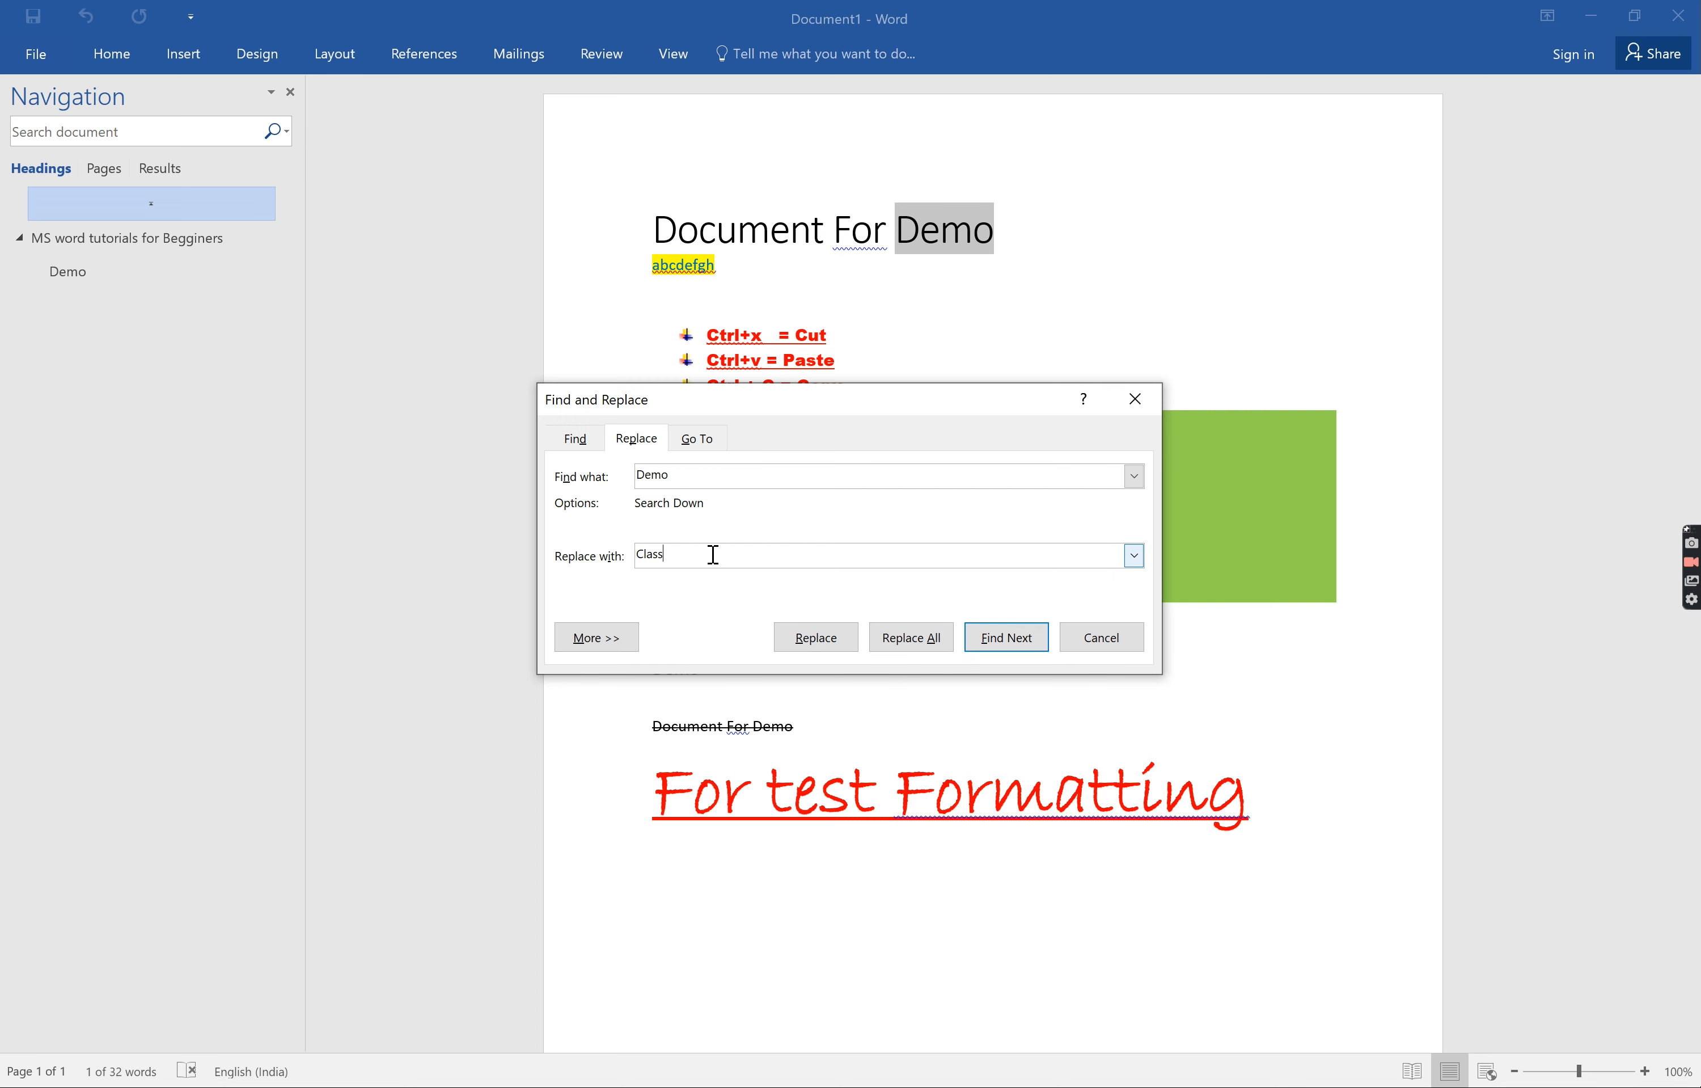
pyautogui.click(919, 643)
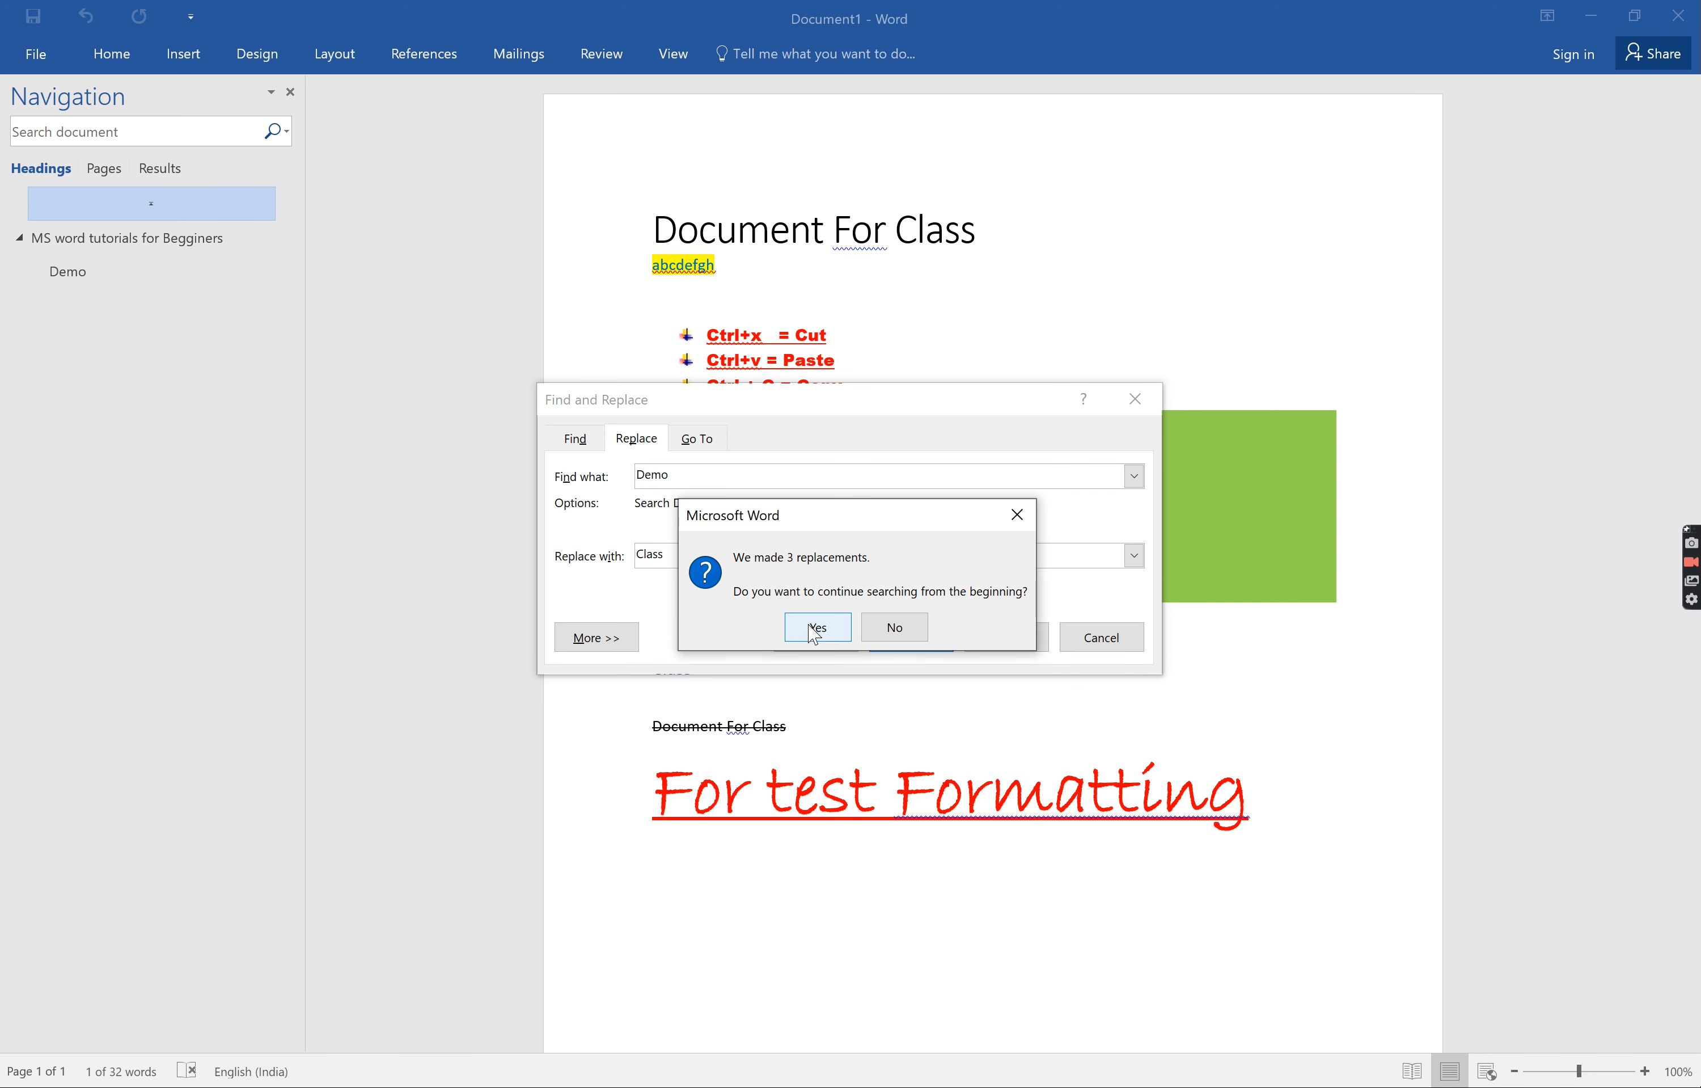
pyautogui.click(816, 628)
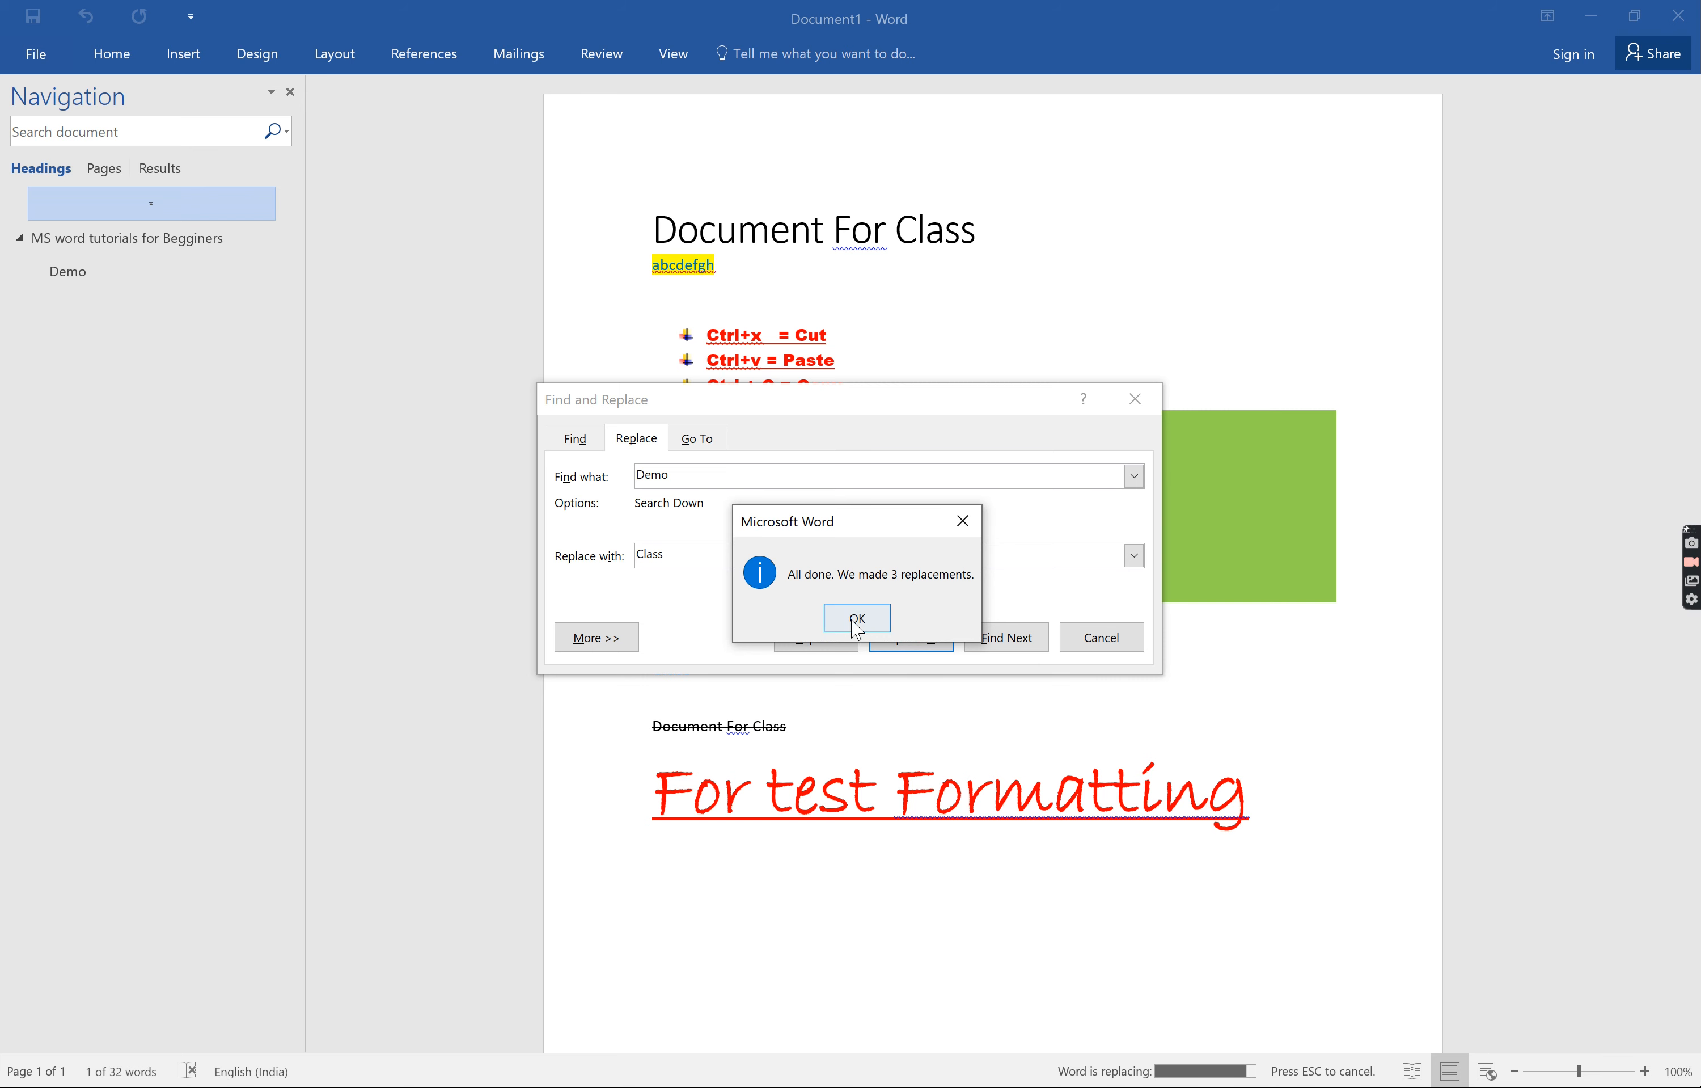
pyautogui.click(857, 627)
pyautogui.click(1136, 398)
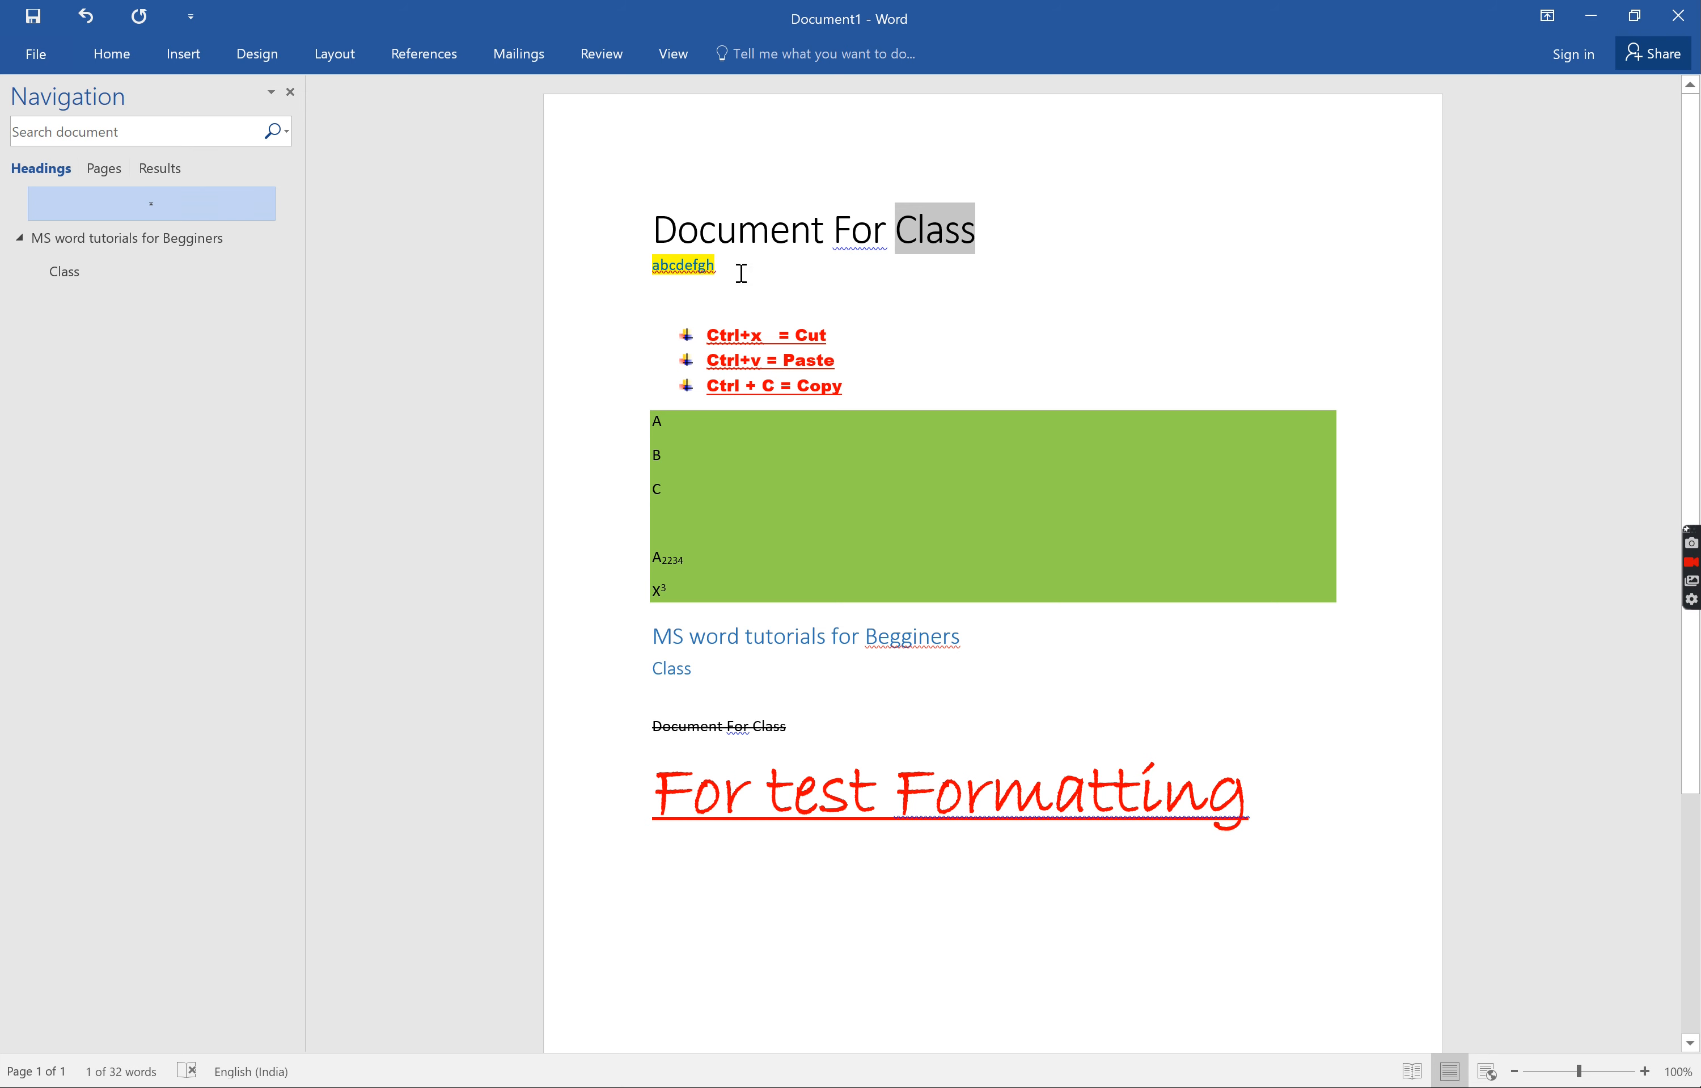
# Step: Select all the content of the document
pyautogui.click(118, 63)
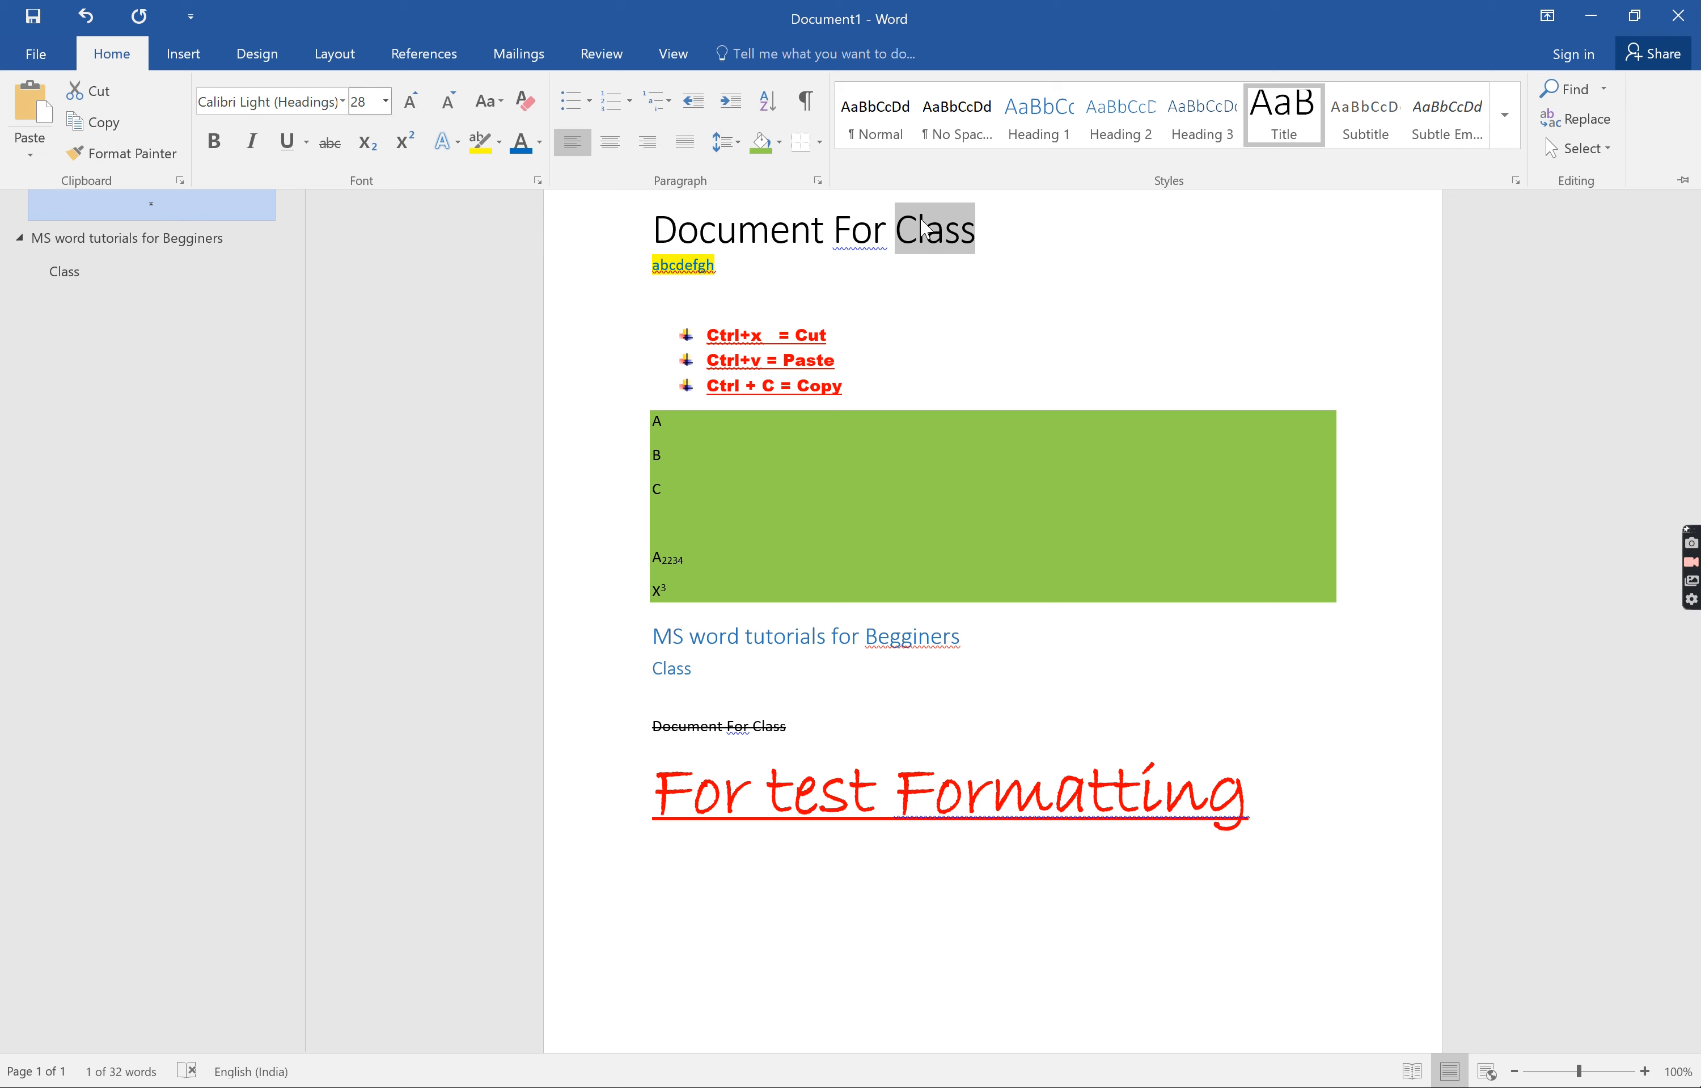
pyautogui.click(1608, 151)
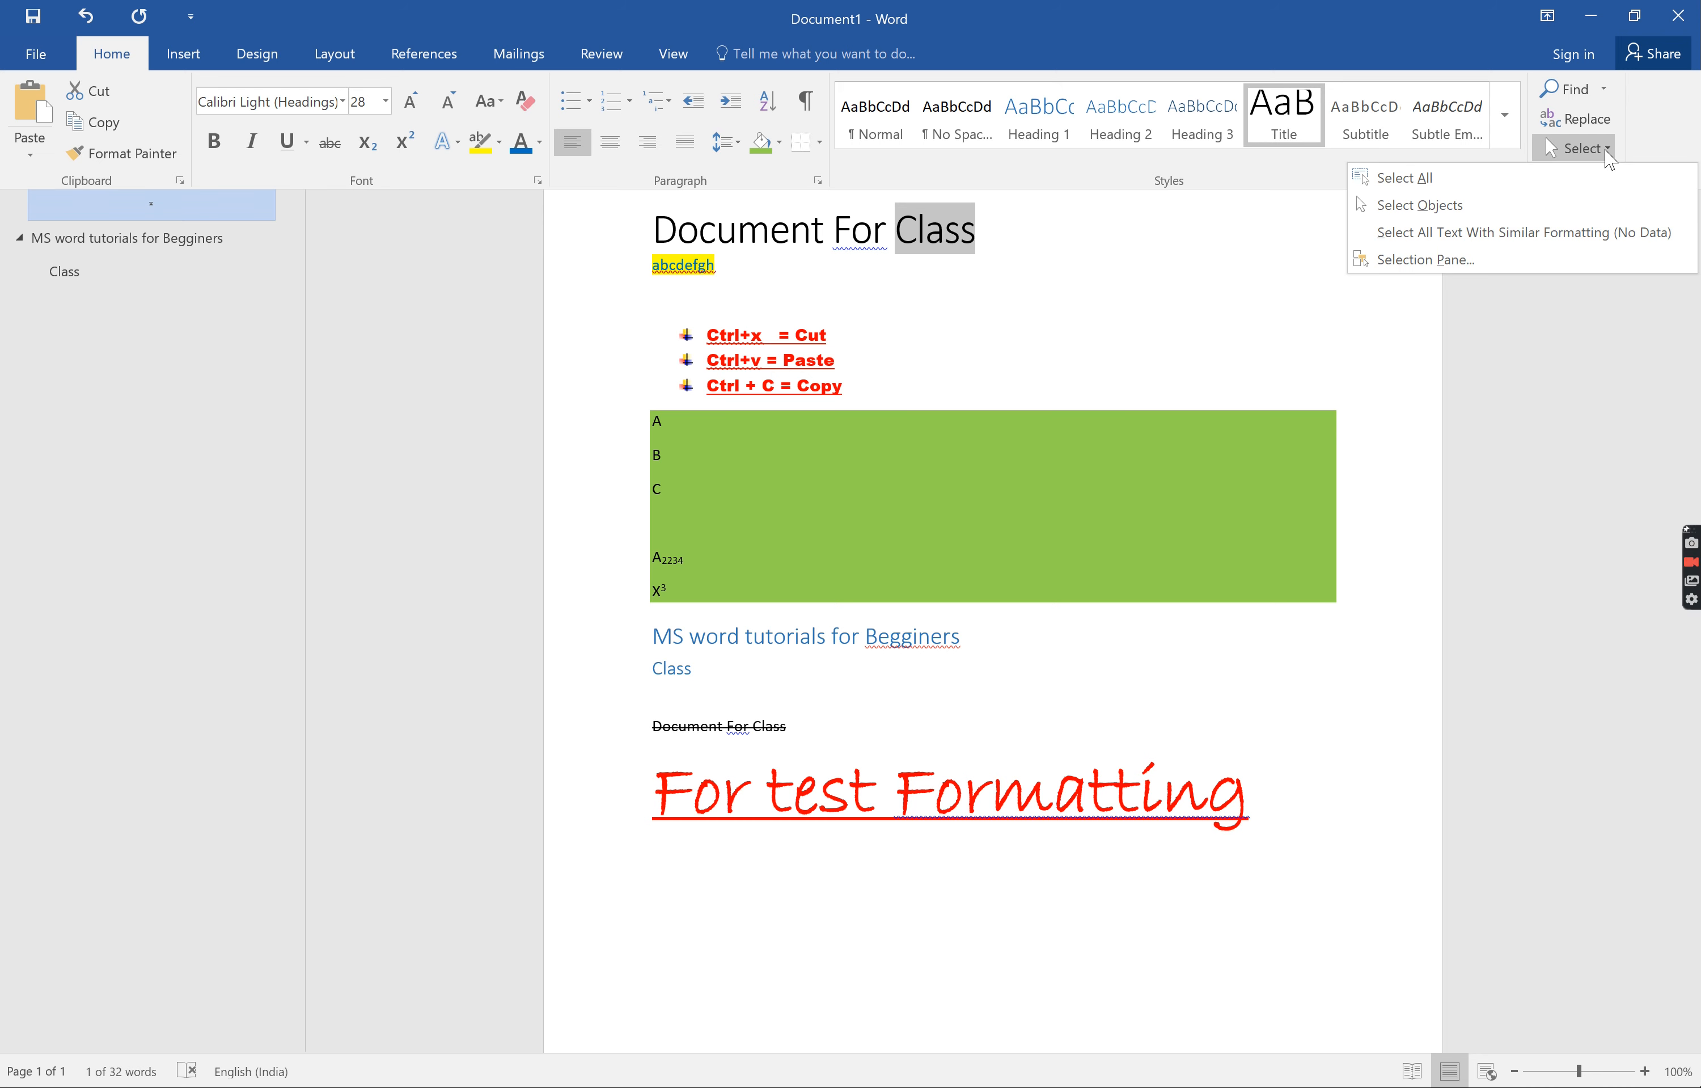
pyautogui.click(1440, 188)
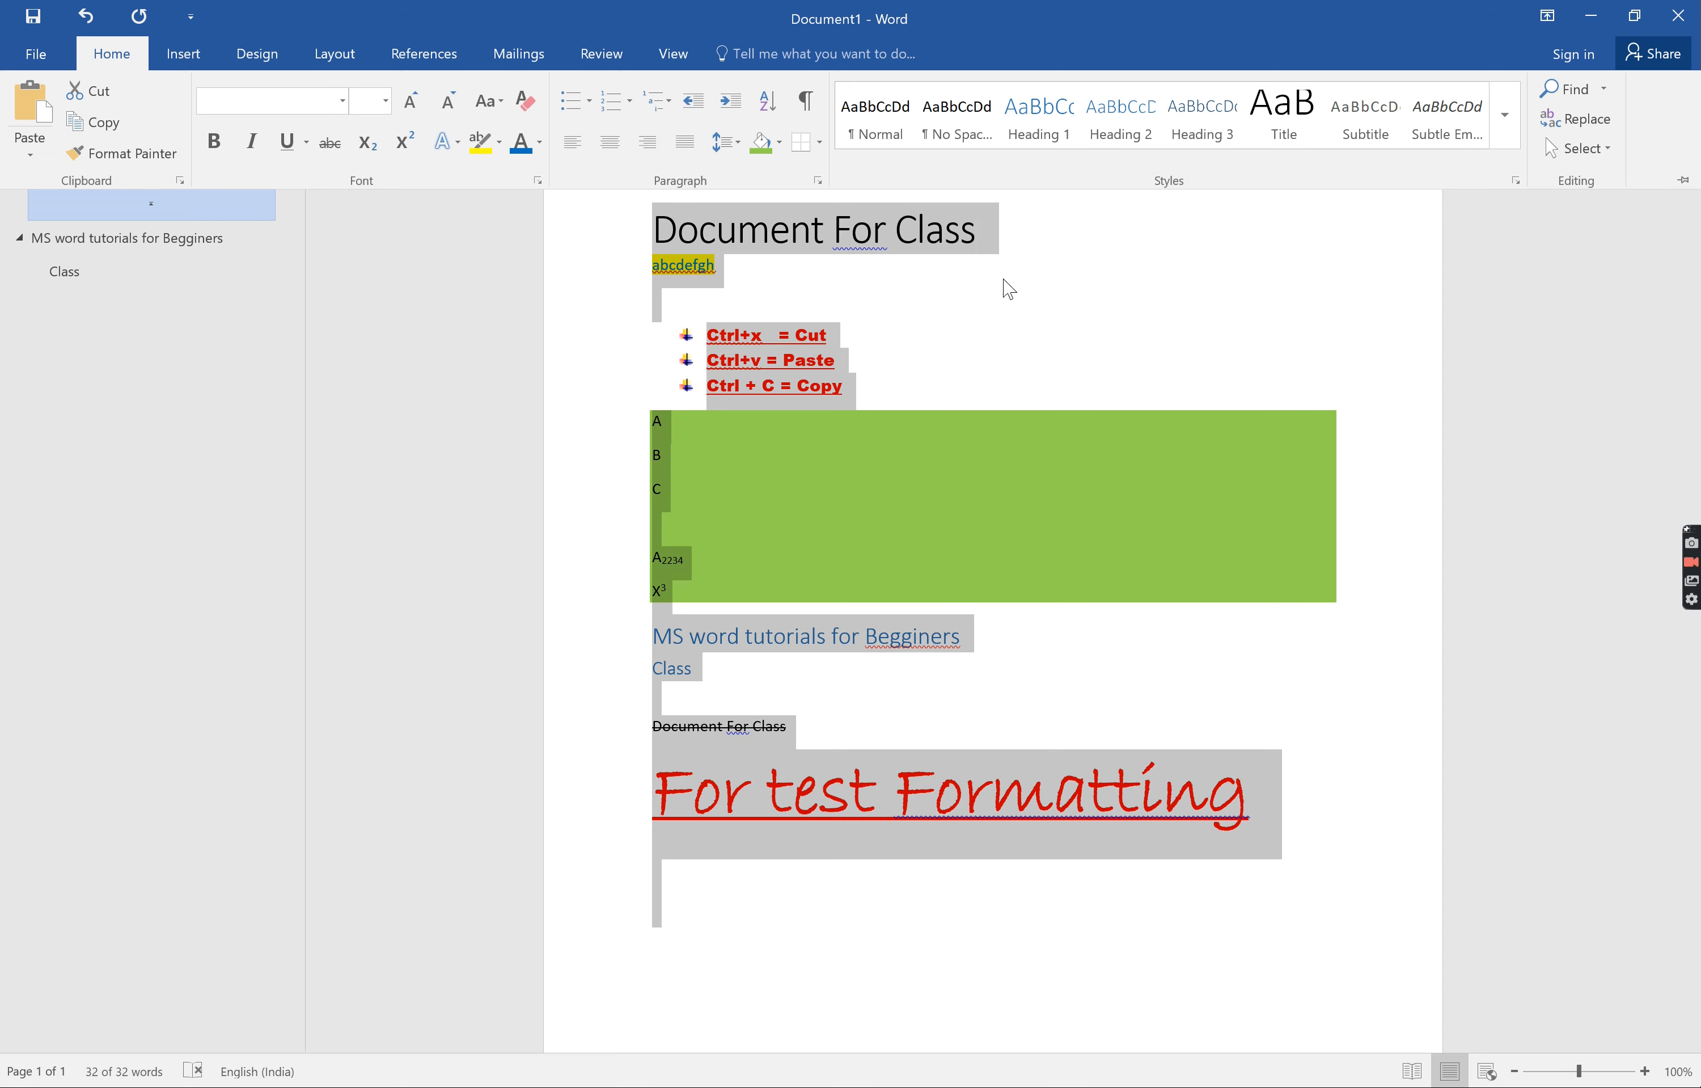
# Step: Turn on the Select Objects mode and view the remaining selection options without choosing another one
pyautogui.click(1576, 148)
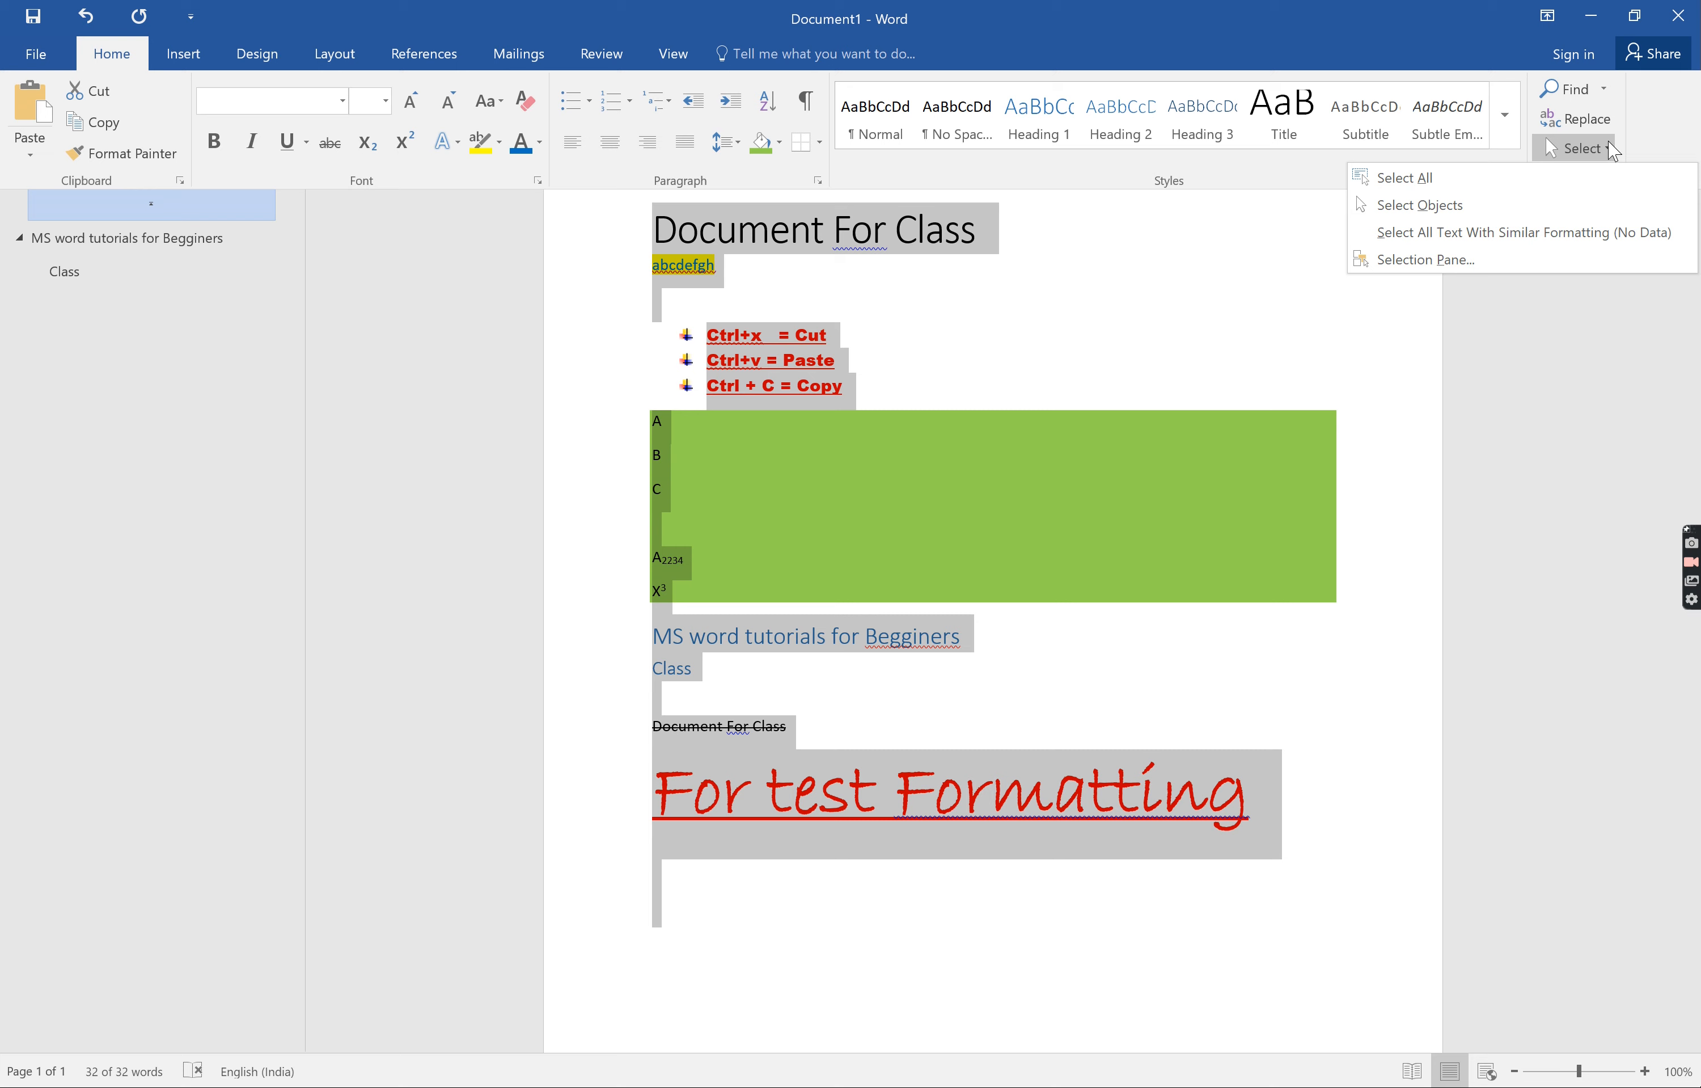
pyautogui.click(1415, 207)
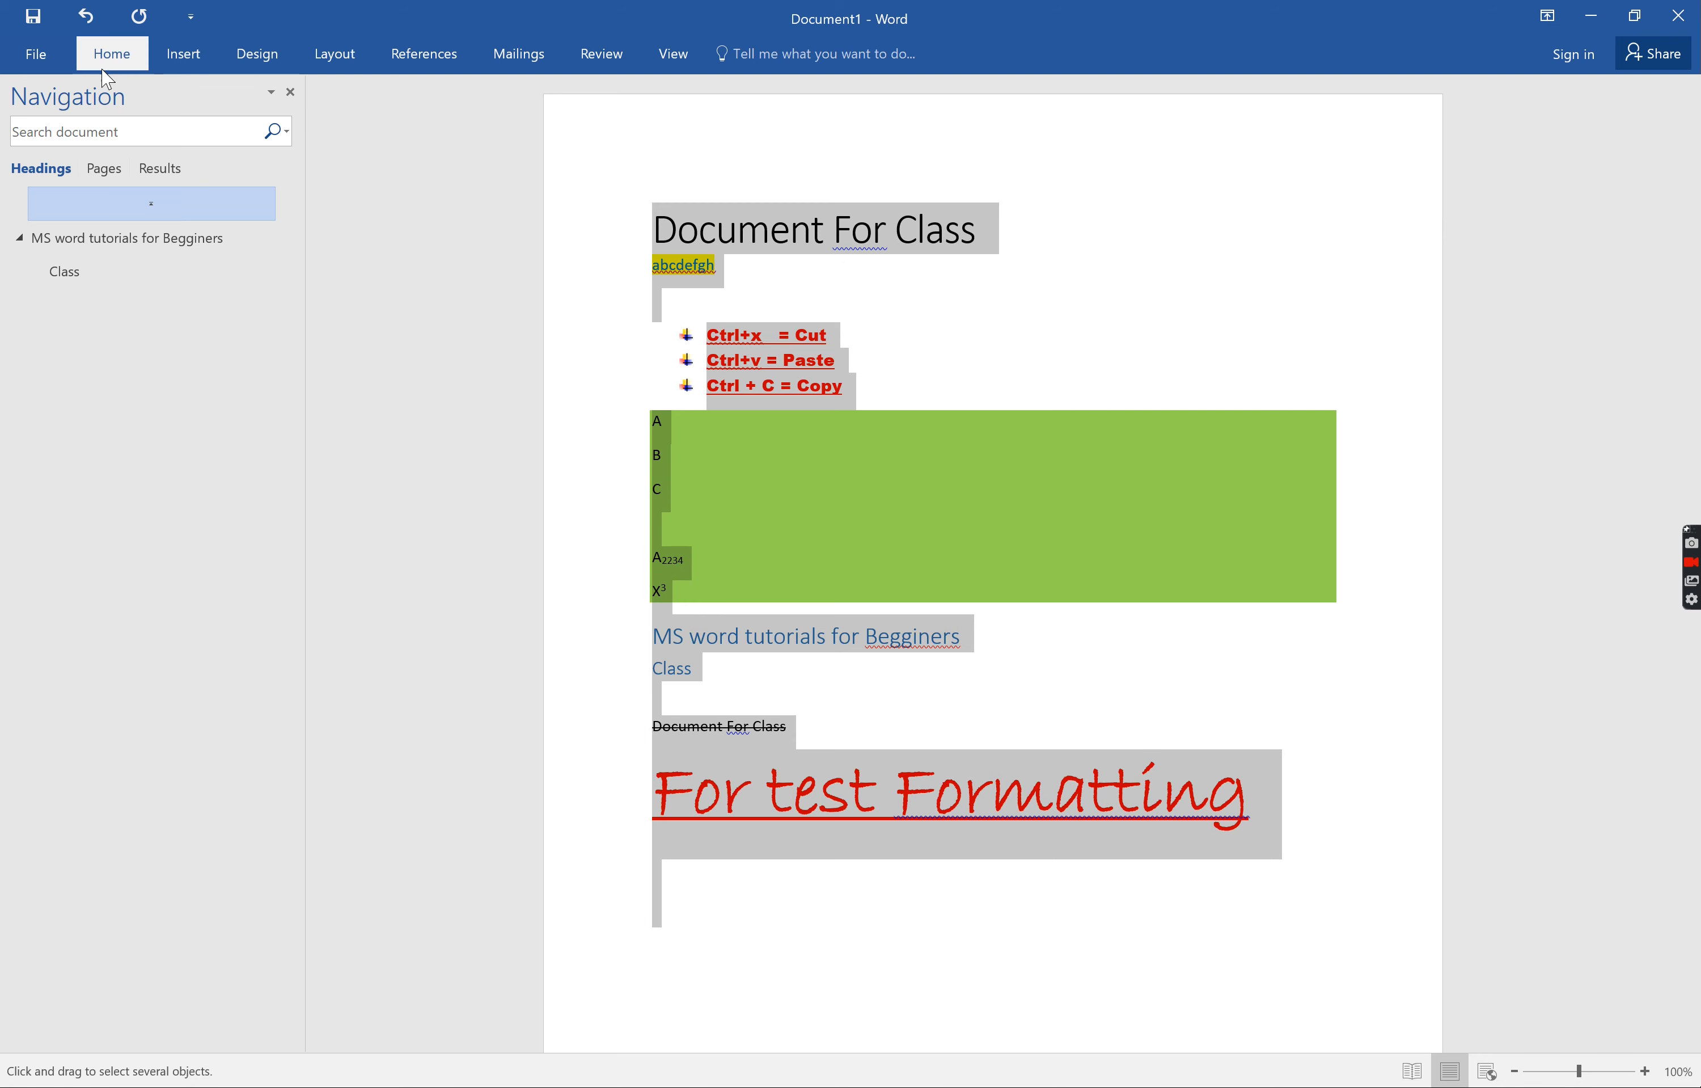
pyautogui.click(112, 54)
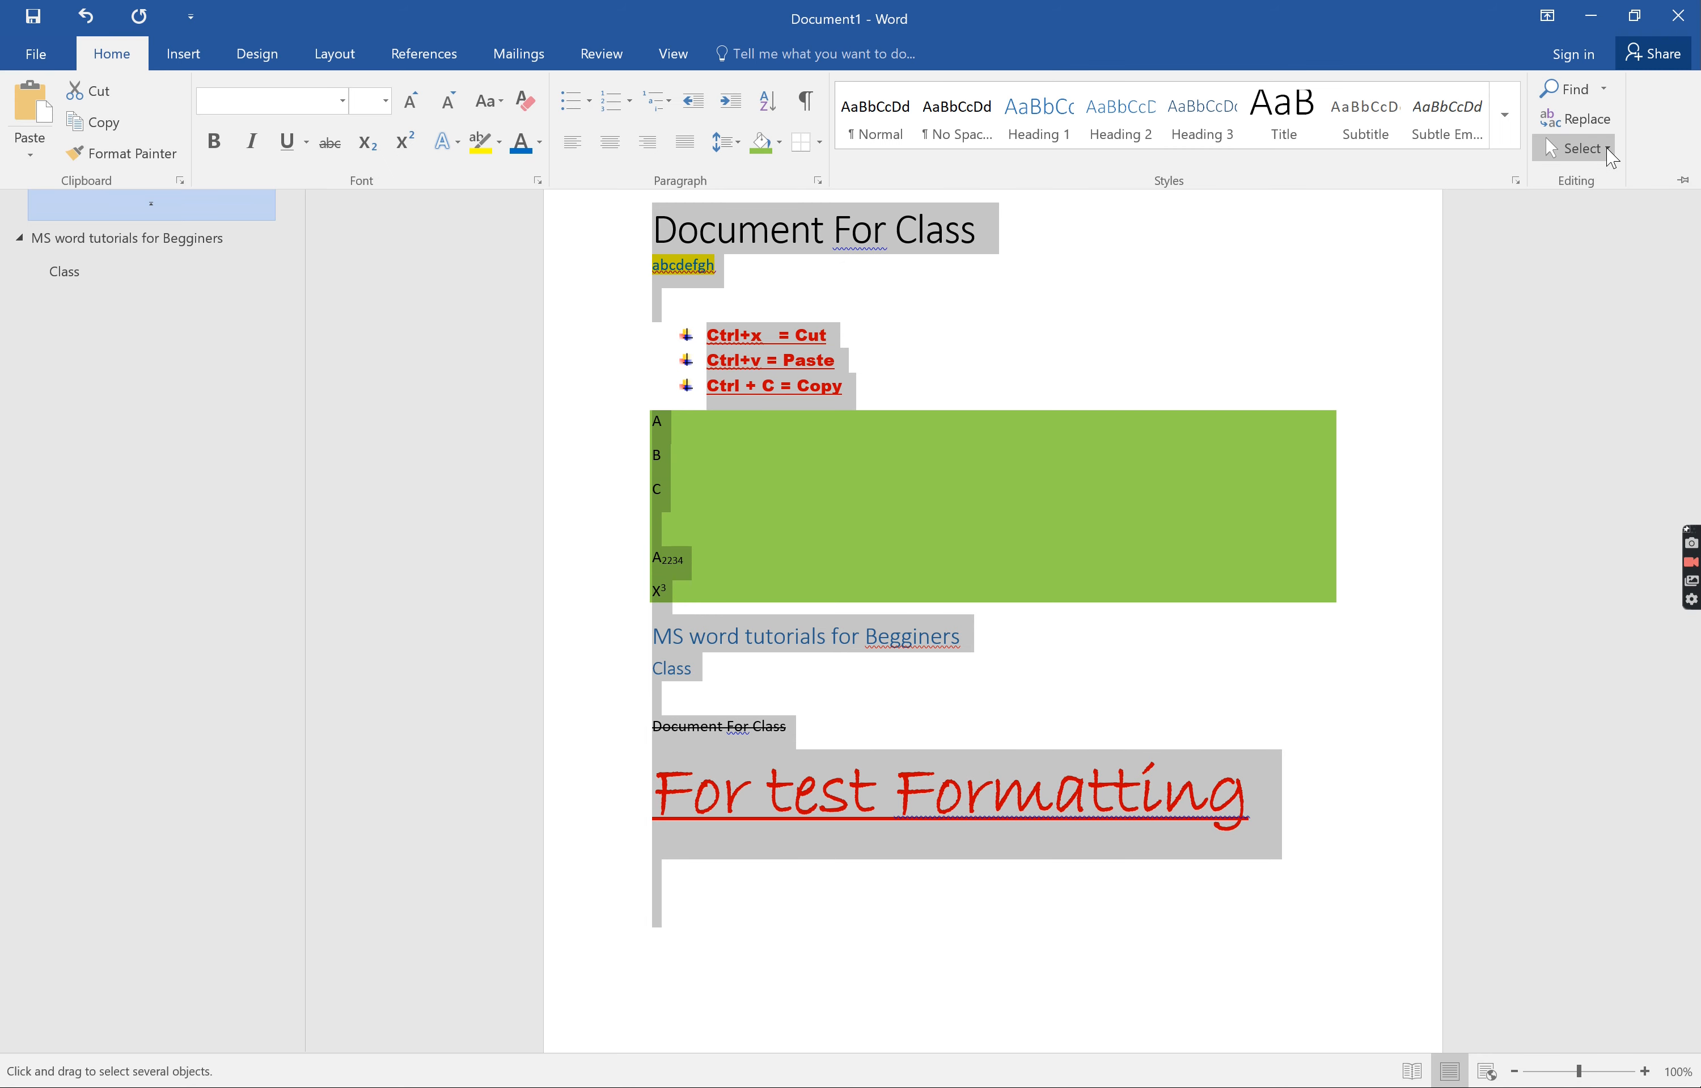
pyautogui.click(1578, 148)
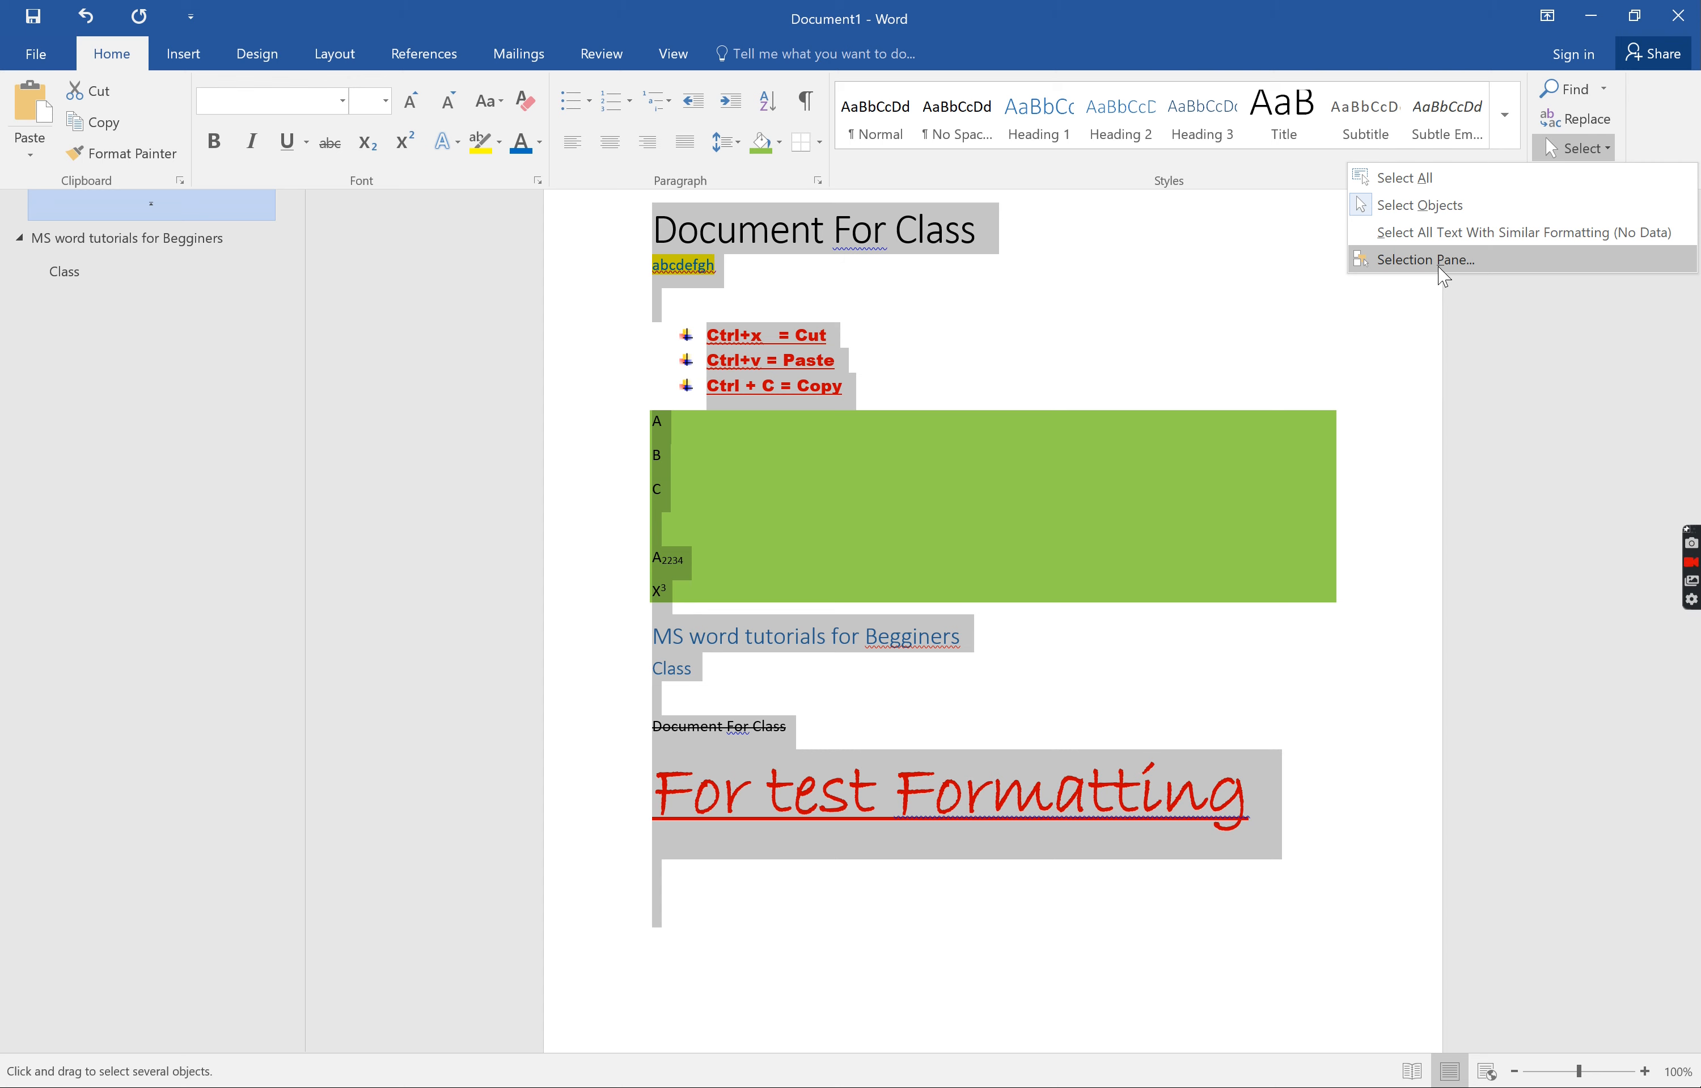
pyautogui.click(1149, 275)
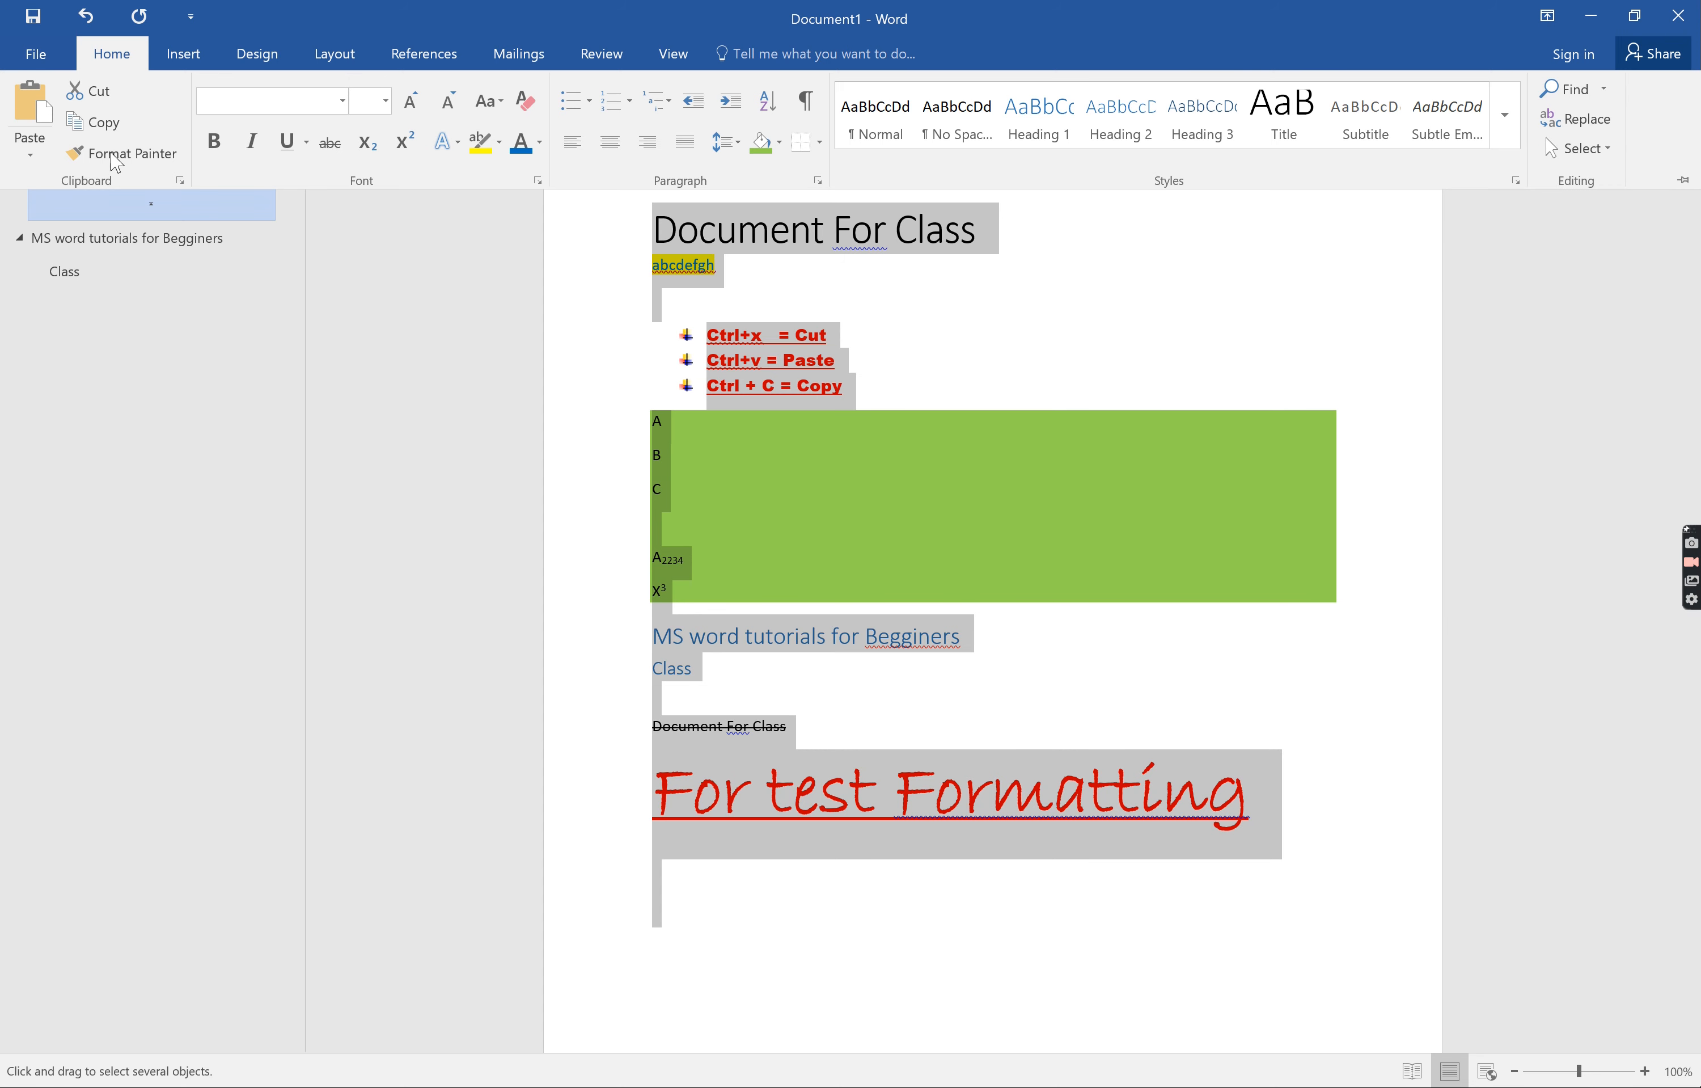